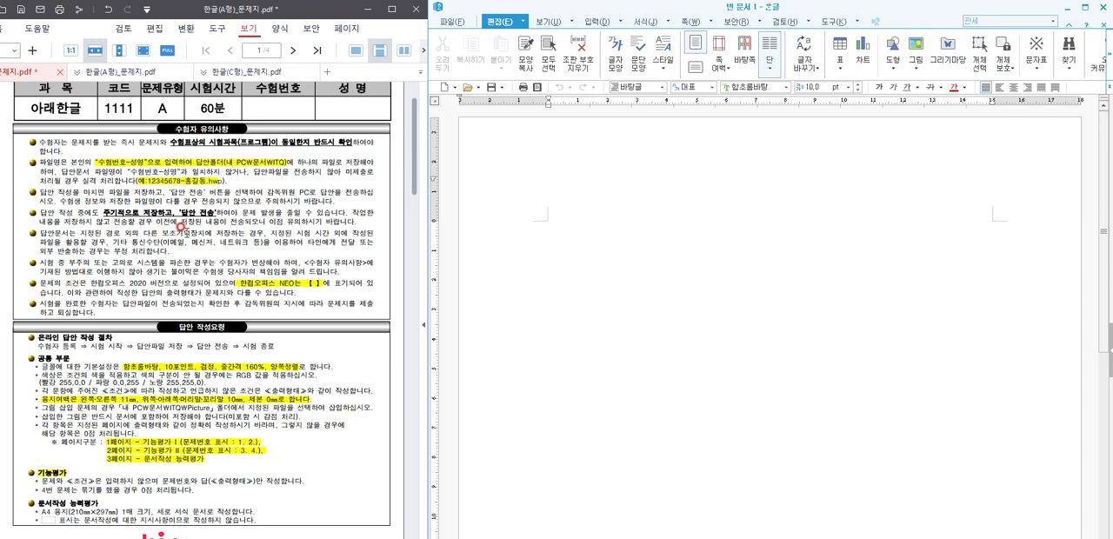
# Step: Review the common formatting requirements in the exam PDF and check the font colour and line spacing settings
pyautogui.scroll(-2, 157, 355)
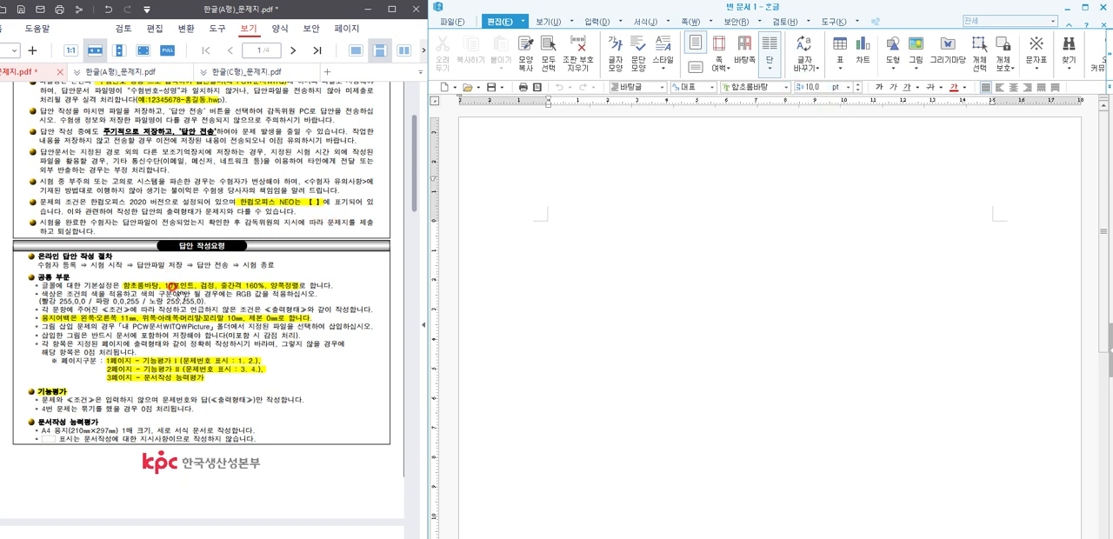
pyautogui.click(964, 86)
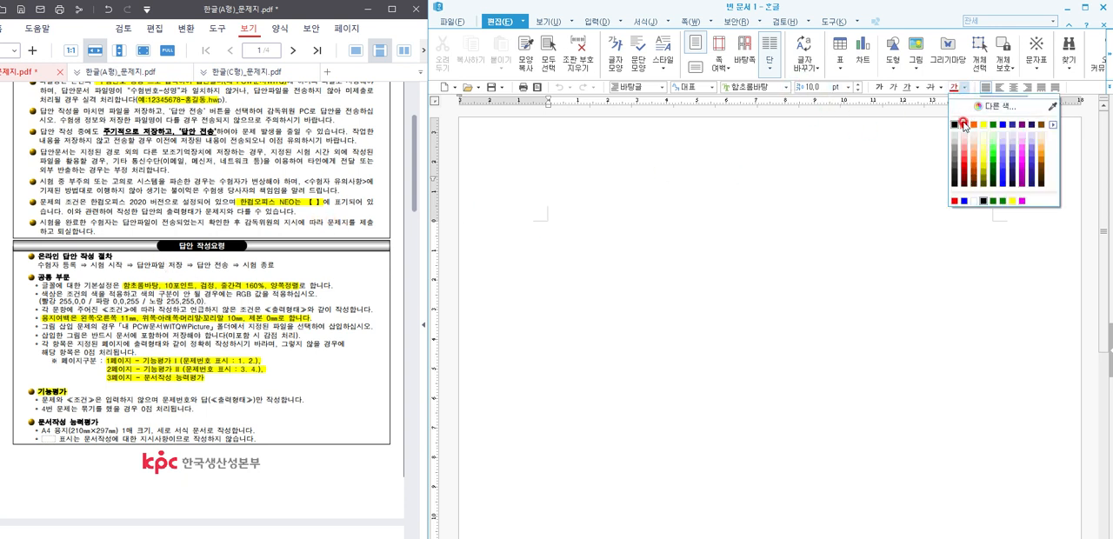
pyautogui.click(963, 123)
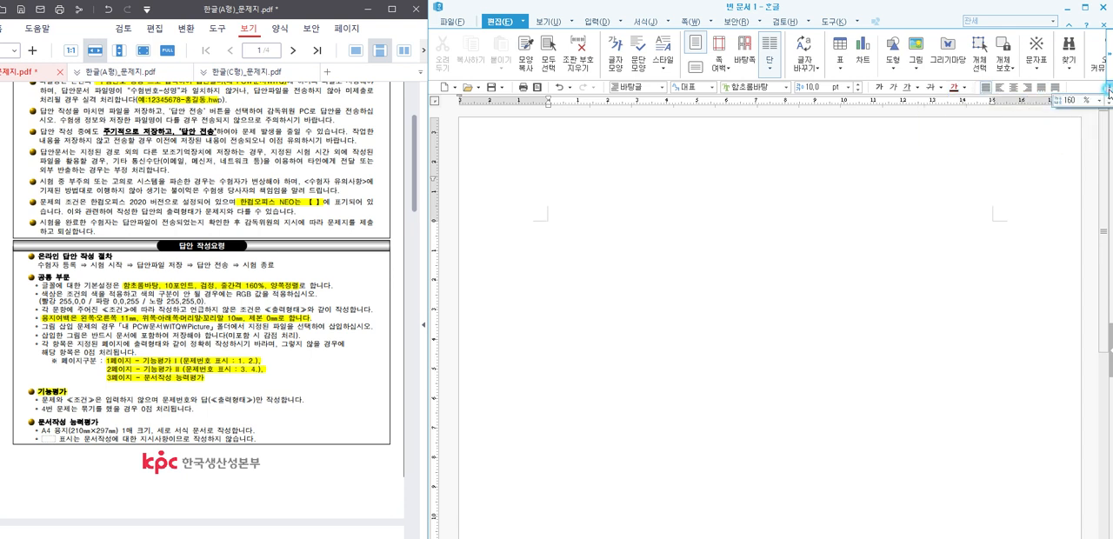
pyautogui.click(1068, 101)
pyautogui.click(783, 170)
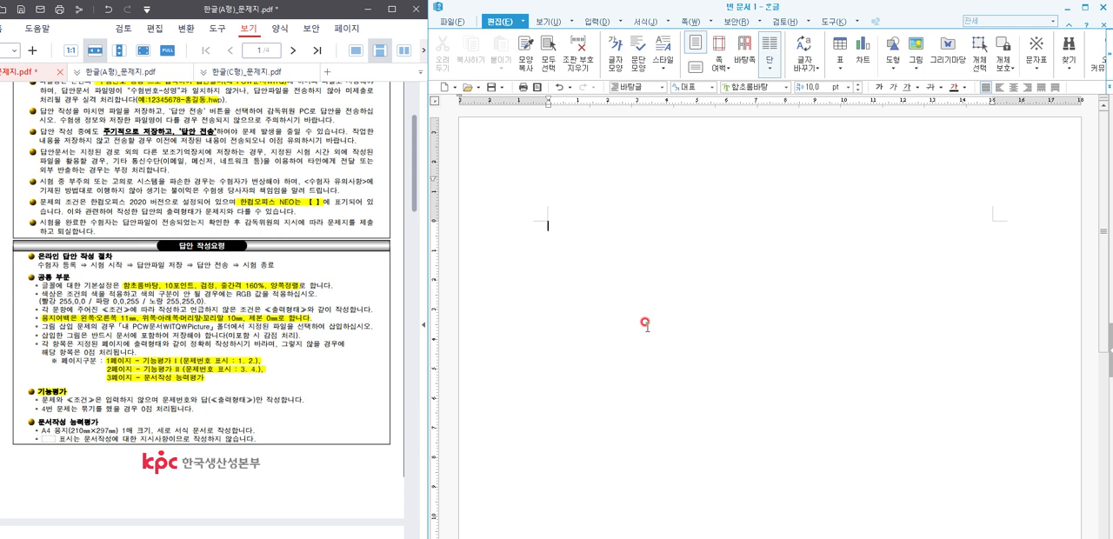
# Step: Set the page margins to 10 mm for top, bottom, header and footer, and 11 mm for left and right
pyautogui.press('F7')
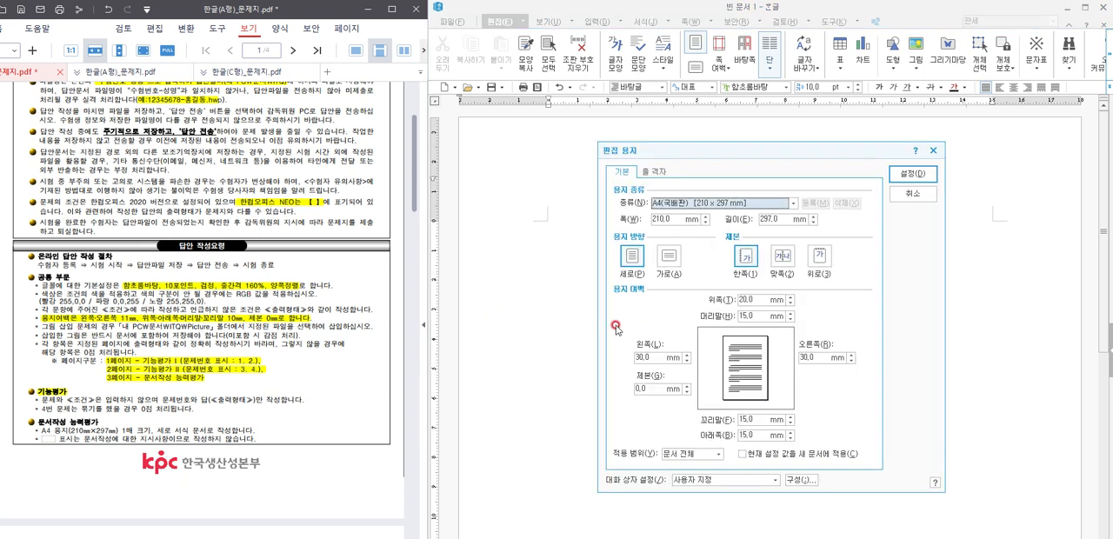
pyautogui.click(731, 300)
pyautogui.write('10')
pyautogui.press('Tab')
pyautogui.write('10')
pyautogui.press('Tab')
pyautogui.write('11')
pyautogui.press('Tab')
pyautogui.write('11')
pyautogui.press('Tab')
pyautogui.write('10')
pyautogui.press('Tab')
pyautogui.write('10')
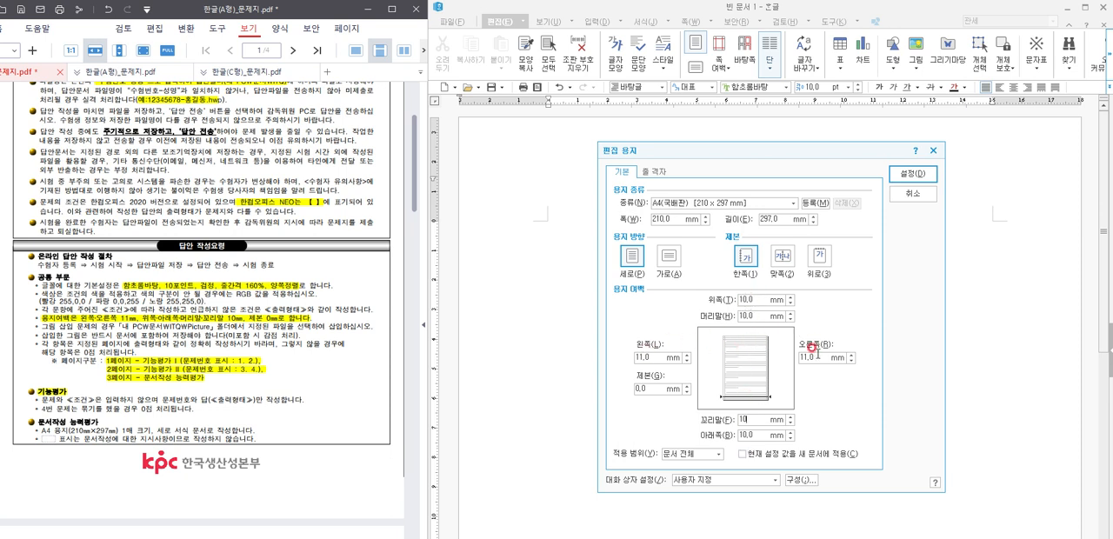
pyautogui.click(912, 174)
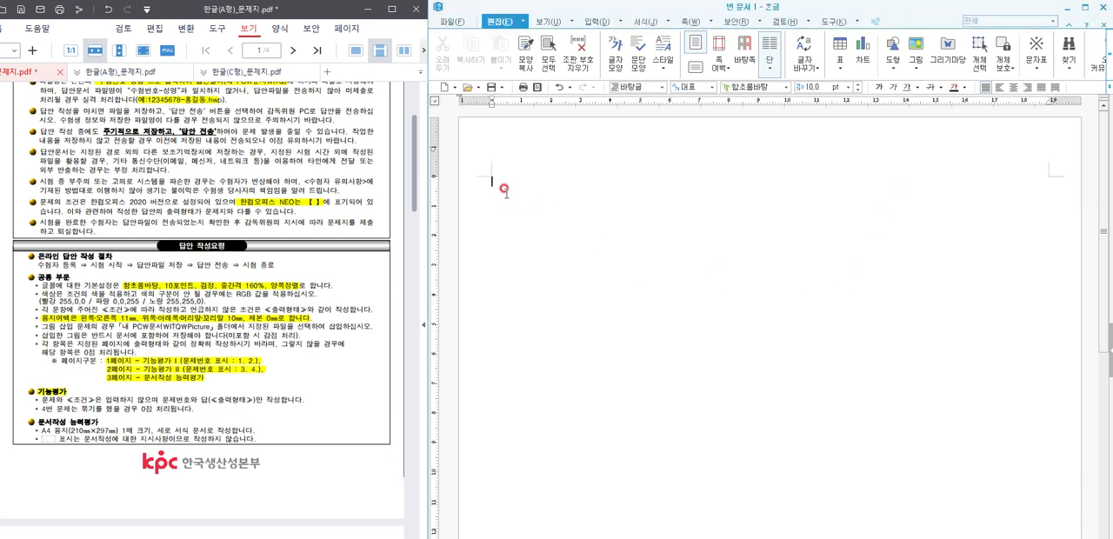
# Step: Insert a section break in the blank document to divide it into separate answer pages
pyautogui.click(691, 22)
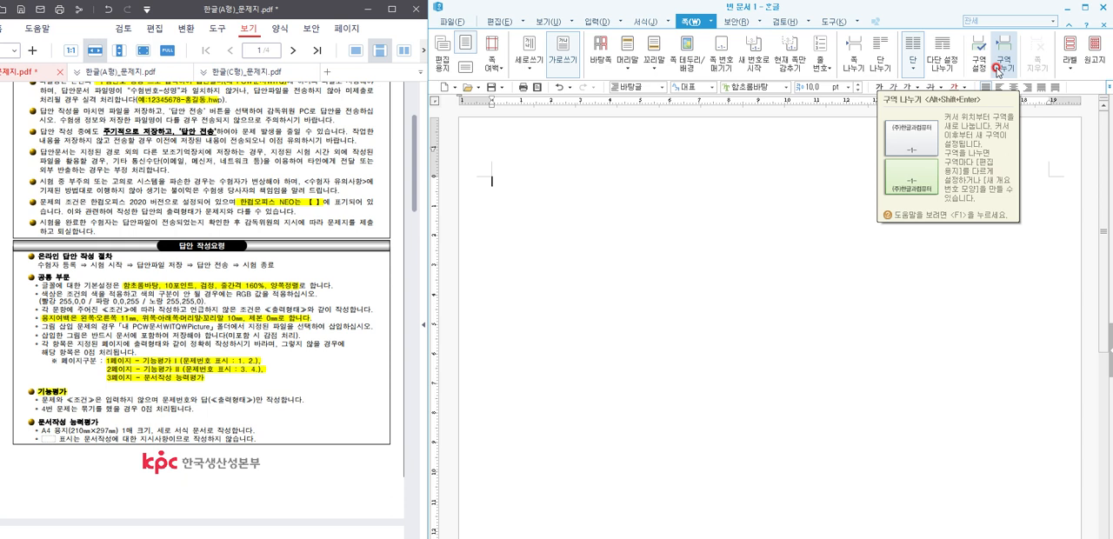
pyautogui.click(998, 72)
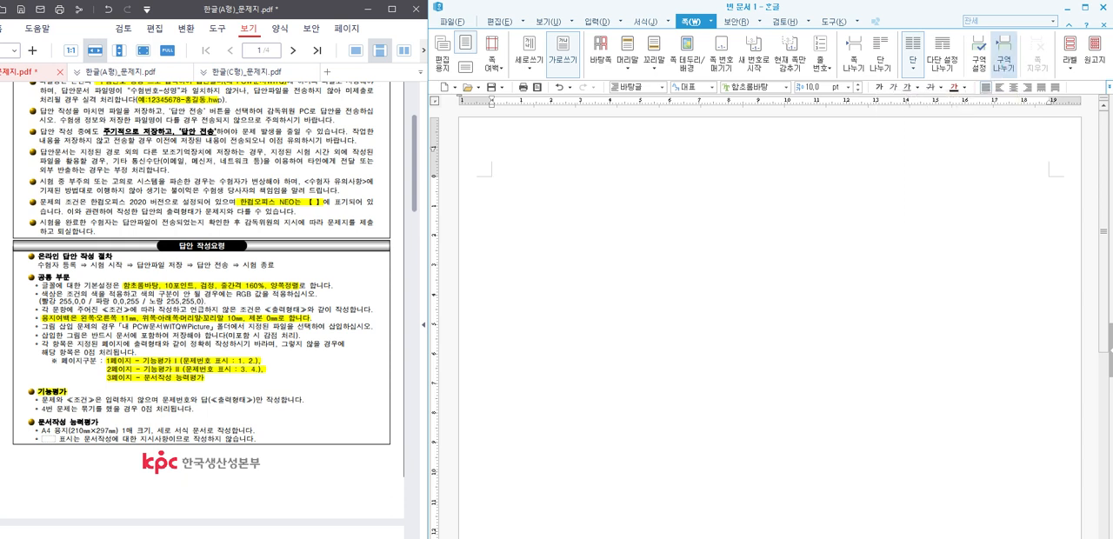
pyautogui.scroll(-5, 730, 313)
pyautogui.scroll(-3, 749, 309)
pyautogui.scroll(-3, 759, 305)
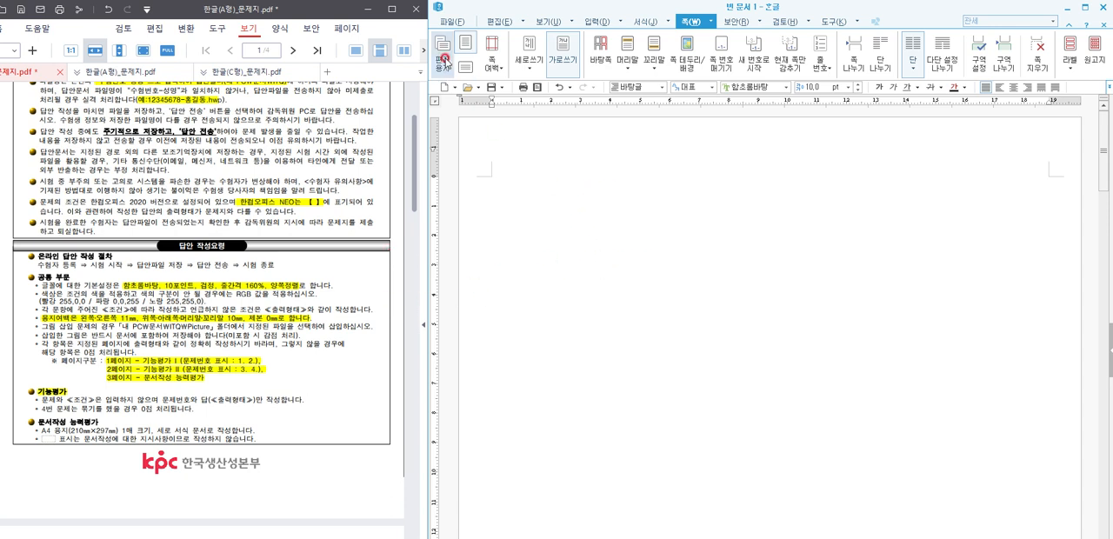
# Step: Examine the exam instructions and the conditions and expected output for questions 1 and 2 in the PDF
pyautogui.scroll(2, 192, 162)
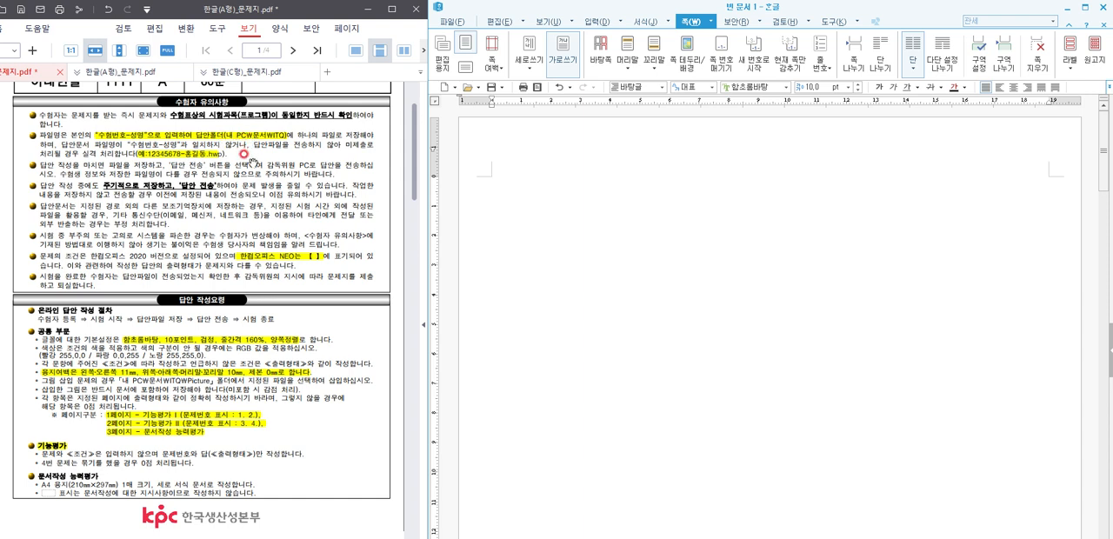
pyautogui.scroll(-3, 275, 218)
pyautogui.scroll(-8, 276, 261)
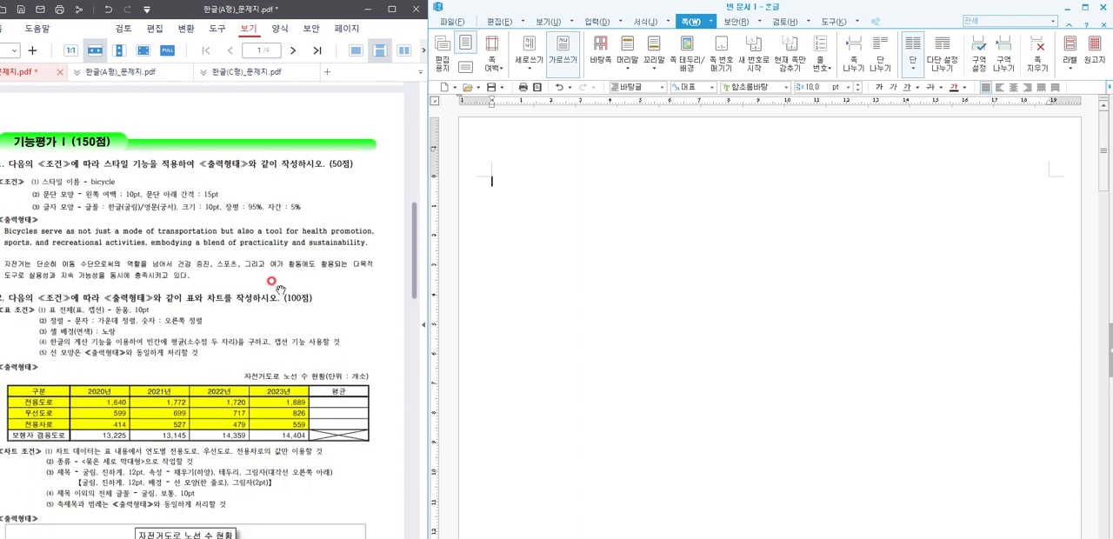
pyautogui.click(229, 348)
pyautogui.scroll(6, 234, 352)
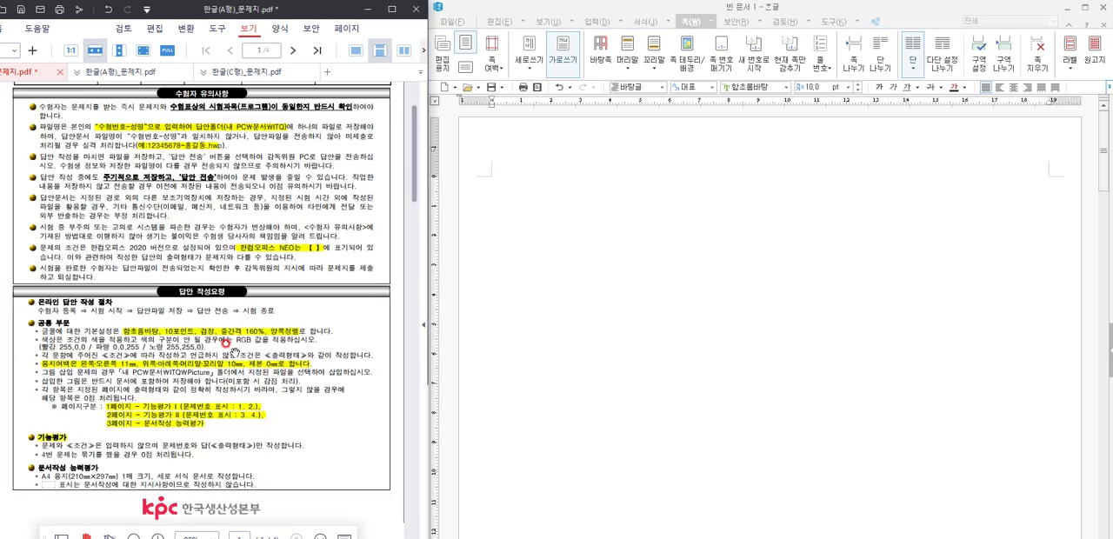
pyautogui.scroll(-10, 139, 346)
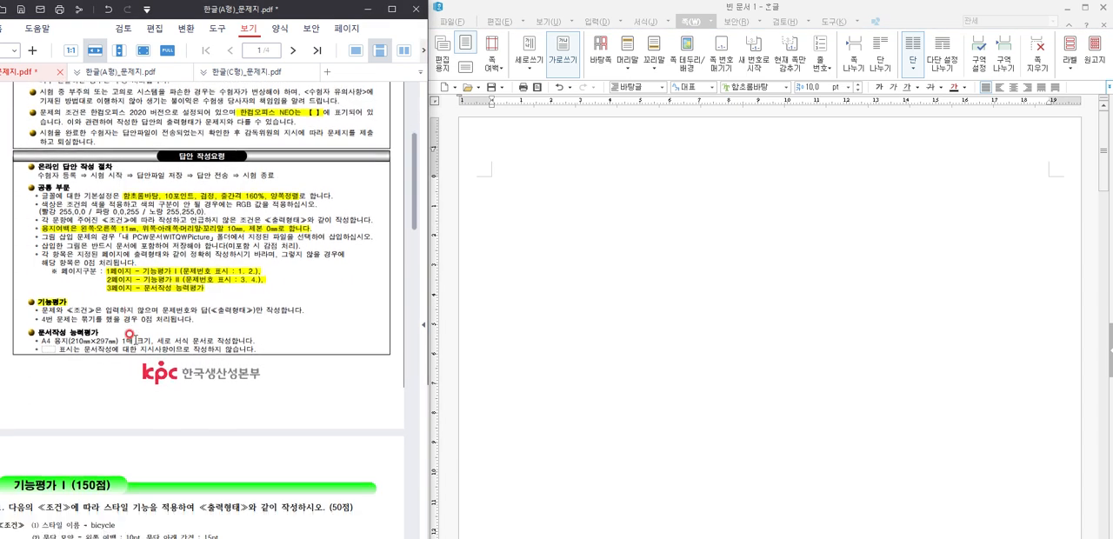
pyautogui.scroll(-3, 141, 346)
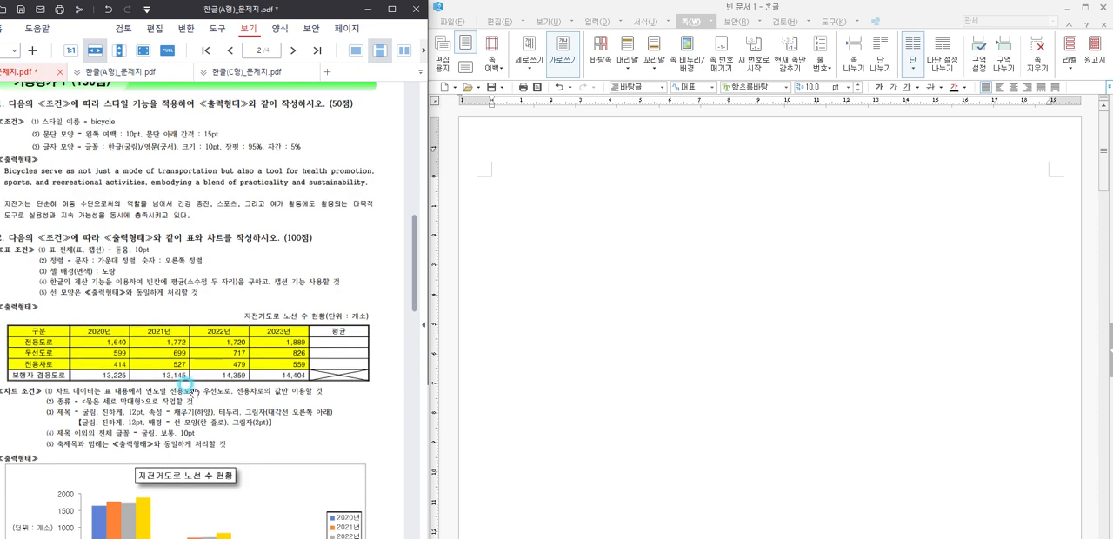
pyautogui.scroll(-1, 189, 386)
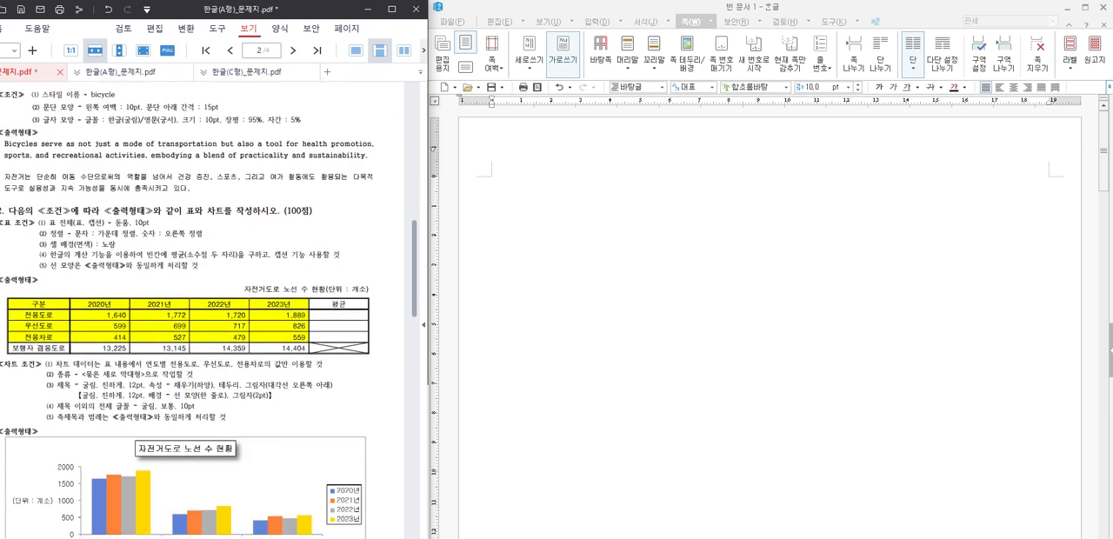
pyautogui.moveTo(289, 12); pyautogui.dragTo(295, 15)
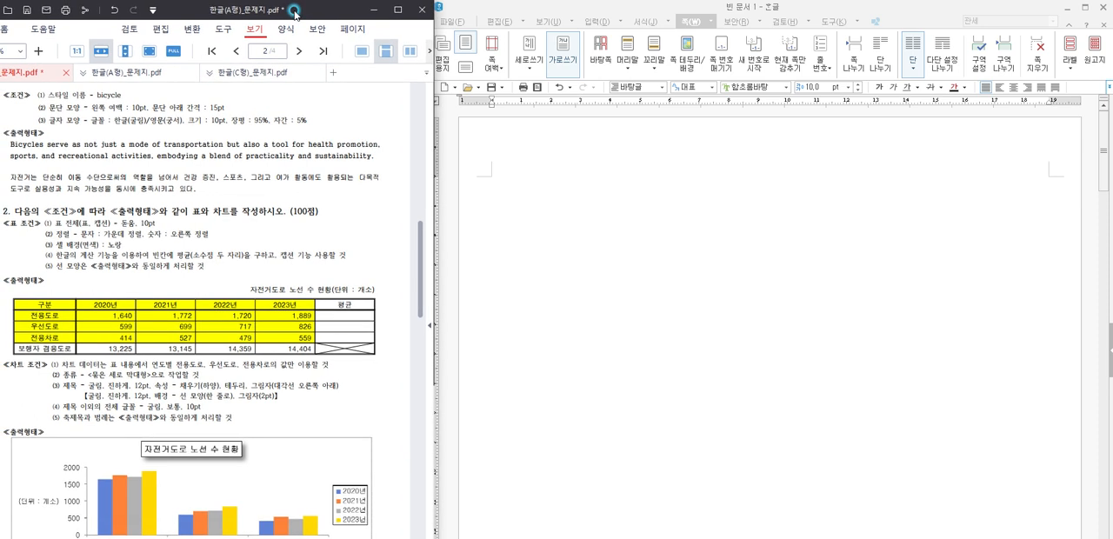
pyautogui.click(617, 253)
pyautogui.scroll(1, 393, 252)
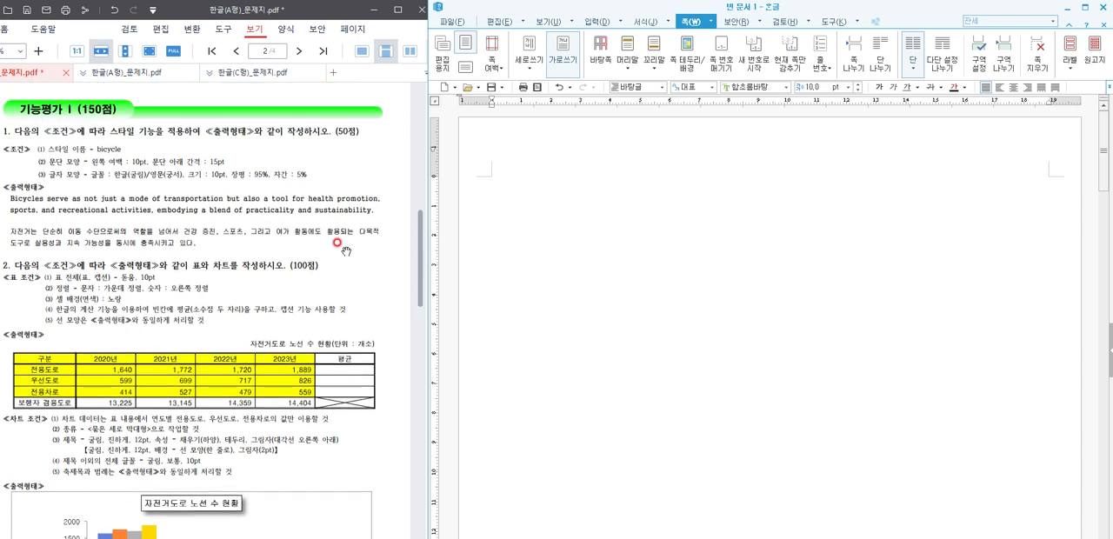
# Step: Number the first answer "1." on page one and begin the paragraph below it with "Bicycles serve as not just a mode"
pyautogui.click(576, 181)
pyautogui.write('1.')
pyautogui.press('Return')
pyautogui.write('Bicycles')
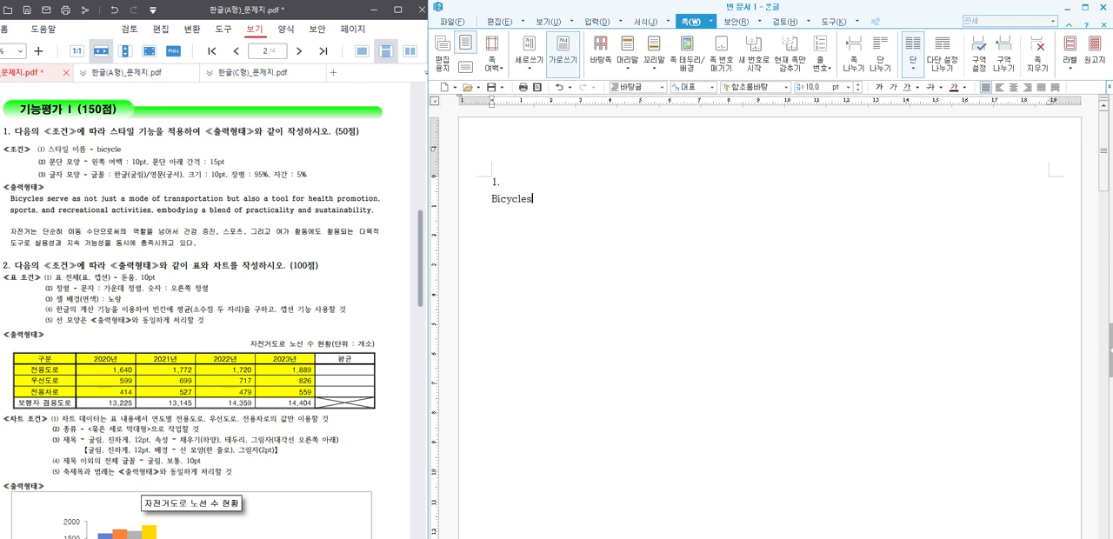
pyautogui.write(' serve as not just a mode')
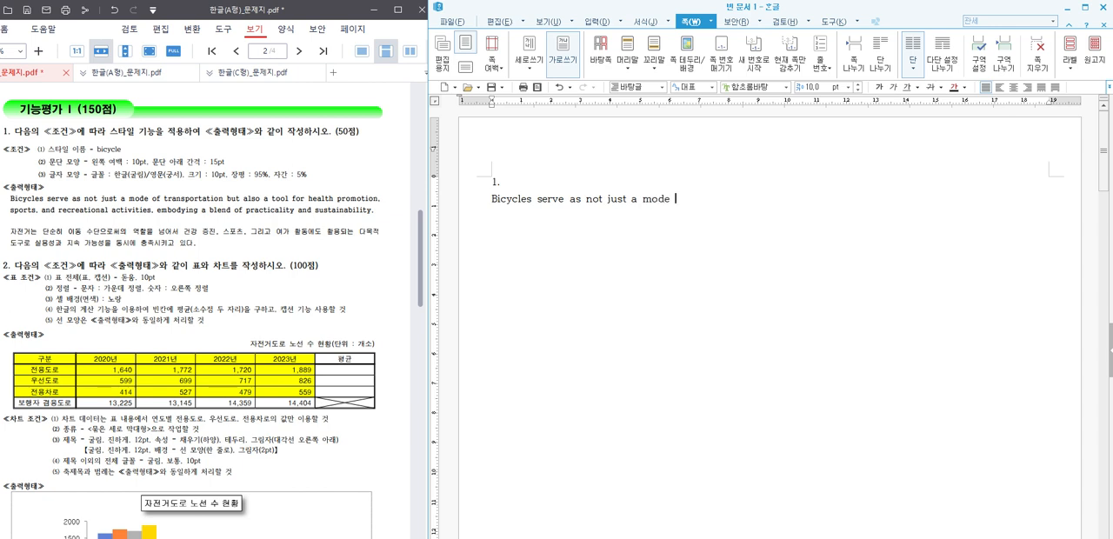
pyautogui.write(' of transportation but al')
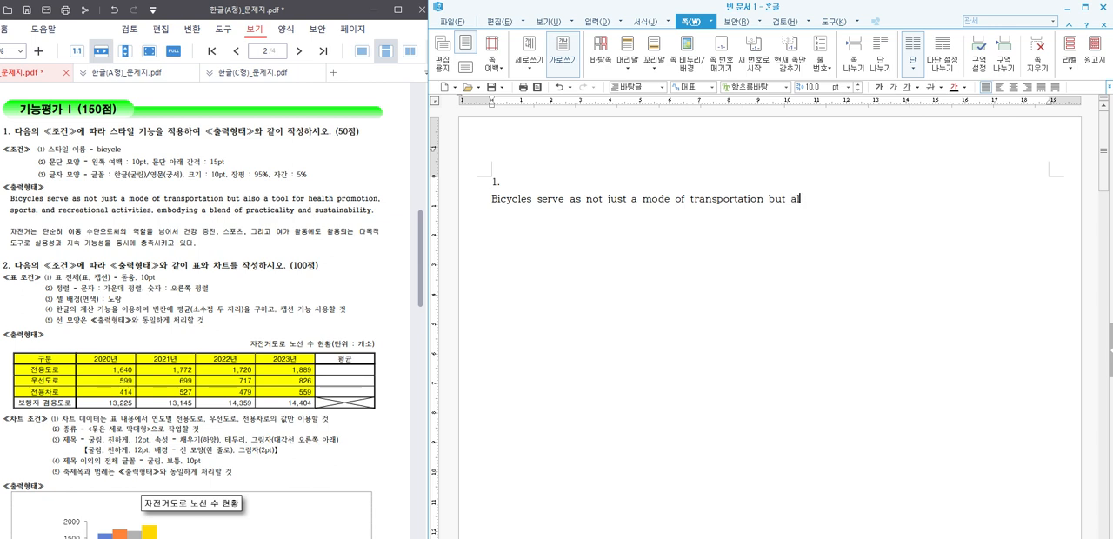
# Step: Continue the English sentence with "of transportation but also a tool for health"
pyautogui.write('so a tool for health ')
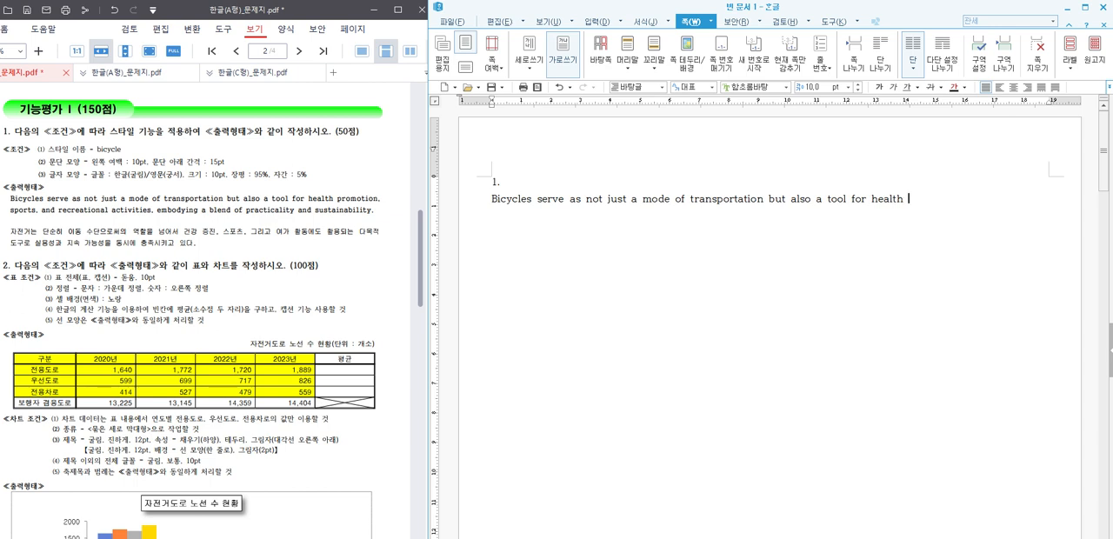
pyautogui.write('promotho')
# Step: Extend the English sentence with "promotion. sports, and"
pyautogui.press('BackSpace')
pyautogui.press('BackSpace')
pyautogui.write('ion')
pyautogui.write('.')
pyautogui.write(' spo')
pyautogui.write('rts.')
pyautogui.press('BackSpace')
pyautogui.write(', and')
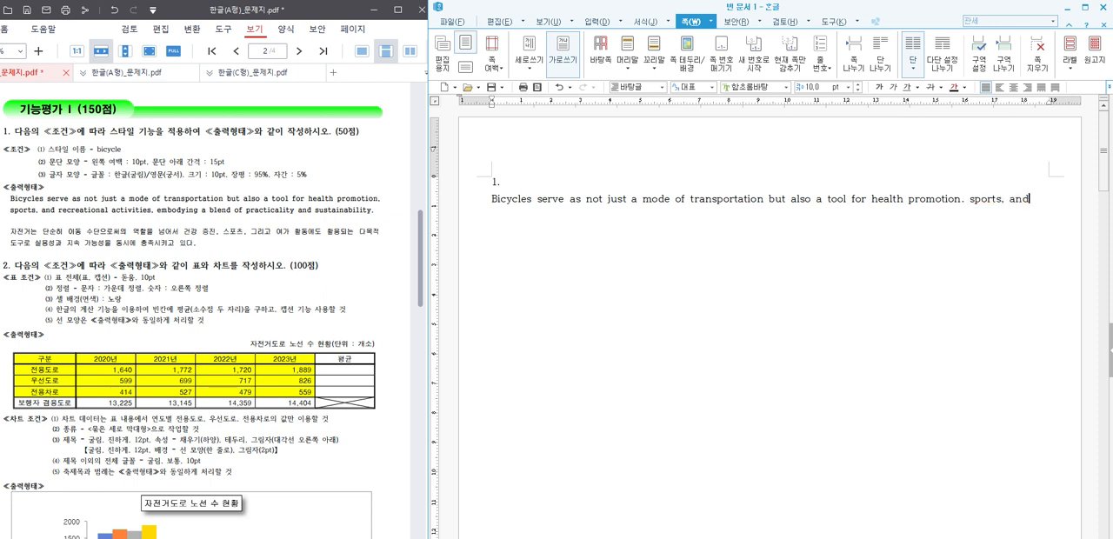
pyautogui.write(' recrea')
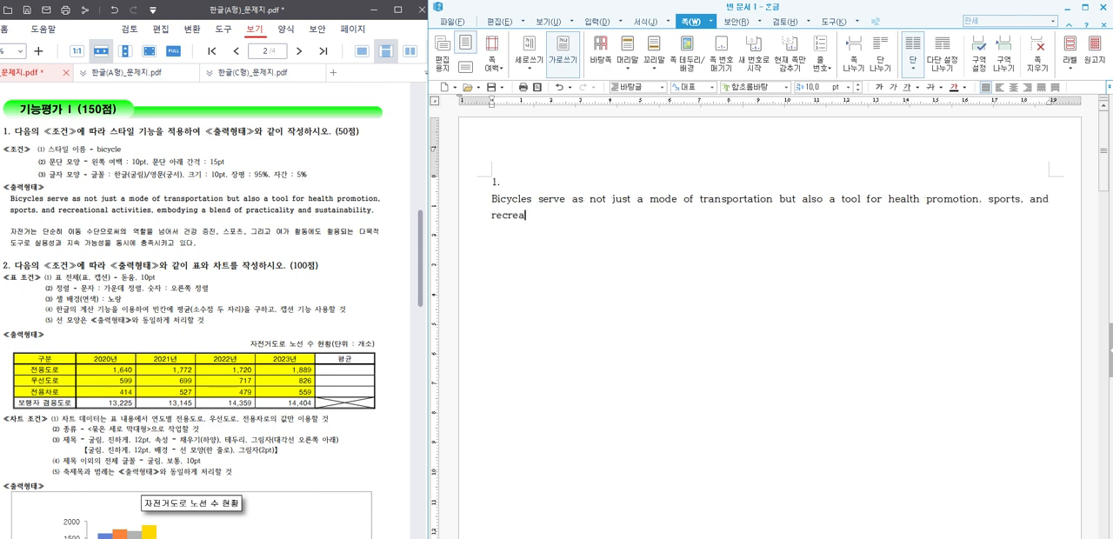
pyautogui.write('tional activities, embo')
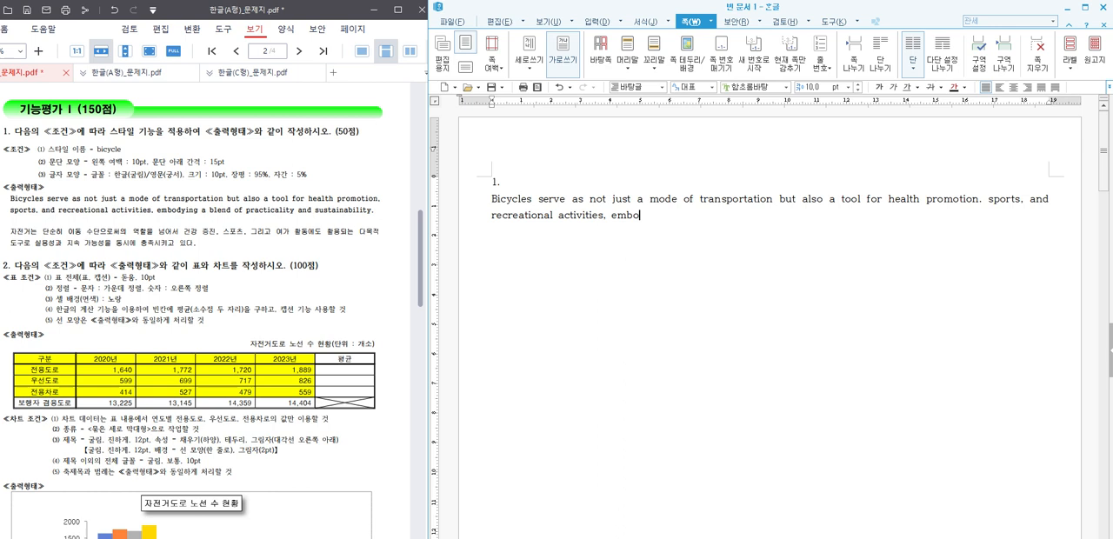
pyautogui.write('dying a blend of practica')
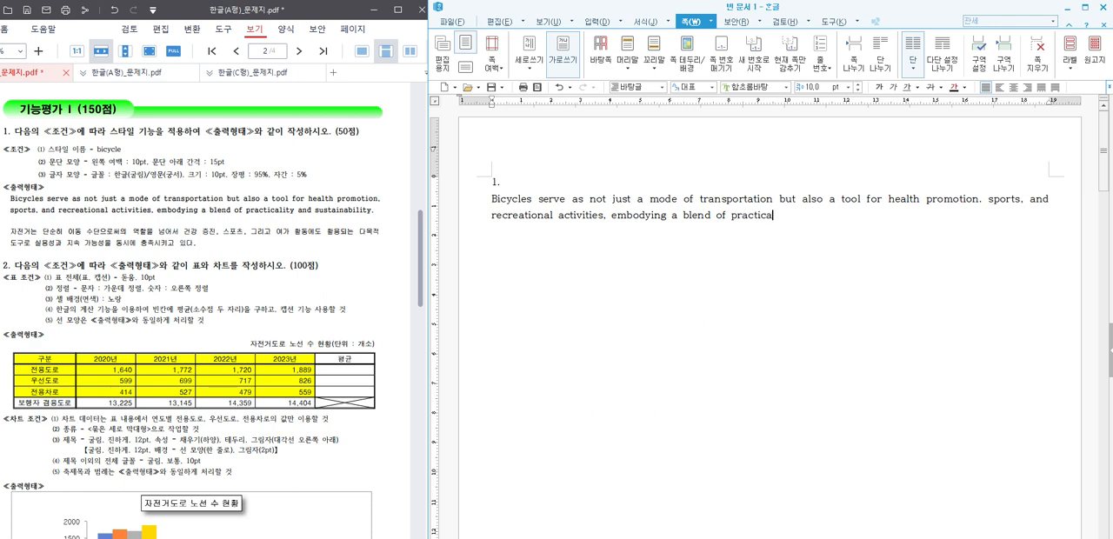
pyautogui.write('lity and sustaina')
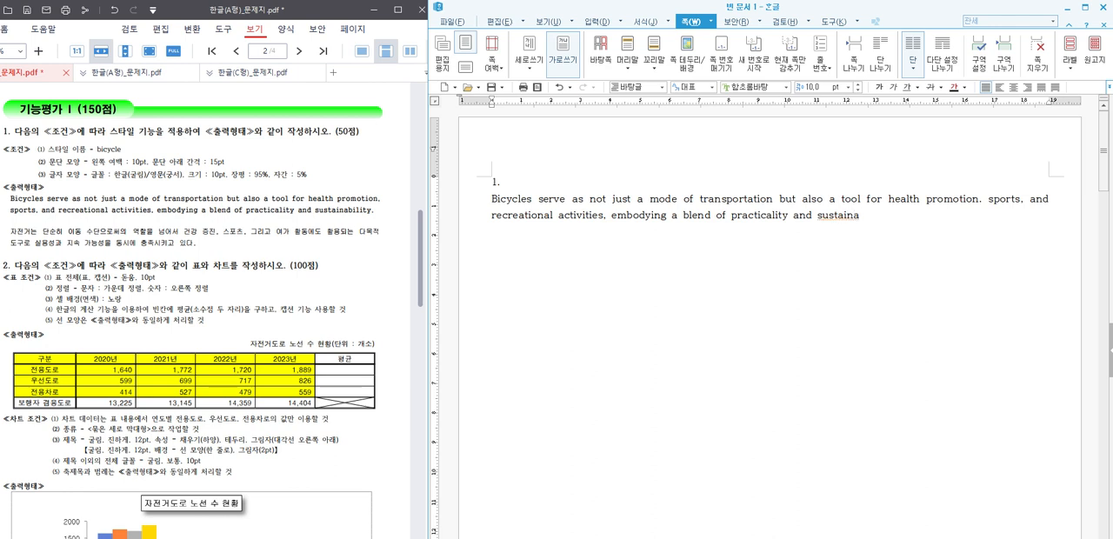
pyautogui.write('bility')
# Step: Finish the English paragraph with "and sustainability."
pyautogui.click(837, 215)
pyautogui.click(989, 216)
pyautogui.press('Right')
pyautogui.press('Right')
pyautogui.press('Right')
pyautogui.press('Right')
pyautogui.press('Right')
pyautogui.press('Right')
pyautogui.press('Right')
pyautogui.write('.')
pyautogui.click(991, 218)
pyautogui.press('Left')
pyautogui.press('Left')
pyautogui.press('Left')
pyautogui.press('Left')
pyautogui.press('Left')
pyautogui.press('Left')
pyautogui.press('Right')
pyautogui.press('Right')
pyautogui.press('Right')
pyautogui.press('Right')
pyautogui.press('Right')
pyautogui.press('Right')
pyautogui.scroll(-2, 989, 217)
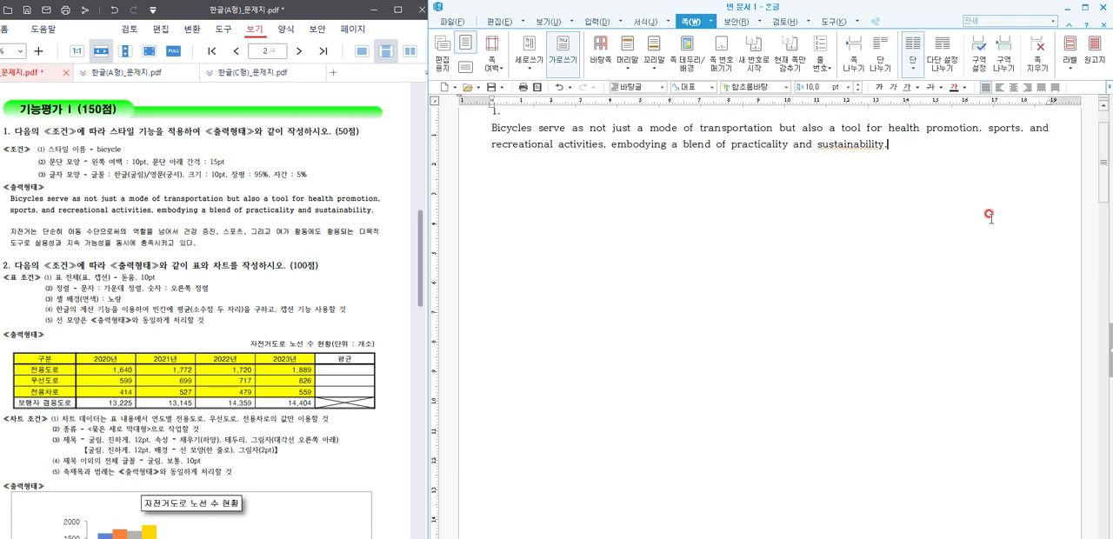
pyautogui.scroll(2, 876, 230)
# Step: Start a new paragraph below the English text with "자전거는 단순히 이동 수단으로써의 역할을 넘어서 건강"
pyautogui.click(905, 217)
pyautogui.press('Return')
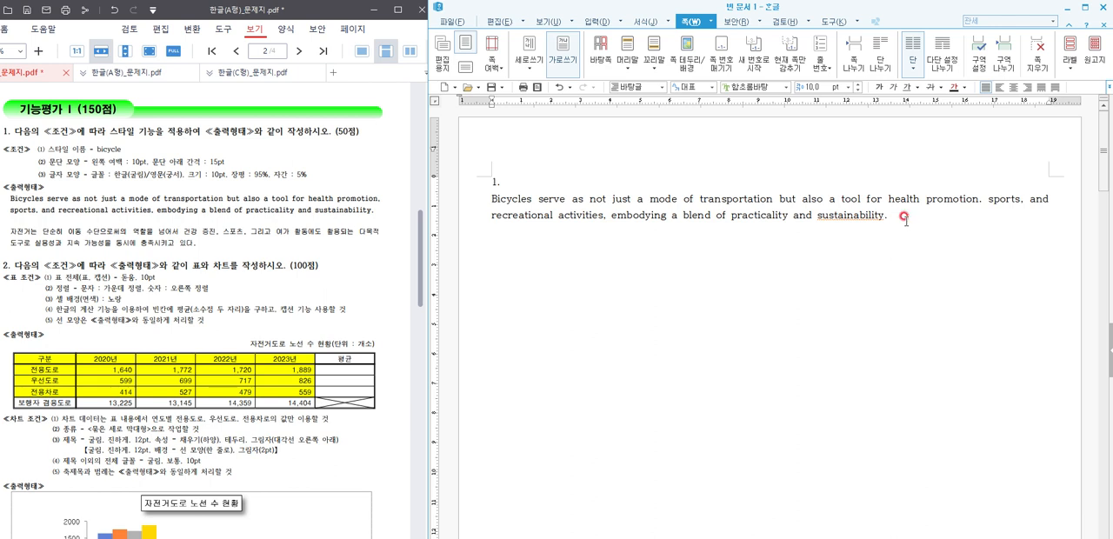
pyautogui.write('자ㅈ')
pyautogui.write('전거')
pyautogui.write('는 단순히 ')
pyautogui.write('이동 수단')
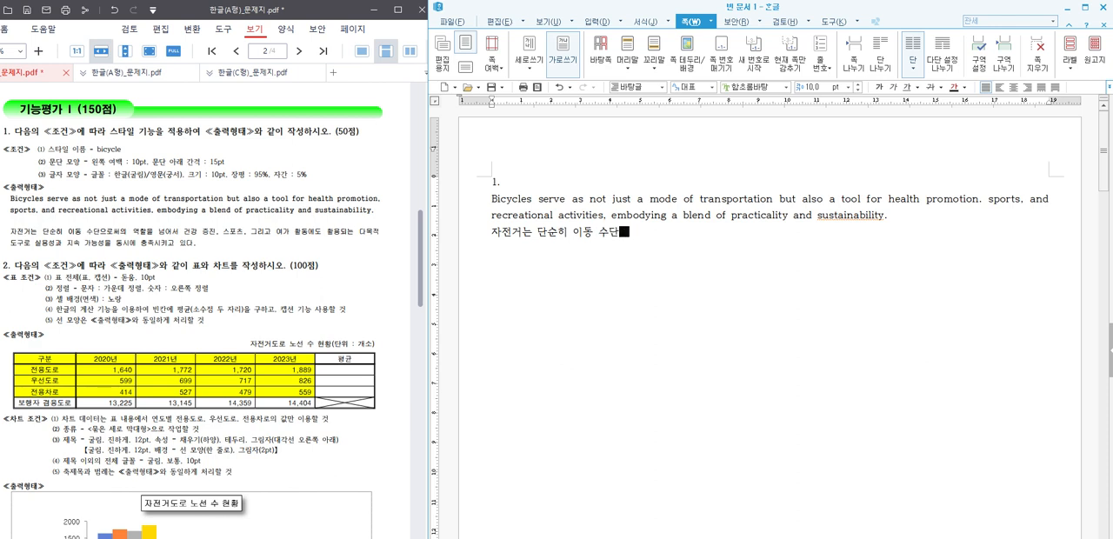
pyautogui.write('으로써의 역할을 넘ㅇ')
pyautogui.write('어서 건강')
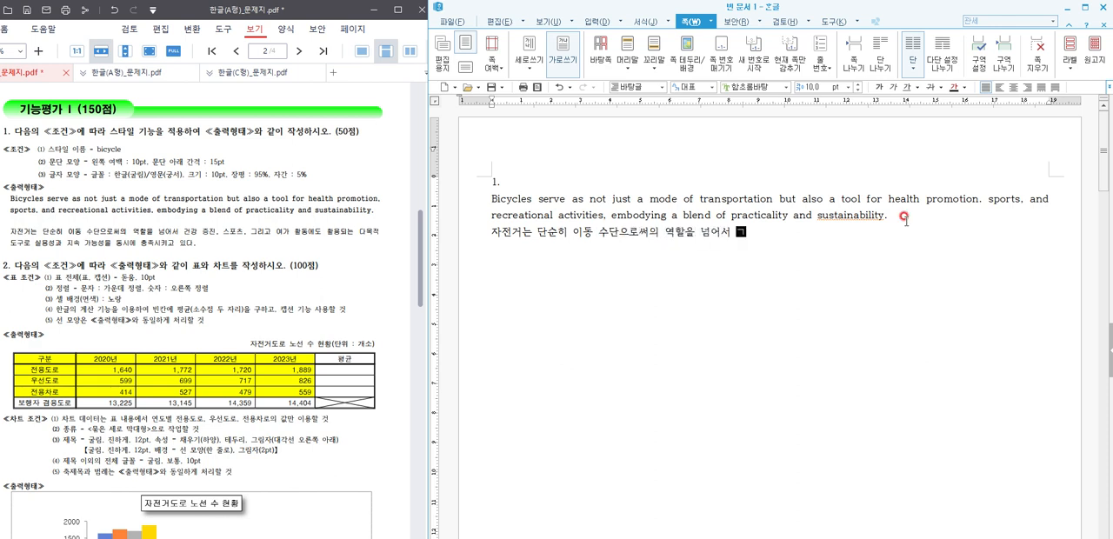
pyautogui.write(' 증진, ')
pyautogui.write('스포츠')
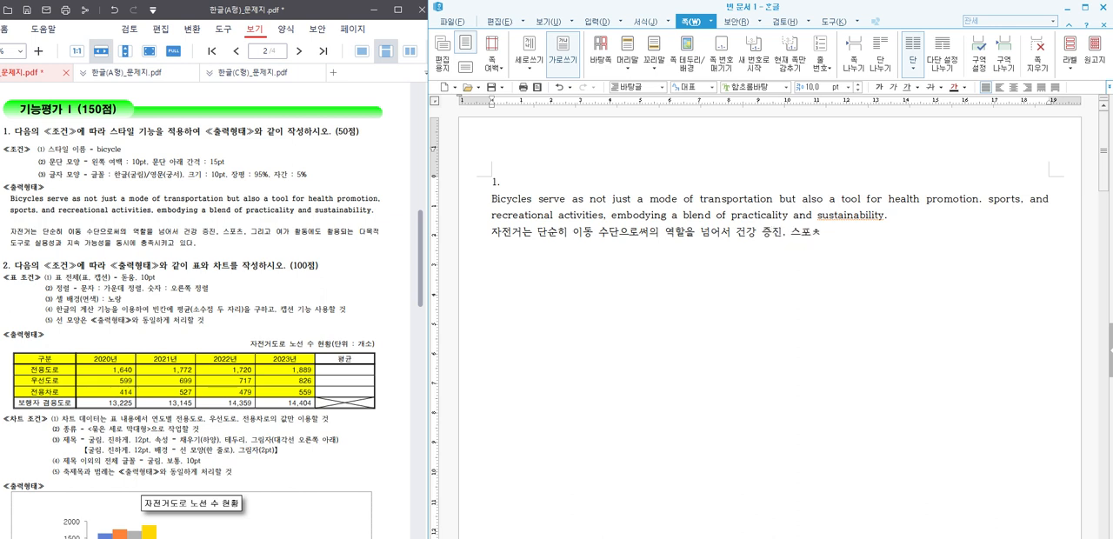
pyautogui.write(', 그리고 역')
pyautogui.write('가 활동에도')
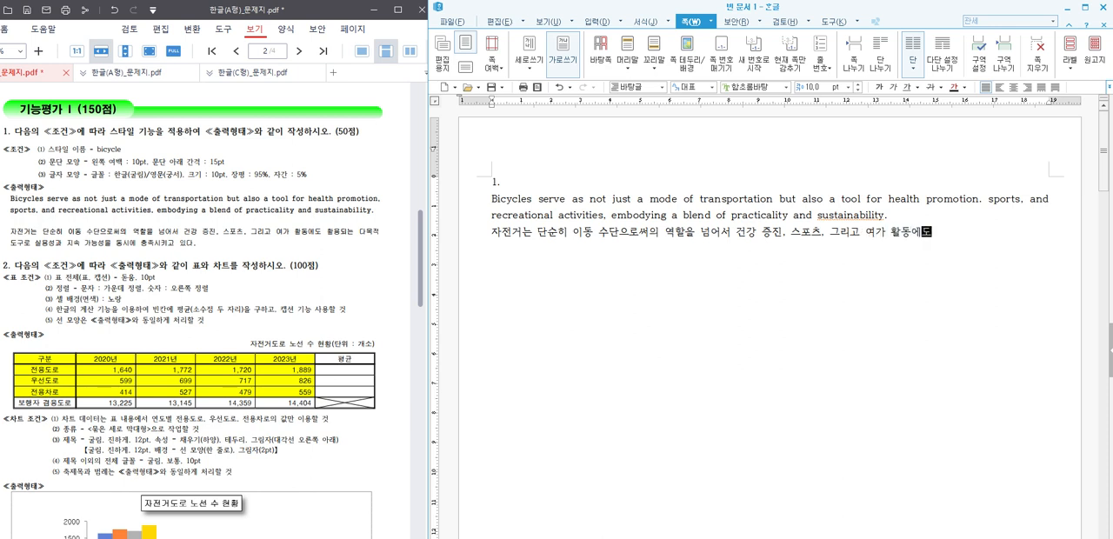
pyautogui.write(' 화용되는 다모')
pyautogui.write('적 도구로 ')
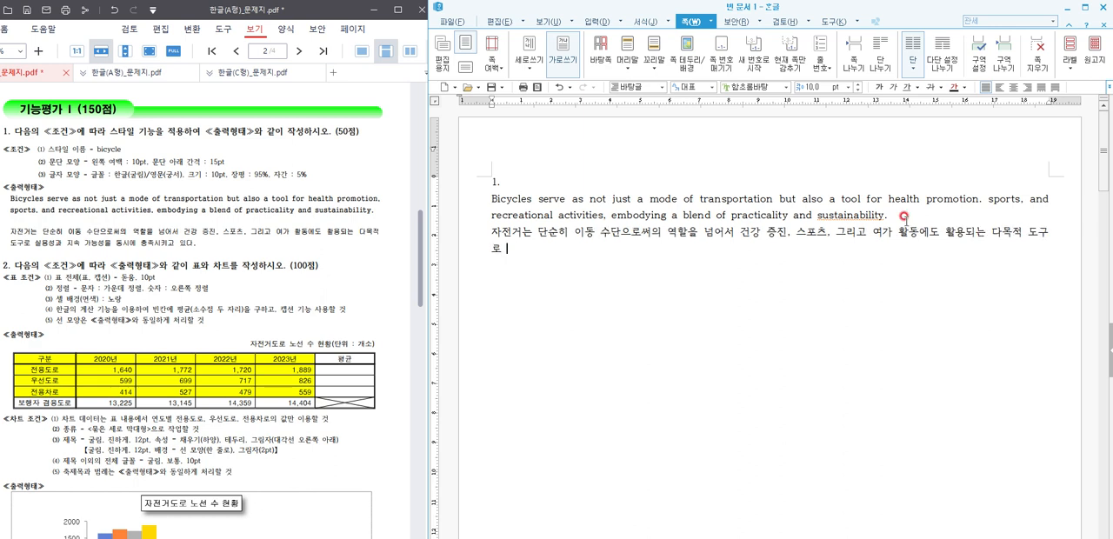
pyautogui.write('식용성과 지속 가능성')
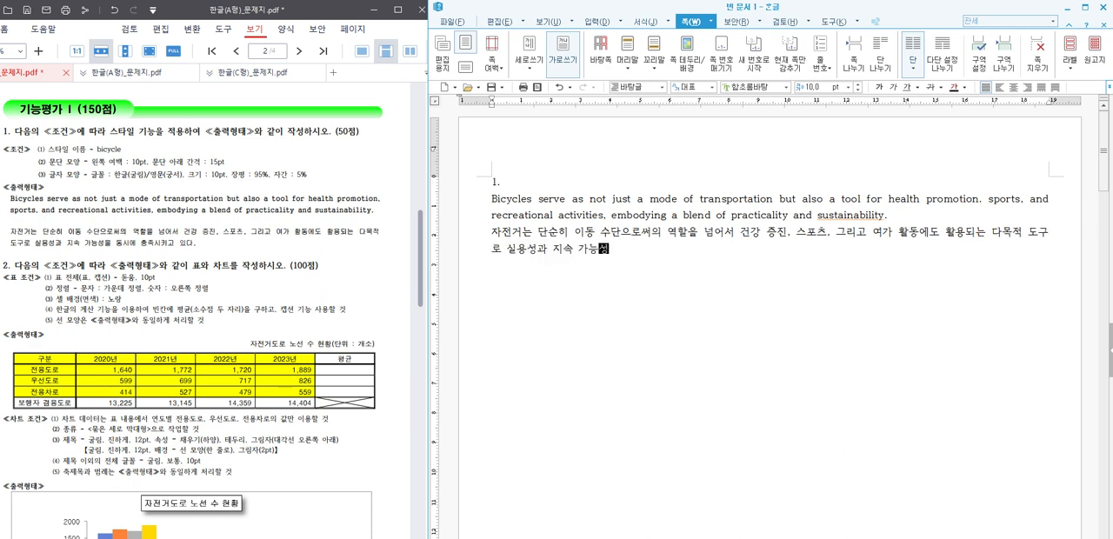
pyautogui.write('을 동시에 촉')
pyautogui.write('족시키고 있다.')
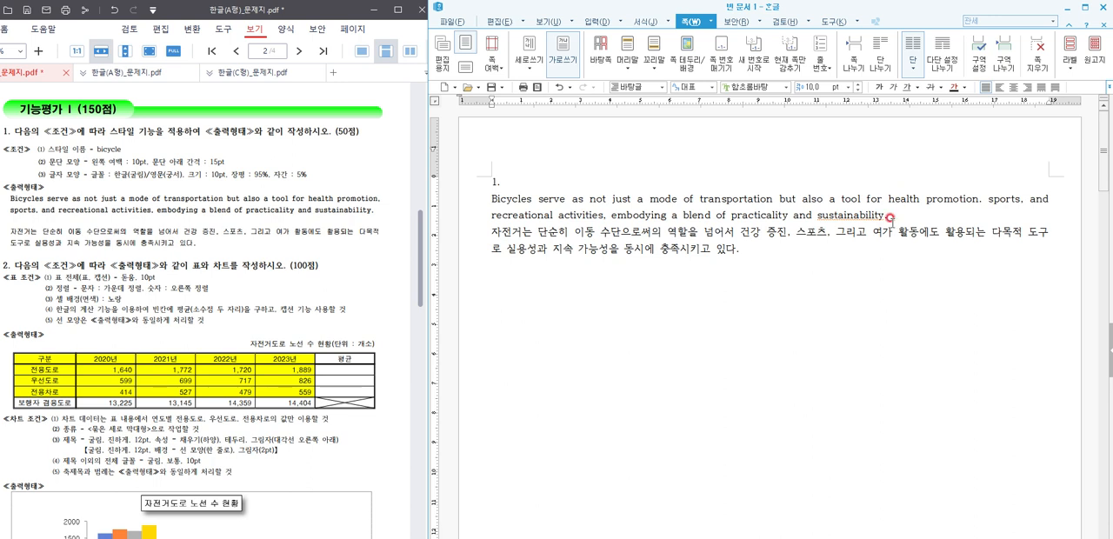
# Step: Start a new paragraph style named "bicycle" for the English and Korean paragraphs of question 1
pyautogui.moveTo(746, 249); pyautogui.dragTo(473, 208)
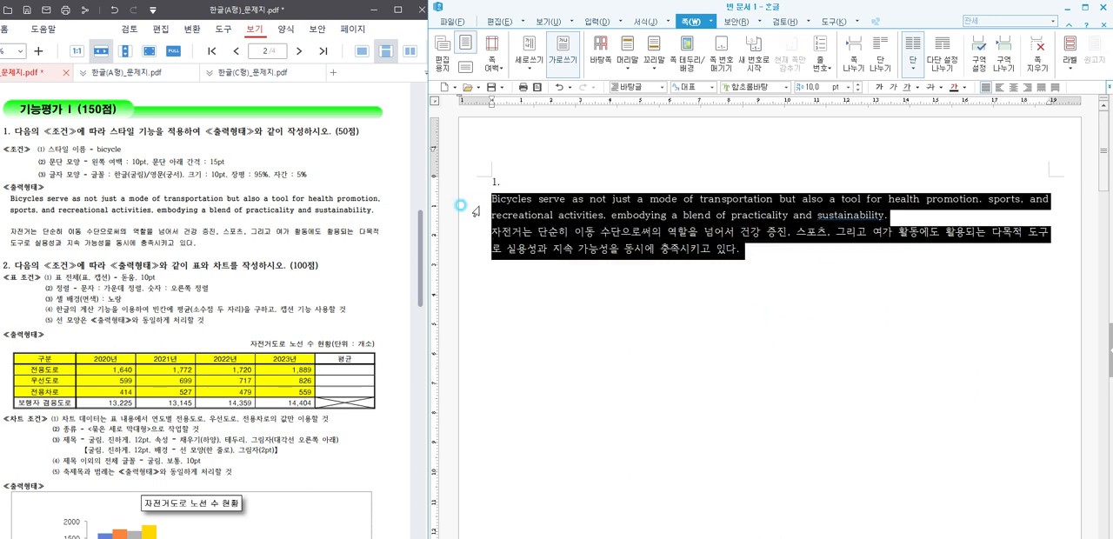
pyautogui.click(500, 23)
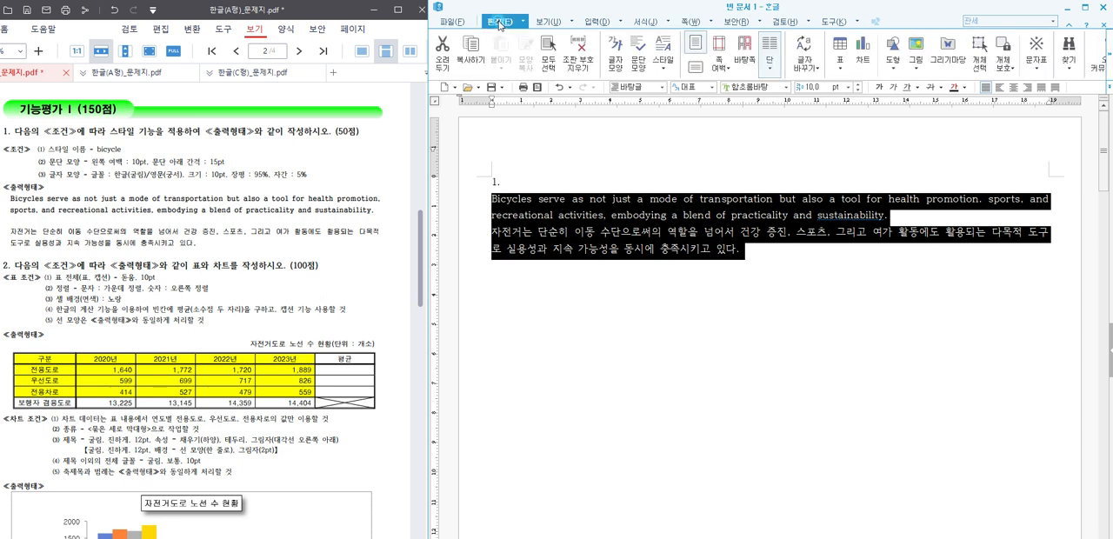
pyautogui.click(639, 22)
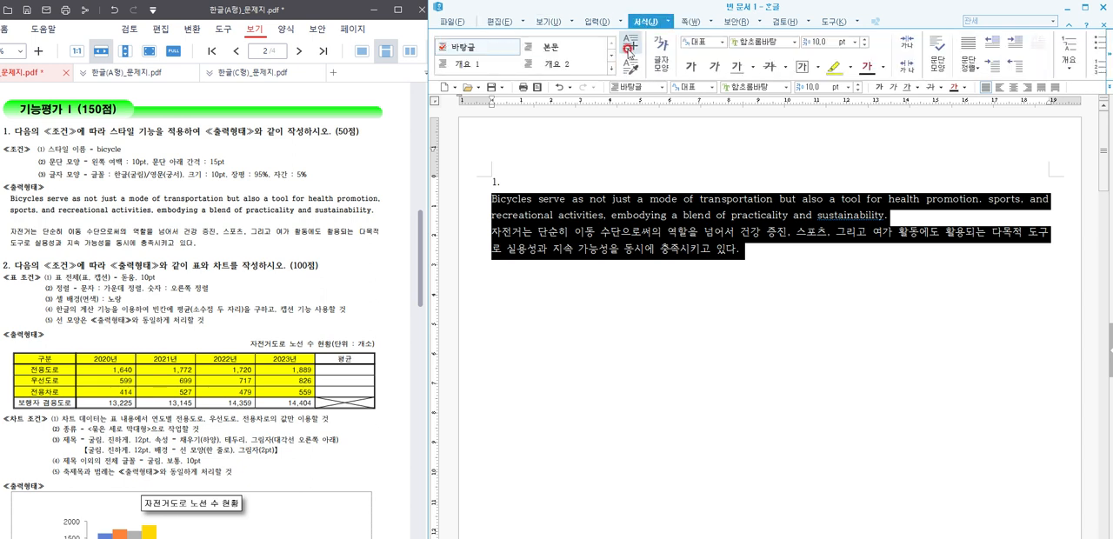
pyautogui.rightClick(628, 220)
pyautogui.click(665, 307)
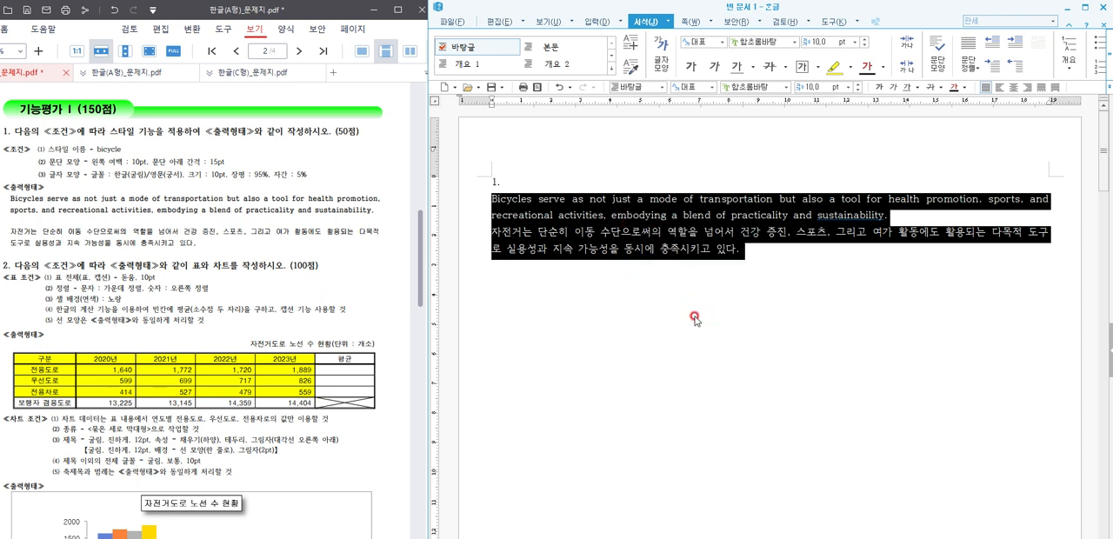
pyautogui.click(596, 431)
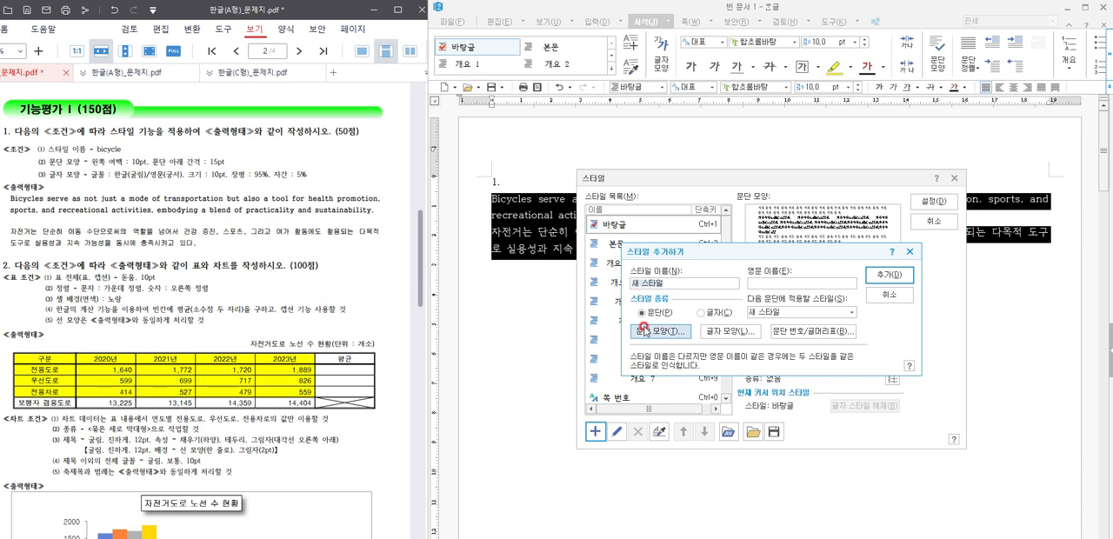
pyautogui.write('bicycle')
# Step: Set the new style's paragraph shape to a 10 pt left margin and 15 pt spacing below the paragraph
pyautogui.click(671, 333)
pyautogui.click(672, 336)
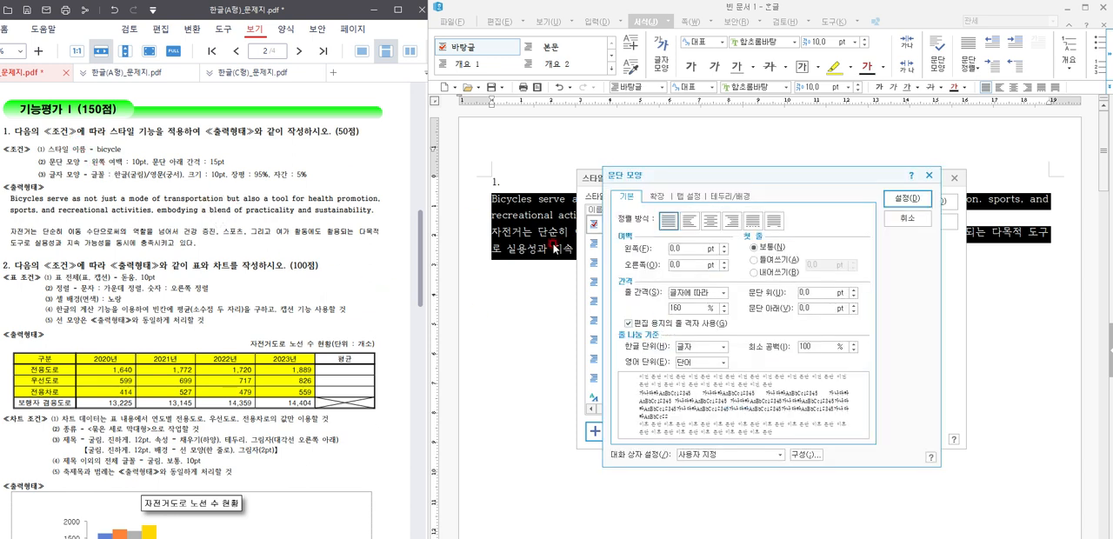
pyautogui.moveTo(680, 248); pyautogui.dragTo(637, 248)
pyautogui.write('10')
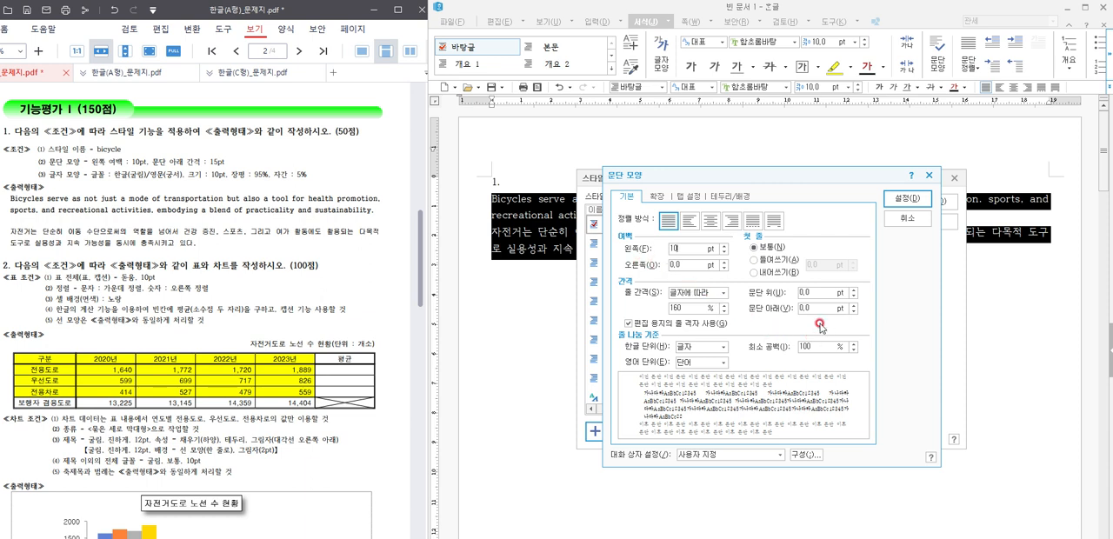
pyautogui.moveTo(813, 309); pyautogui.dragTo(760, 309)
pyautogui.write('15')
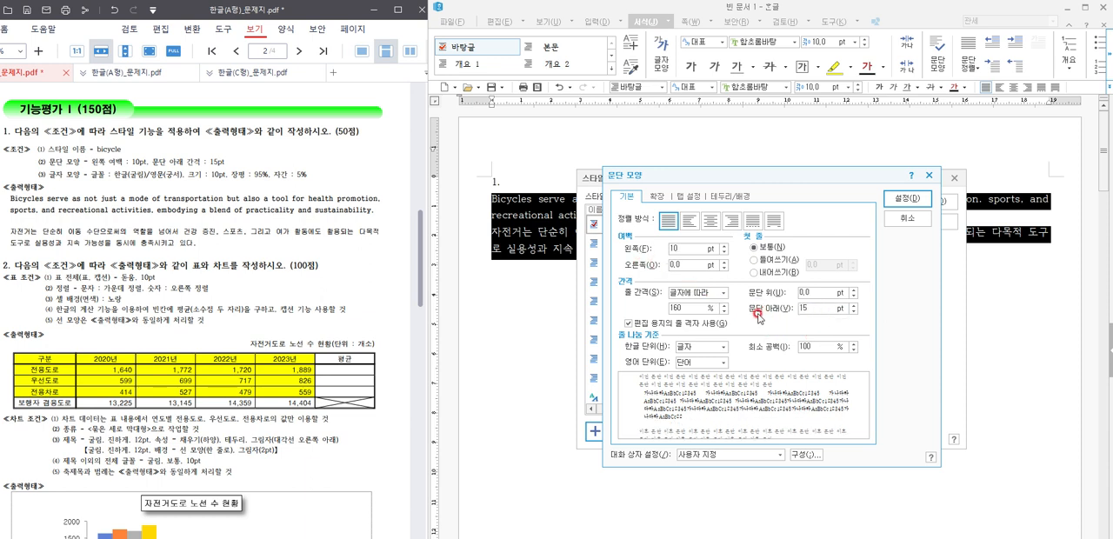
pyautogui.click(901, 205)
# Step: Set the new style's character width ratio (장평) to 95% and its letter spacing (자간) to 5%
pyautogui.click(731, 333)
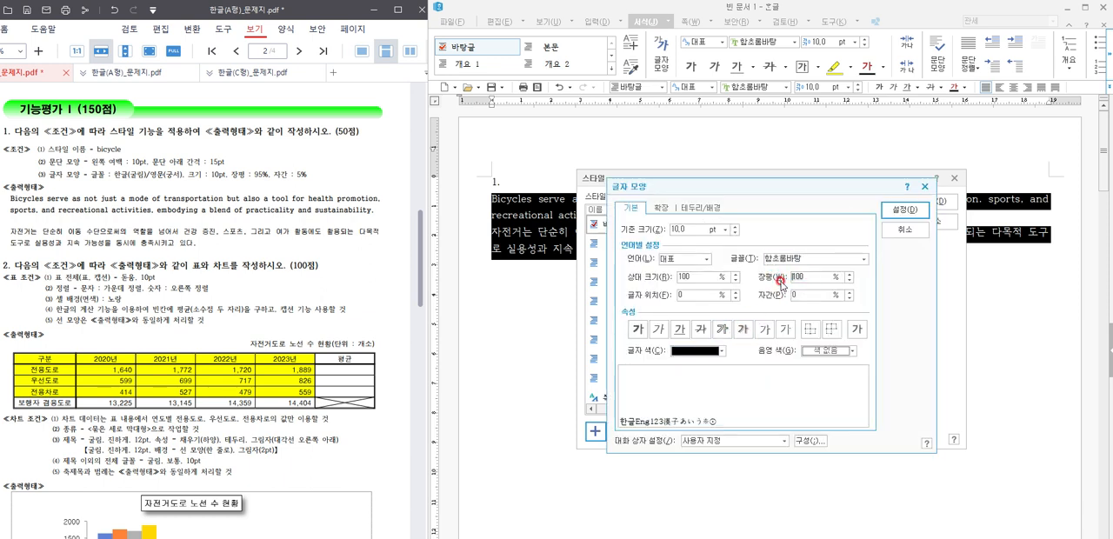
pyautogui.write('95')
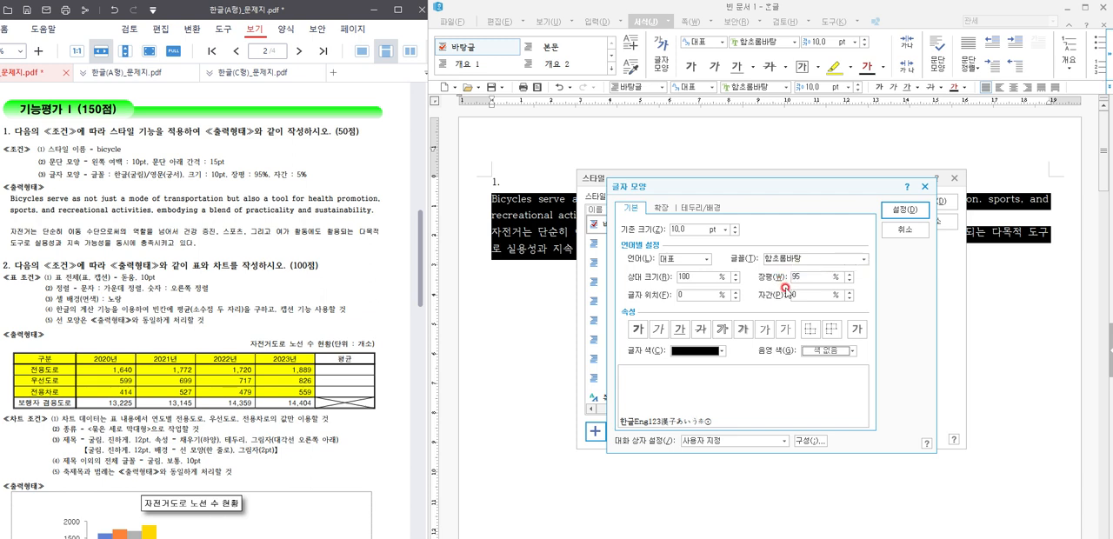
pyautogui.click(813, 298)
pyautogui.write('5')
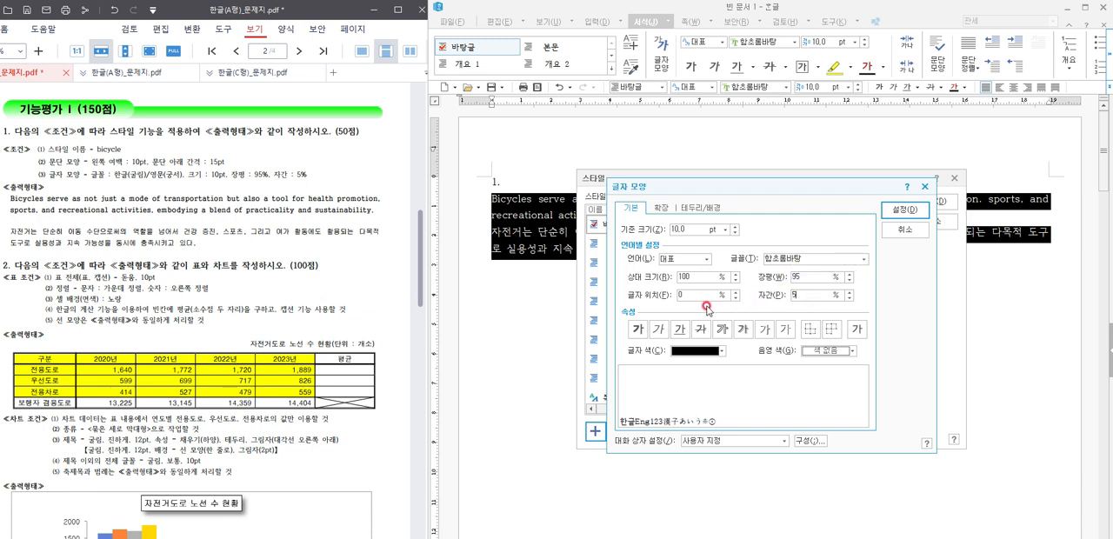
# Step: Set the style's font for Hangul (한글) characters to 굴림
pyautogui.click(674, 259)
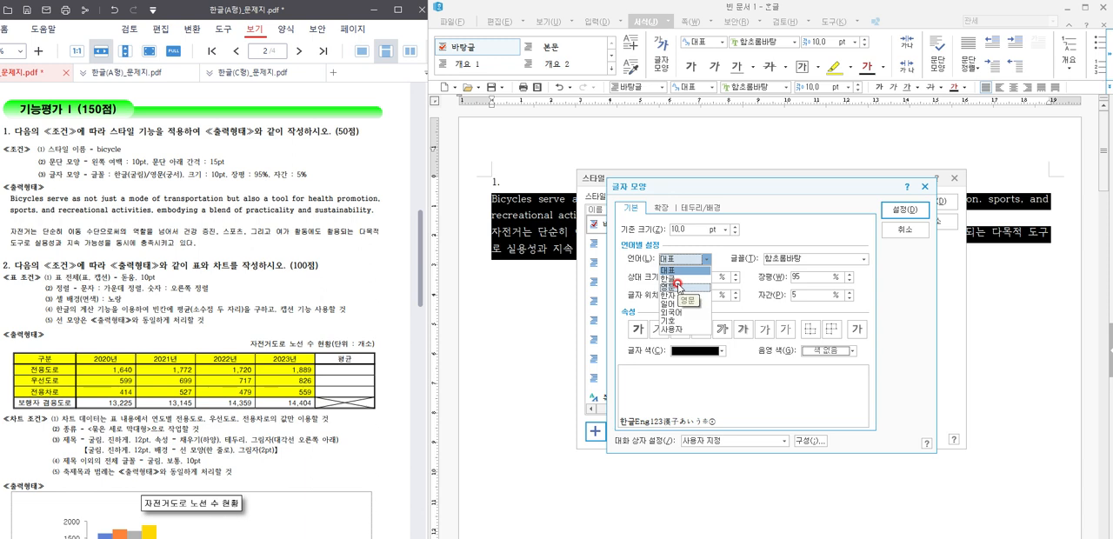
pyautogui.click(683, 276)
pyautogui.click(775, 258)
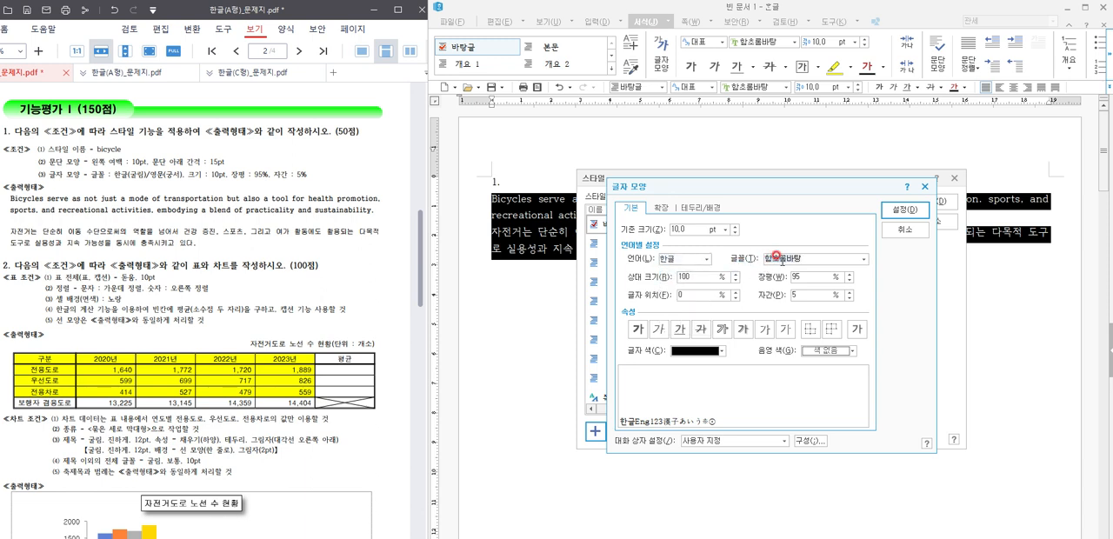
pyautogui.write('rnf')
pyautogui.press('BackSpace')
pyautogui.press('BackSpace')
pyautogui.press('BackSpace')
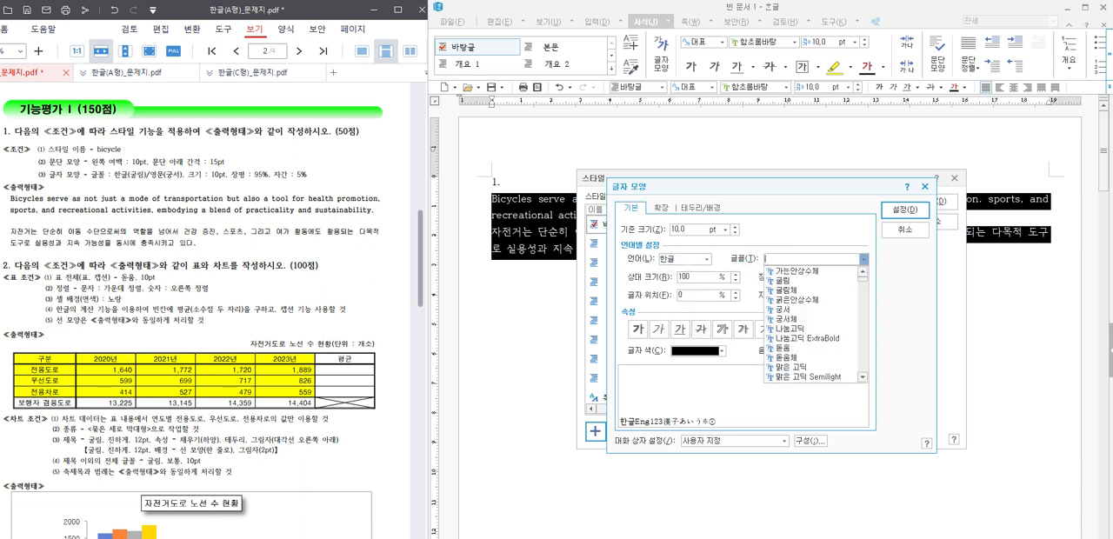
pyautogui.write('굴림')
pyautogui.press('Return')
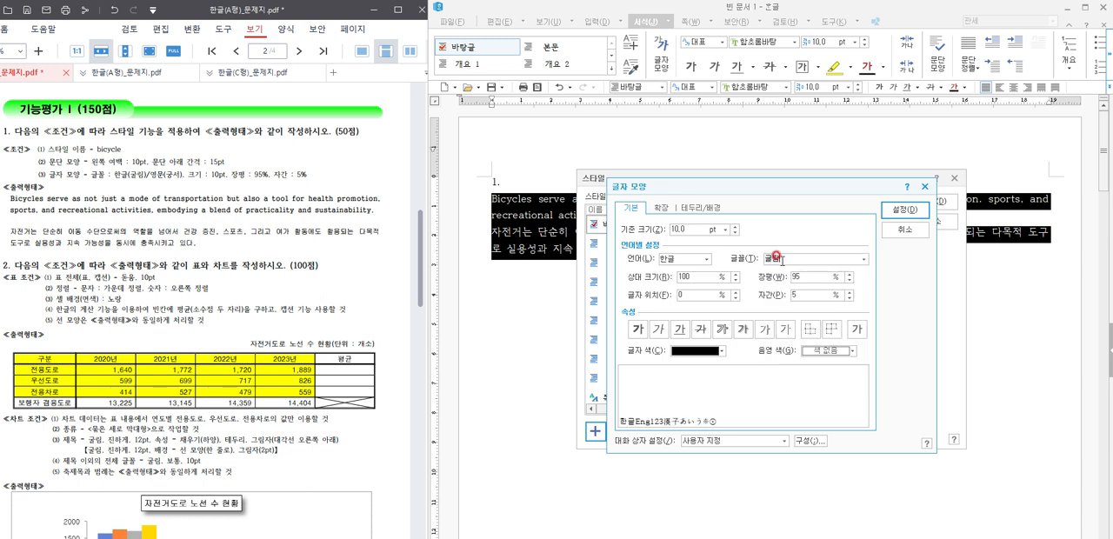
# Step: Set the style's font for English (영문) characters to 궁서 and confirm the character shape
pyautogui.click(706, 267)
pyautogui.click(678, 279)
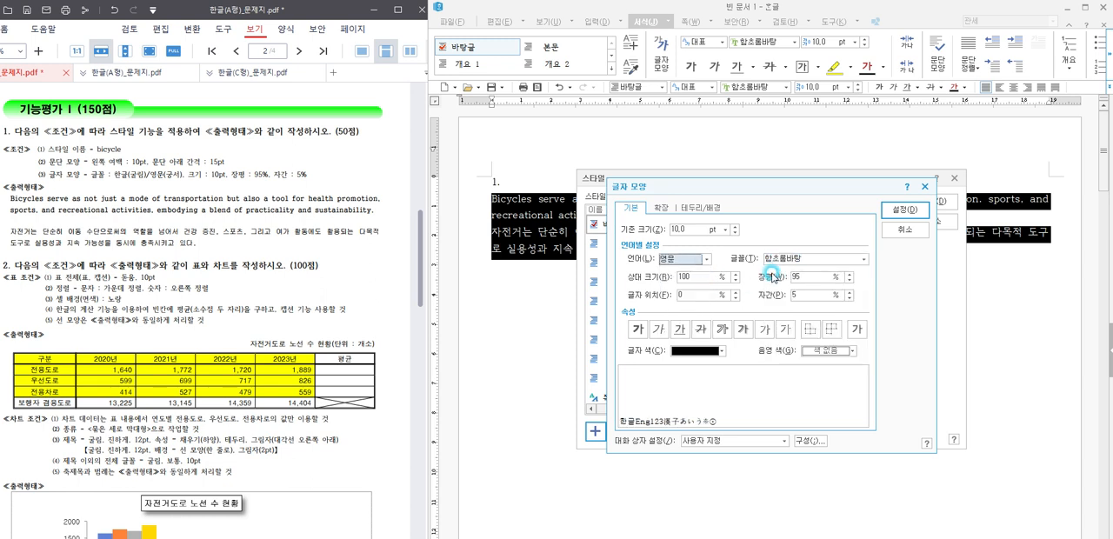
pyautogui.click(778, 254)
pyautogui.write('궁서')
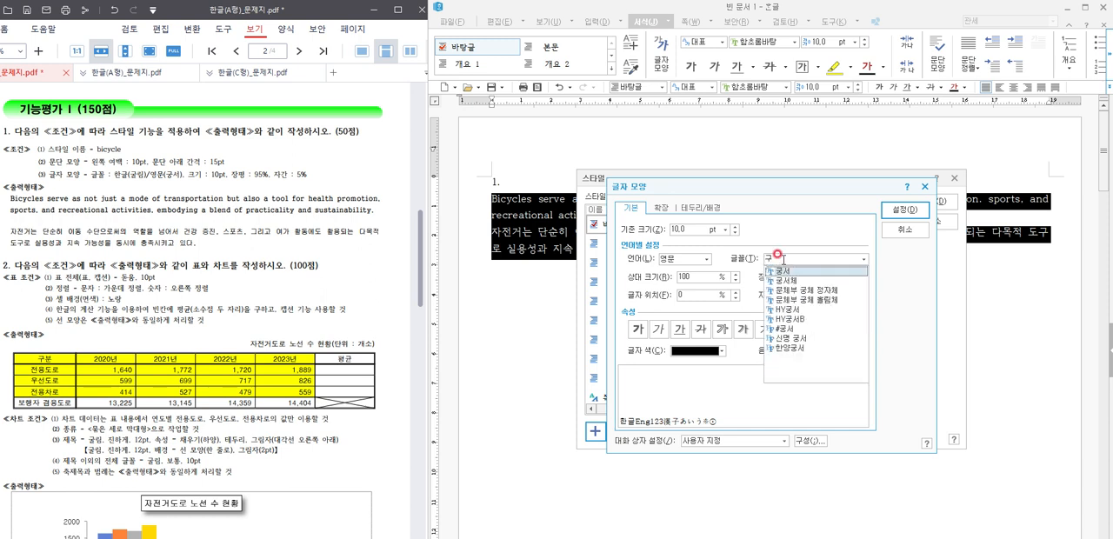
pyautogui.click(904, 210)
# Step: Add the bicycle style to the style list and apply it to the selected English and Korean paragraphs
pyautogui.click(887, 279)
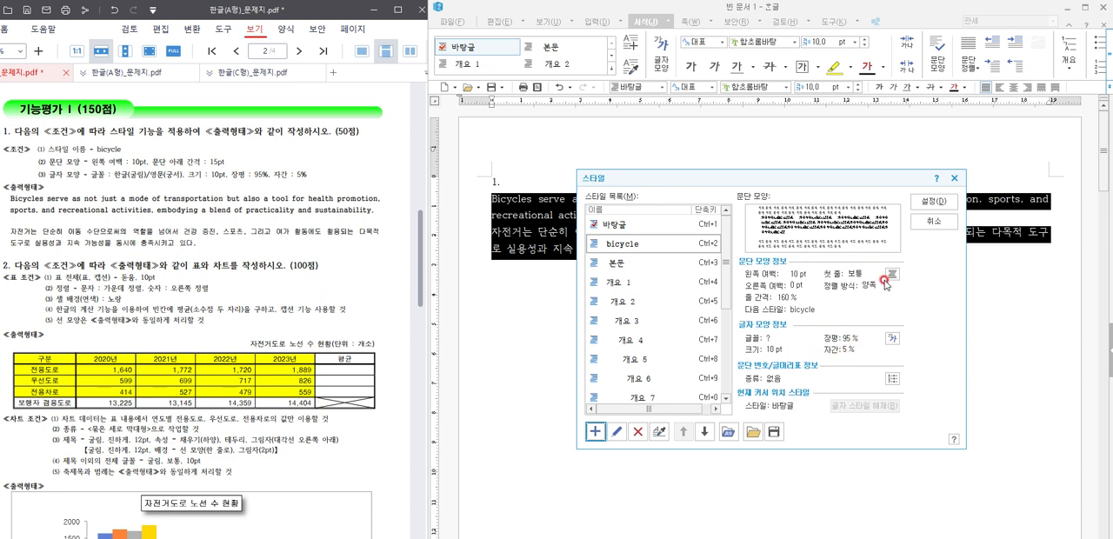
pyautogui.click(934, 201)
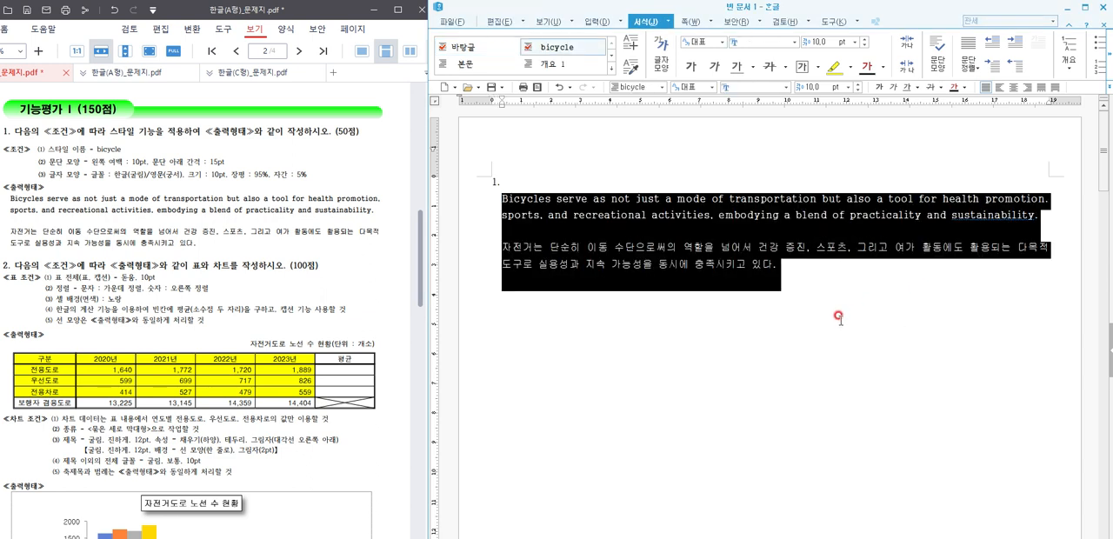
pyautogui.click(997, 227)
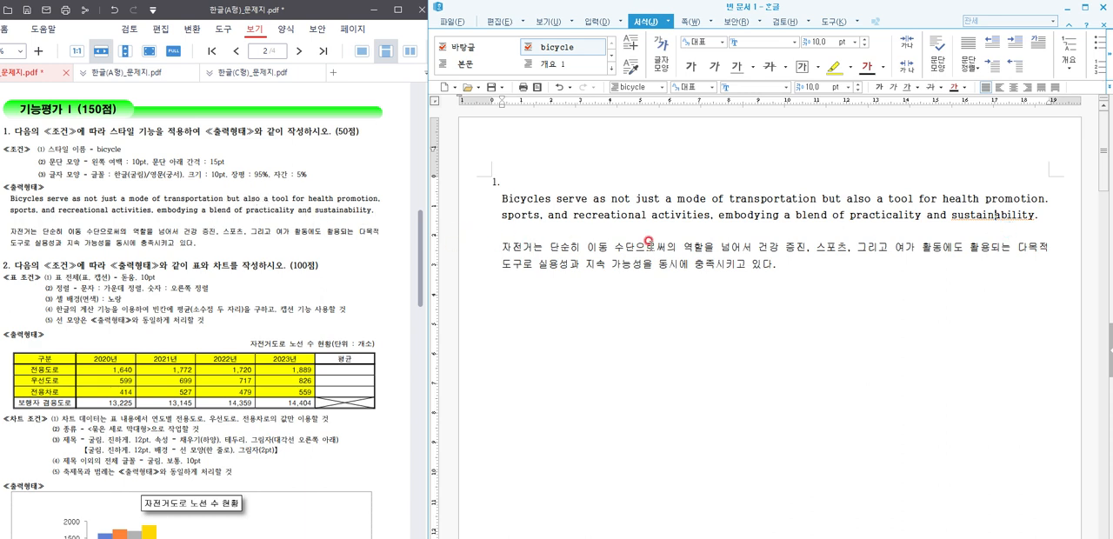
# Step: Add a new line after the Korean paragraph and give it the 바탕글 style
pyautogui.click(781, 266)
pyautogui.press('Return')
pyautogui.click(448, 53)
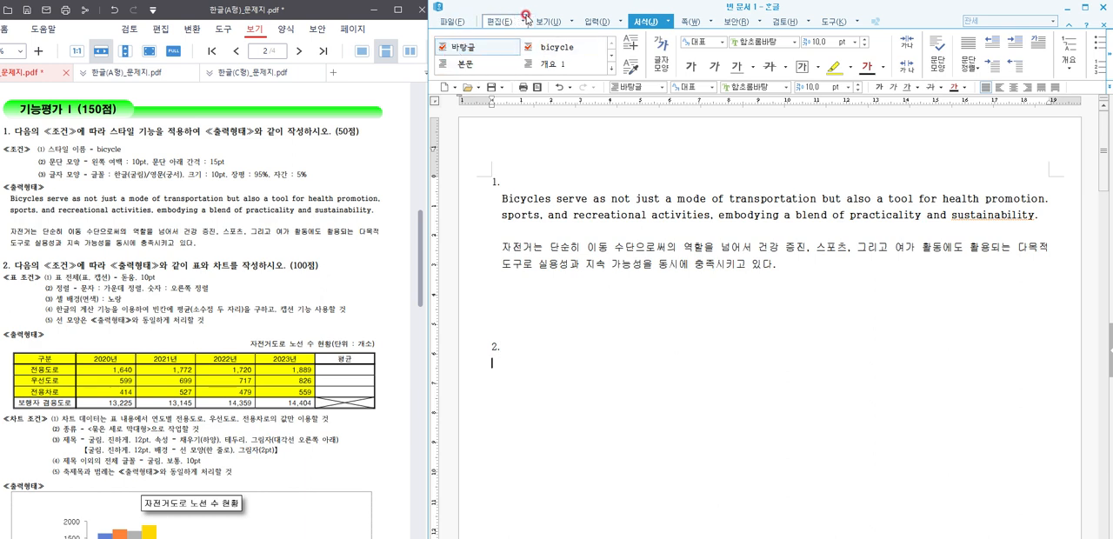
# Step: Insert a table with 5 rows and 6 columns on the line below "2."
pyautogui.click(597, 23)
pyautogui.click(442, 45)
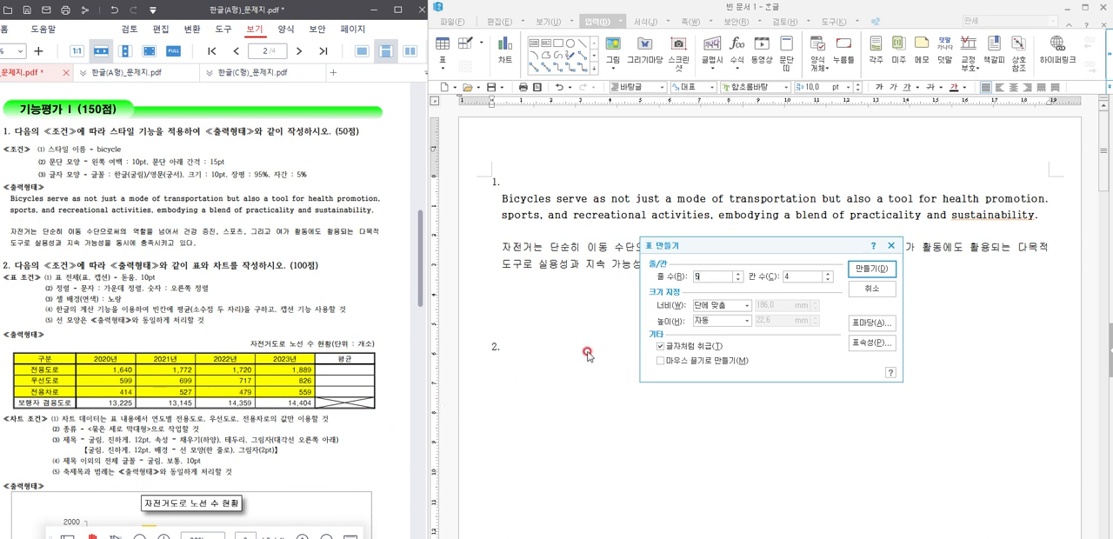
pyautogui.moveTo(805, 275); pyautogui.dragTo(734, 279)
pyautogui.write('6')
pyautogui.click(859, 274)
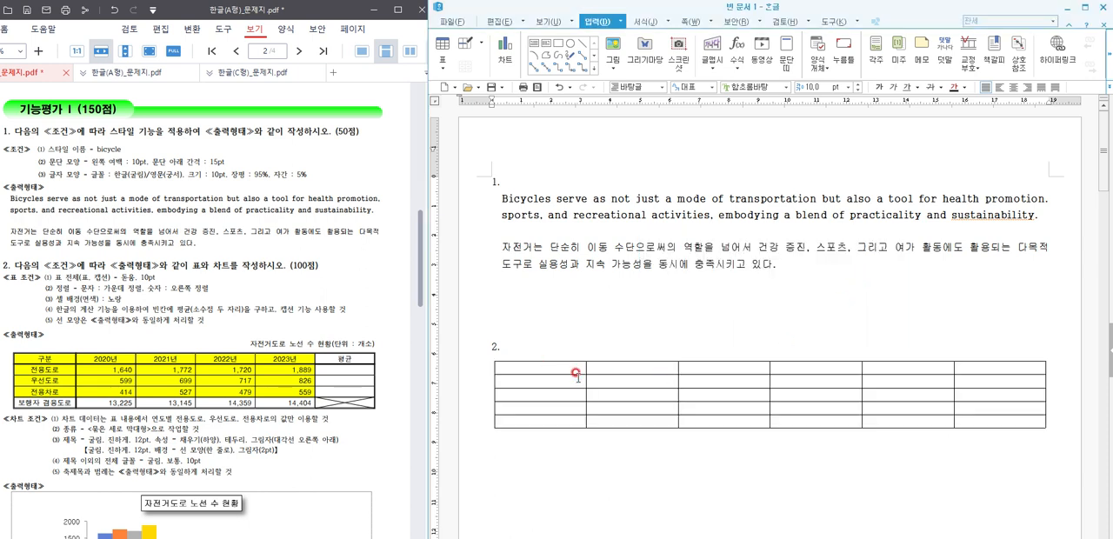
# Step: Fill the table's header row with 구분, 2020년, 2021년, 2022년, 2023년 and 평균
pyautogui.write('구분')
pyautogui.press('Tab')
pyautogui.write('2020년')
pyautogui.press('Tab')
pyautogui.write('2')
pyautogui.write('021년')
pyautogui.press('Tab')
pyautogui.write('2022년')
pyautogui.press('Tab')
pyautogui.write('2023년')
pyautogui.press('Tab')
pyautogui.write('평균')
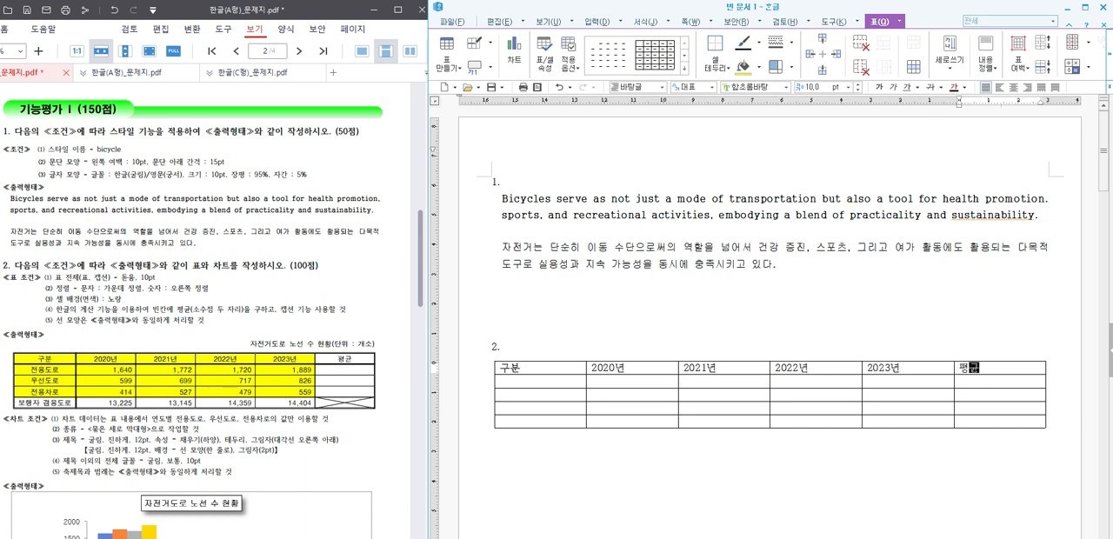
# Step: Fill the 구분 column with the row labels 전용도로, 우선도로, 전용차로 and 보행자 겸용도로
pyautogui.press('Down')
pyautogui.press('Down')
pyautogui.press('Left')
pyautogui.press('Left')
pyautogui.press('Left')
pyautogui.press('Left')
pyautogui.press('Left')
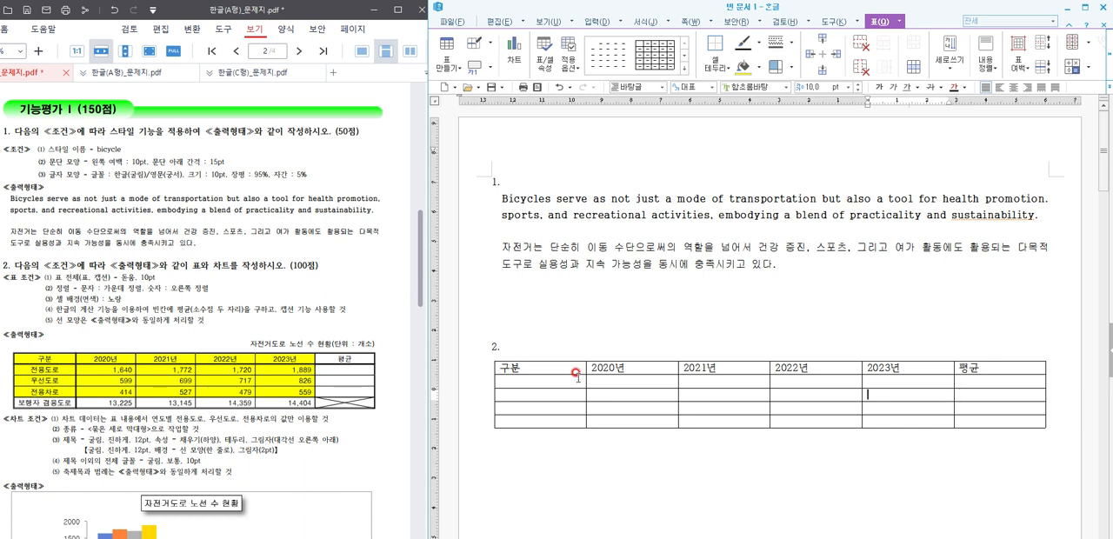
pyautogui.press('Up')
pyautogui.write('전용도로')
pyautogui.press('Down')
pyautogui.write('우선도로')
pyautogui.press('Down')
pyautogui.write('전용차로')
pyautogui.press('Down')
pyautogui.write('보행ㅈ자 겨ㅁ용도로')
# Step: Fill the 2020년 column from top to bottom with 1,640, 599, 414 and 13,225
pyautogui.click(578, 375)
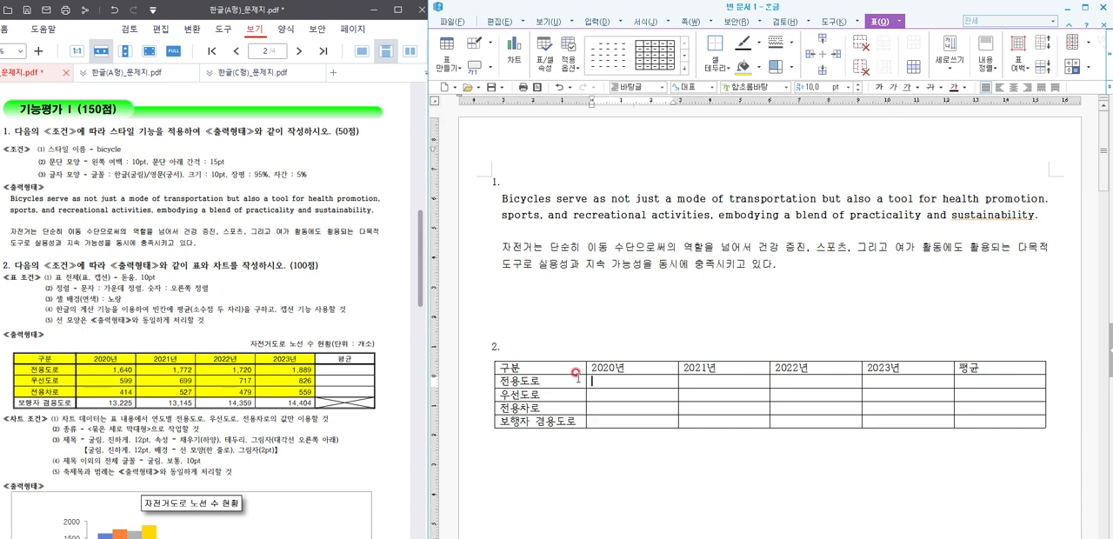
pyautogui.write('1,640')
pyautogui.press('Down')
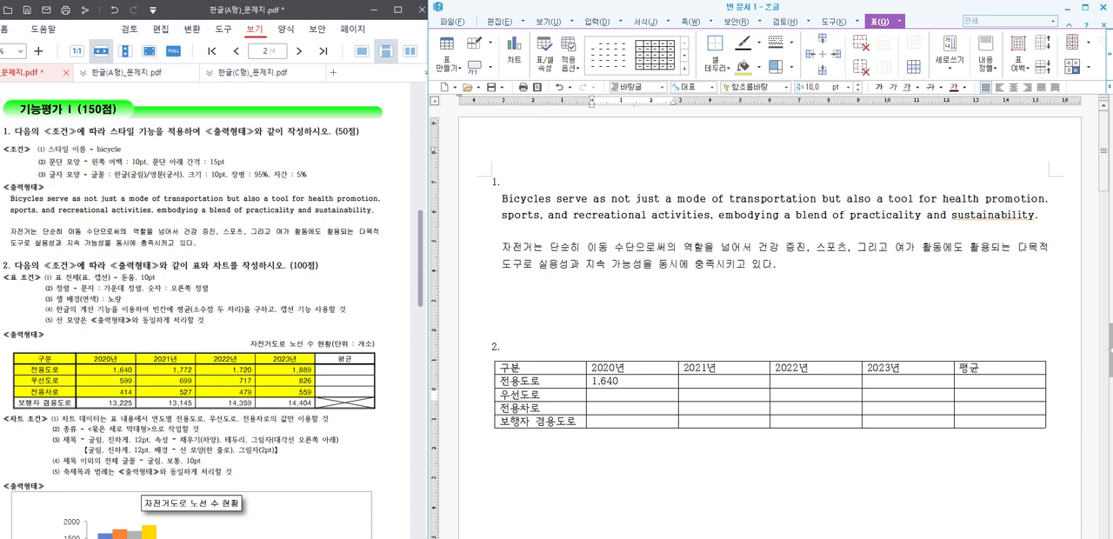
pyautogui.write('414')
pyautogui.press('Down')
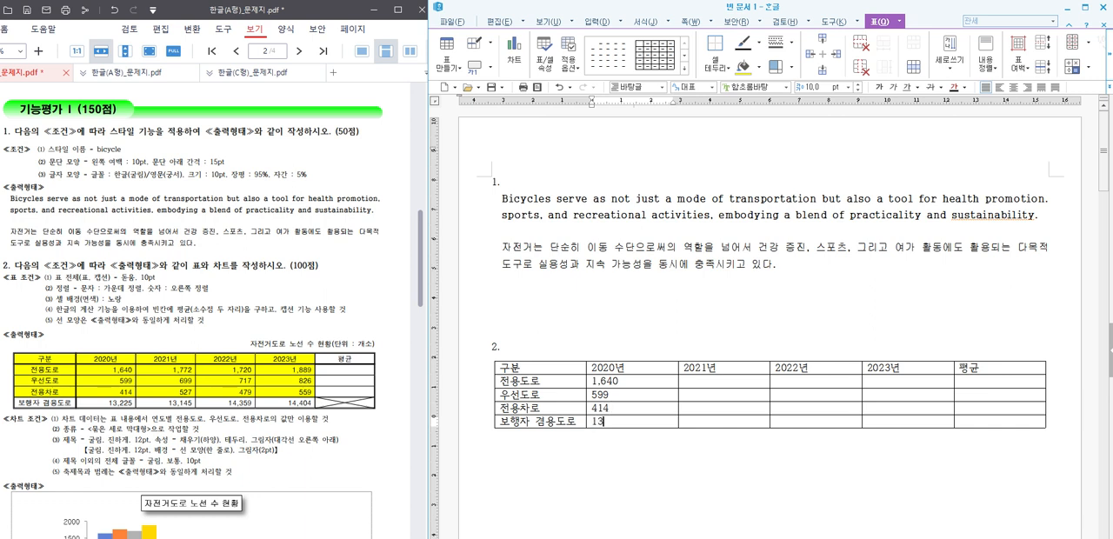
pyautogui.write('13,225')
# Step: Fill the 2021년 column from top to bottom with 1,772, 699, 527 and 13,145
pyautogui.press('Right')
pyautogui.press('Up')
pyautogui.press('Up')
pyautogui.press('Up')
pyautogui.write('1')
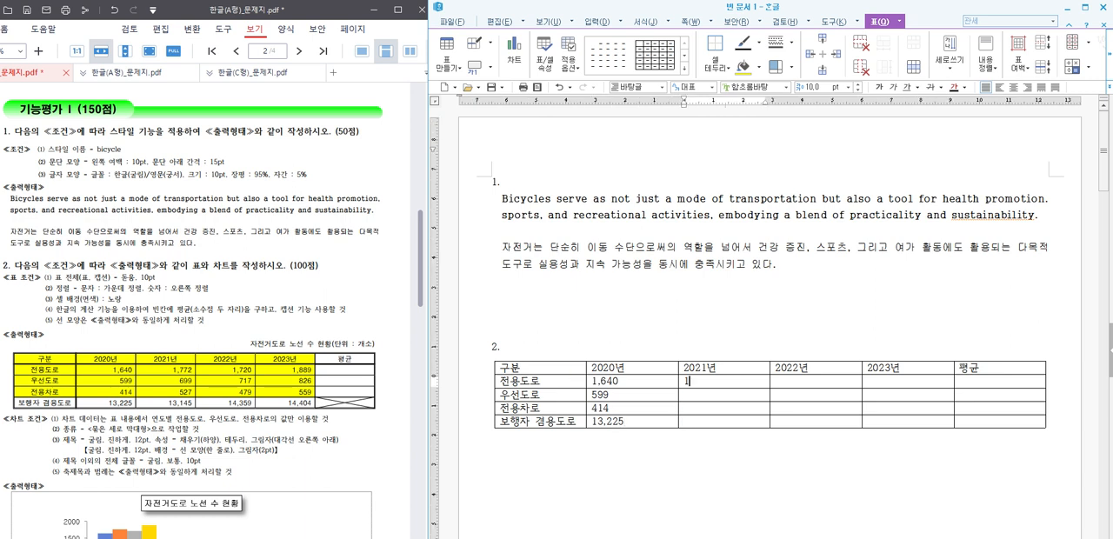
pyautogui.press('Down')
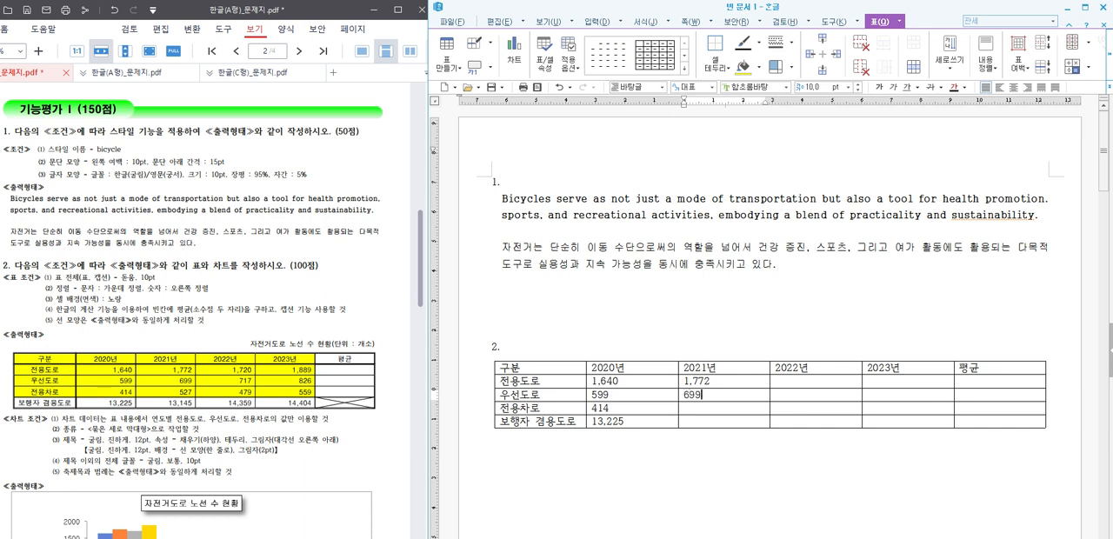
pyautogui.press('Down')
pyautogui.press('Down')
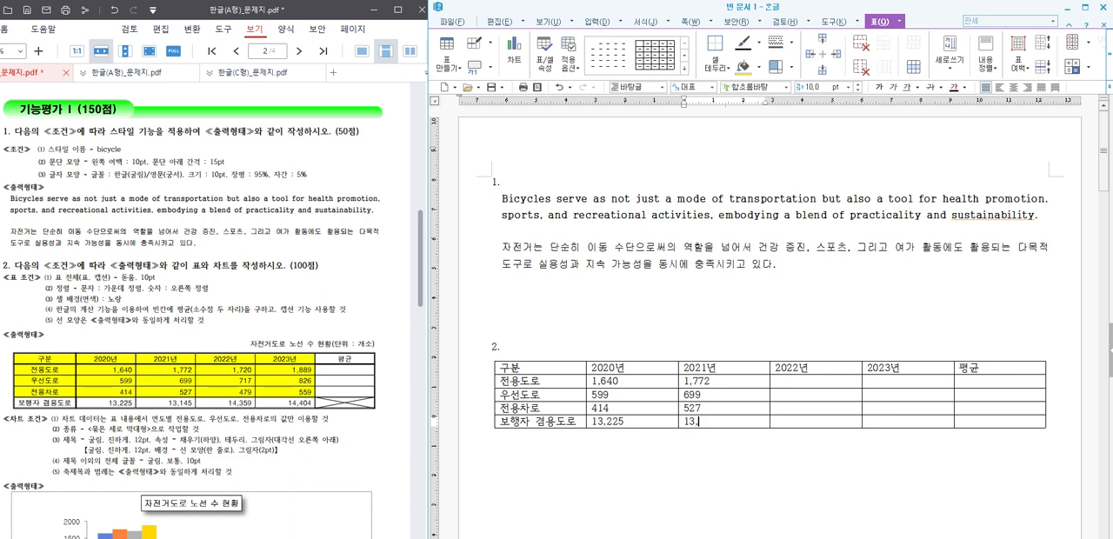
# Step: Fill the 2022년 column from top to bottom with 1,720, 717, 479 and 14,359
pyautogui.press('Right')
pyautogui.press('Up')
pyautogui.press('Up')
pyautogui.press('Up')
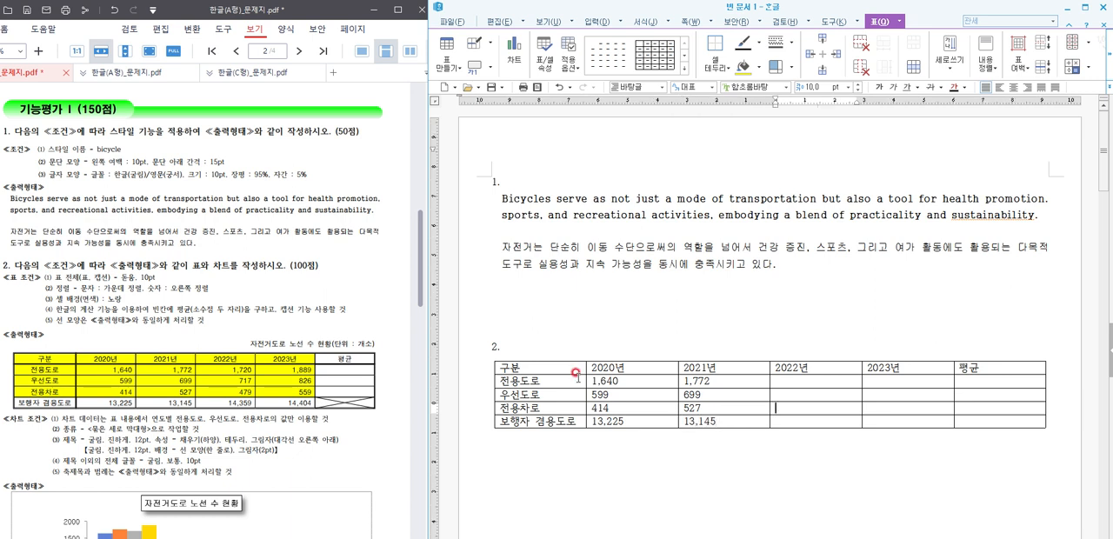
pyautogui.write('1,720')
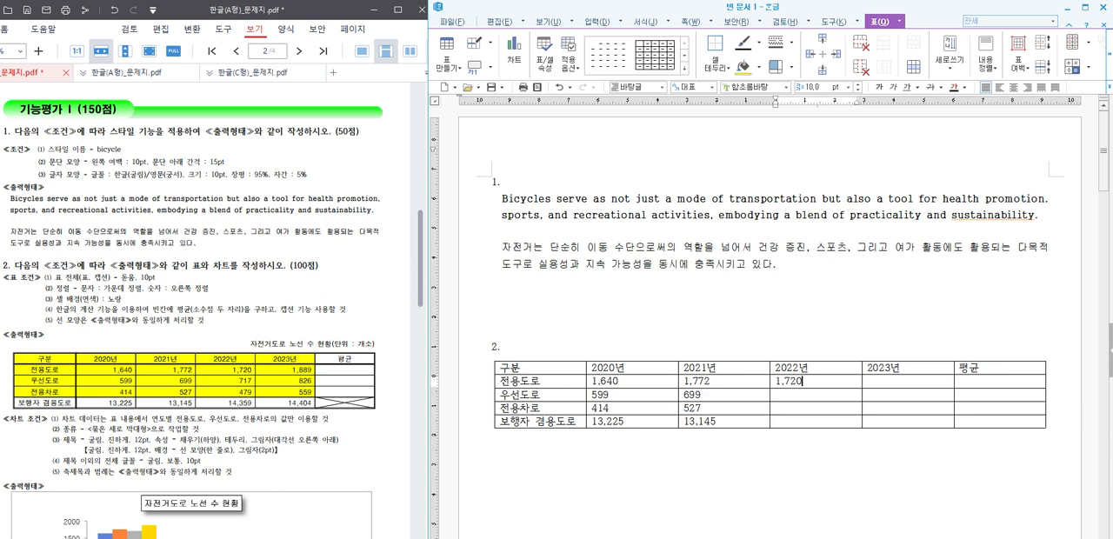
pyautogui.press('Down')
pyautogui.press('Down')
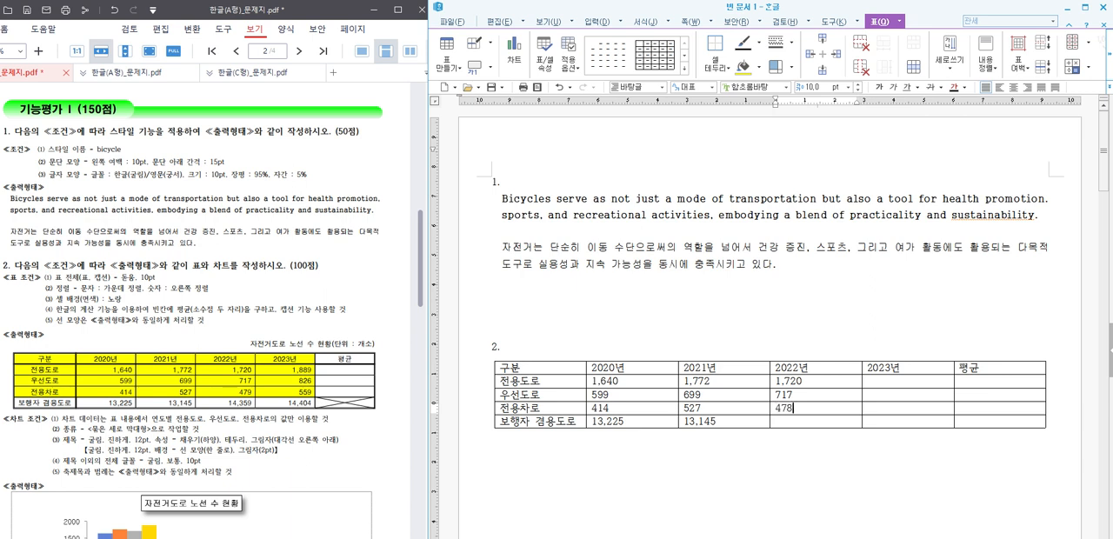
pyautogui.press('Down')
# Step: Fill the 2023년 column from top to bottom with 1,889, 826, 559 and 14,404
pyautogui.press('Right')
pyautogui.press('Up')
pyautogui.press('Up')
pyautogui.press('Up')
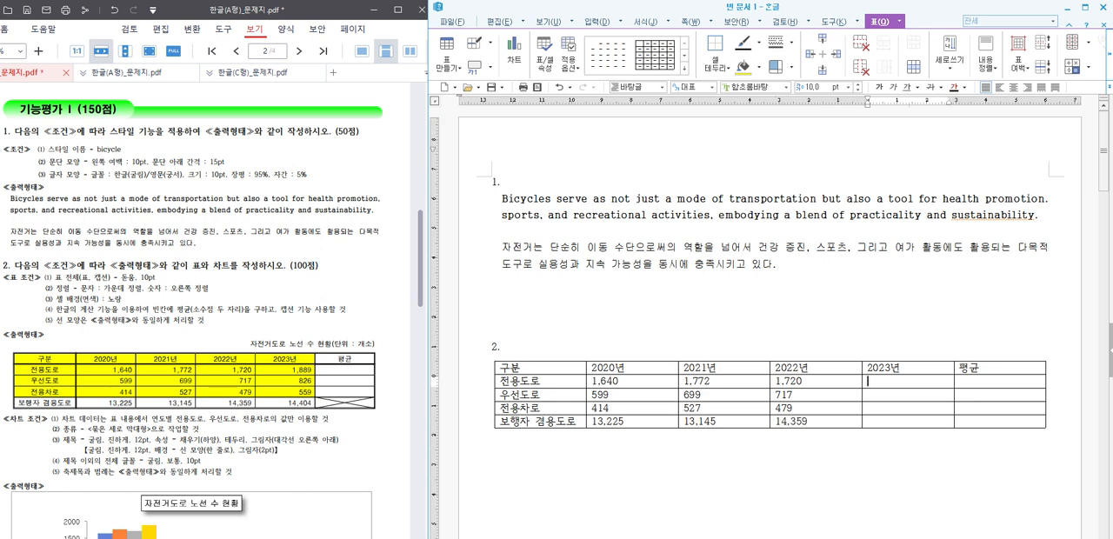
pyautogui.press('Down')
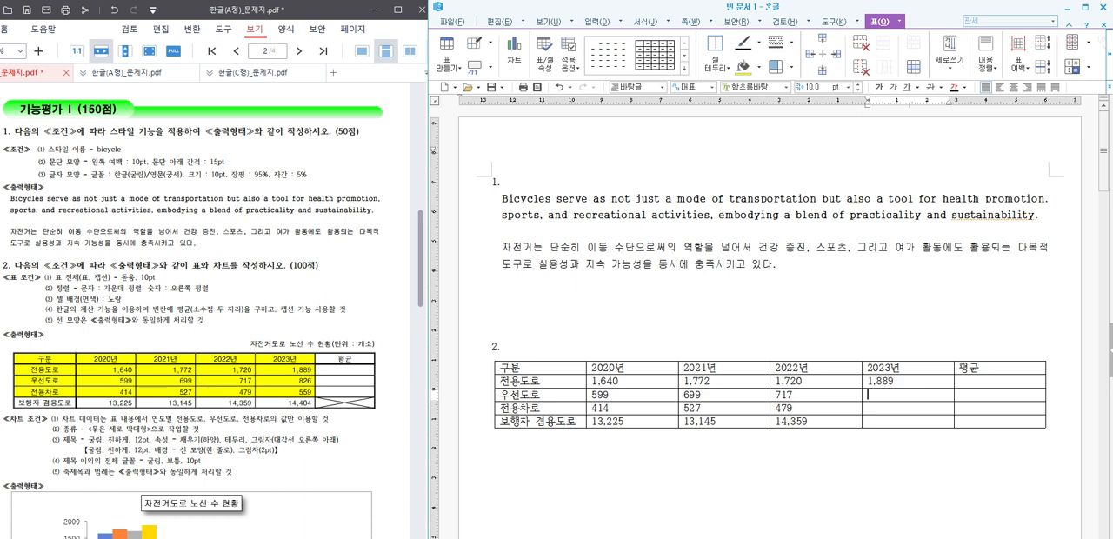
pyautogui.press('Down')
pyautogui.write('5')
pyautogui.press('Down')
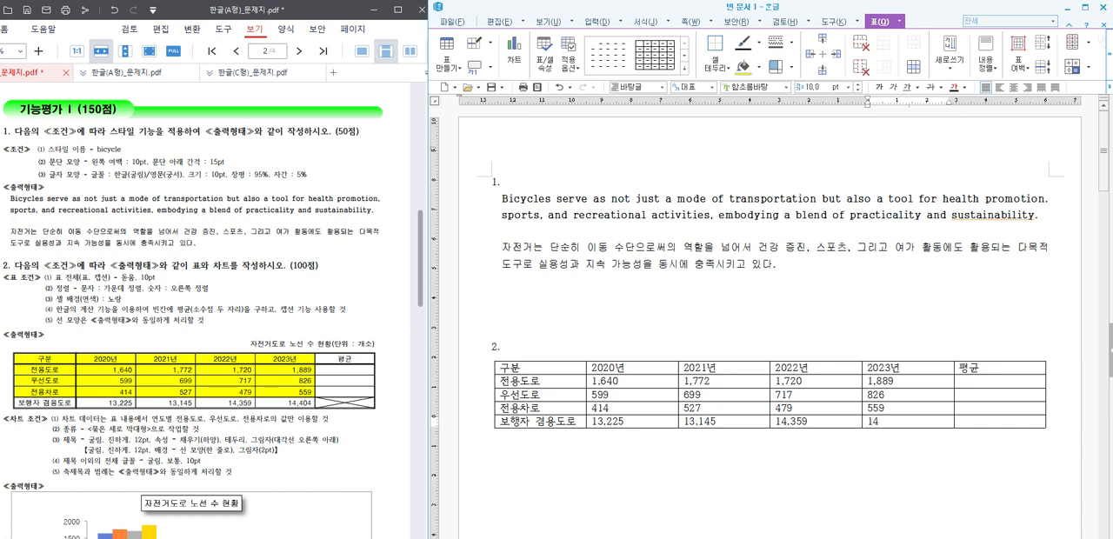
pyautogui.write('14,404')
pyautogui.press('Tab')
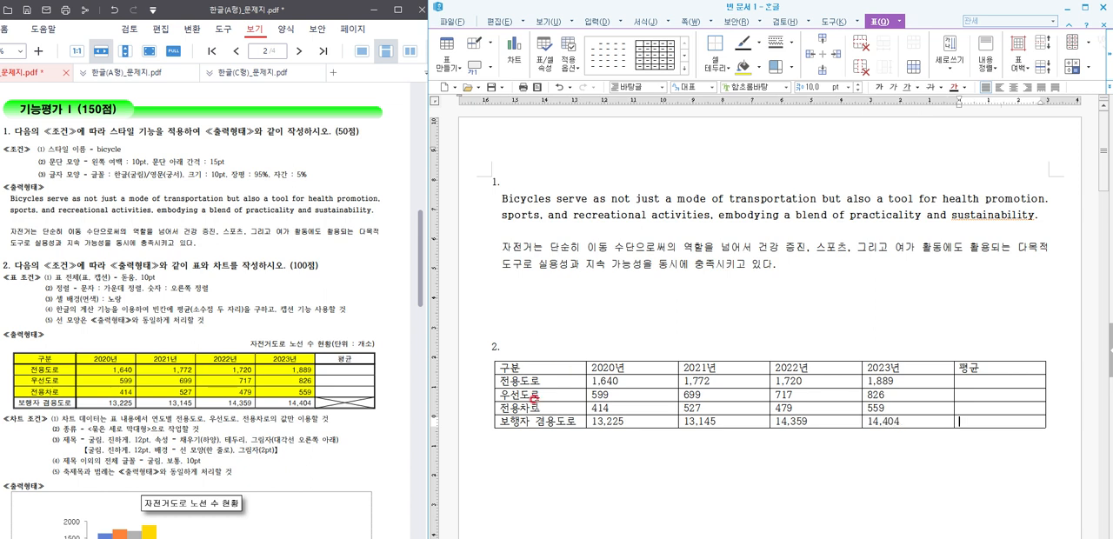
# Step: Set the font of the whole table to 돋움 and center the text in all cells
pyautogui.moveTo(571, 365); pyautogui.dragTo(999, 421)
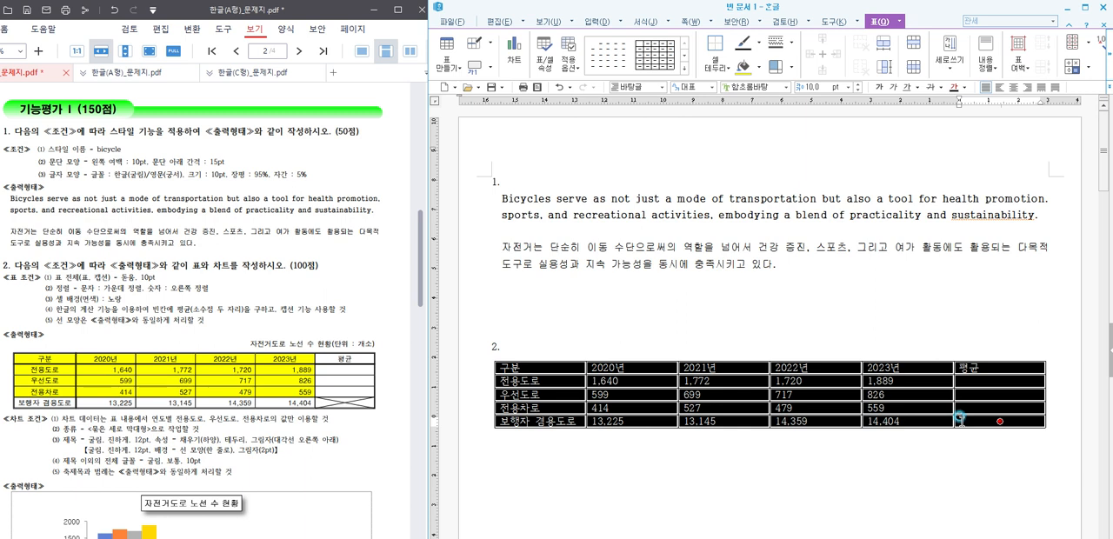
pyautogui.click(746, 82)
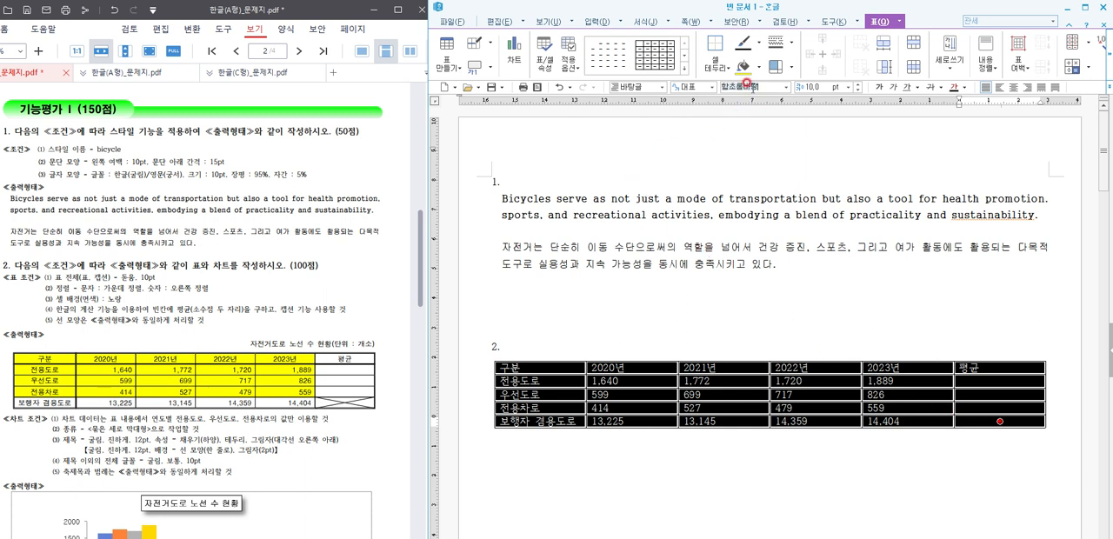
pyautogui.write('돋움')
pyautogui.press('Return')
pyautogui.click(1013, 87)
pyautogui.click(888, 301)
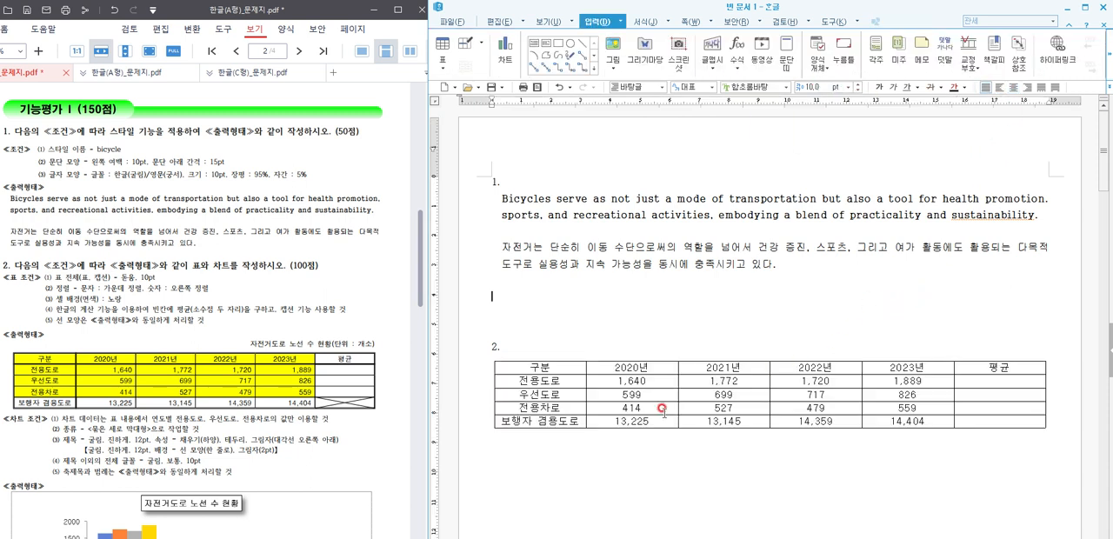
# Step: Right-align the number cells from the 2020년 column through the 평균 column, below the header row
pyautogui.moveTo(616, 379); pyautogui.dragTo(991, 421)
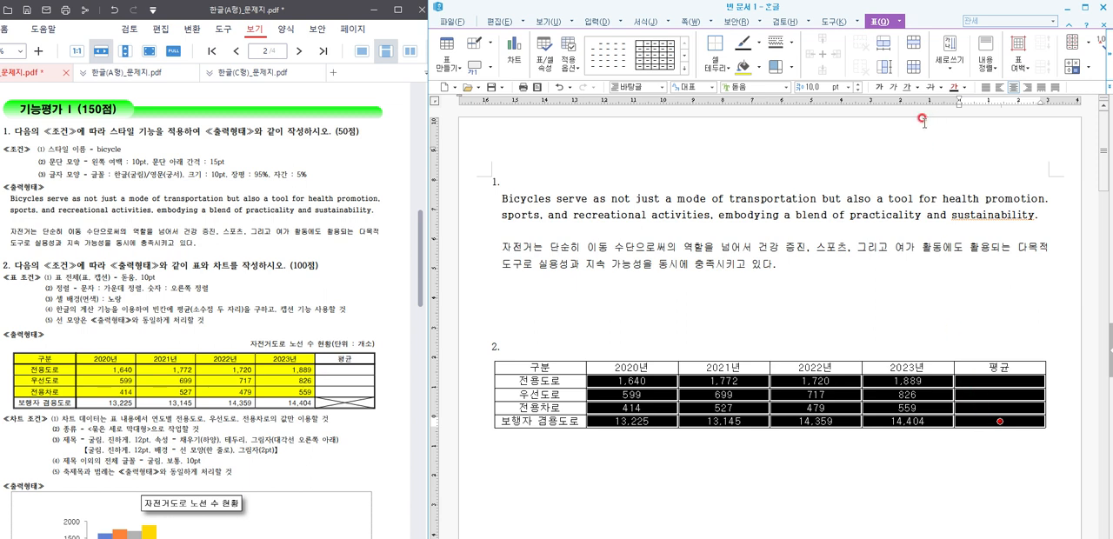
pyautogui.click(1026, 87)
pyautogui.click(957, 280)
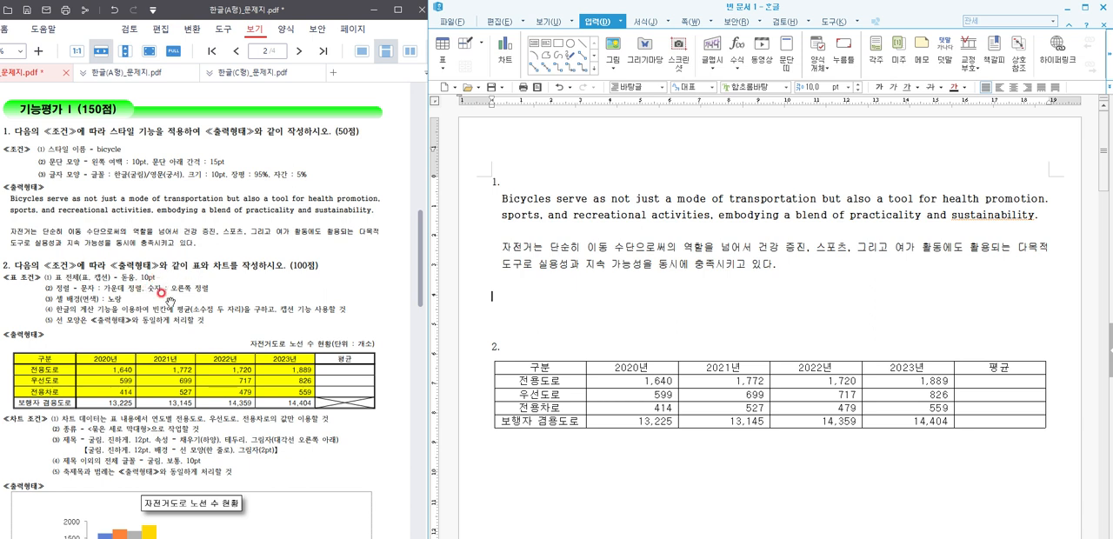
# Step: Fill the cells from 구분 through the 2023년 value of the 전용차로 row with yellow
pyautogui.moveTo(506, 365); pyautogui.dragTo(908, 408)
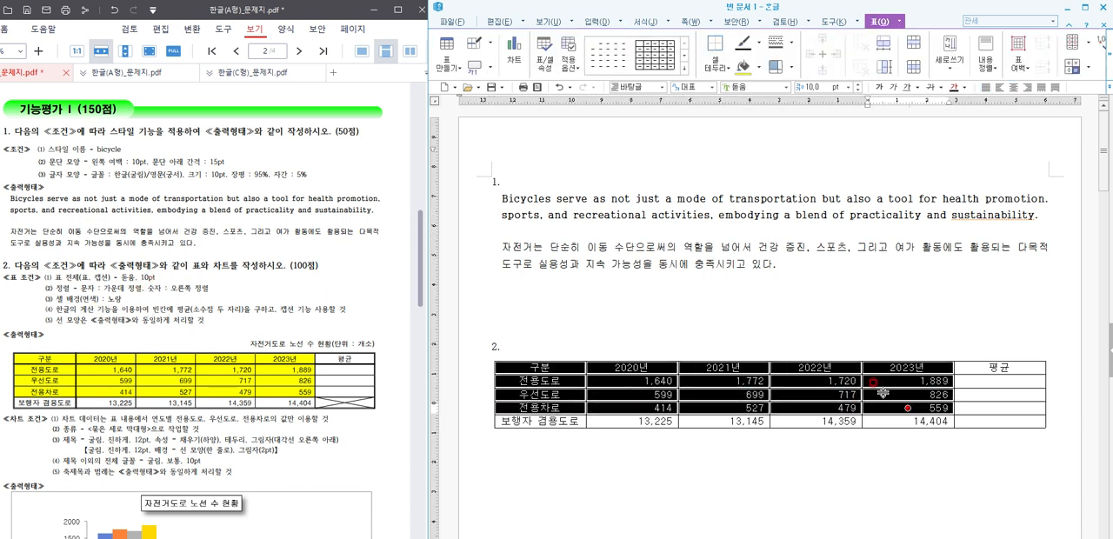
pyautogui.click(759, 67)
pyautogui.click(767, 110)
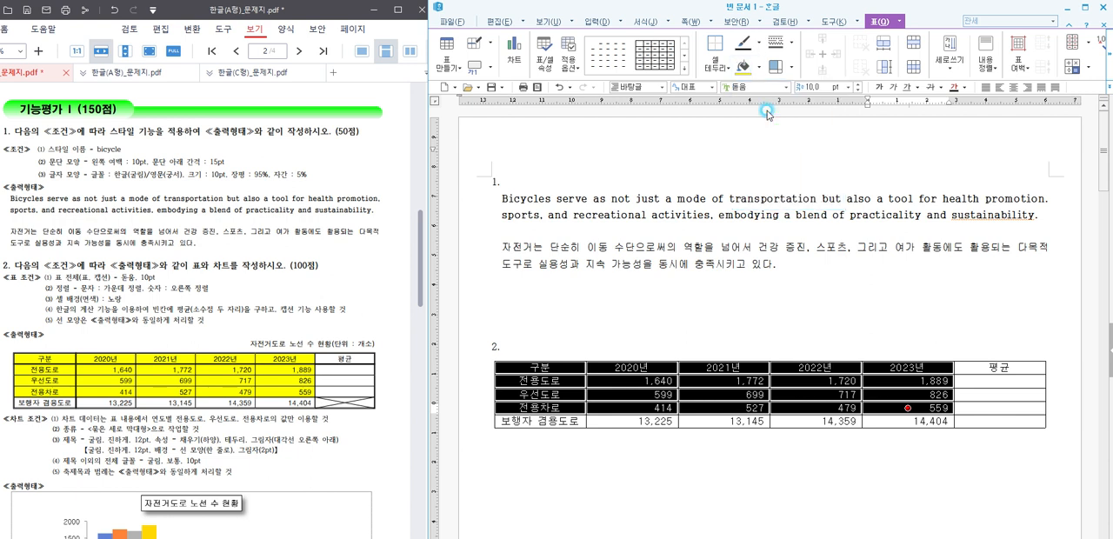
pyautogui.click(693, 338)
# Step: Apply a 0.5 mm double line to the outer border of the whole table
pyautogui.moveTo(566, 361); pyautogui.dragTo(1000, 421)
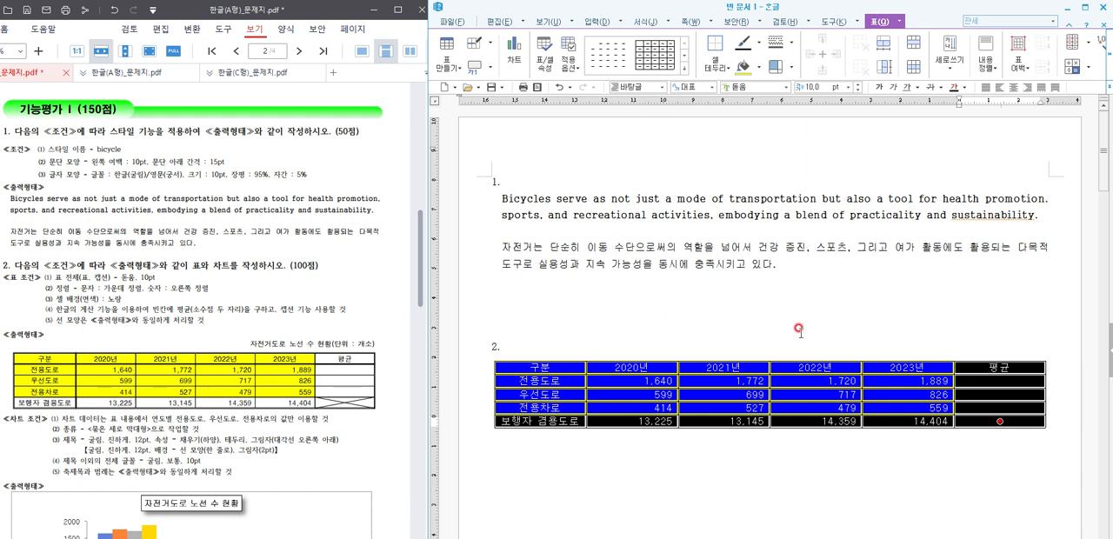
pyautogui.press('l')
pyautogui.click(715, 237)
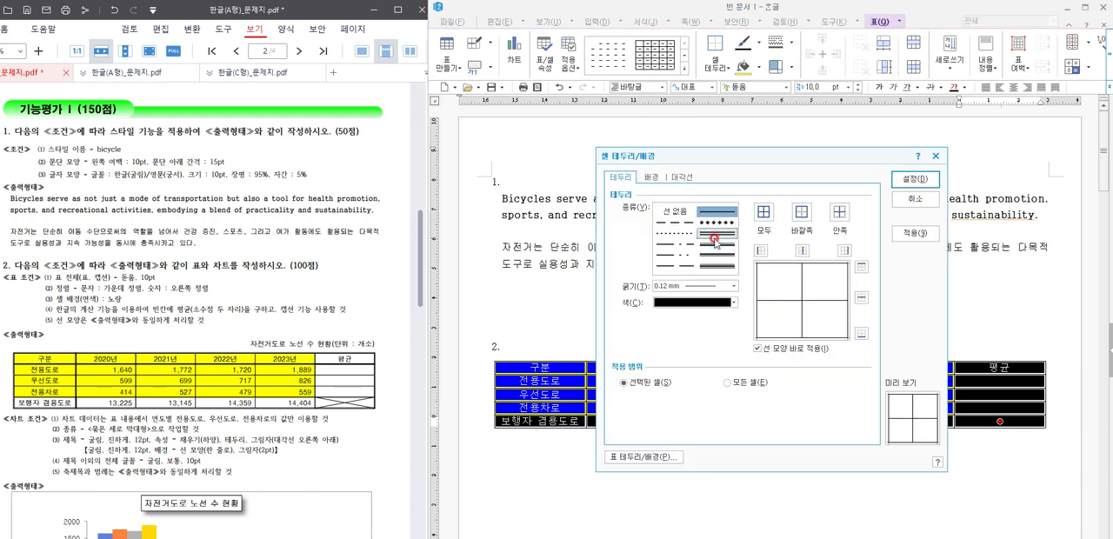
pyautogui.click(806, 214)
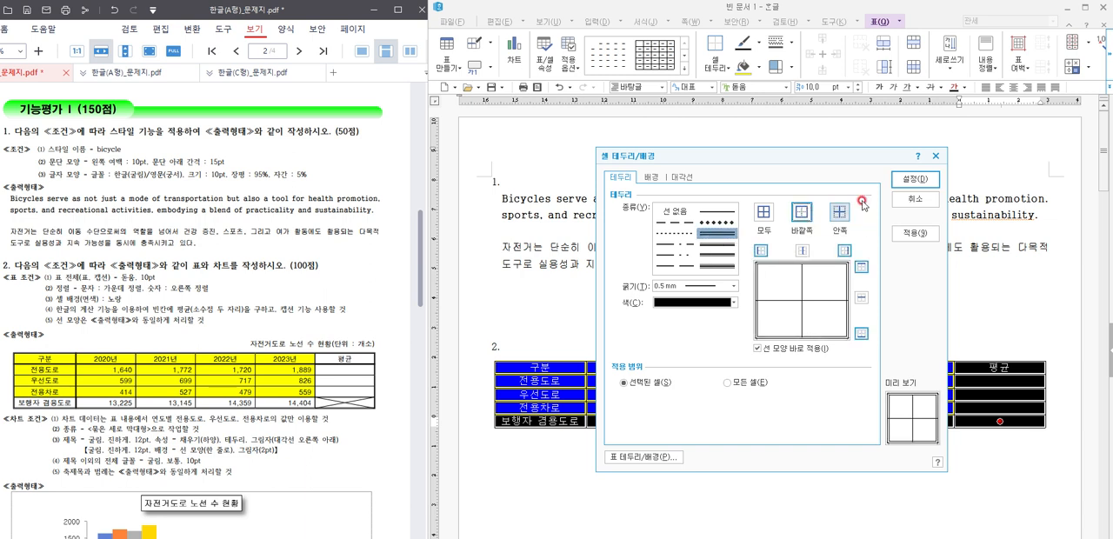
pyautogui.click(915, 178)
pyautogui.click(616, 414)
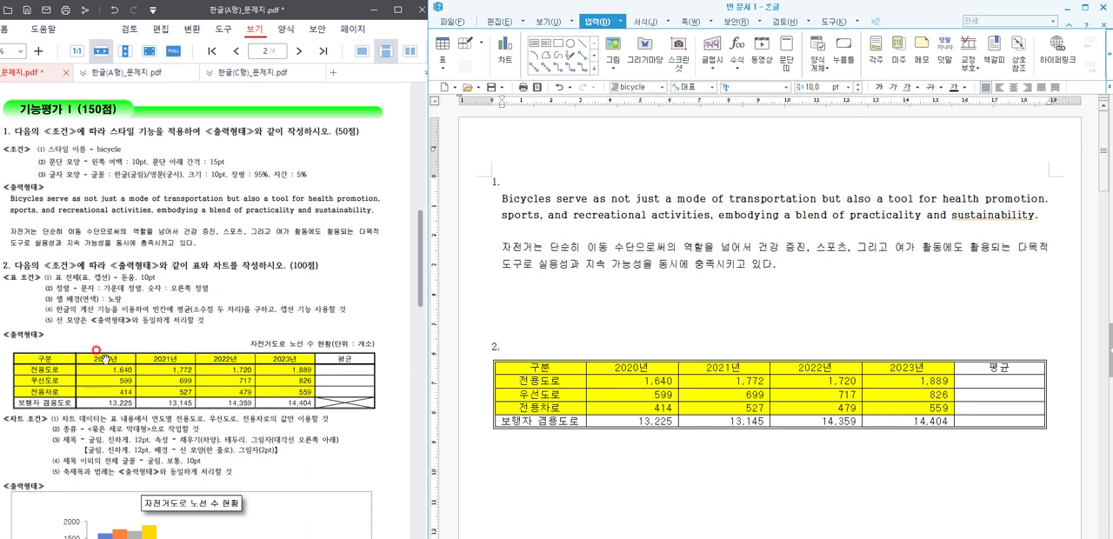
# Step: Apply a double line to the bottom border of the table's header row
pyautogui.click(606, 365)
pyautogui.moveTo(670, 366); pyautogui.dragTo(983, 369)
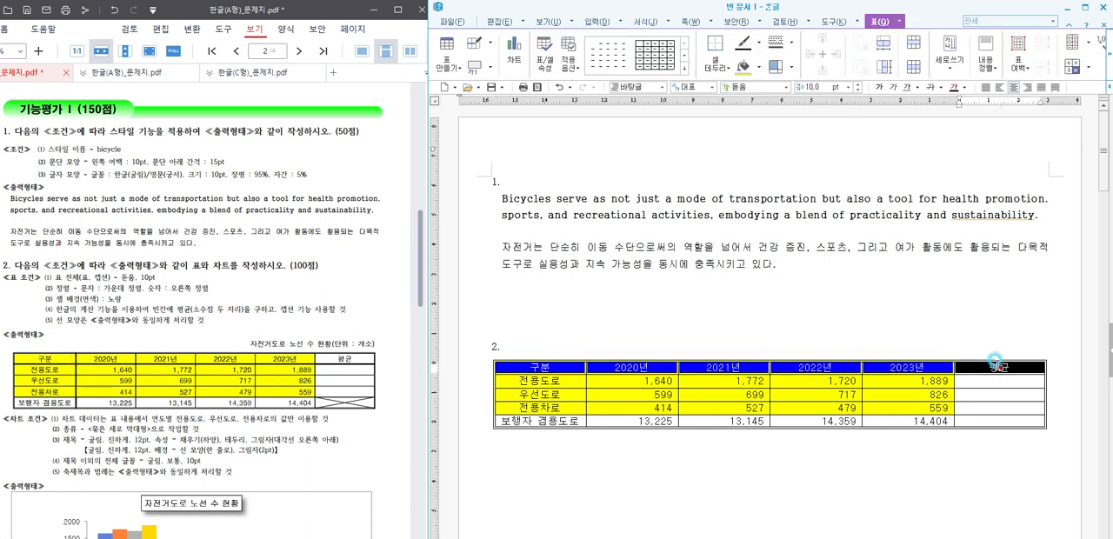
pyautogui.press('l')
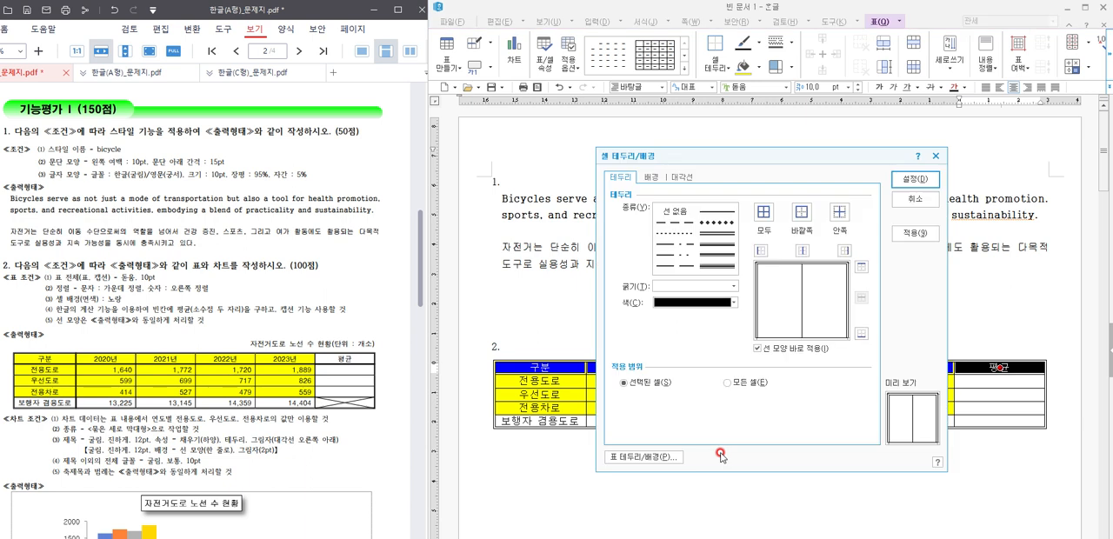
pyautogui.click(729, 234)
pyautogui.click(861, 333)
pyautogui.click(904, 180)
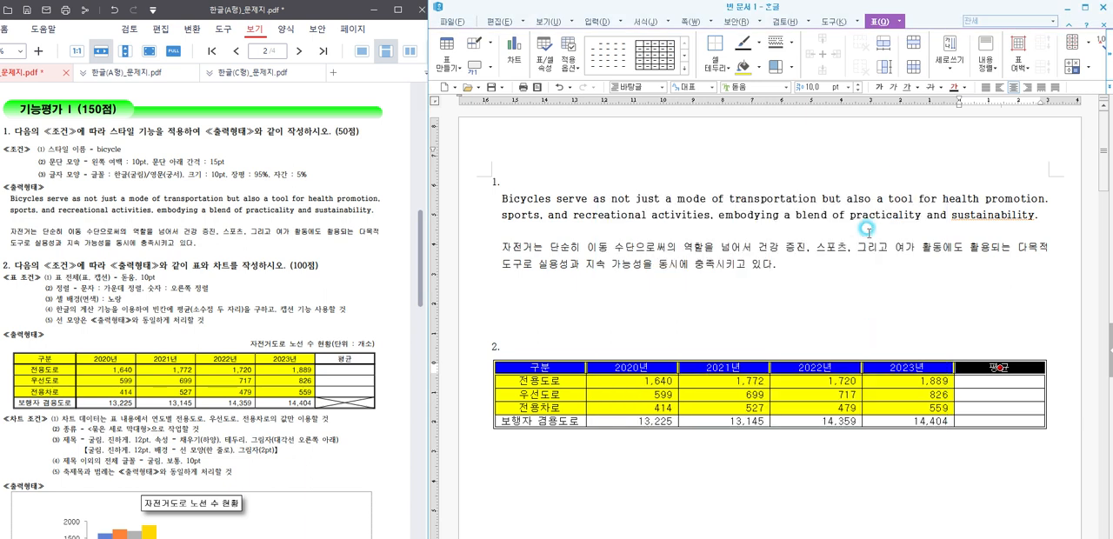
# Step: Apply a 0.5 mm double line to the right border of the 구분 column
pyautogui.moveTo(563, 367); pyautogui.dragTo(547, 423)
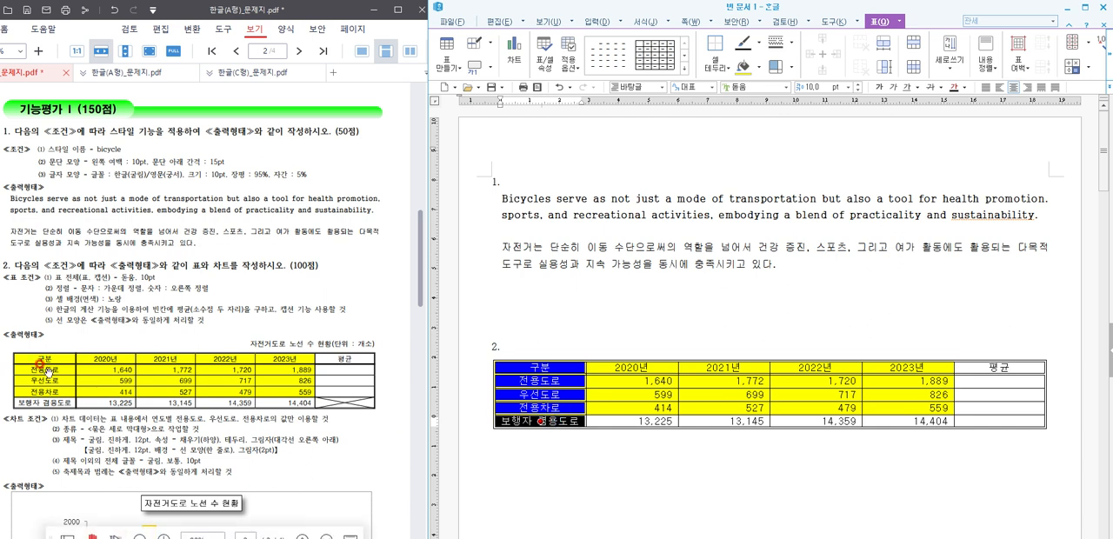
pyautogui.press('l')
pyautogui.click(716, 232)
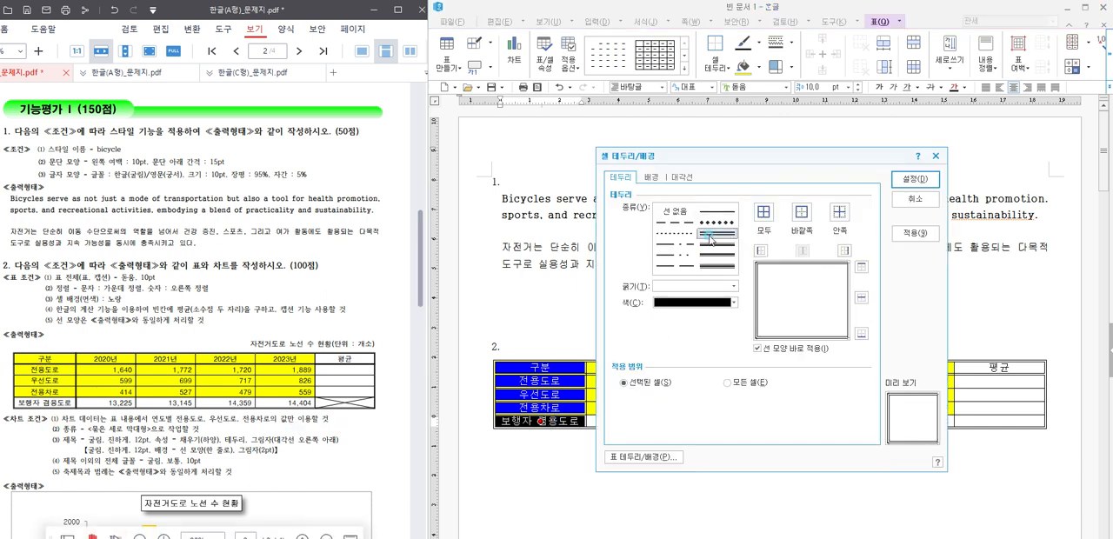
pyautogui.click(843, 251)
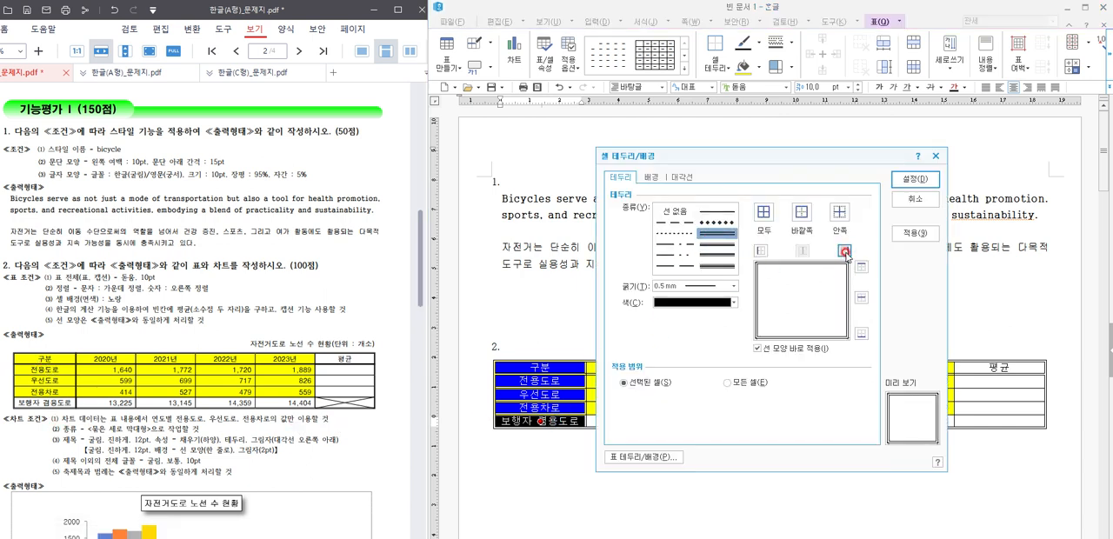
pyautogui.click(913, 178)
pyautogui.click(801, 317)
# Step: Increase the height of all five table rows evenly
pyautogui.moveTo(533, 366); pyautogui.dragTo(979, 420)
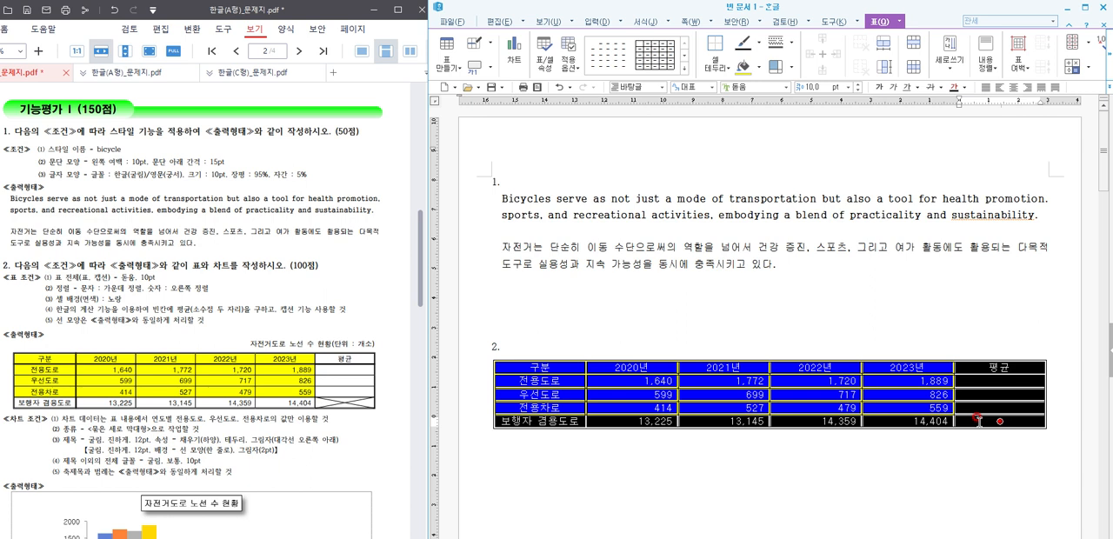
pyautogui.hotkey('ctrl', 'Down')
pyautogui.hotkey('ctrl', 'Down')
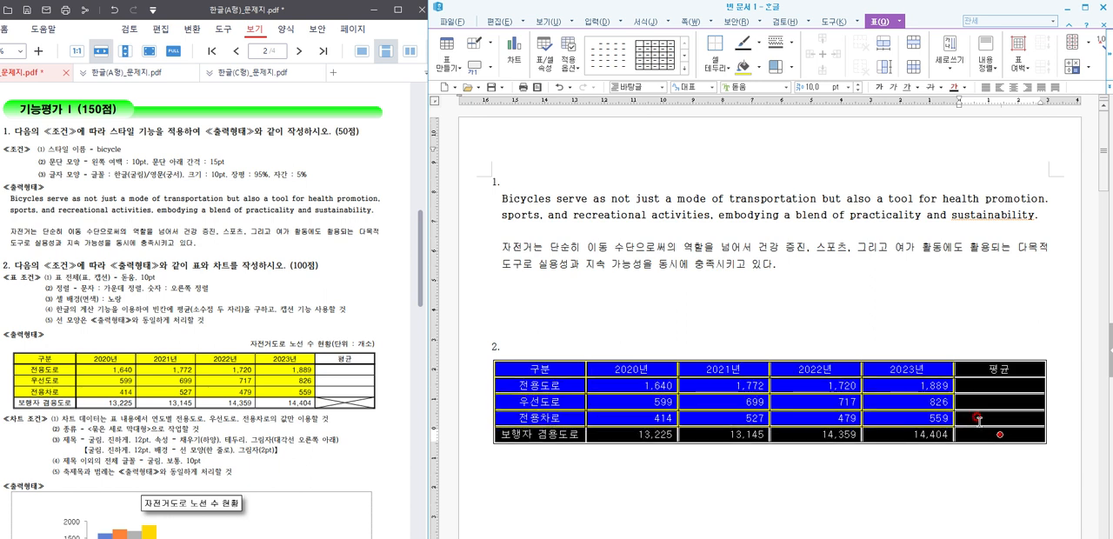
pyautogui.click(872, 349)
# Step: Cross out the 평균 cell of the 보행자 겸용도로 row with two 0.1 mm solid diagonal lines forming an X
pyautogui.scroll(-1, 872, 349)
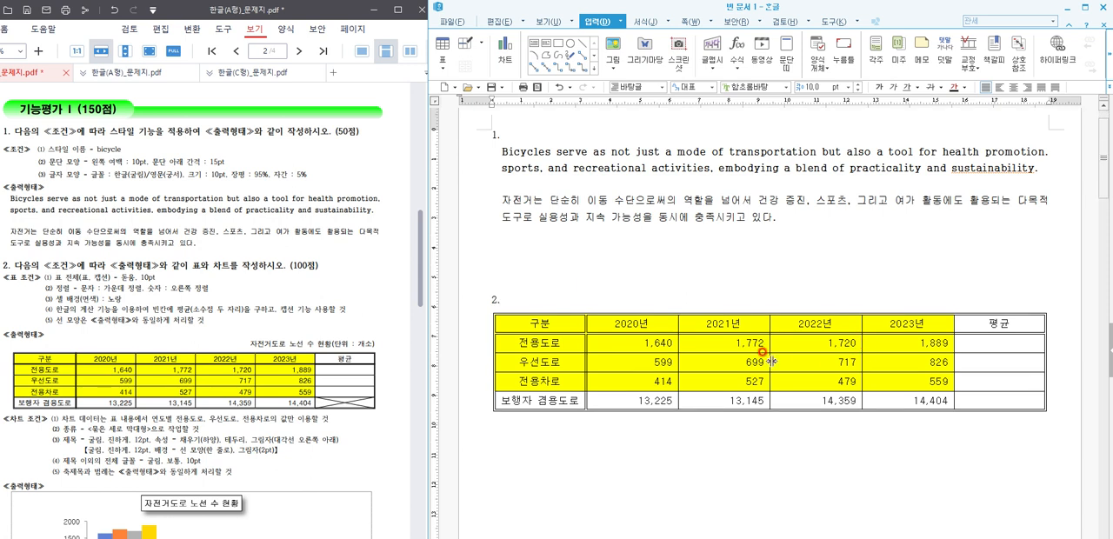
pyautogui.click(973, 398)
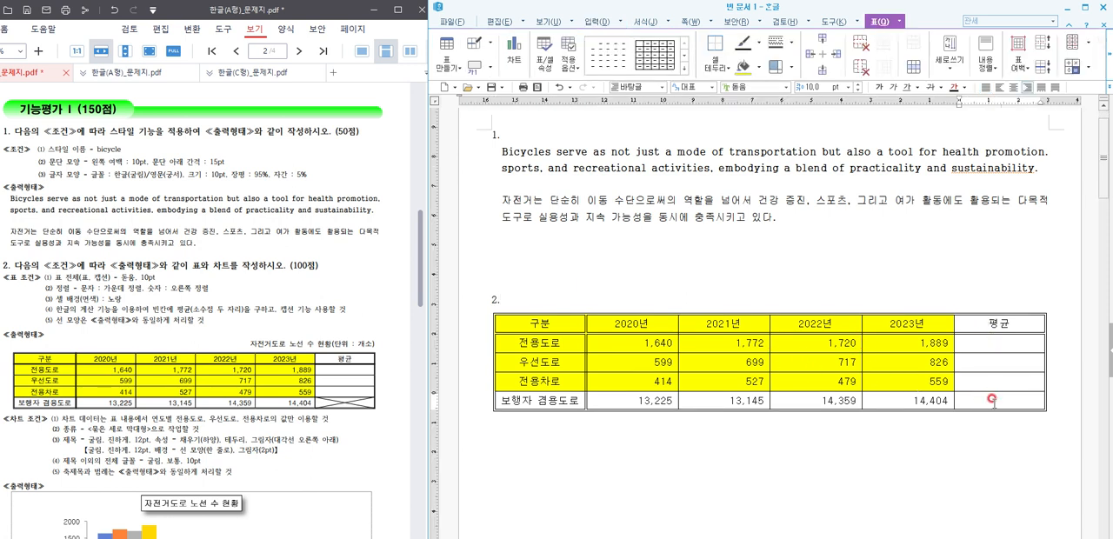
pyautogui.press('F5')
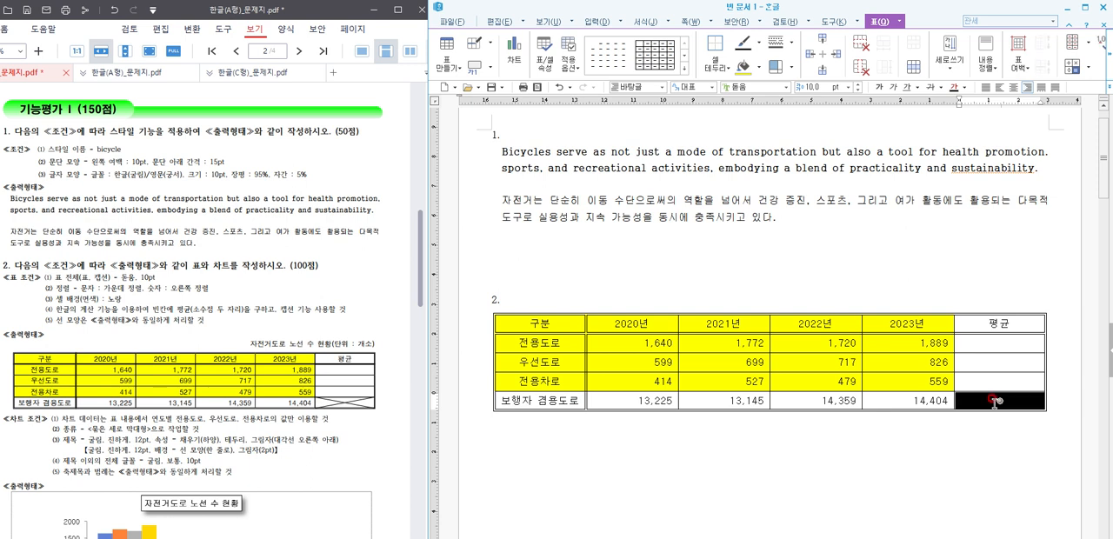
pyautogui.press('l')
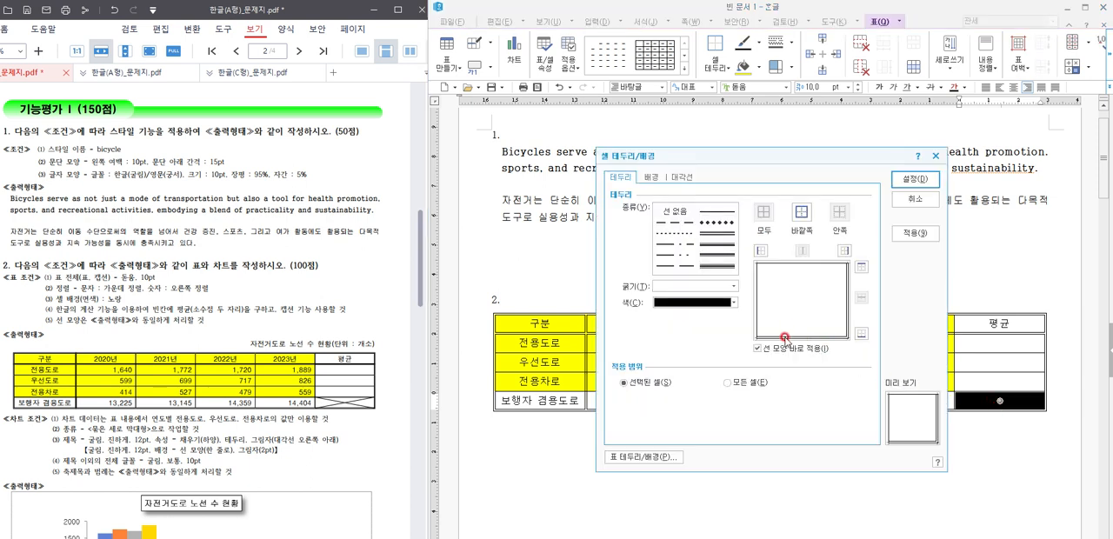
pyautogui.click(684, 178)
pyautogui.click(644, 338)
pyautogui.click(644, 366)
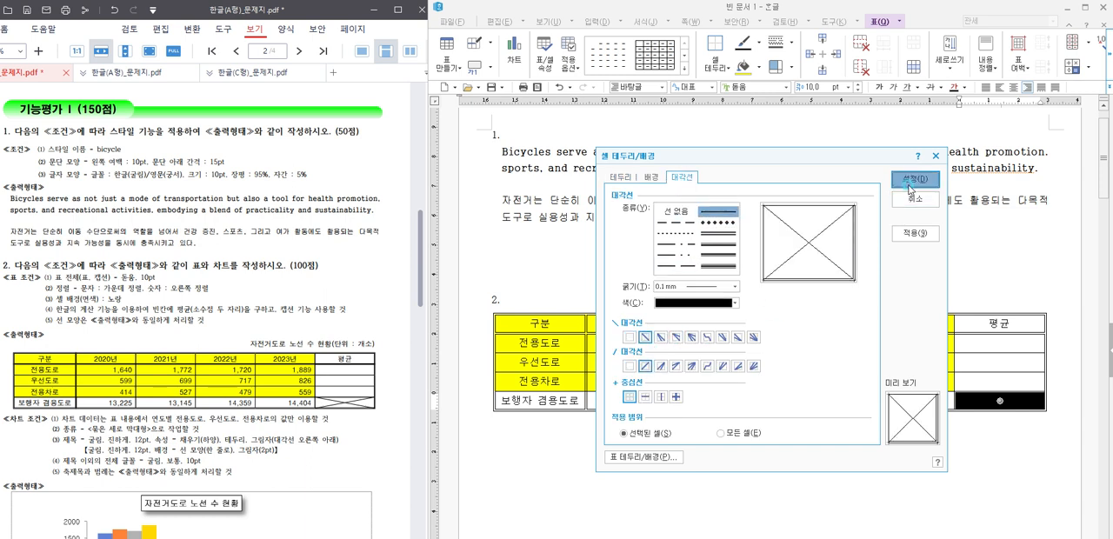
pyautogui.click(914, 178)
pyautogui.click(994, 380)
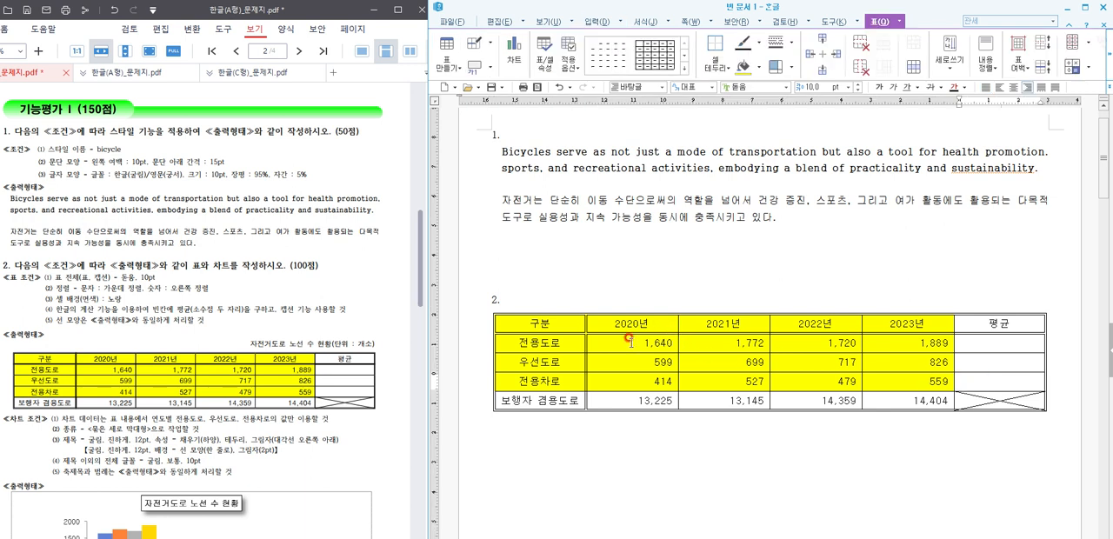
# Step: Calculate the block averages of the 전용도로, 우선도로 and 전용차로 rows into the 평균 column
pyautogui.moveTo(630, 338); pyautogui.dragTo(980, 380)
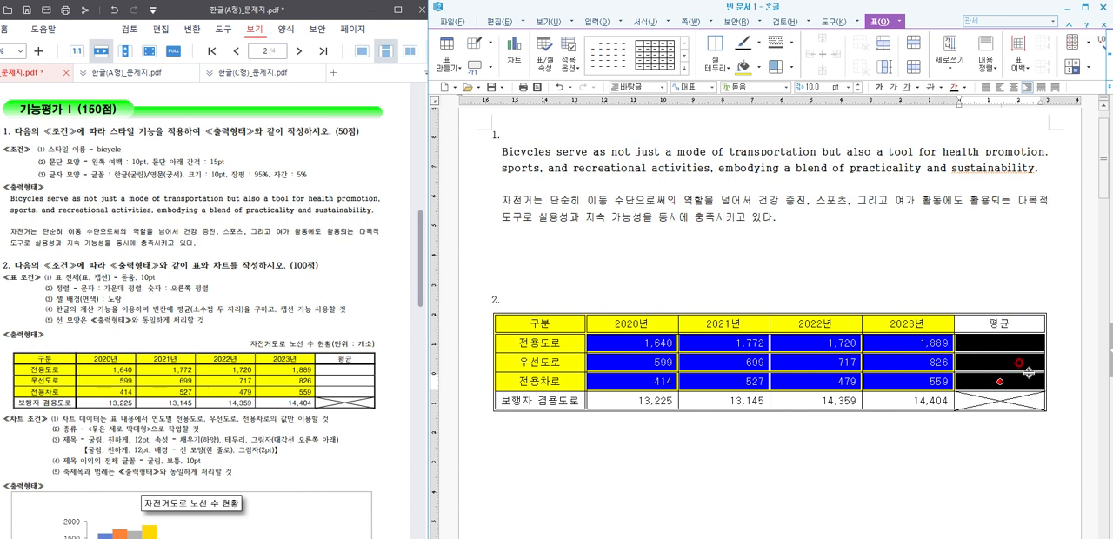
pyautogui.click(1091, 75)
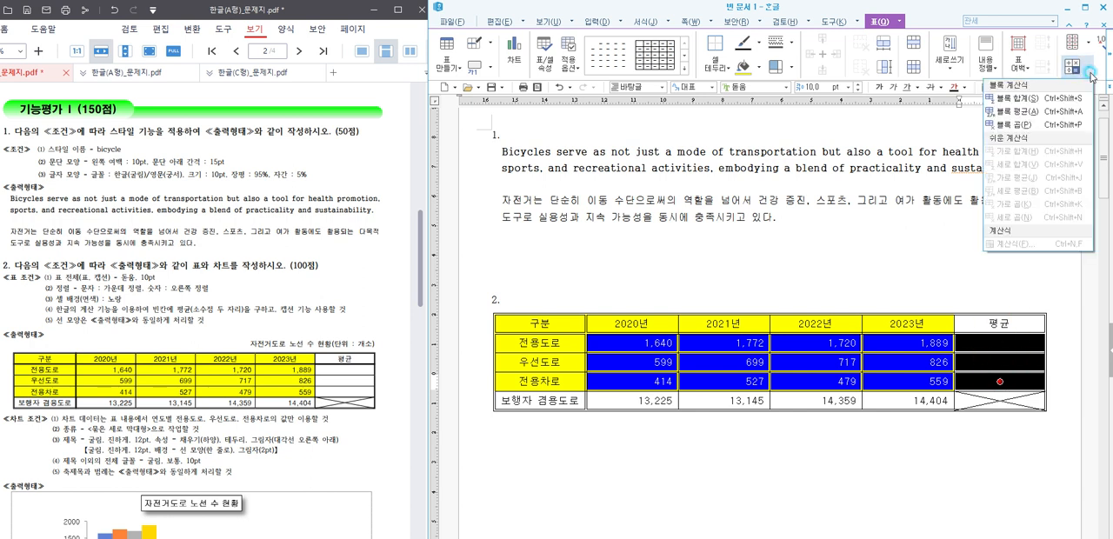
pyautogui.click(1008, 114)
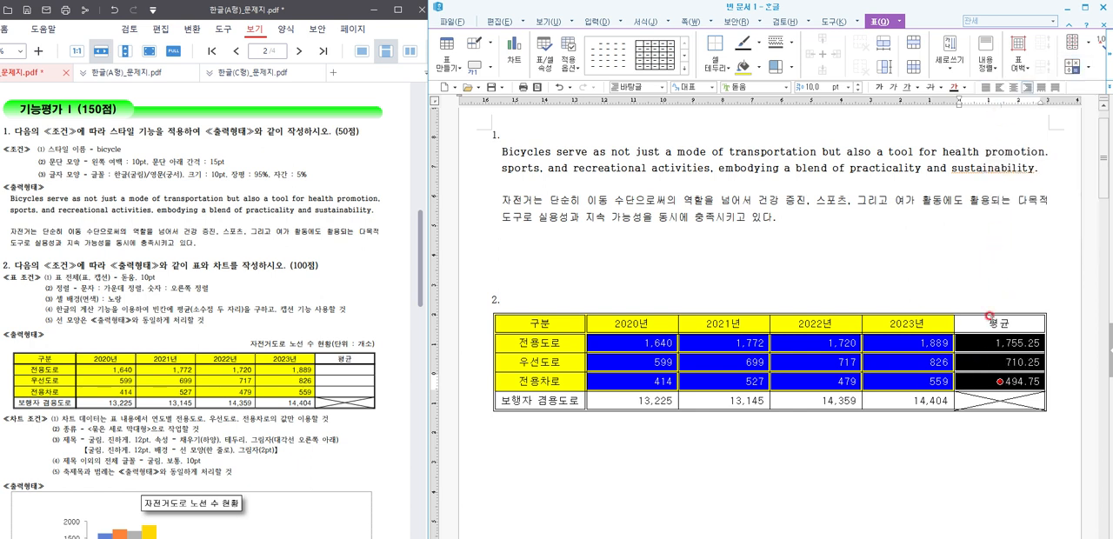
# Step: Check the decimal format options of the 전용도로 row's average formula without changing the formula
pyautogui.click(1027, 346)
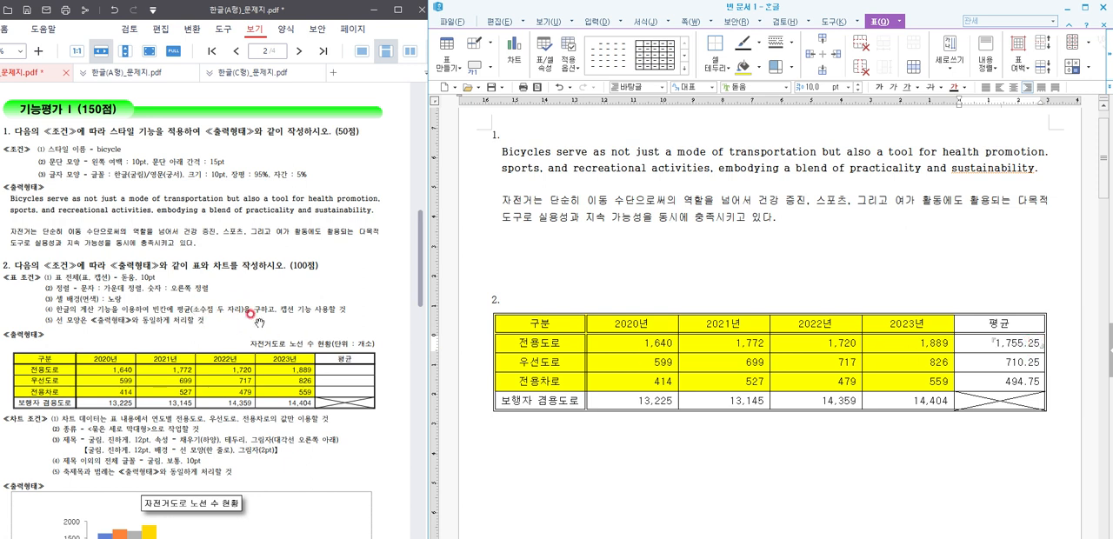
pyautogui.rightClick(1018, 339)
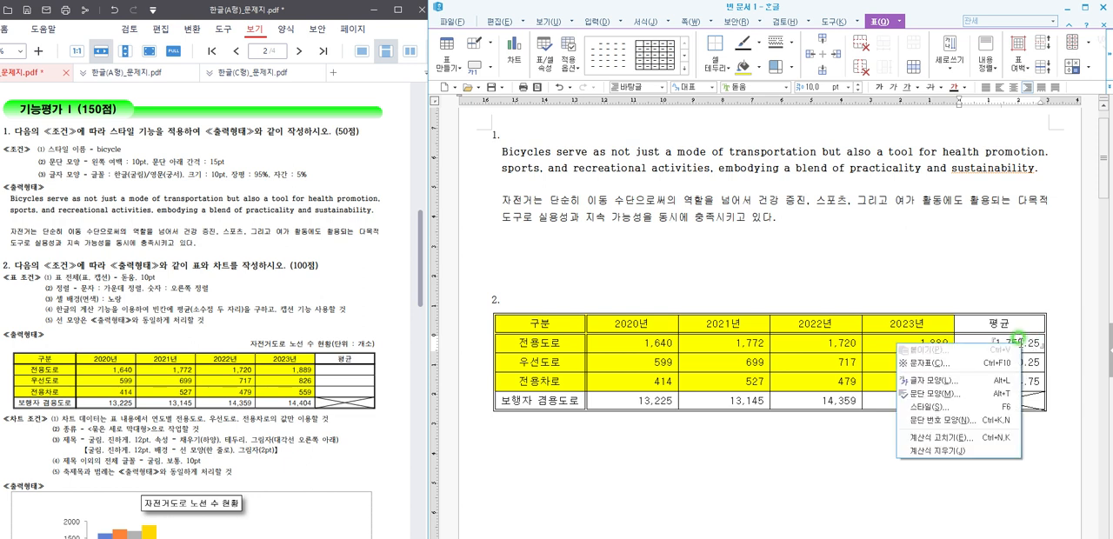
pyautogui.click(950, 443)
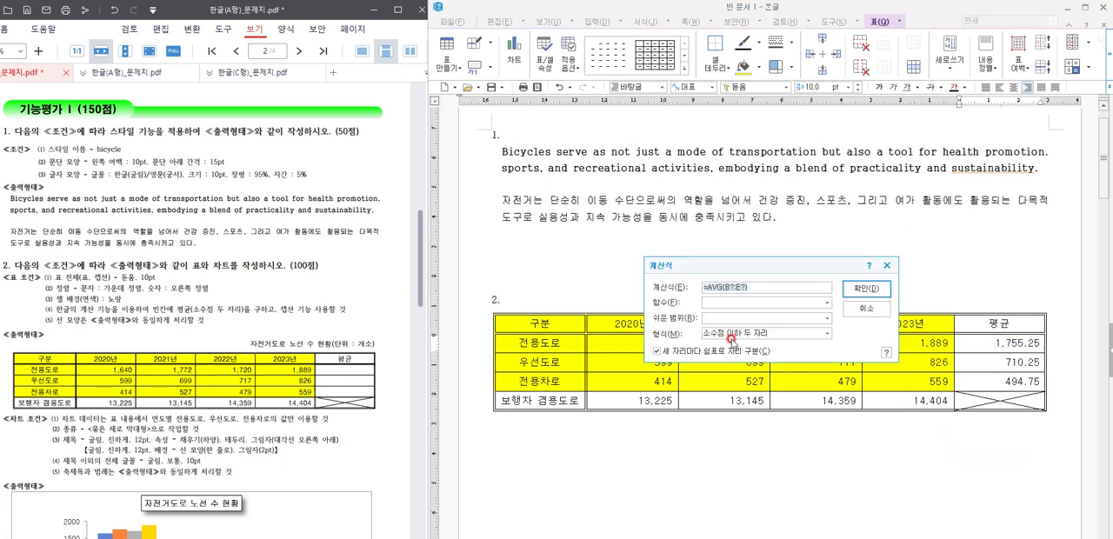
pyautogui.click(754, 335)
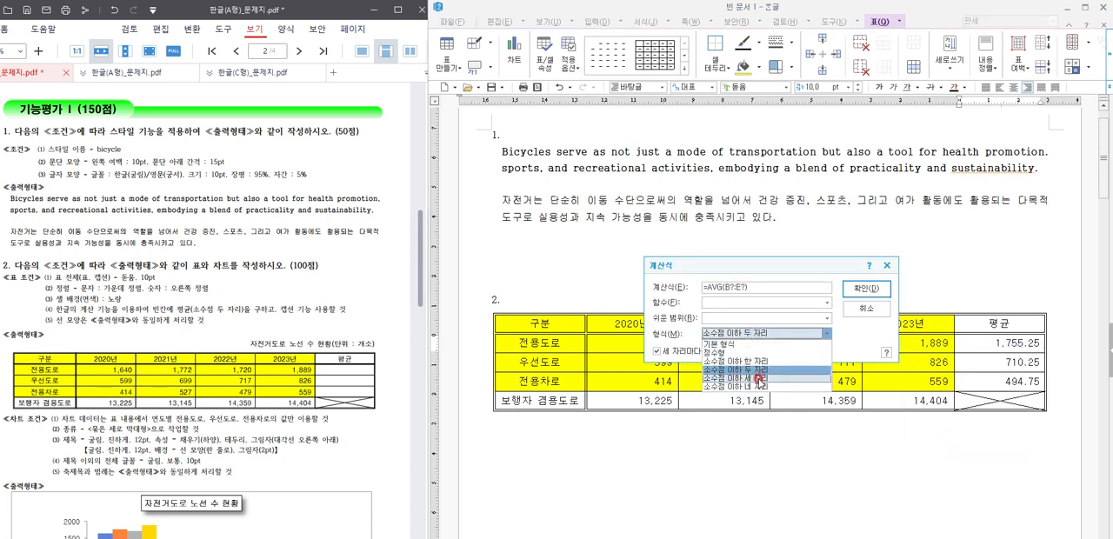
pyautogui.click(867, 310)
pyautogui.click(905, 426)
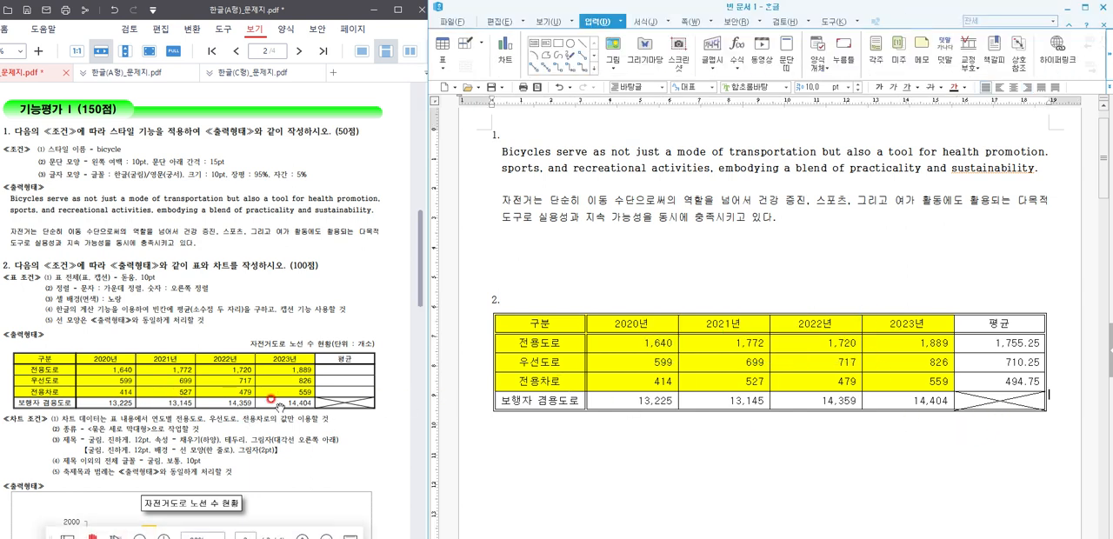
# Step: Add a caption above the table reading "자전거도로 노선 수 현황(단위 : 개소)", replacing the default caption text
pyautogui.click(986, 400)
pyautogui.click(1026, 411)
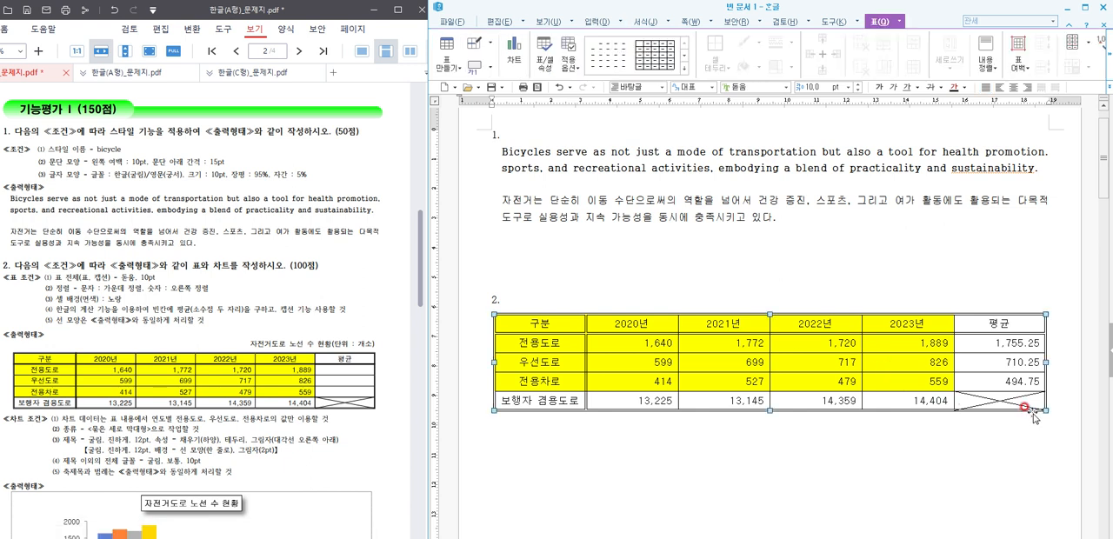
pyautogui.click(489, 75)
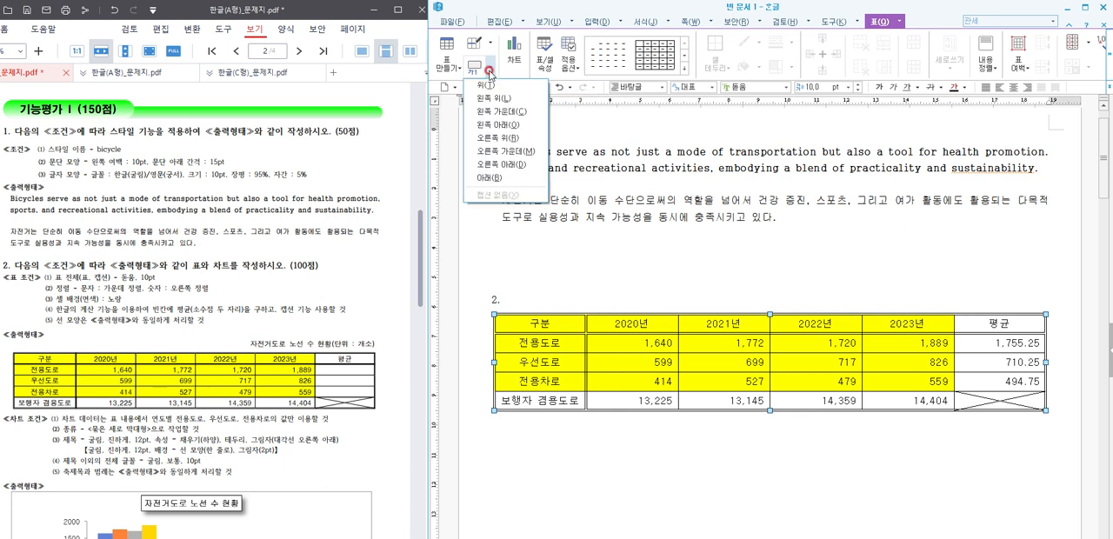
pyautogui.click(491, 82)
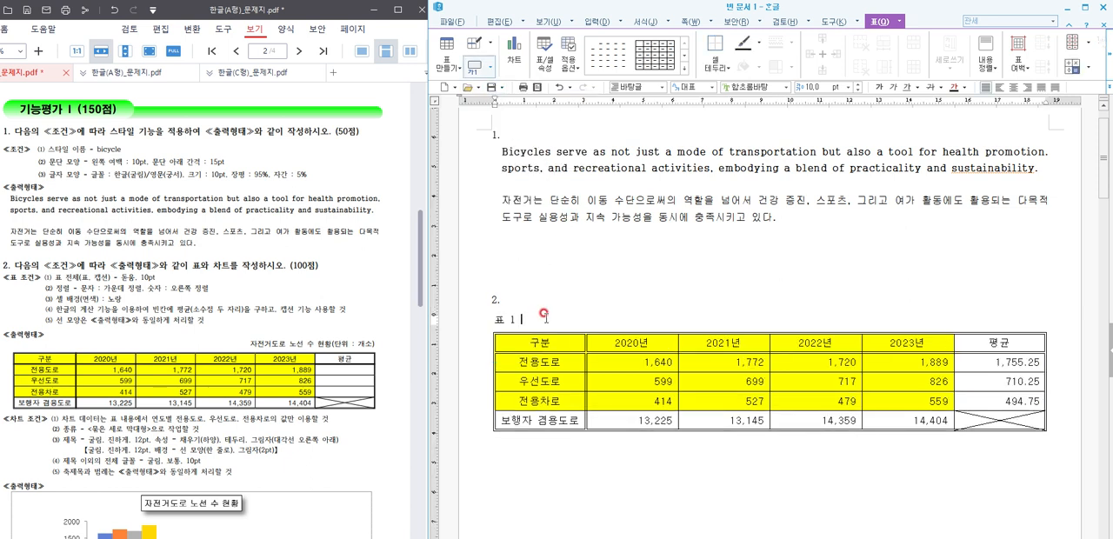
pyautogui.press('BackSpace')
pyautogui.press('Return')
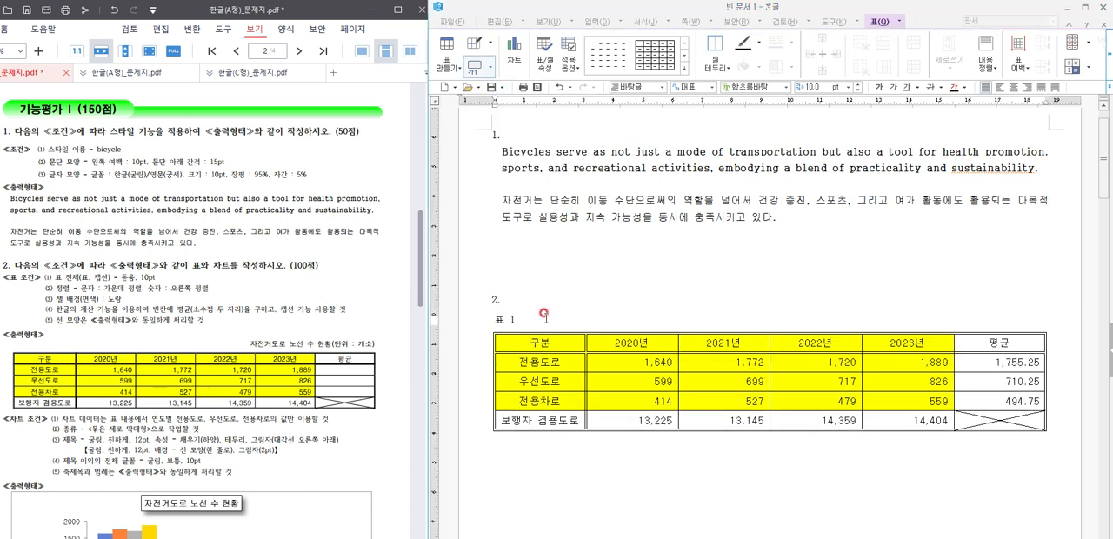
pyautogui.write('전거도로 노선 수 현')
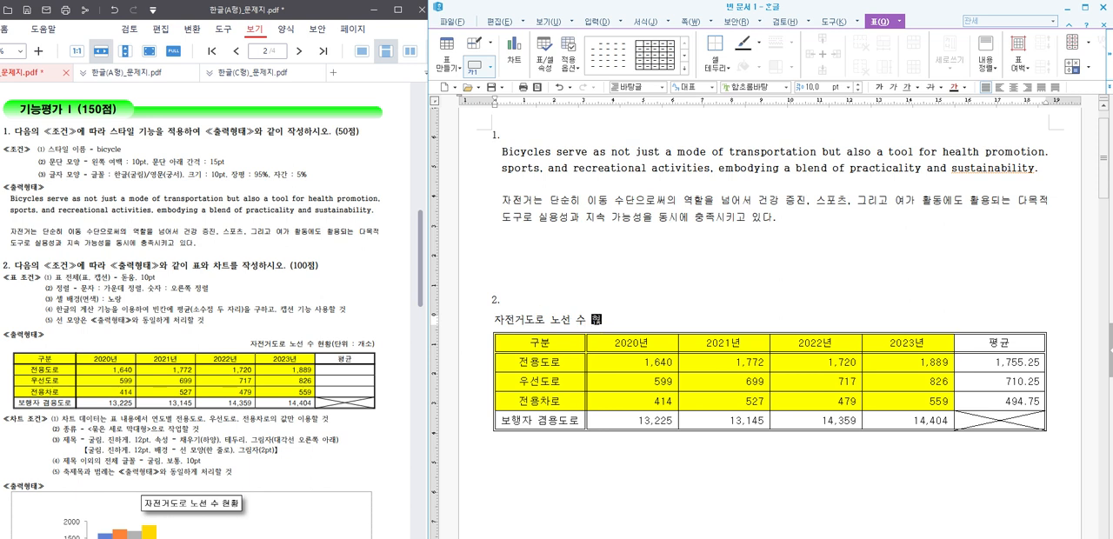
pyautogui.write('황(단위 : 개소')
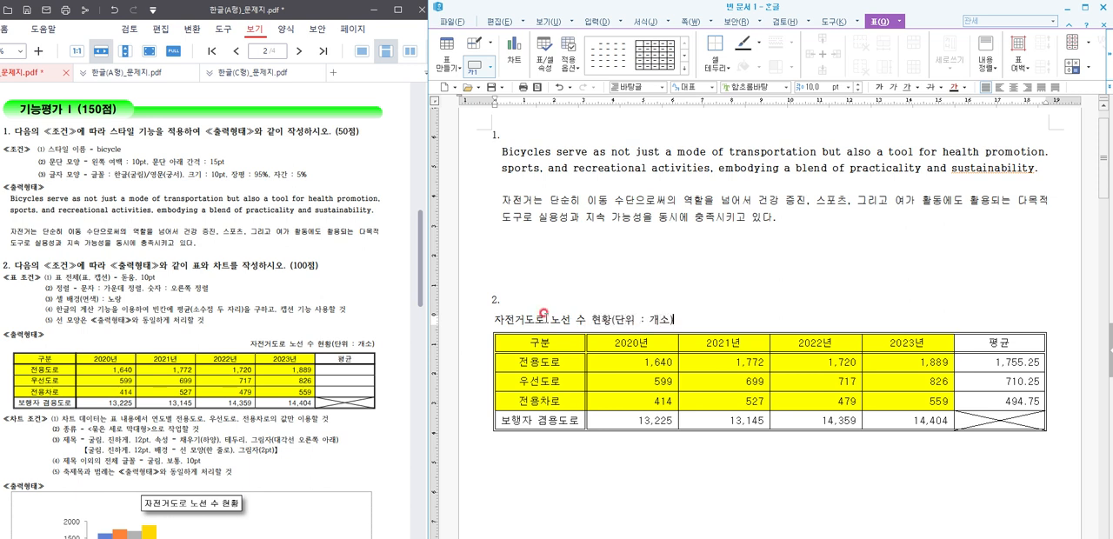
pyautogui.write(')')
# Step: Set the table caption's font to 돋움 and right-align it
pyautogui.moveTo(675, 317); pyautogui.dragTo(466, 330)
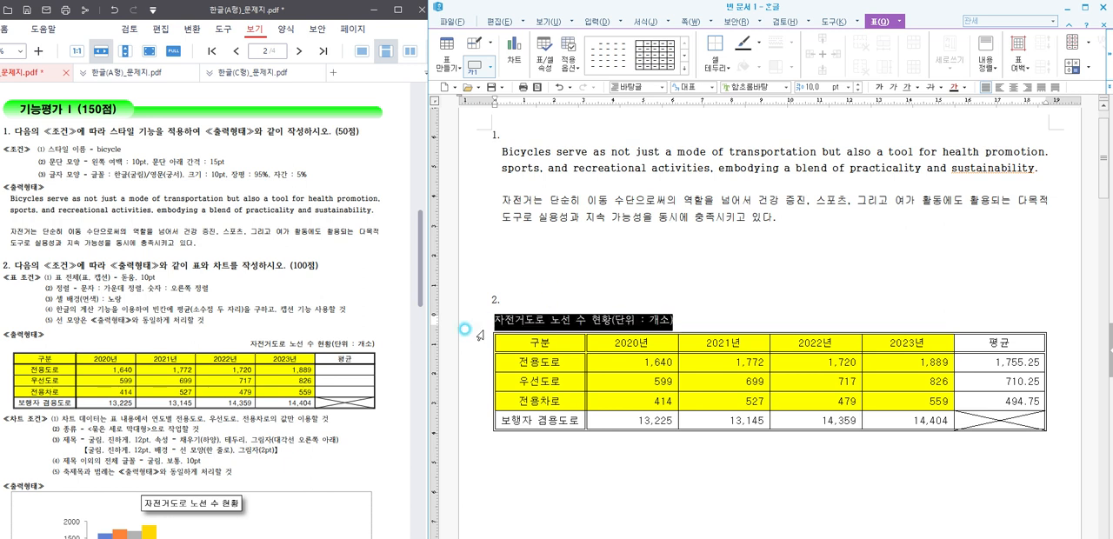
pyautogui.click(622, 86)
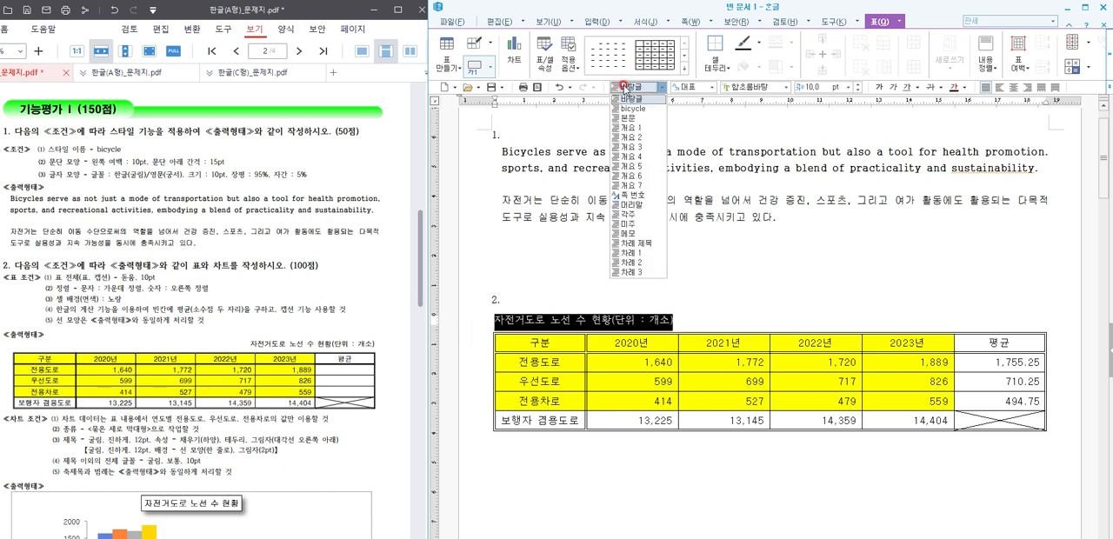
pyautogui.click(709, 87)
pyautogui.click(745, 86)
pyautogui.write('돋움')
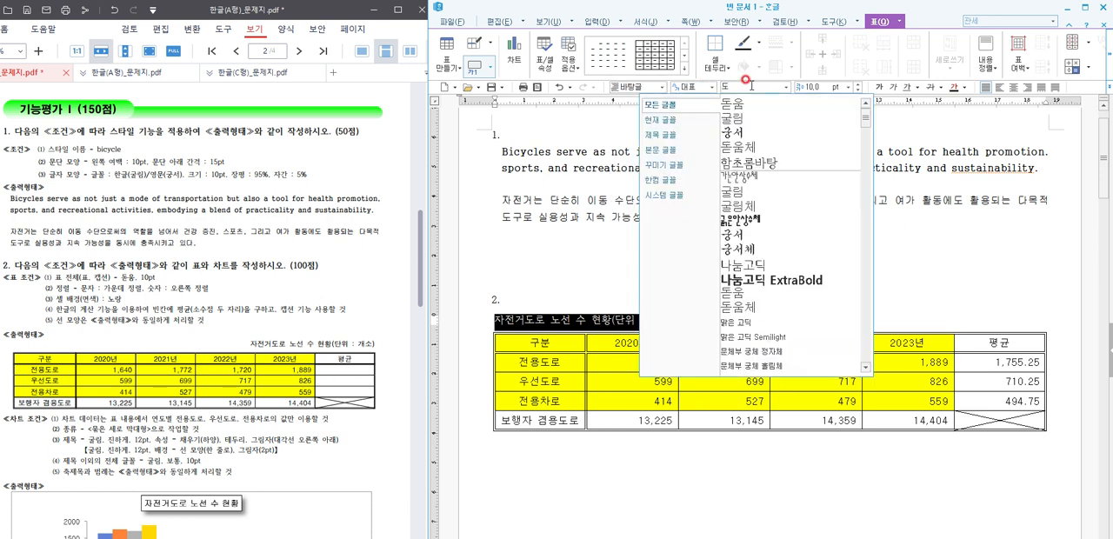
pyautogui.press('Return')
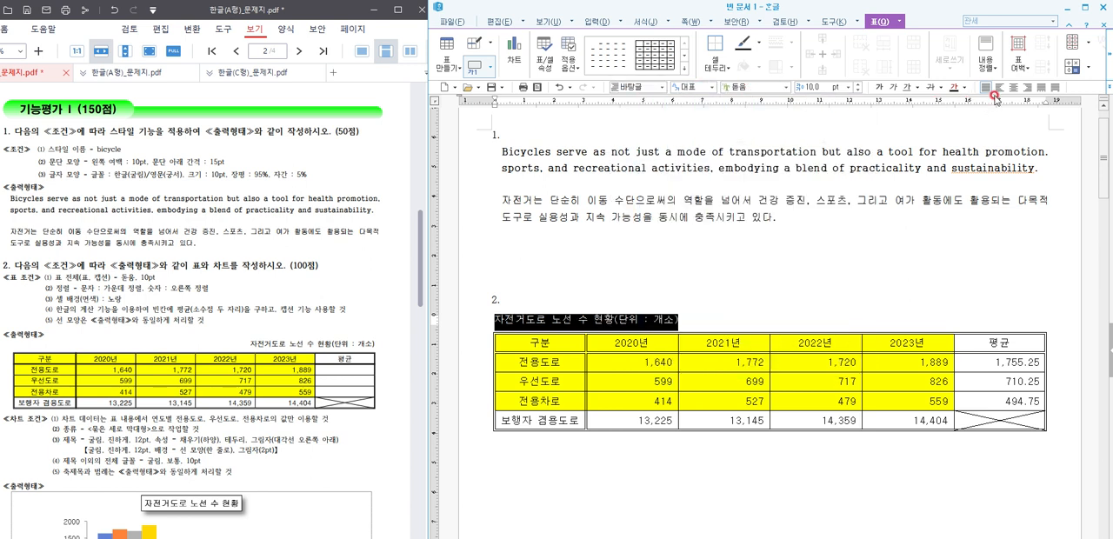
pyautogui.click(1028, 87)
pyautogui.click(934, 262)
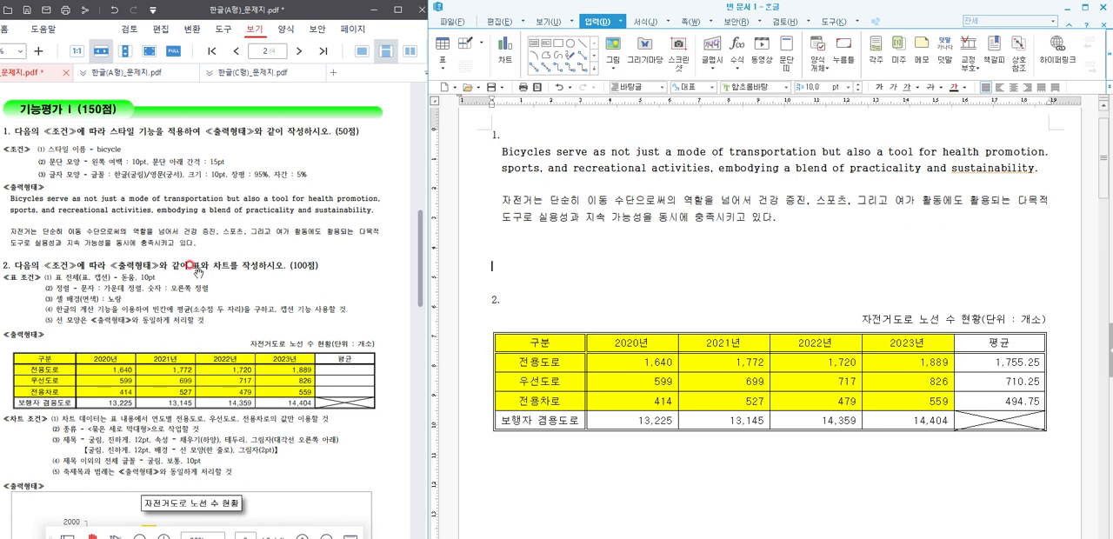
# Step: Create a chart from the table's header, 전용도로, 우선도로 and 전용차로 rows, covering columns 구분 through 2023년
pyautogui.scroll(-3, 233, 304)
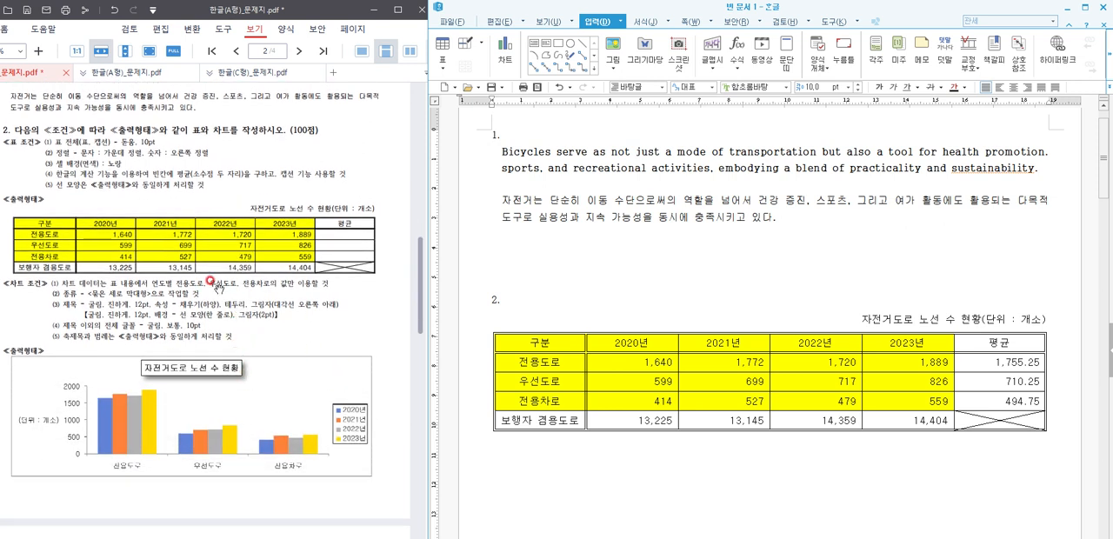
pyautogui.scroll(-3, 687, 304)
pyautogui.scroll(-2, 686, 306)
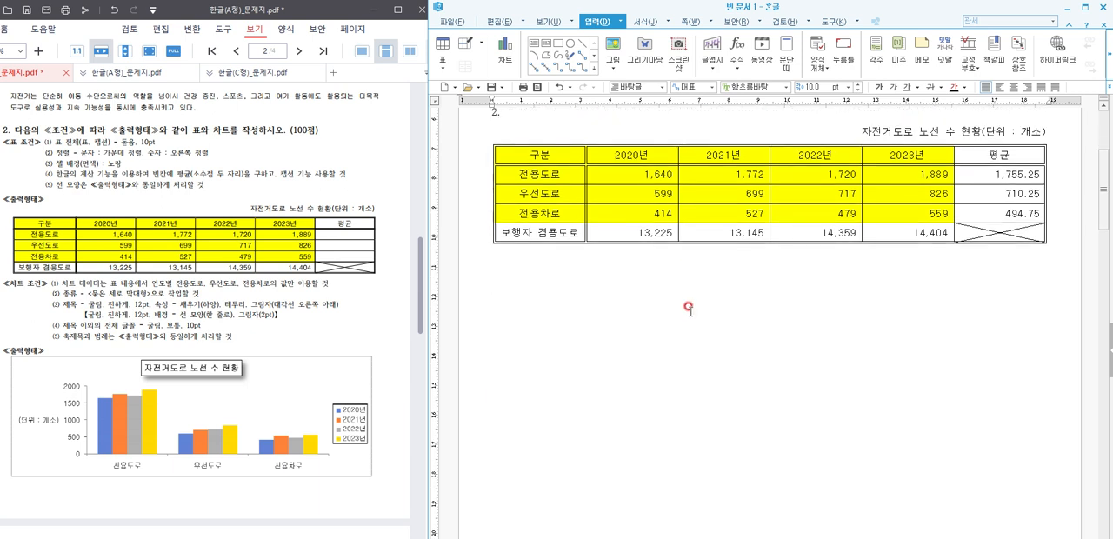
pyautogui.scroll(1, 687, 306)
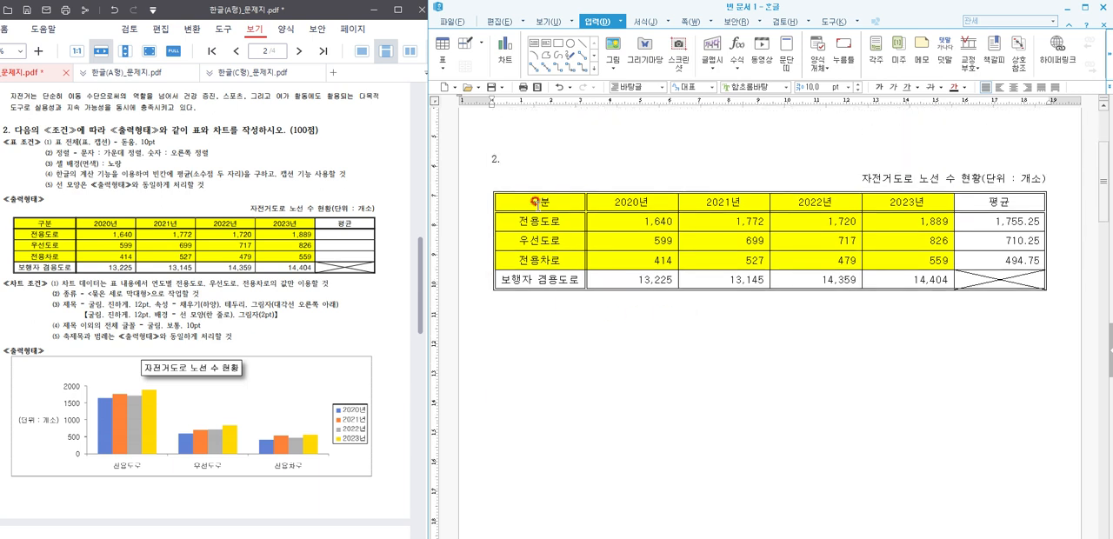
pyautogui.moveTo(534, 201); pyautogui.dragTo(900, 263)
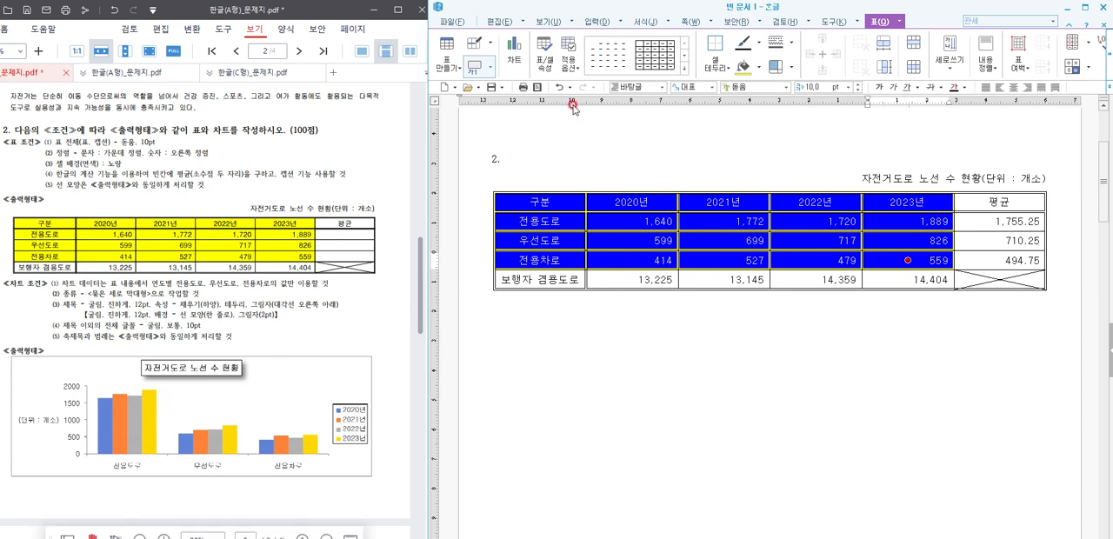
pyautogui.click(516, 51)
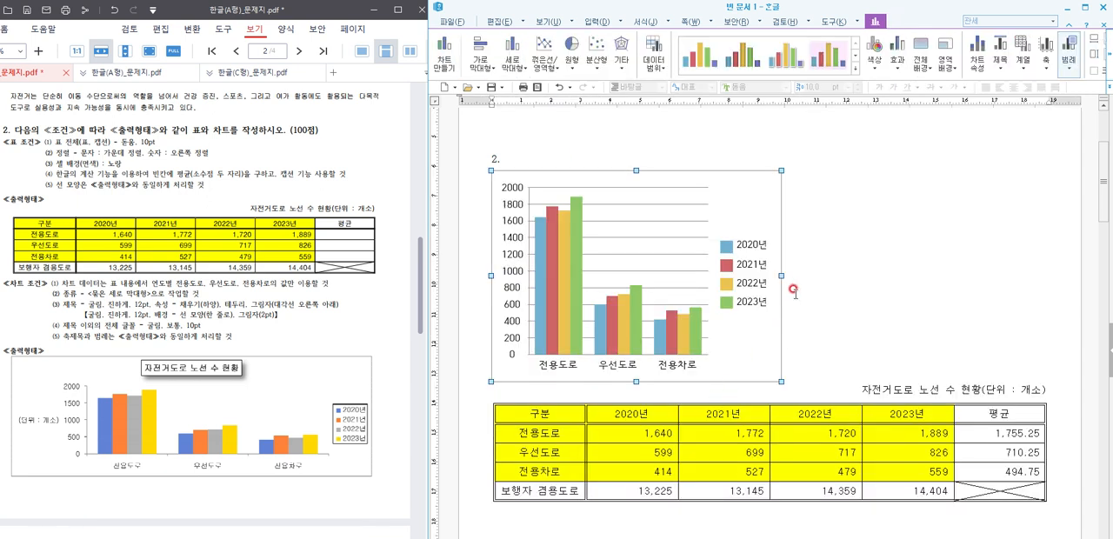
# Step: Widen the chart to about 186 mm to match the table and set it to be treated as a character (글자처럼 취급)
pyautogui.moveTo(781, 276); pyautogui.dragTo(1044, 287)
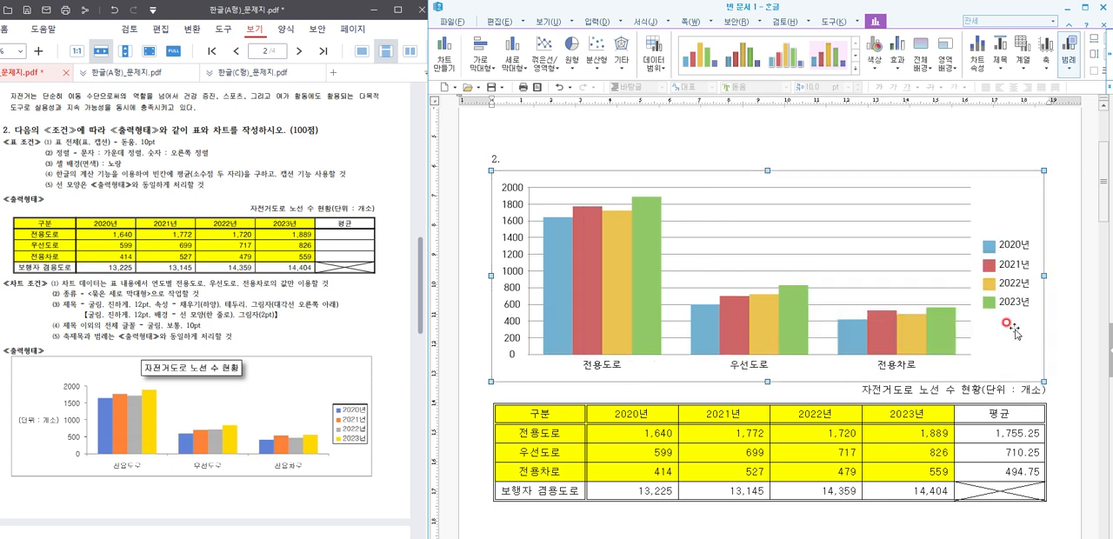
pyautogui.click(1108, 65)
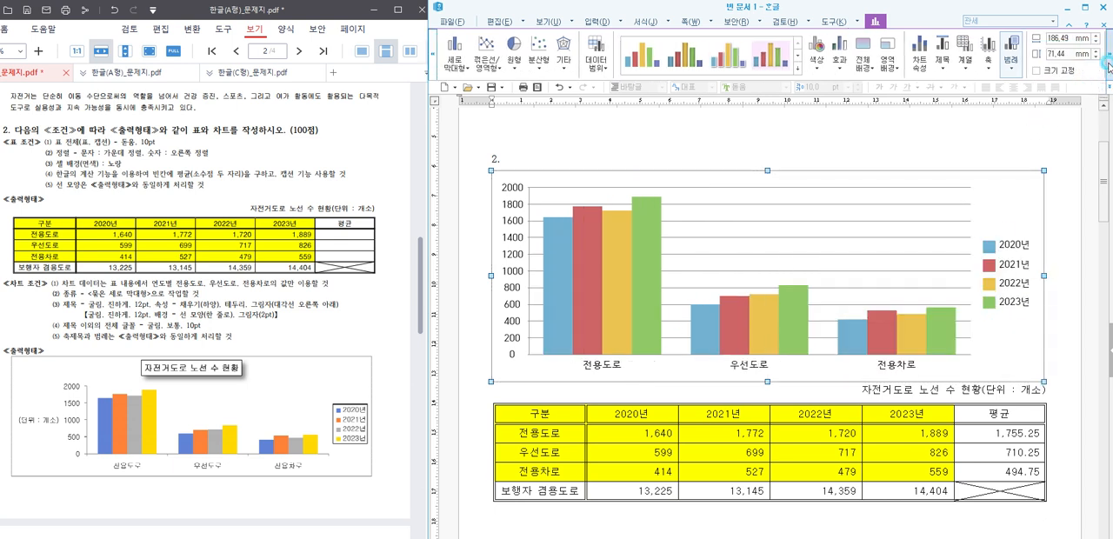
pyautogui.click(1107, 65)
pyautogui.click(1098, 66)
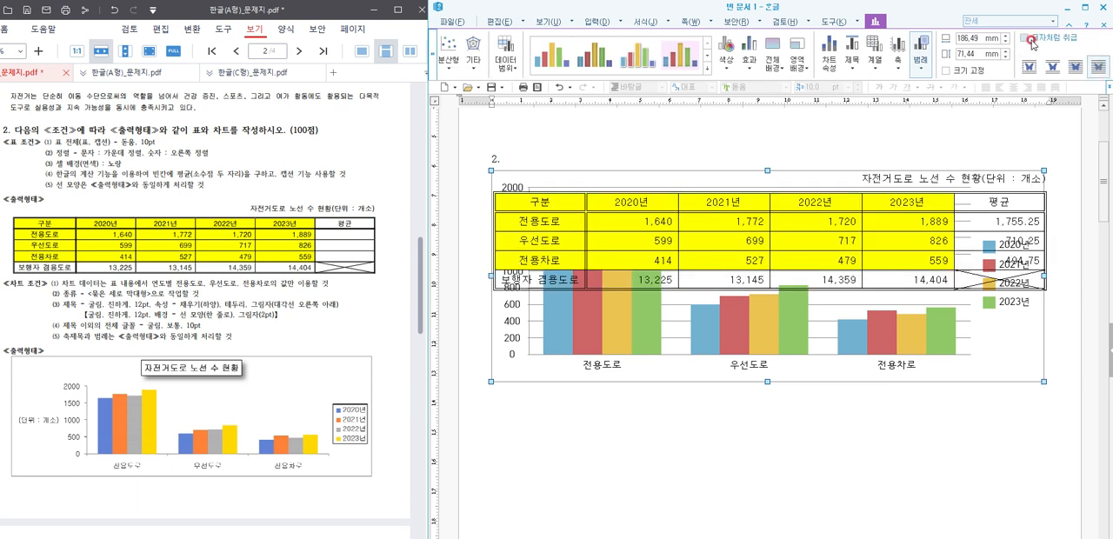
pyautogui.click(1023, 38)
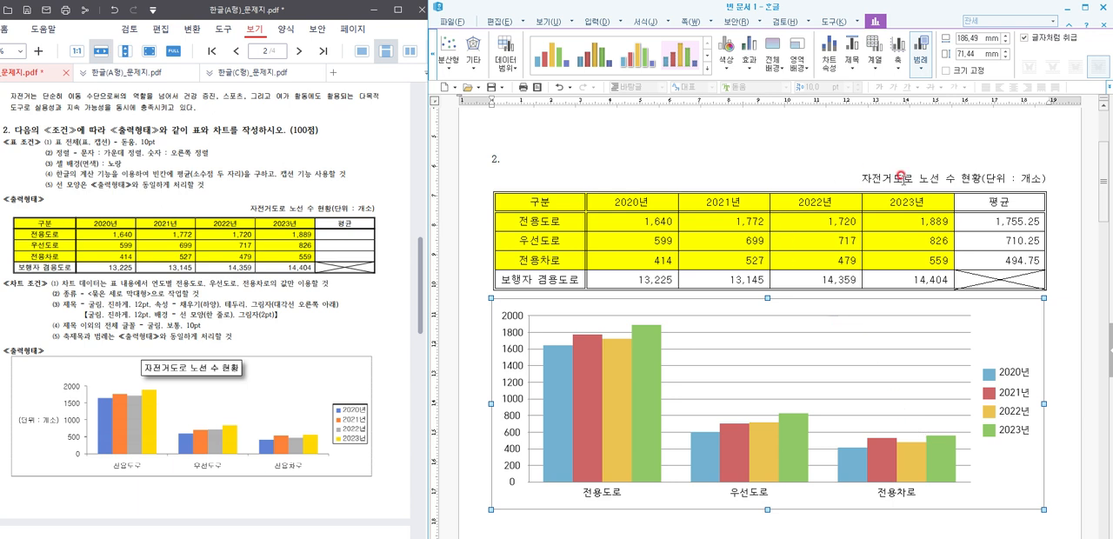
# Step: In the chart wizard, keep the clustered column type and column direction, and enter chart title "자전거도로 노선 수 현황" and Y-axis title "(단위 : 개소)"
pyautogui.doubleClick(998, 341)
pyautogui.doubleClick(997, 341)
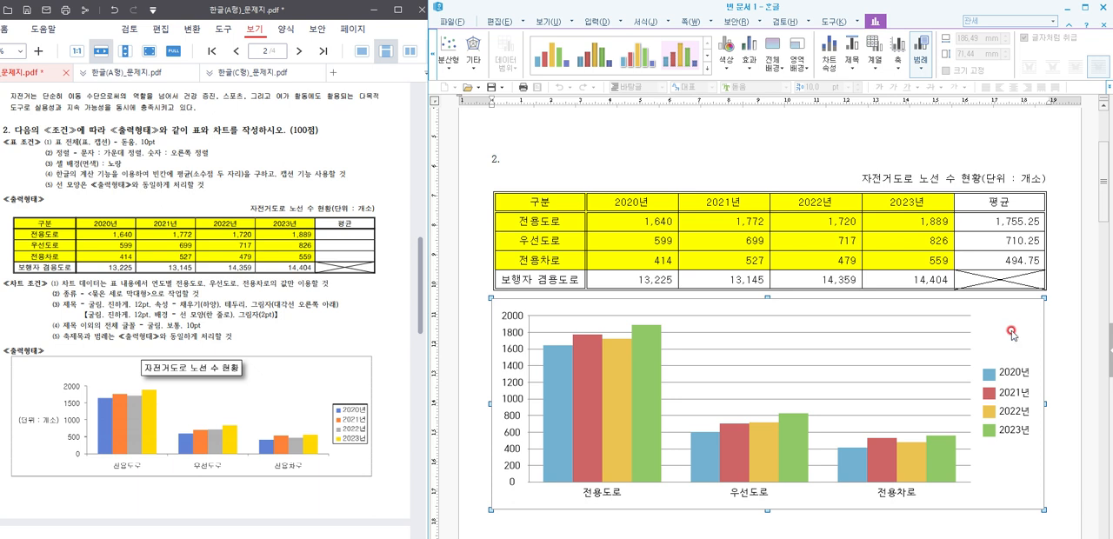
pyautogui.doubleClick(1011, 331)
pyautogui.click(910, 216)
pyautogui.rightClick(998, 346)
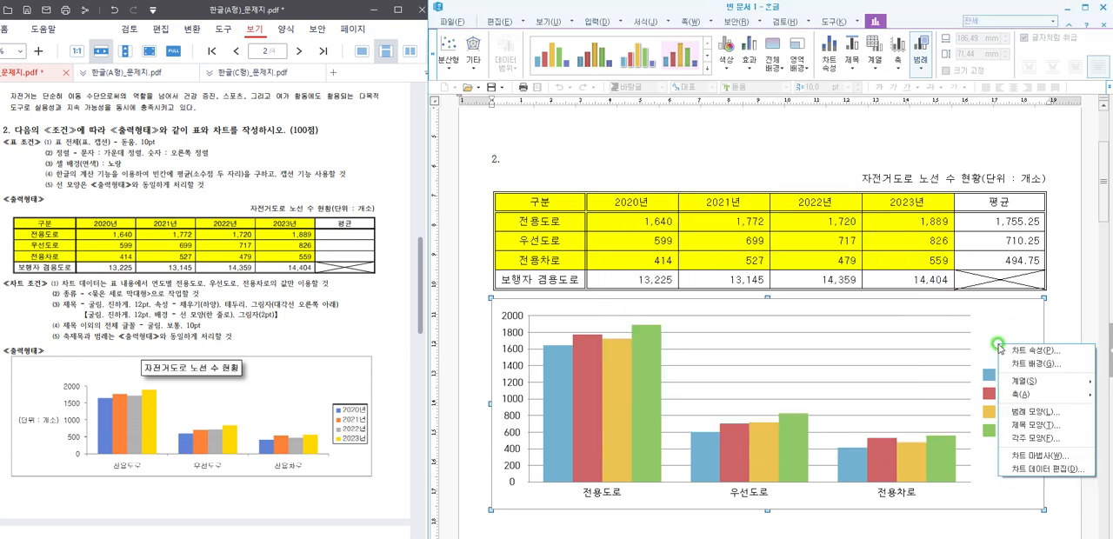
pyautogui.click(1041, 456)
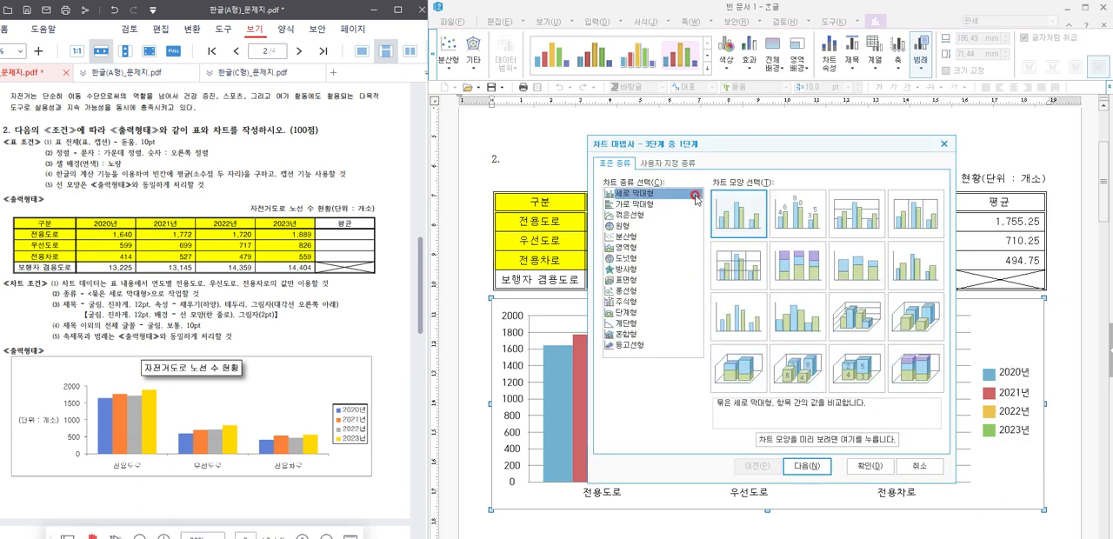
pyautogui.click(808, 467)
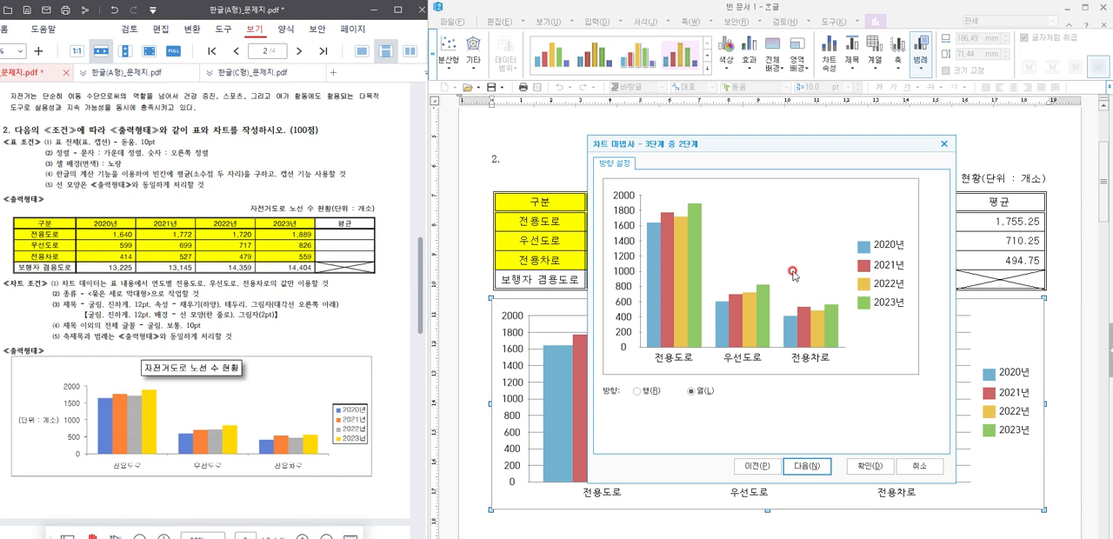
pyautogui.click(806, 466)
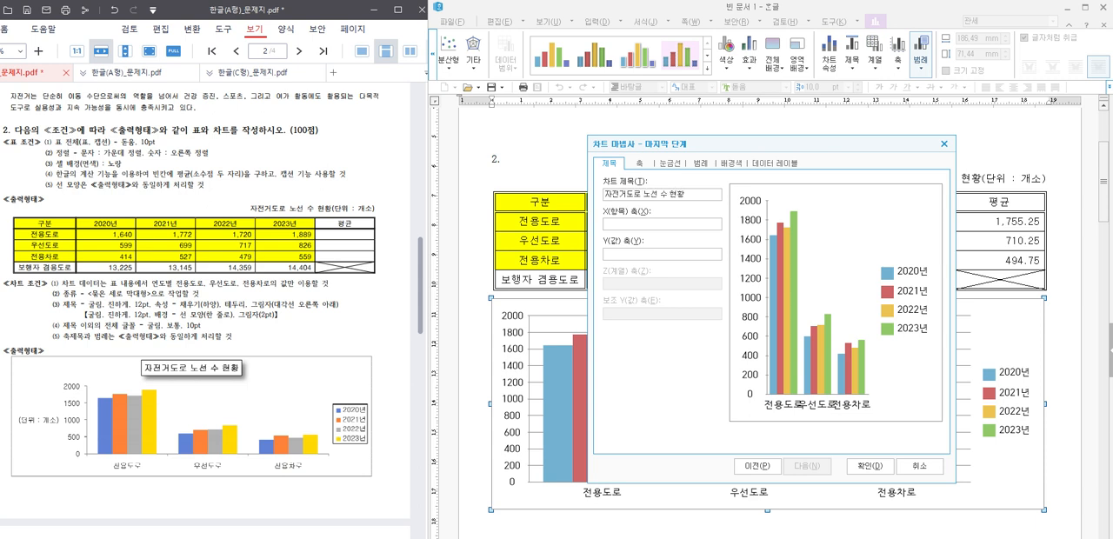
pyautogui.click(648, 252)
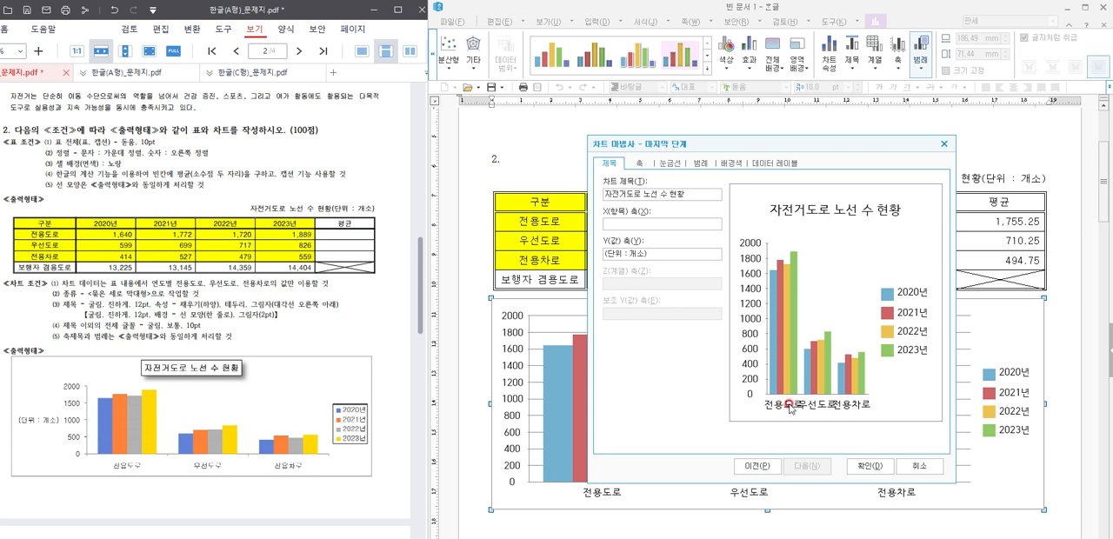
pyautogui.click(654, 224)
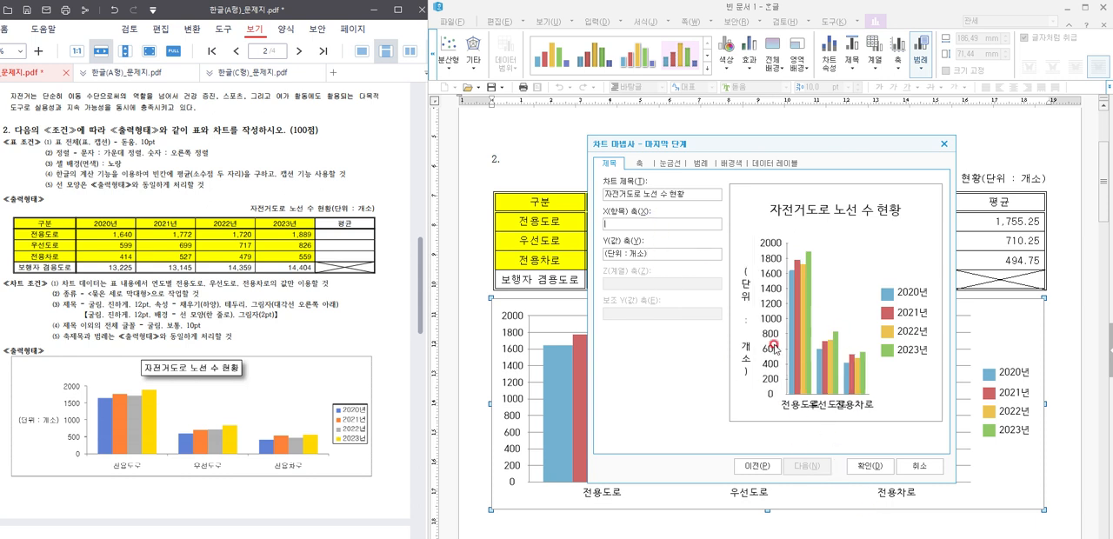
# Step: Finish the chart wizard and open the chart title's shape settings
pyautogui.click(865, 466)
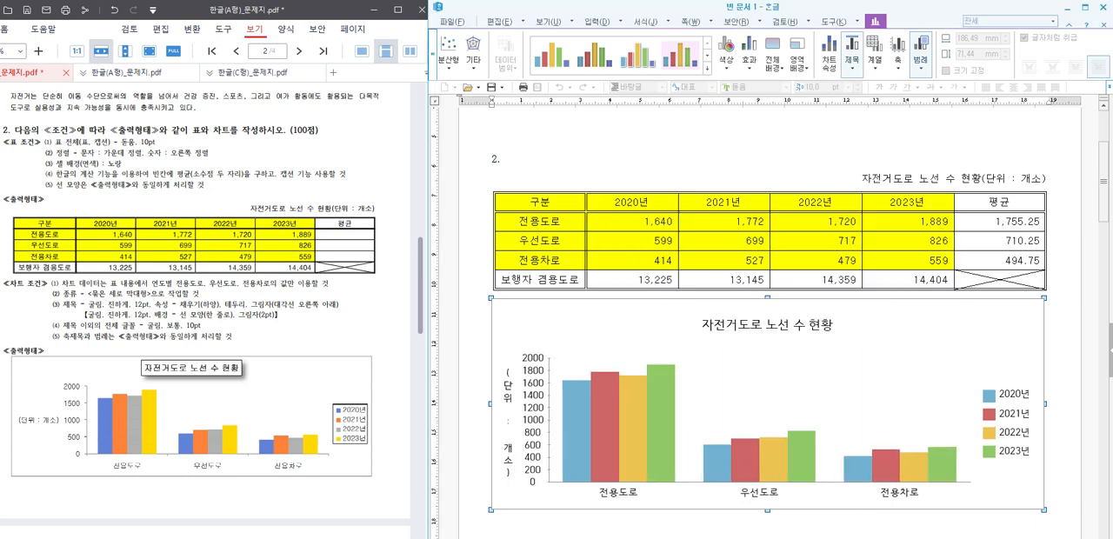
pyautogui.doubleClick(772, 321)
pyautogui.click(774, 324)
pyautogui.doubleClick(780, 330)
pyautogui.click(671, 360)
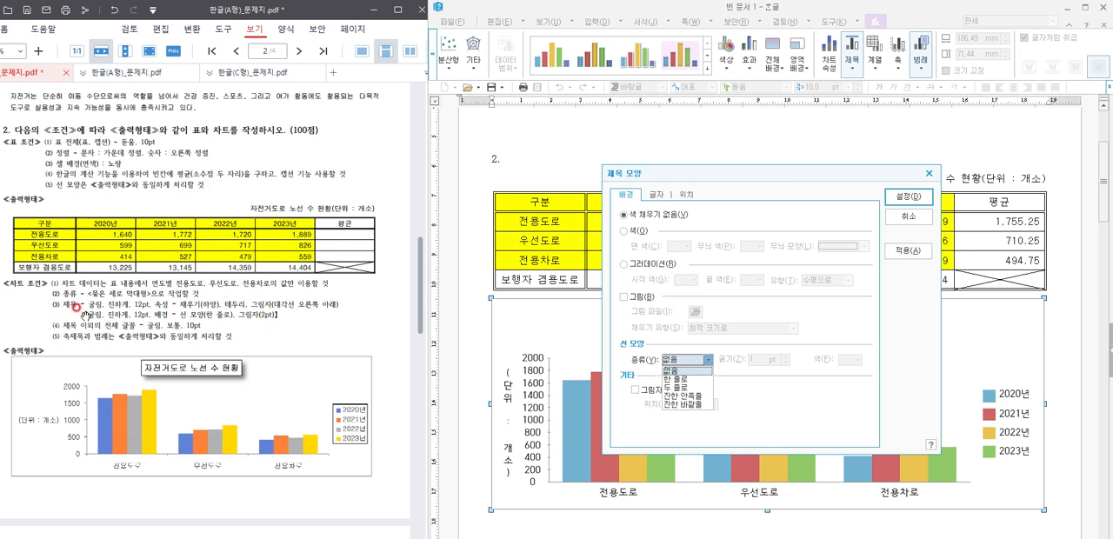
pyautogui.click(251, 123)
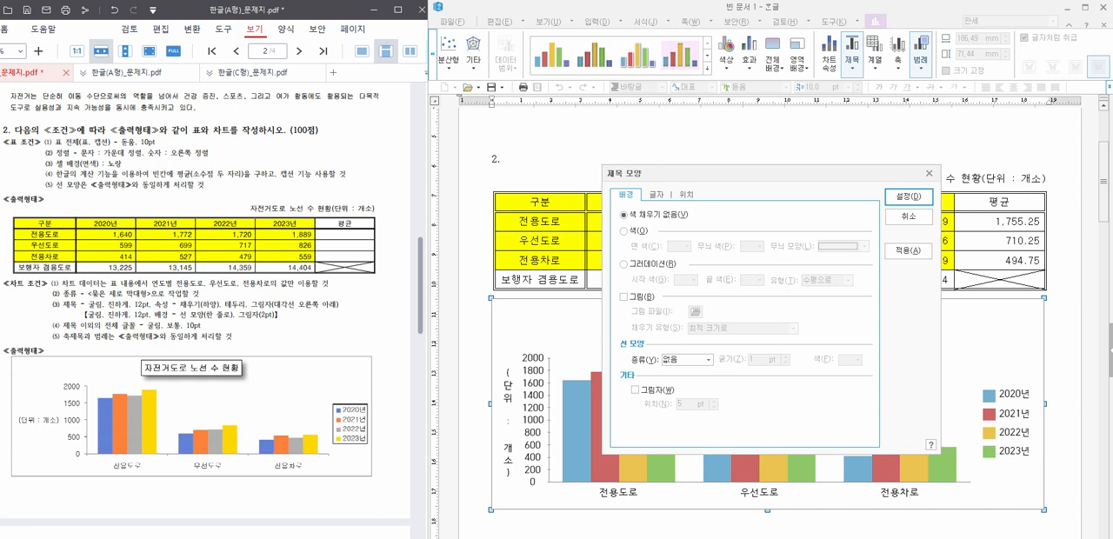
pyautogui.click(0, 139)
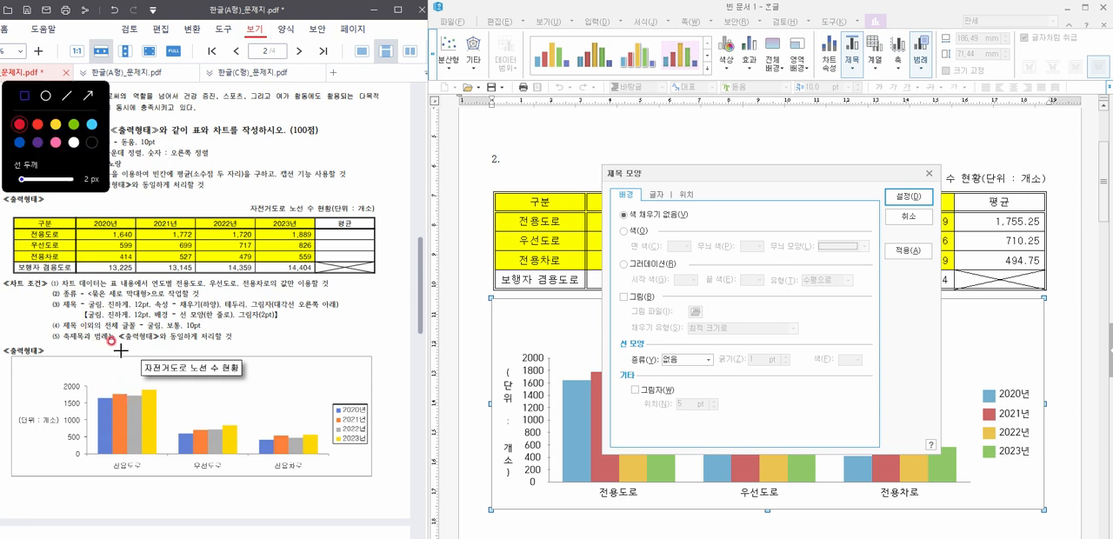
pyautogui.moveTo(74, 307); pyautogui.dragTo(292, 321)
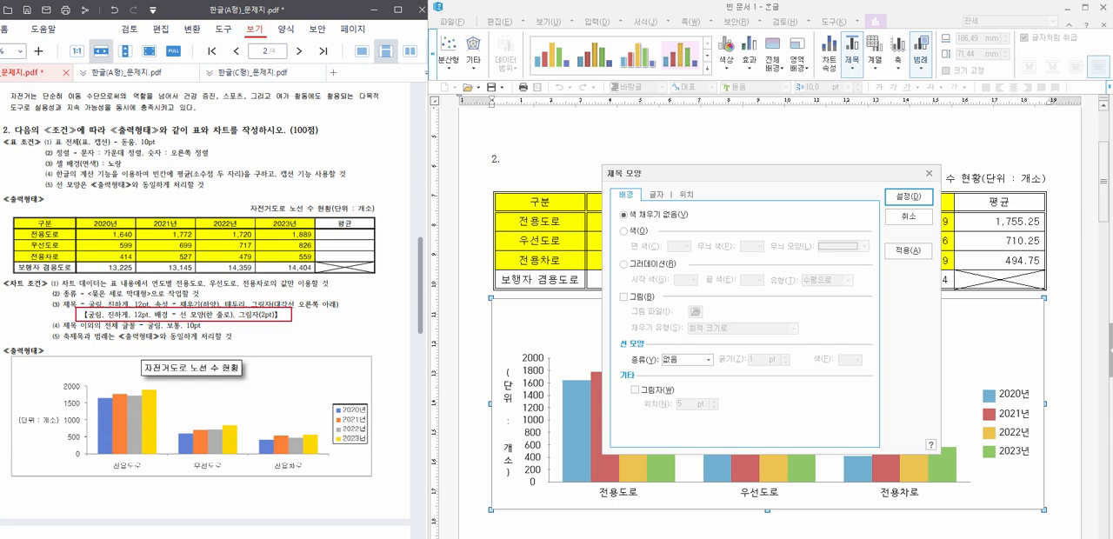
pyautogui.press('Escape')
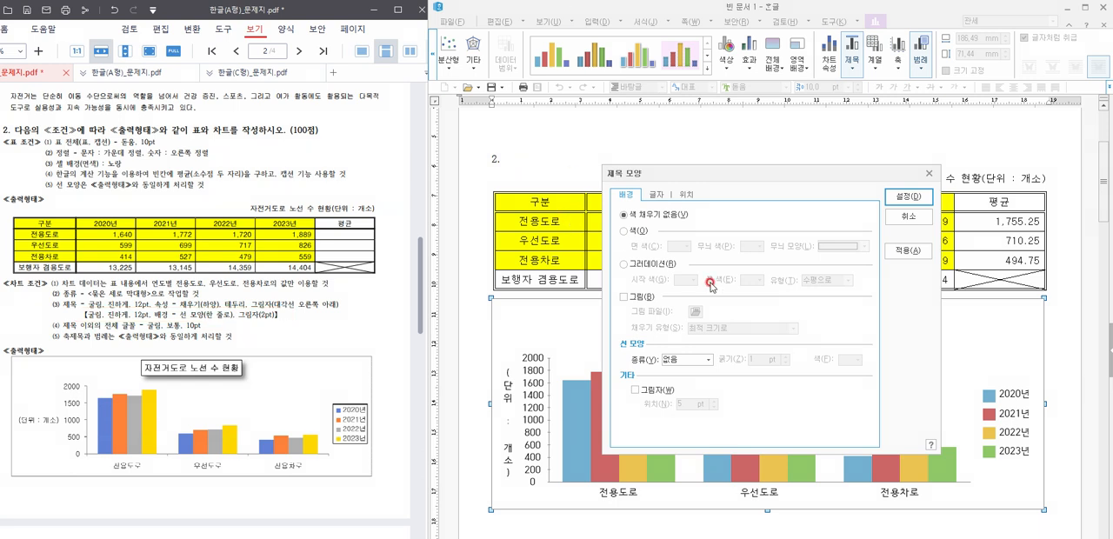
# Step: Give the chart title a single-line border (한 줄로) and a shadow with a 2 pt offset
pyautogui.click(687, 359)
pyautogui.click(687, 376)
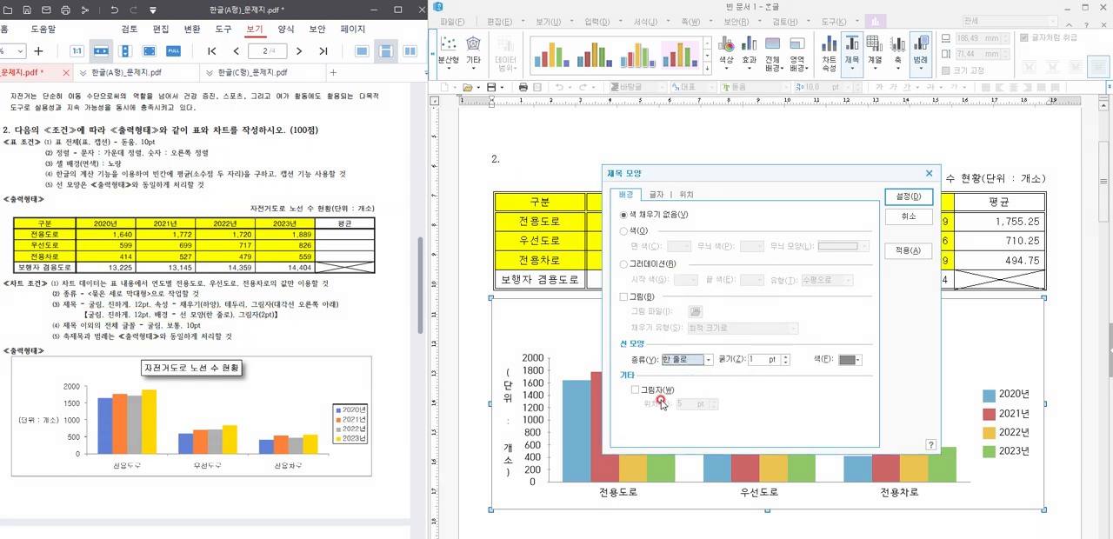
pyautogui.click(635, 390)
pyautogui.click(714, 407)
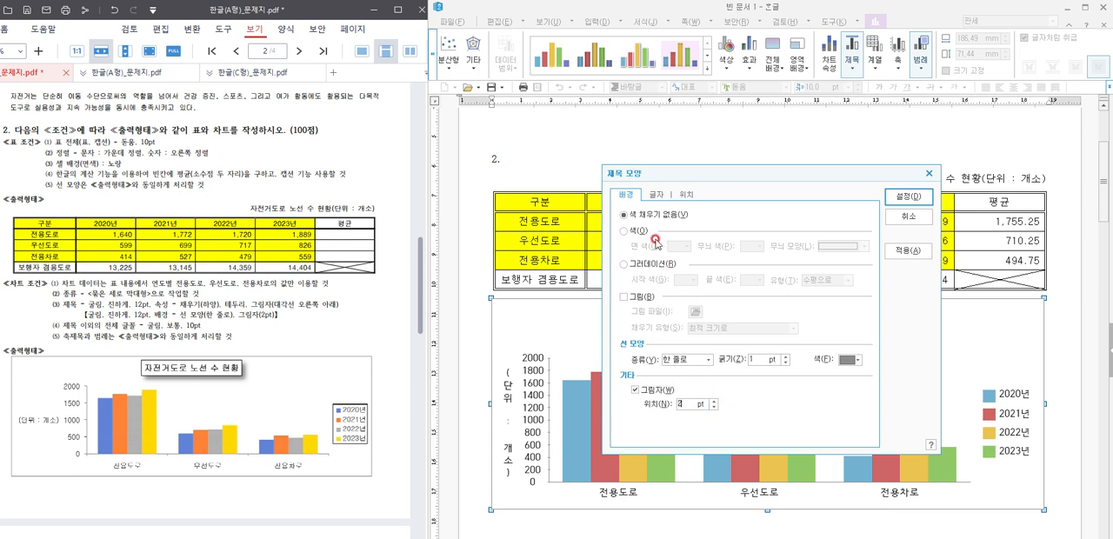
# Step: Set the chart title's font to 굴림 in bold and apply the title formatting
pyautogui.click(650, 194)
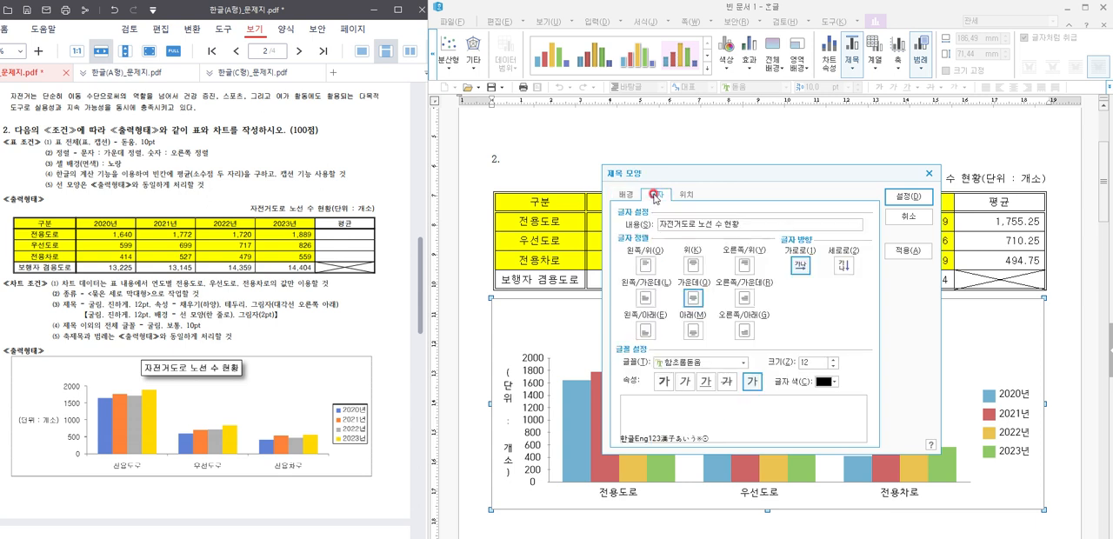
pyautogui.click(699, 364)
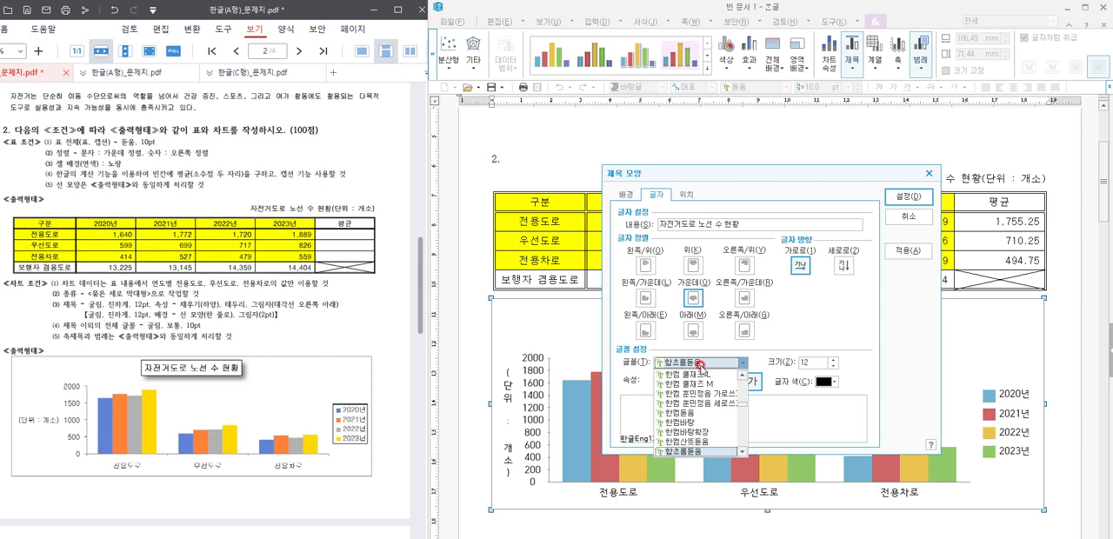
pyautogui.write('굴림')
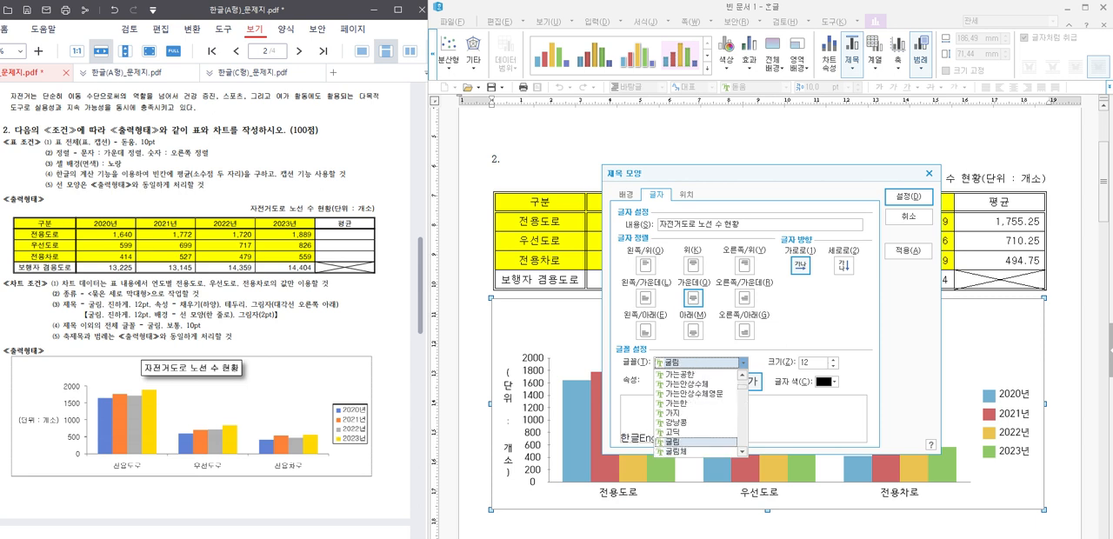
pyautogui.click(695, 441)
pyautogui.click(665, 387)
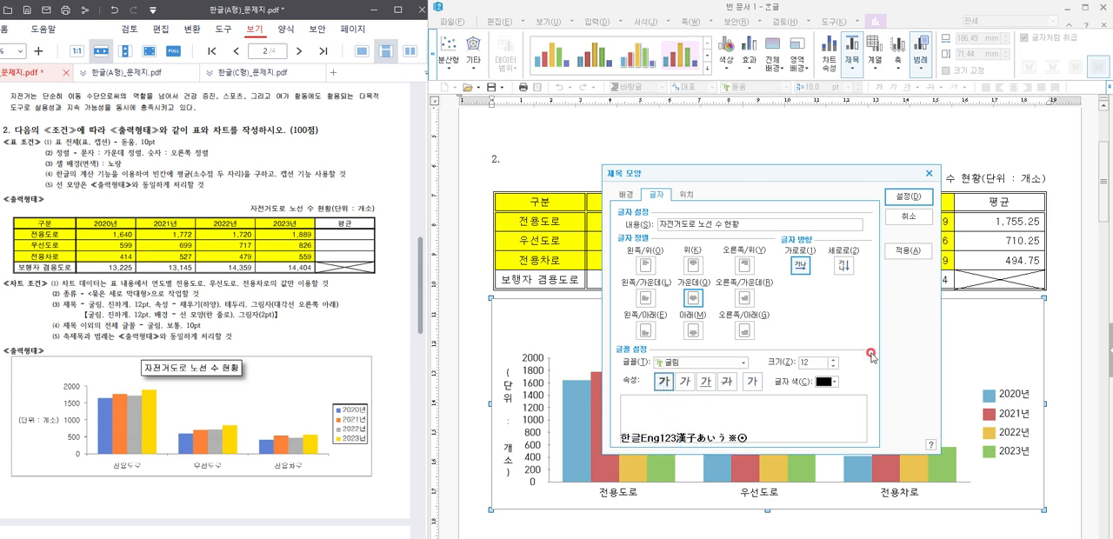
pyautogui.click(925, 200)
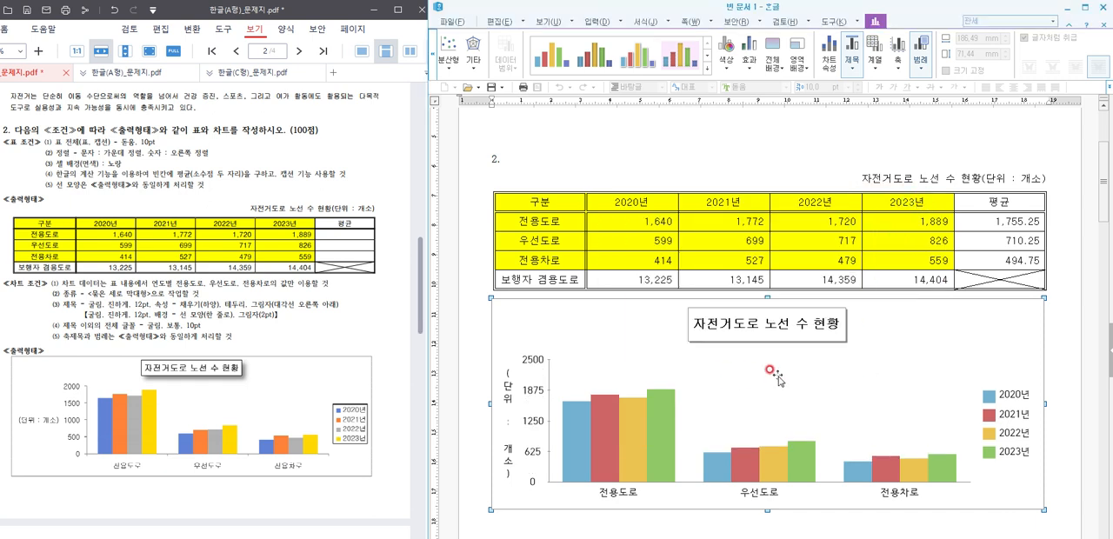
# Step: Make the Y-axis title "(단위 : 개소)" horizontal and set its font to 굴림, 10 pt
pyautogui.click(509, 400)
pyautogui.doubleClick(509, 400)
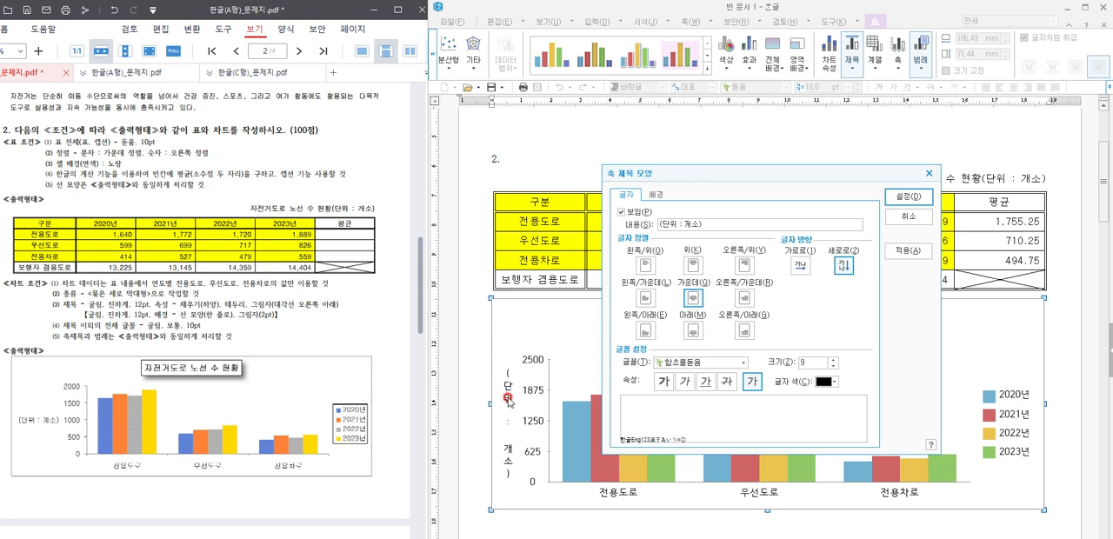
pyautogui.click(792, 270)
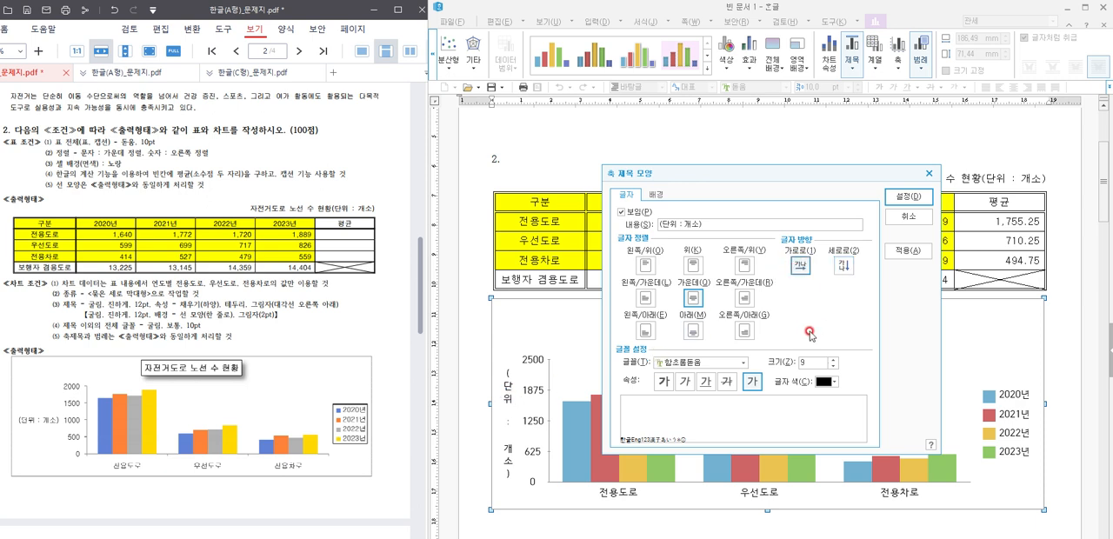
pyautogui.click(681, 363)
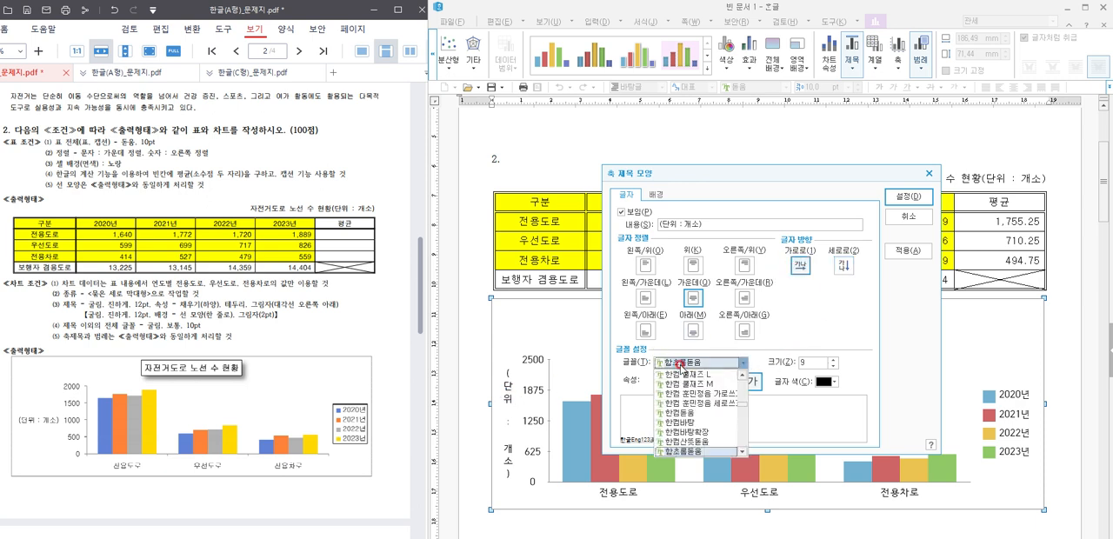
pyautogui.write('굴림')
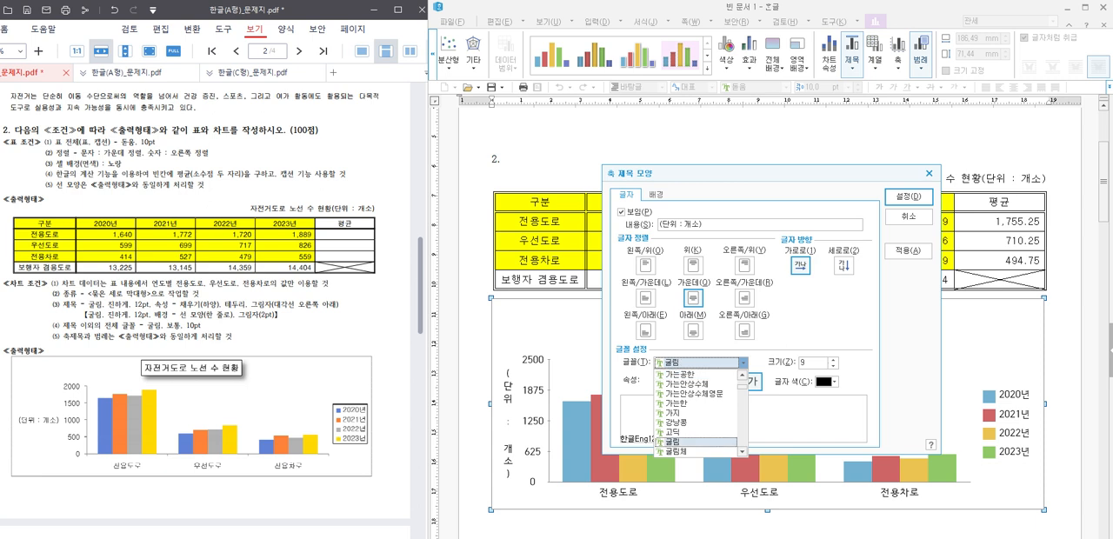
pyautogui.press('Return')
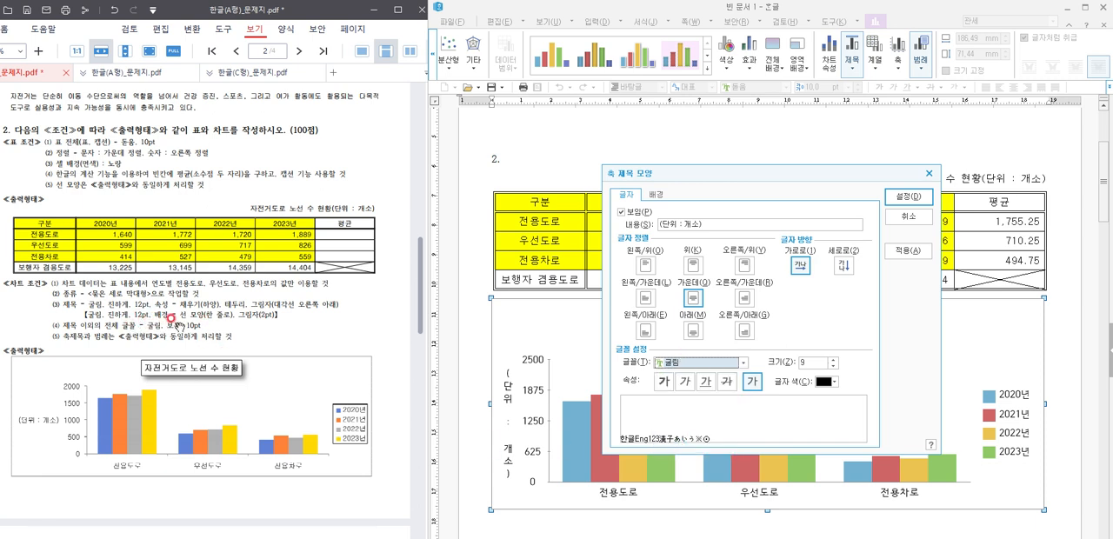
pyautogui.click(833, 359)
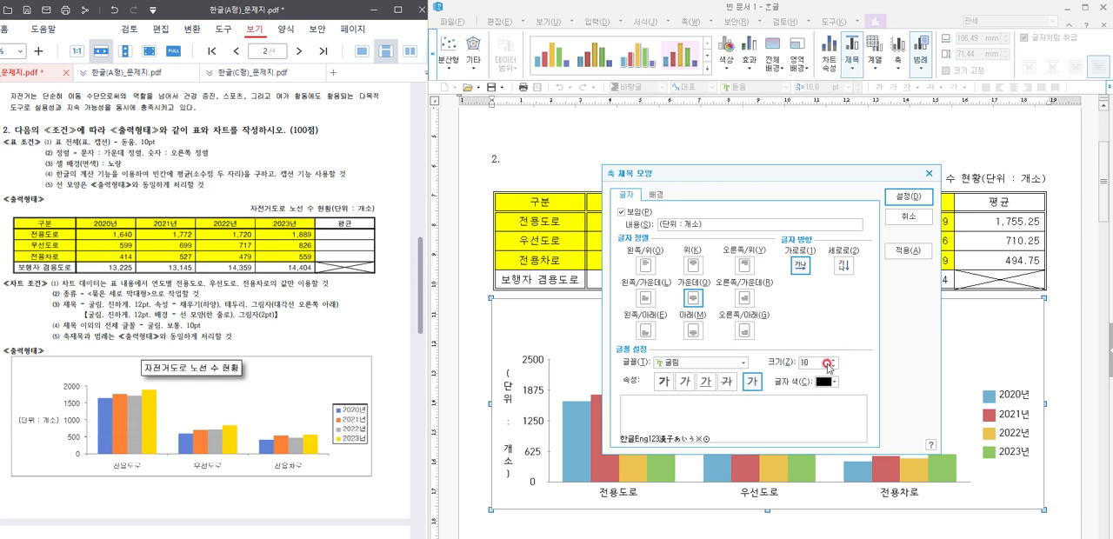
pyautogui.click(907, 202)
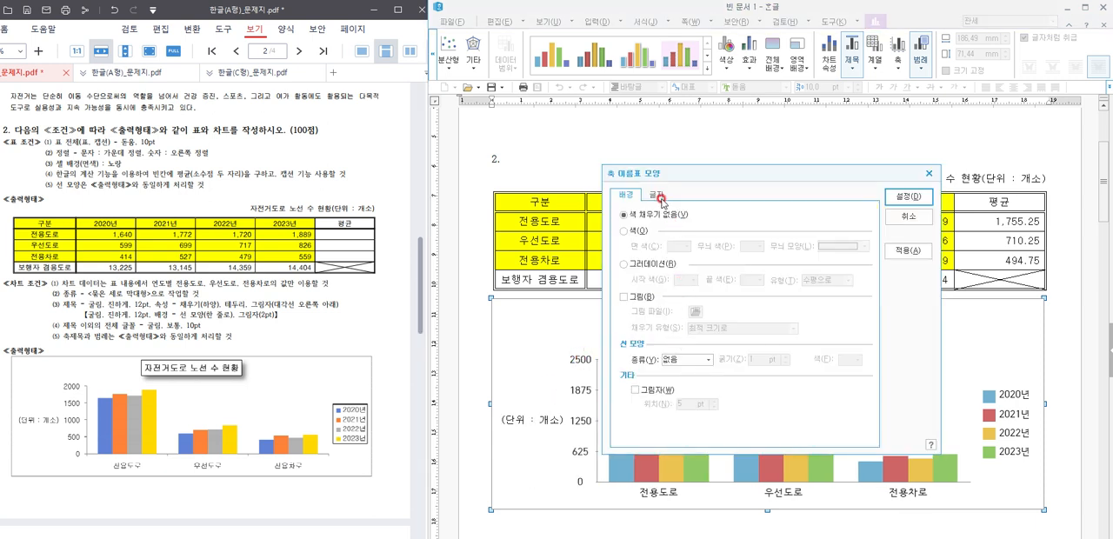
# Step: Set the value axis labels' font to 굴림, 10 pt
pyautogui.click(658, 196)
pyautogui.click(688, 358)
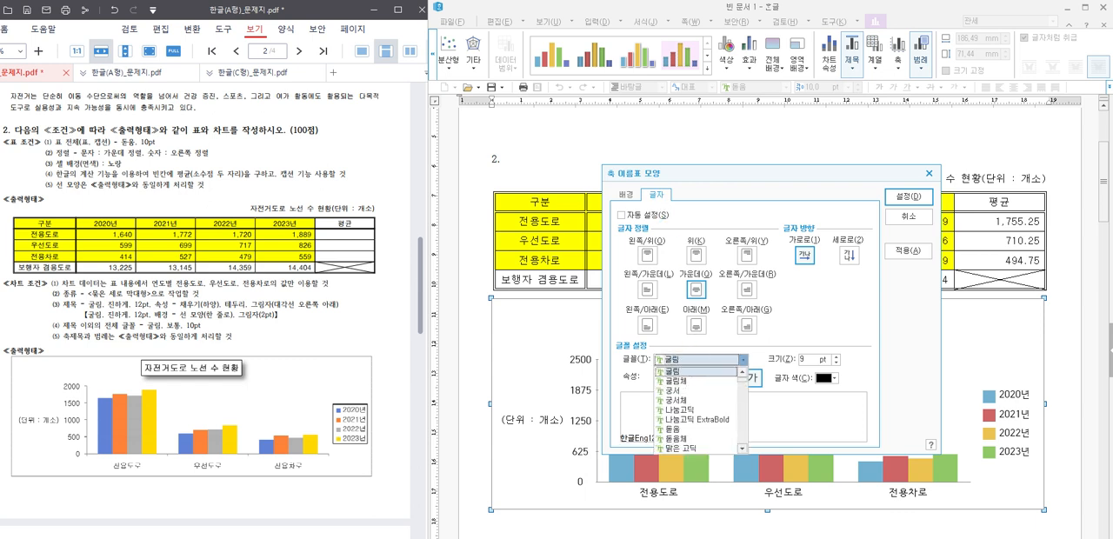
pyautogui.press('Return')
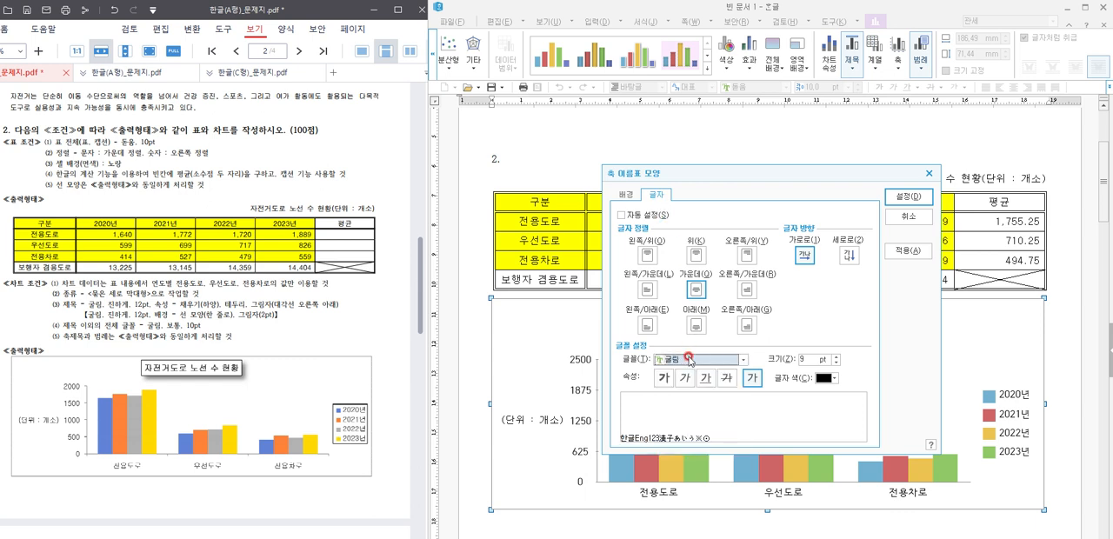
pyautogui.click(836, 362)
pyautogui.click(909, 198)
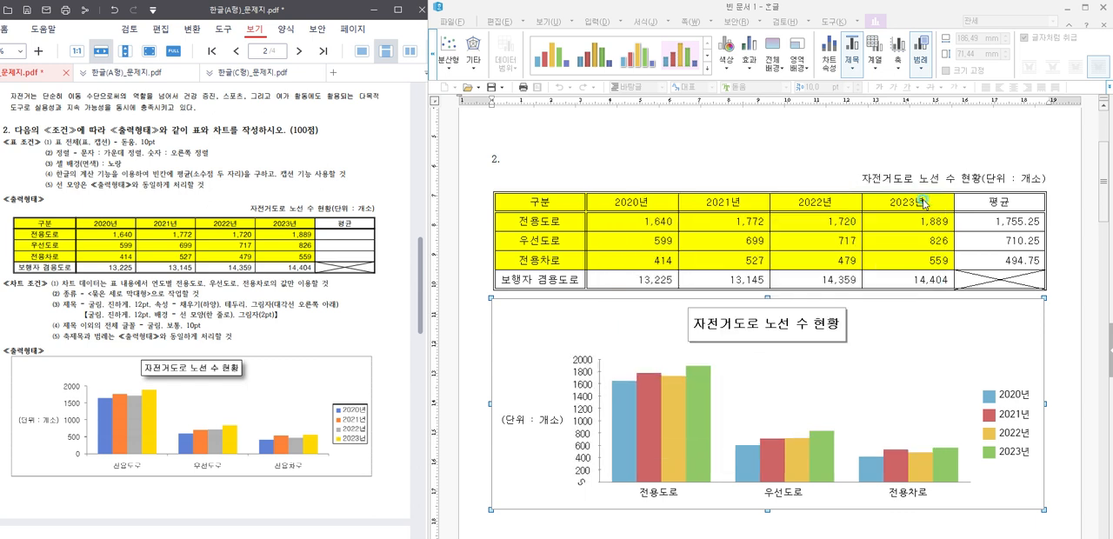
# Step: Set the category axis labels' font to 굴림, 10 pt
pyautogui.doubleClick(800, 499)
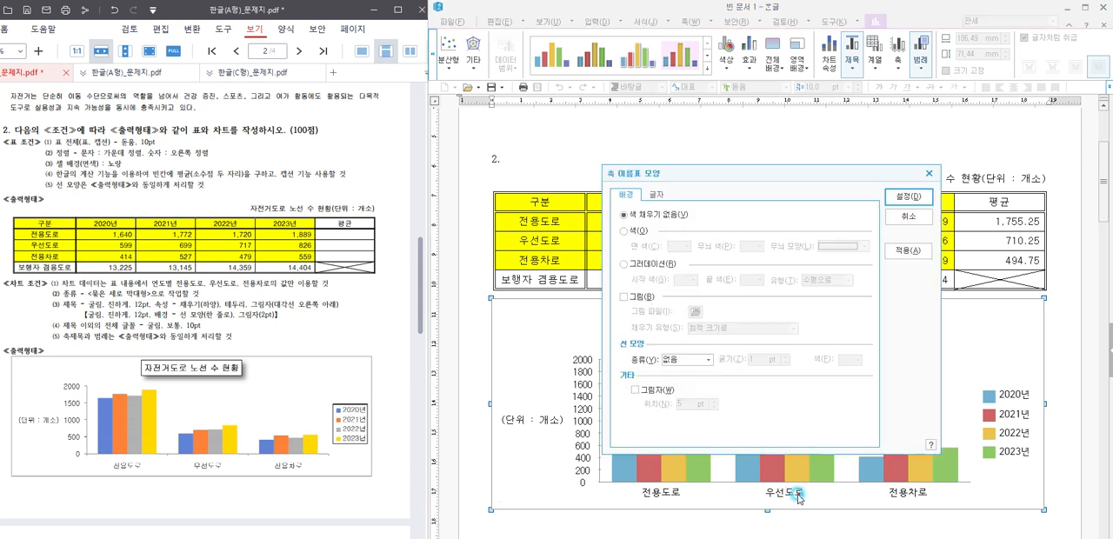
pyautogui.click(655, 200)
pyautogui.click(678, 360)
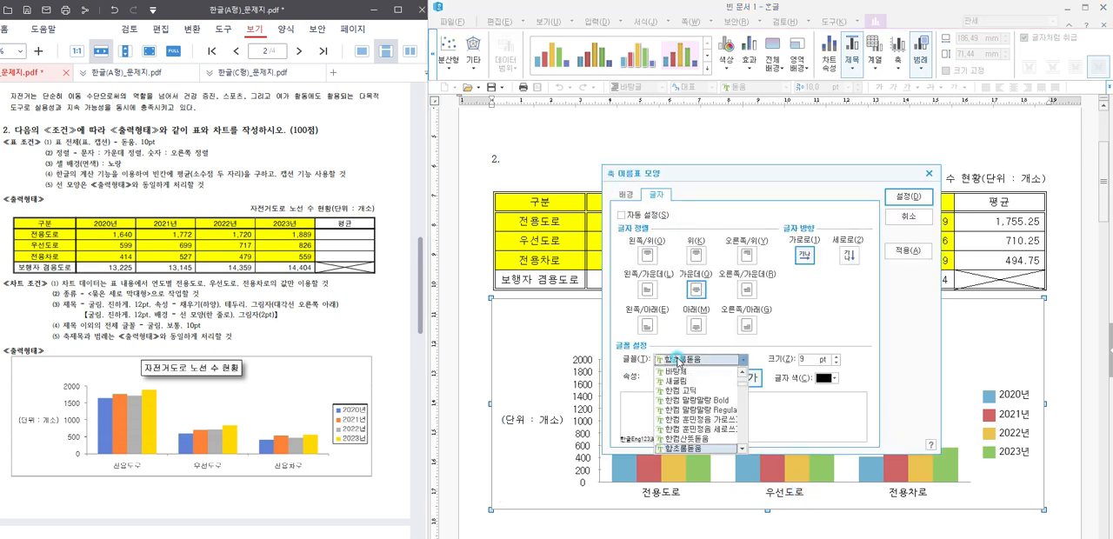
pyautogui.write('굴림')
pyautogui.press('Return')
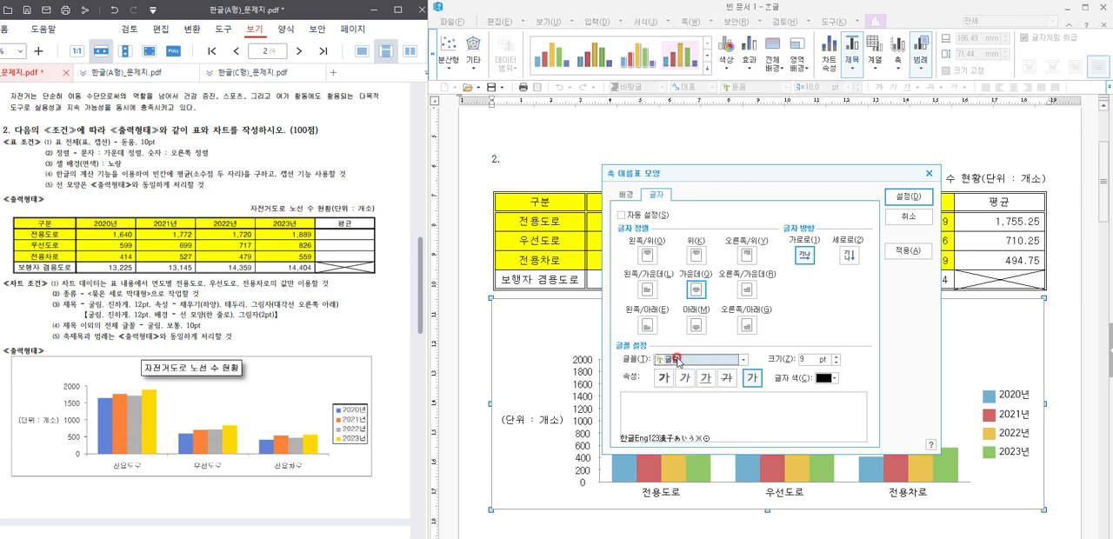
pyautogui.click(836, 355)
pyautogui.click(908, 198)
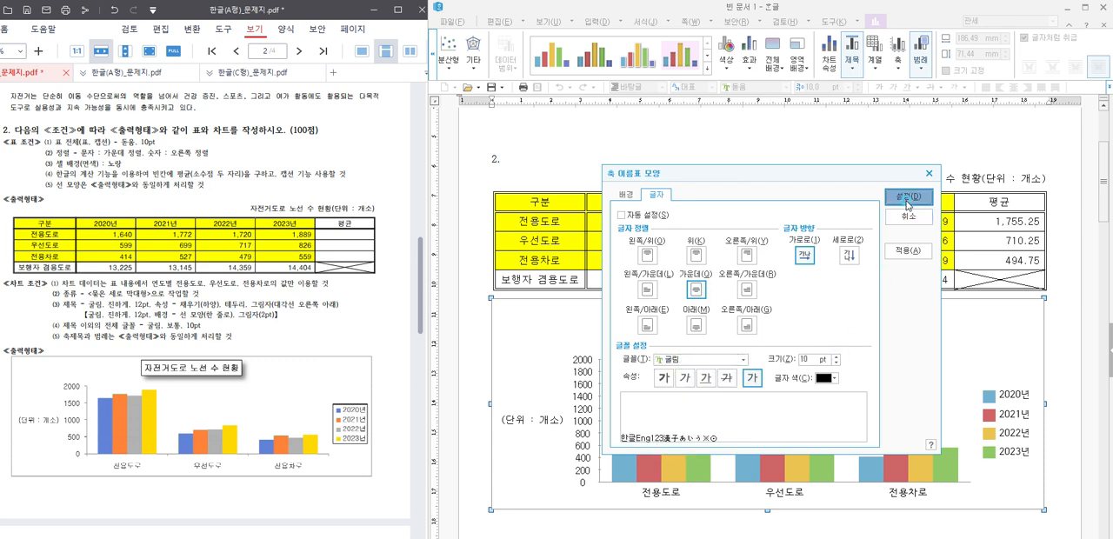
# Step: Give the chart legend a single-line border (한 줄로) in black
pyautogui.doubleClick(1015, 442)
pyautogui.click(682, 359)
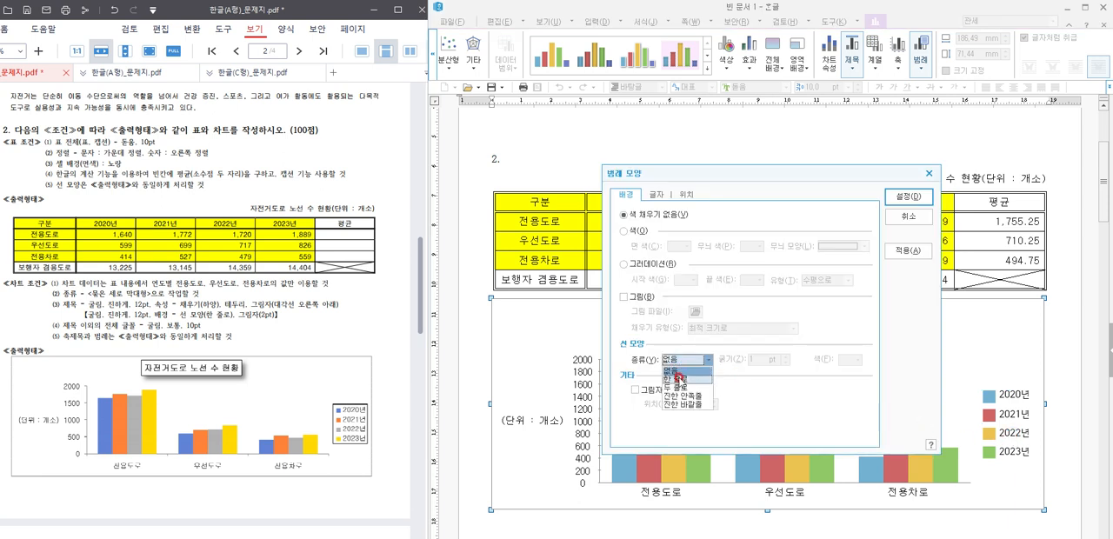
pyautogui.click(679, 378)
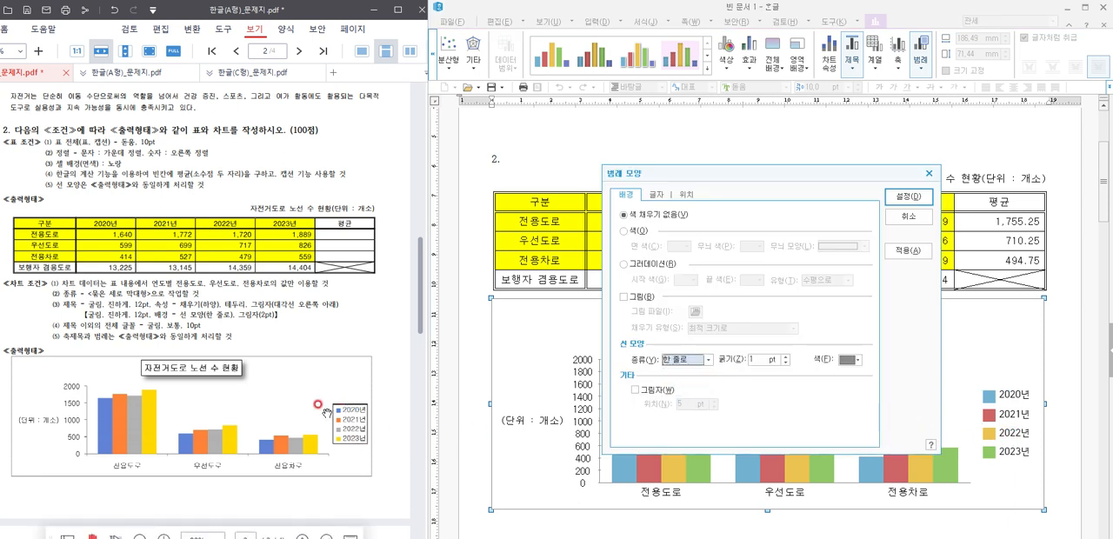
pyautogui.click(857, 359)
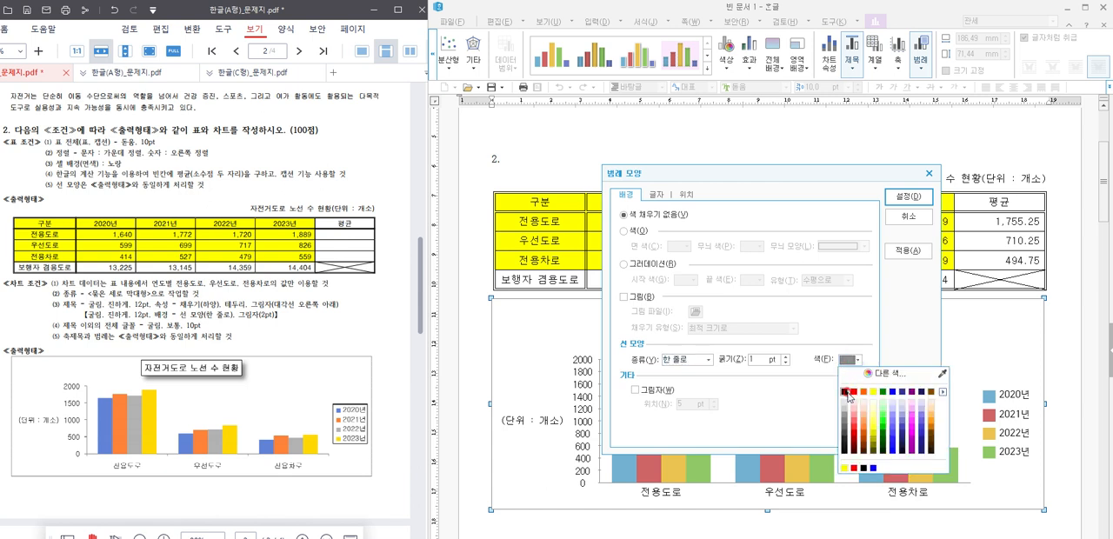
pyautogui.click(845, 392)
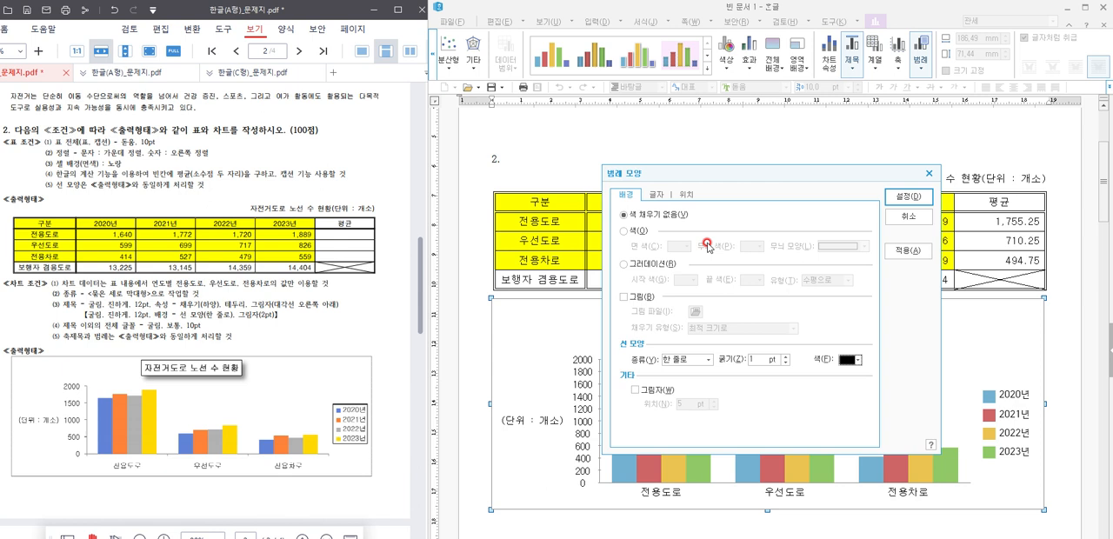
# Step: Set the legend's font to 굴림, 10 pt, and apply the legend formatting
pyautogui.click(657, 194)
pyautogui.click(695, 365)
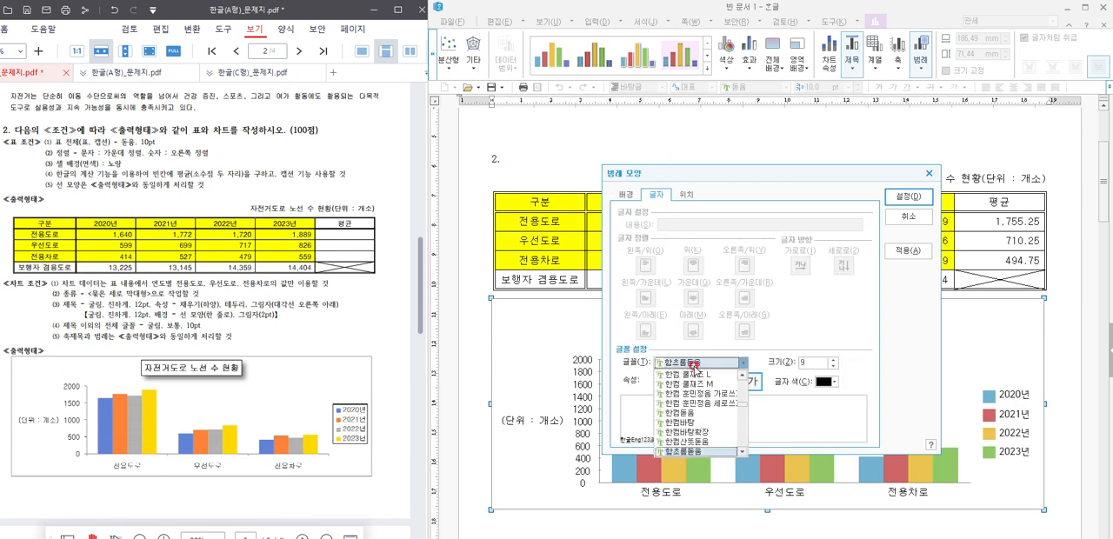
pyautogui.write('굴림')
pyautogui.click(694, 366)
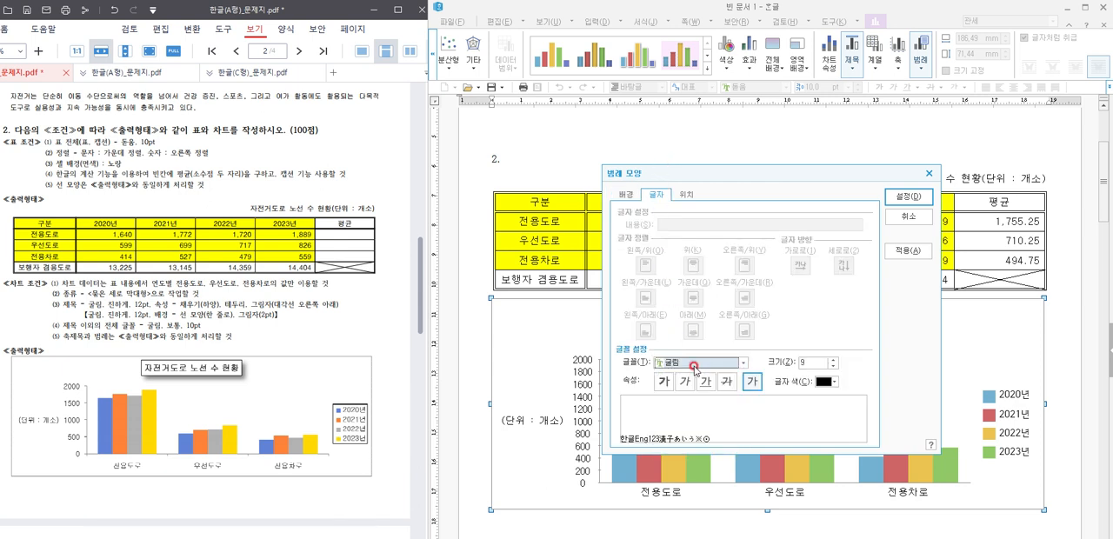
pyautogui.click(904, 196)
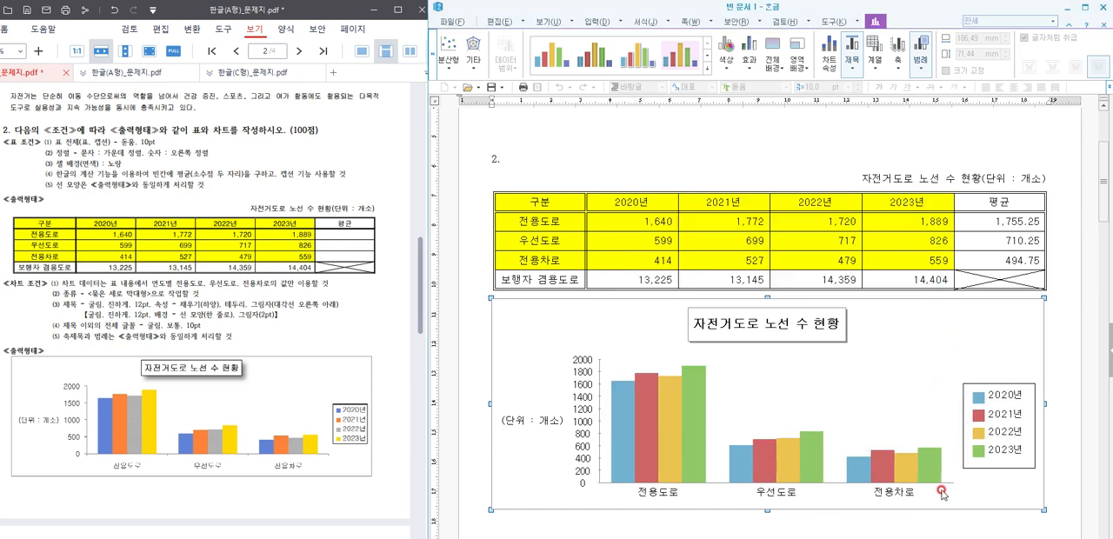
# Step: Turn off automatic scaling for the vertical value axis (세로 값 축), set its major divisions (큰 눈금선) to 4, and apply
pyautogui.click(580, 380)
pyautogui.rightClick(588, 387)
pyautogui.moveTo(622, 437)
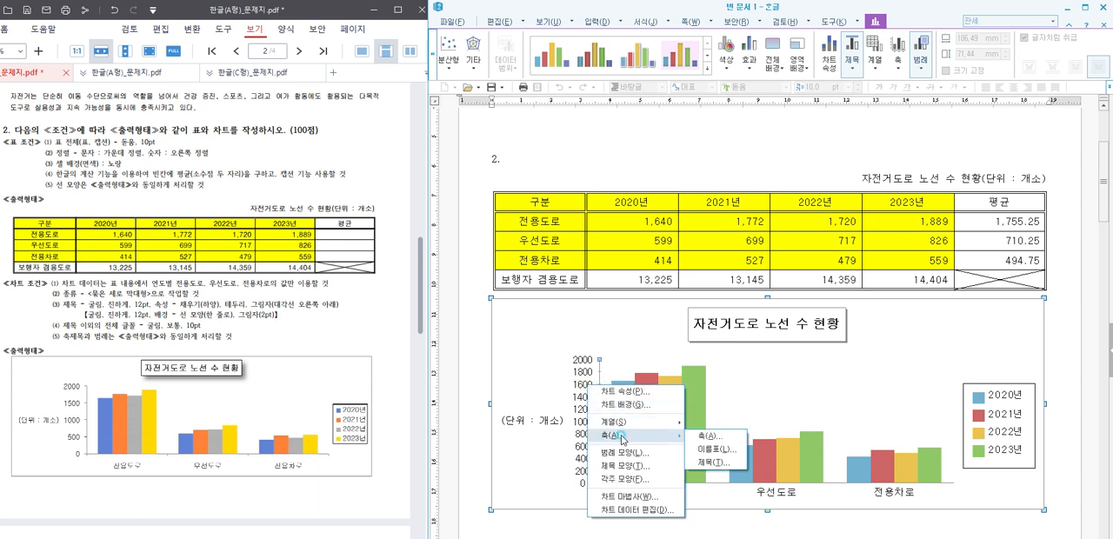
pyautogui.click(739, 435)
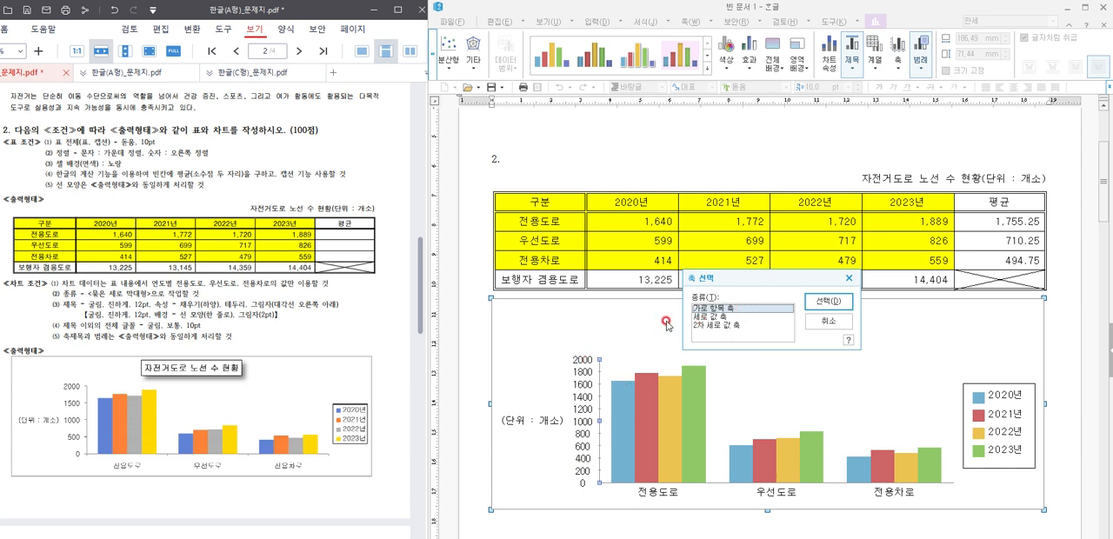
pyautogui.click(704, 317)
pyautogui.click(825, 304)
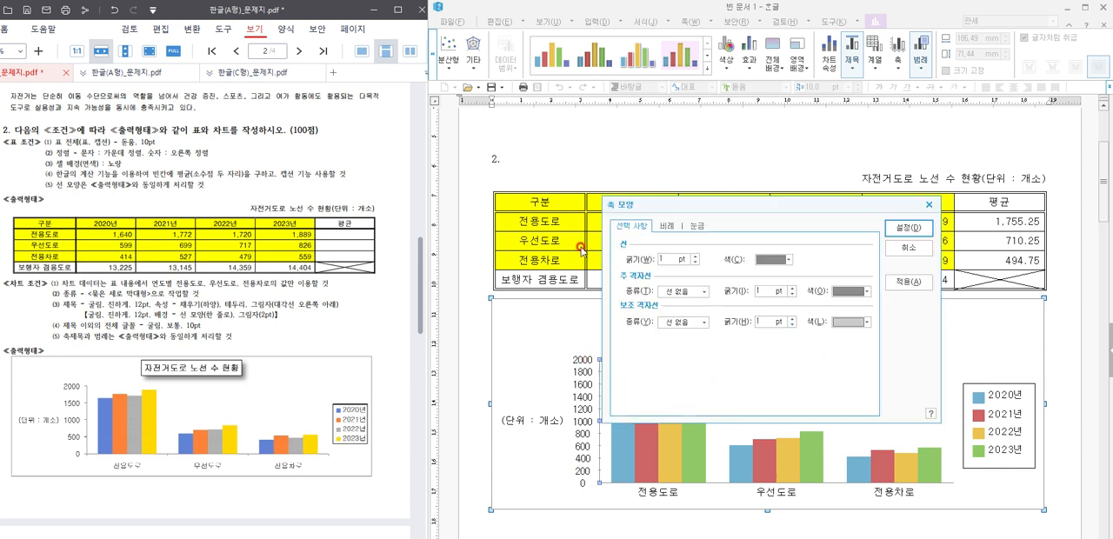
pyautogui.click(667, 228)
pyautogui.click(654, 262)
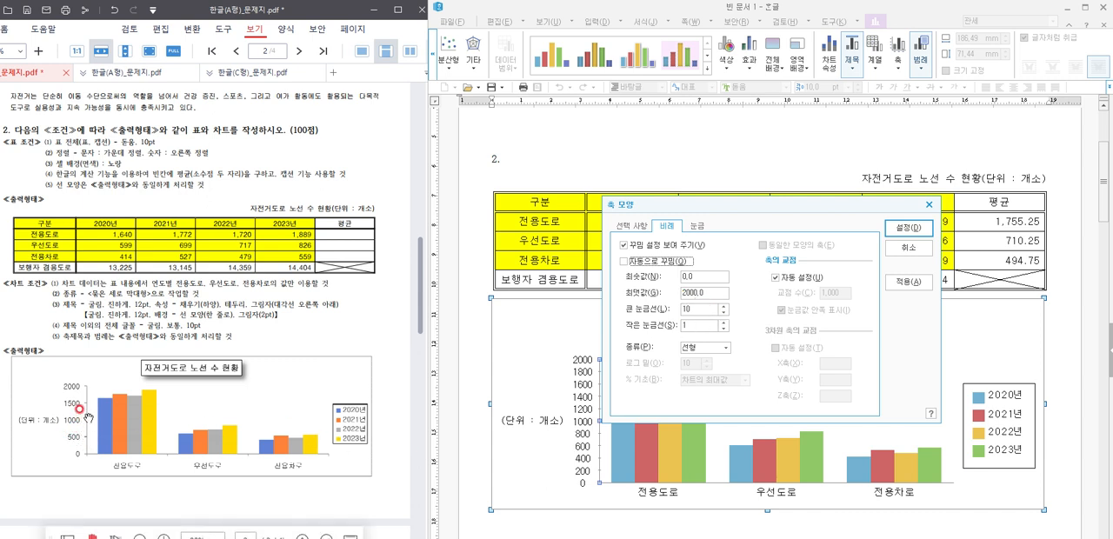
pyautogui.click(723, 312)
pyautogui.click(723, 311)
pyautogui.click(724, 311)
pyautogui.click(908, 282)
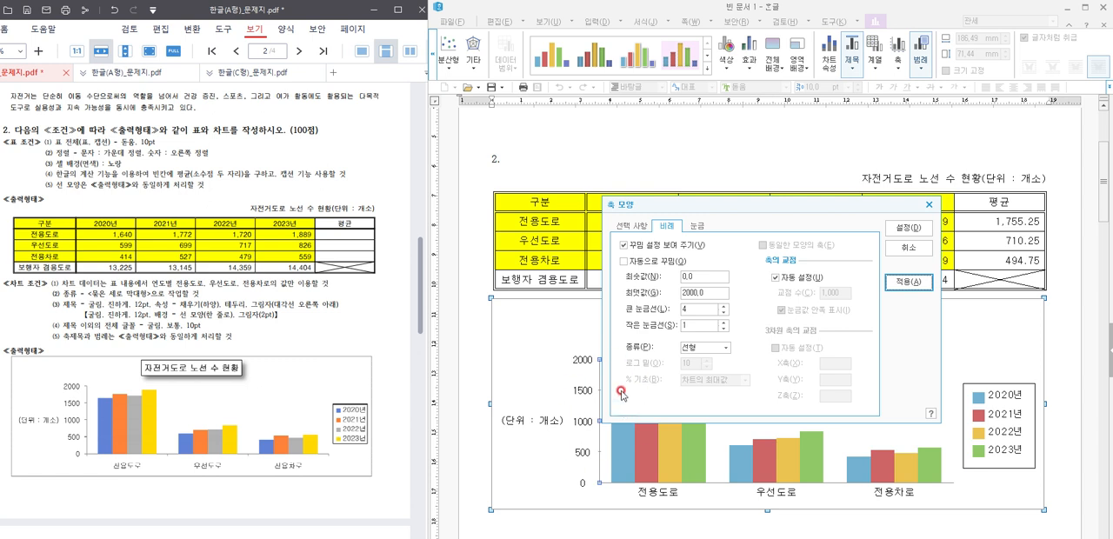
# Step: Set the vertical value axis tick marks to the outside position (바깥쪽) and confirm the axis formatting
pyautogui.moveTo(657, 203); pyautogui.dragTo(707, 205)
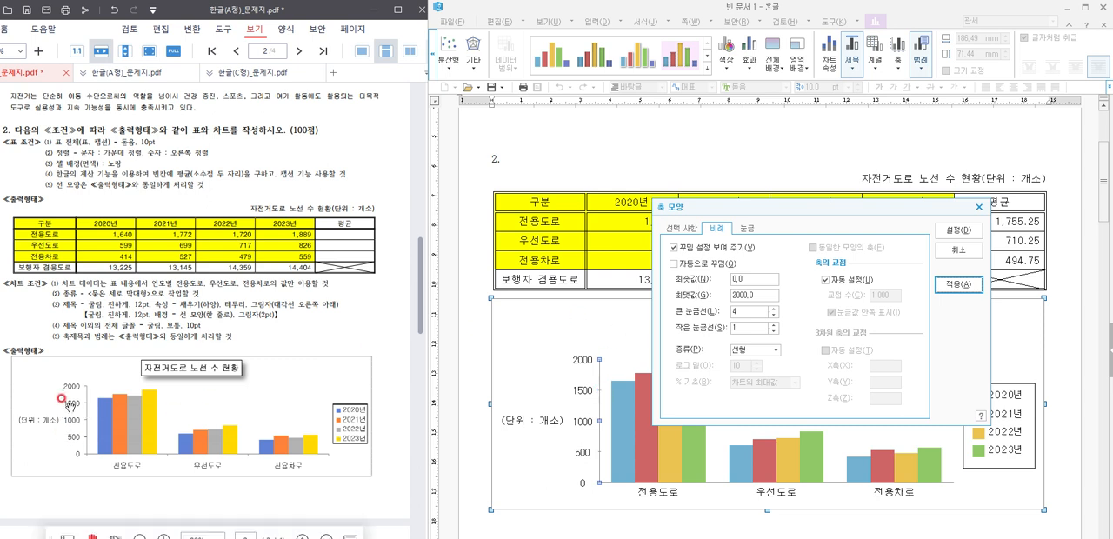
pyautogui.click(747, 228)
pyautogui.click(722, 301)
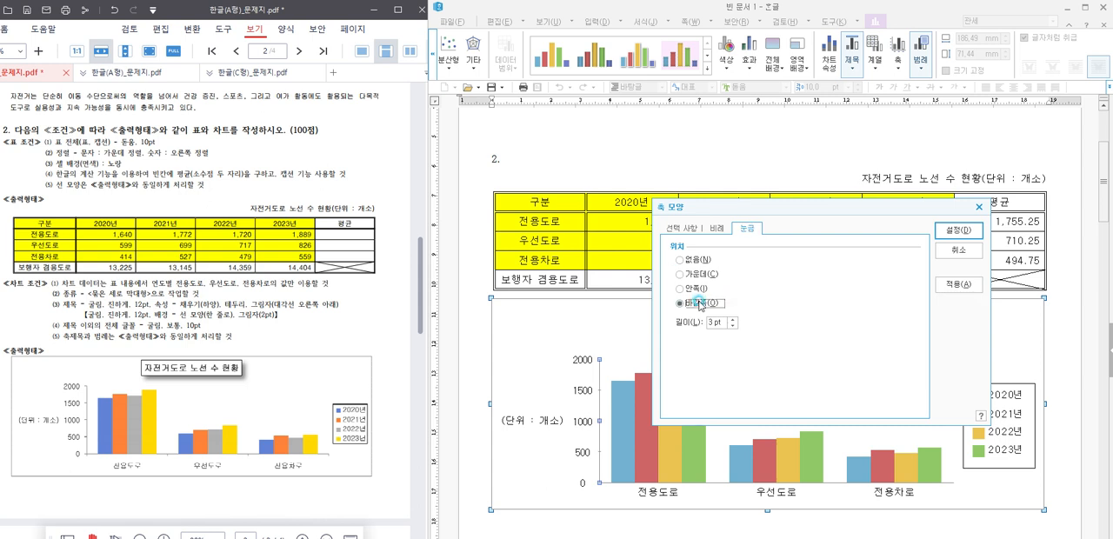
pyautogui.click(955, 287)
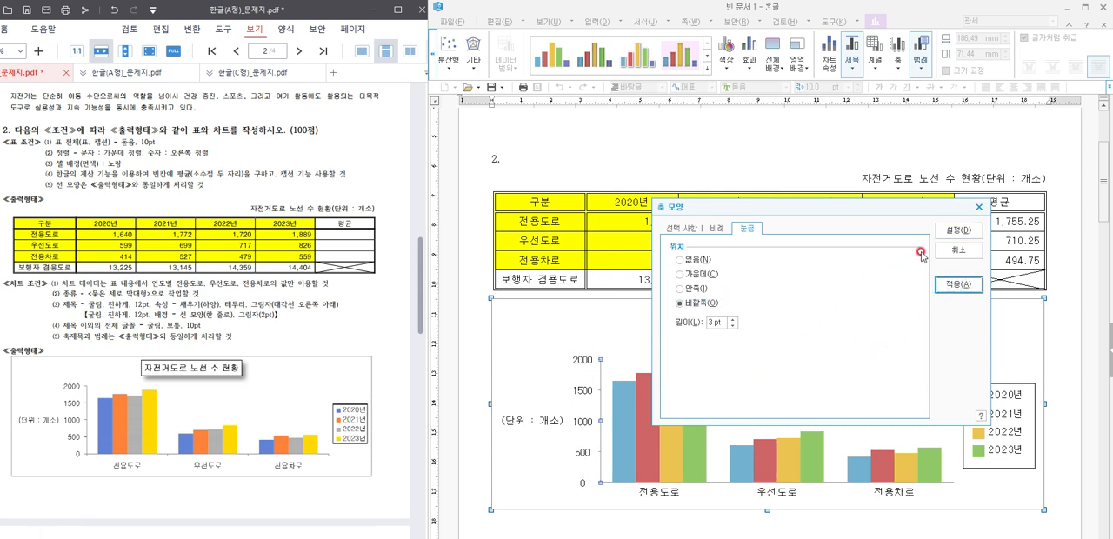
pyautogui.click(958, 230)
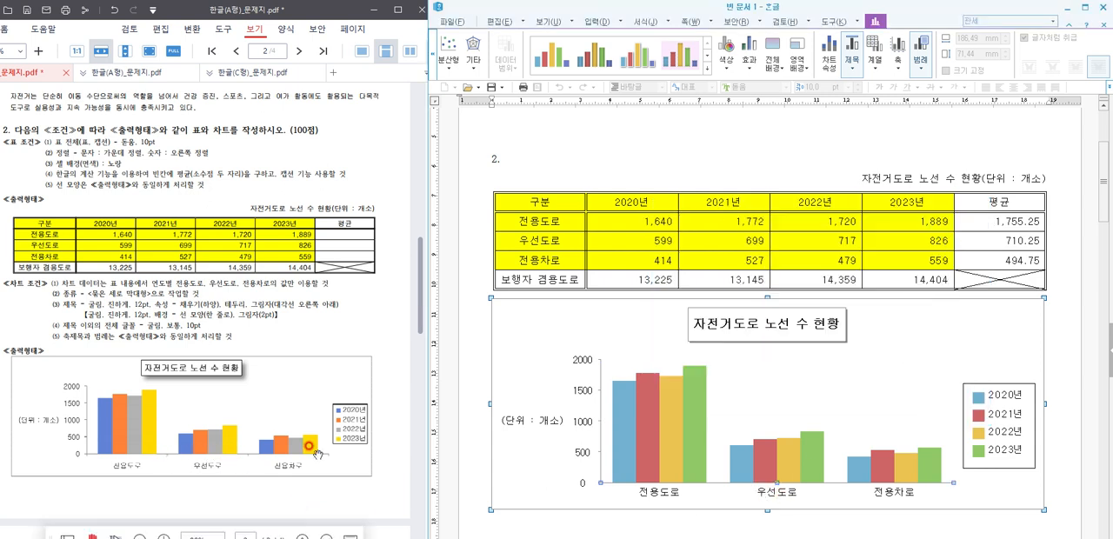
# Step: Set the horizontal category axis (가로 항목 축) tick marks to the outside position (바깥쪽) and confirm the axis formatting
pyautogui.rightClick(780, 490)
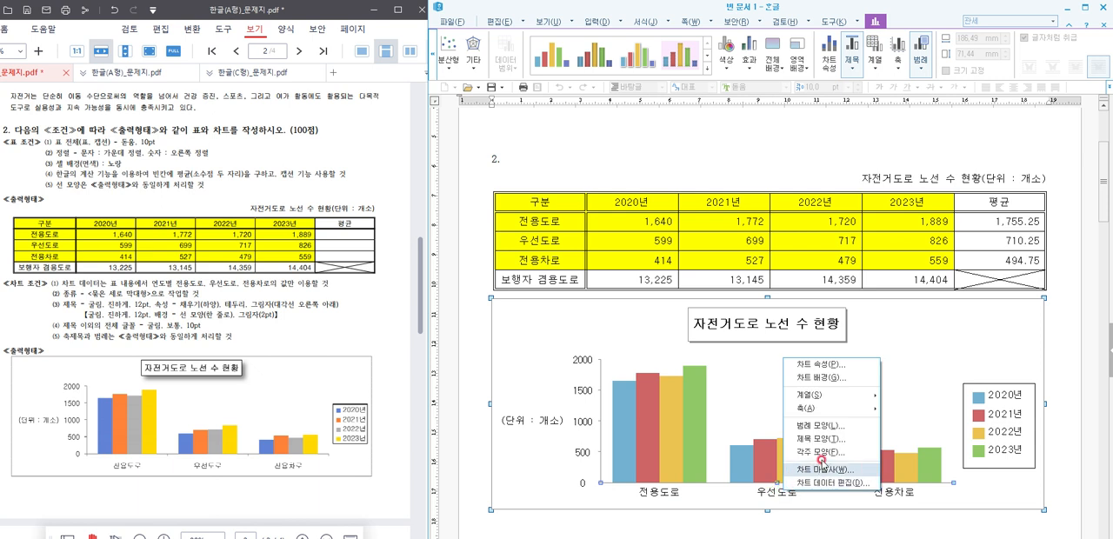
pyautogui.moveTo(821, 408)
pyautogui.click(904, 412)
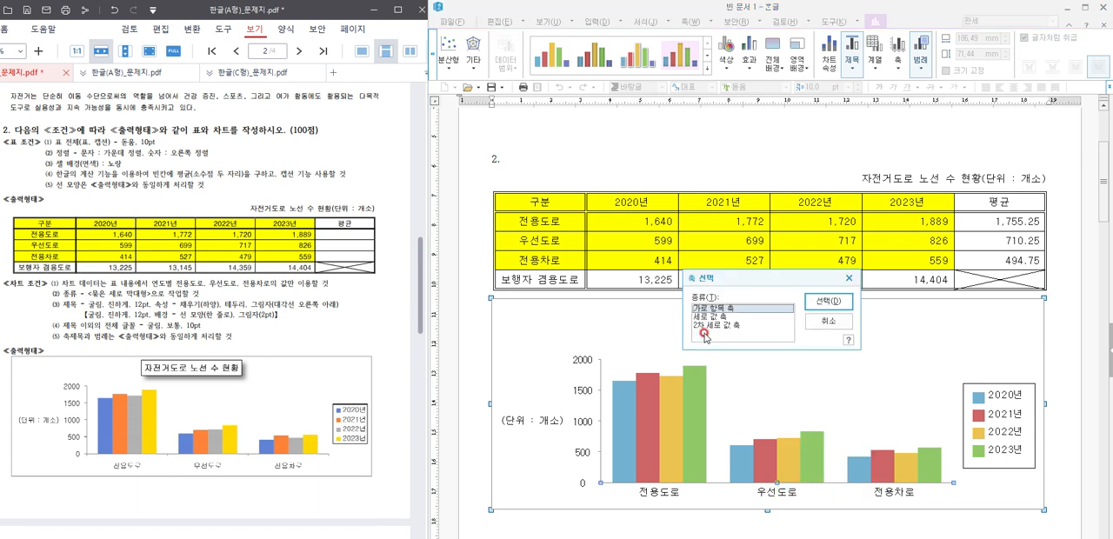
pyautogui.click(828, 301)
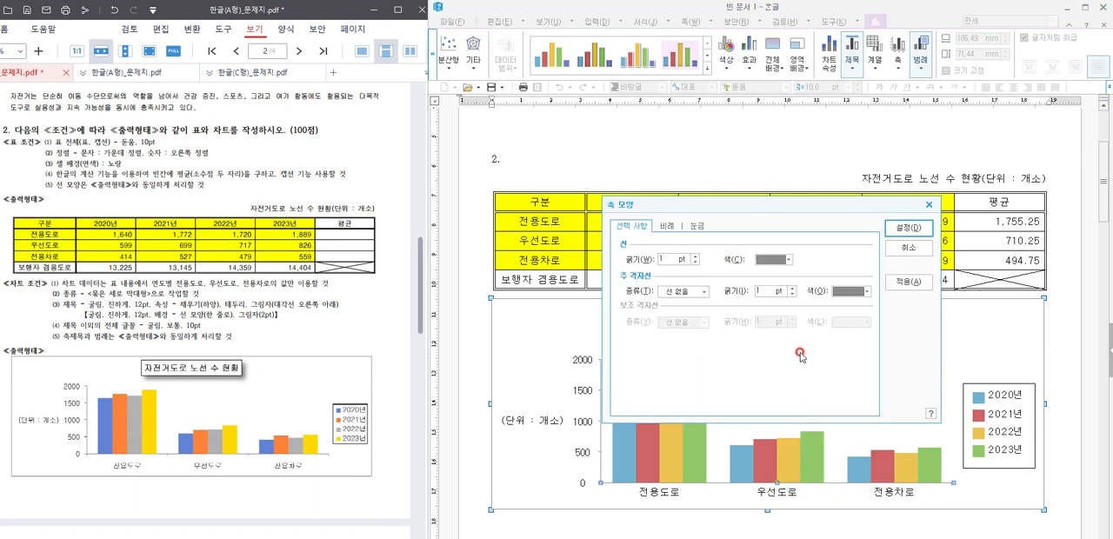
pyautogui.click(696, 226)
pyautogui.click(648, 301)
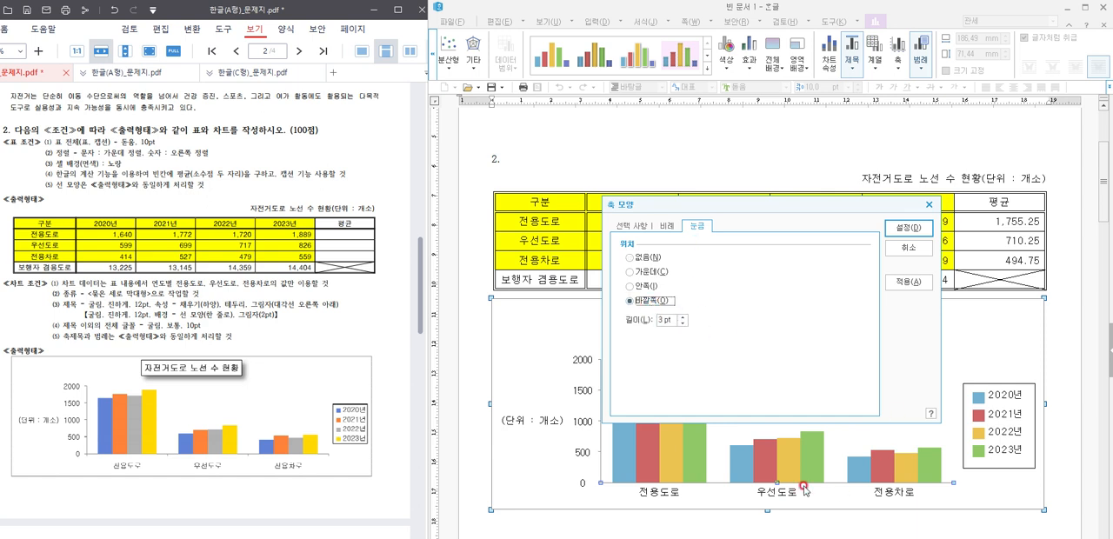
pyautogui.click(908, 282)
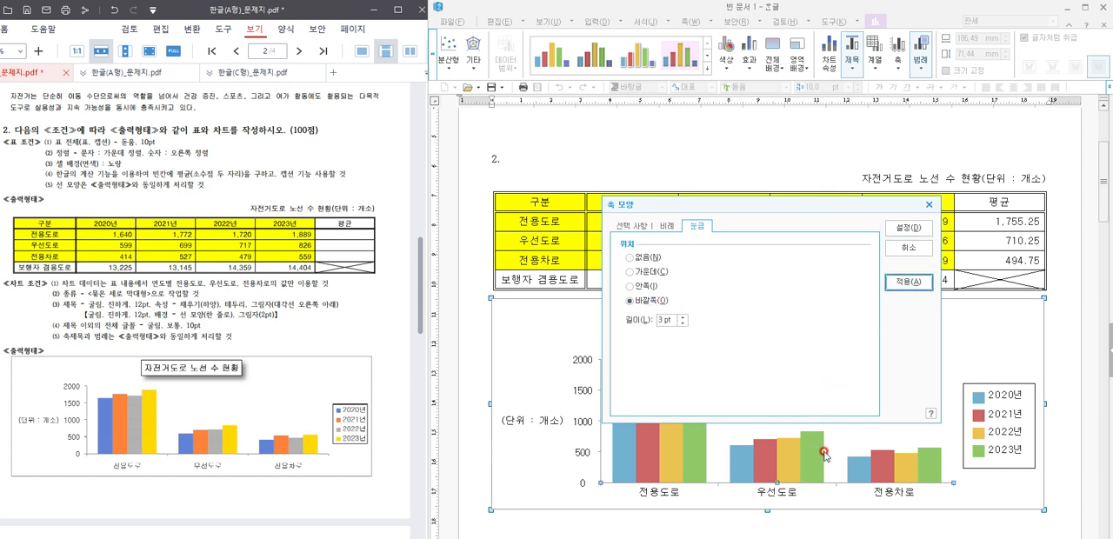
pyautogui.click(908, 228)
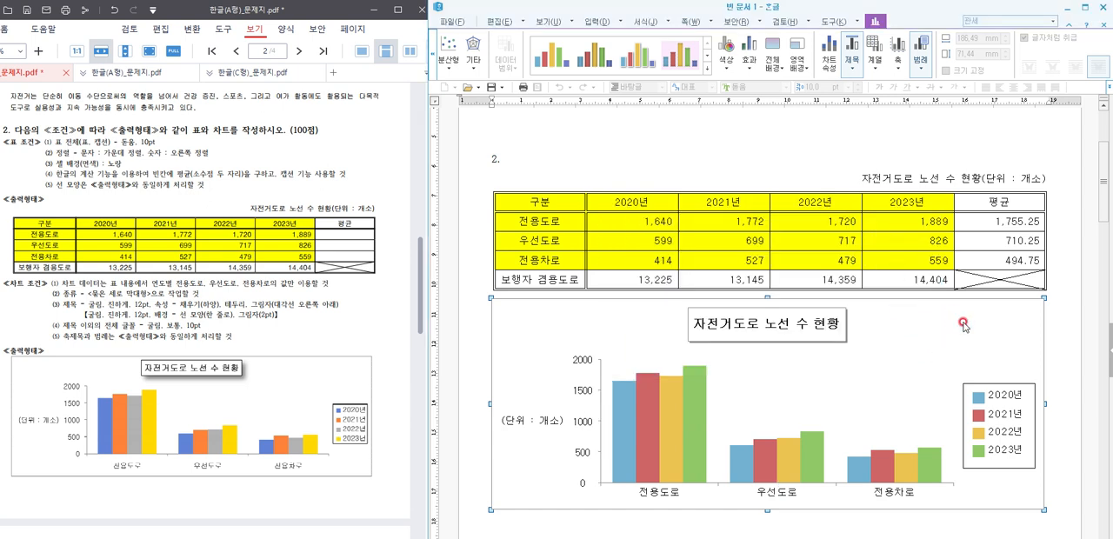
# Step: Leave the chart's editing mode and return to the document to check the table and chart
pyautogui.scroll(-3, 961, 323)
pyautogui.click(867, 392)
pyautogui.scroll(1, 872, 389)
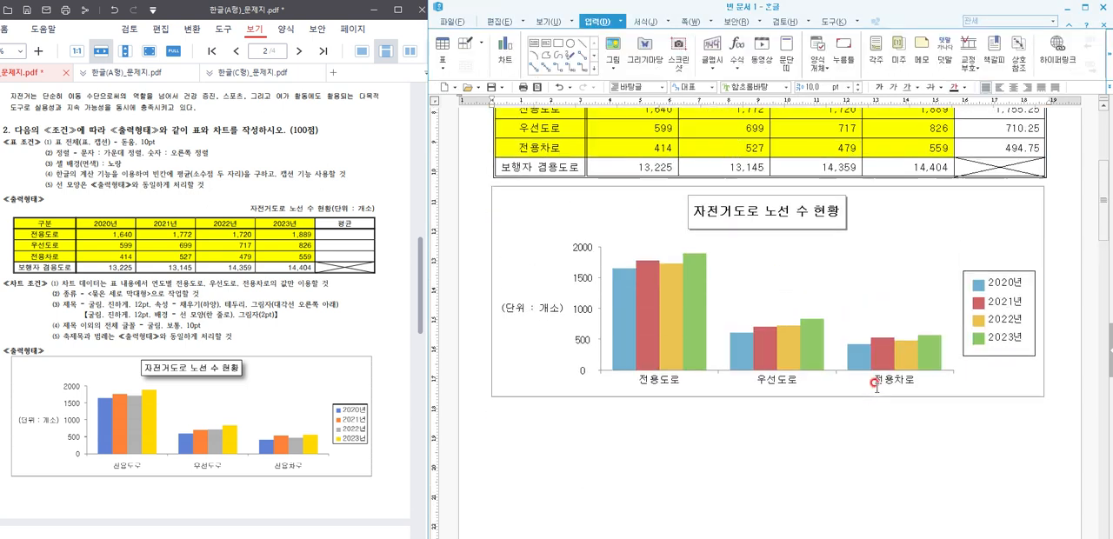
pyautogui.scroll(2, 876, 386)
pyautogui.click(751, 425)
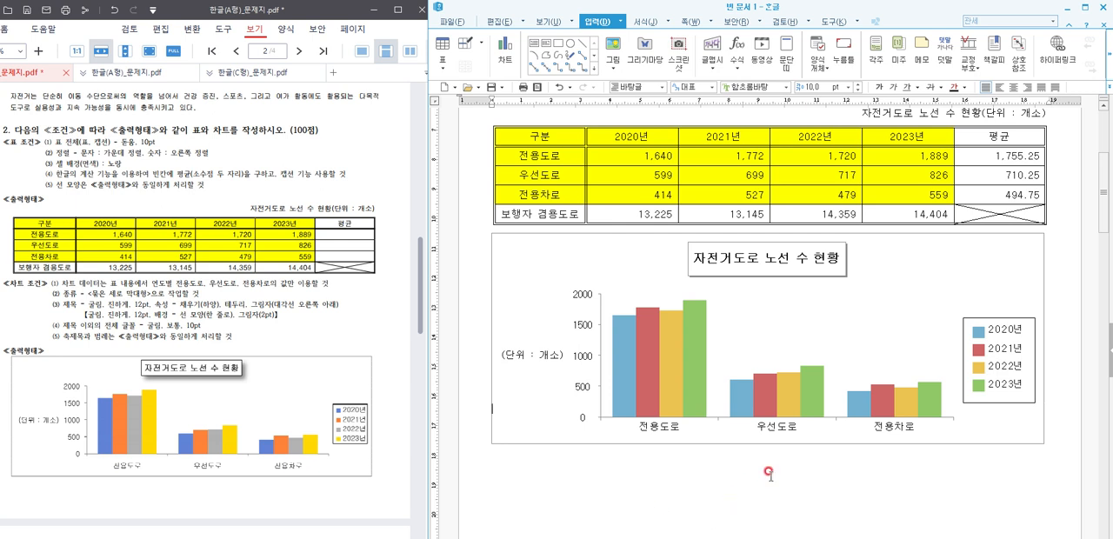
# Step: Insert a blank line between the bicycle-road table and the chart, and check the page against the question PDF
pyautogui.scroll(2, 740, 436)
pyautogui.scroll(3, 740, 437)
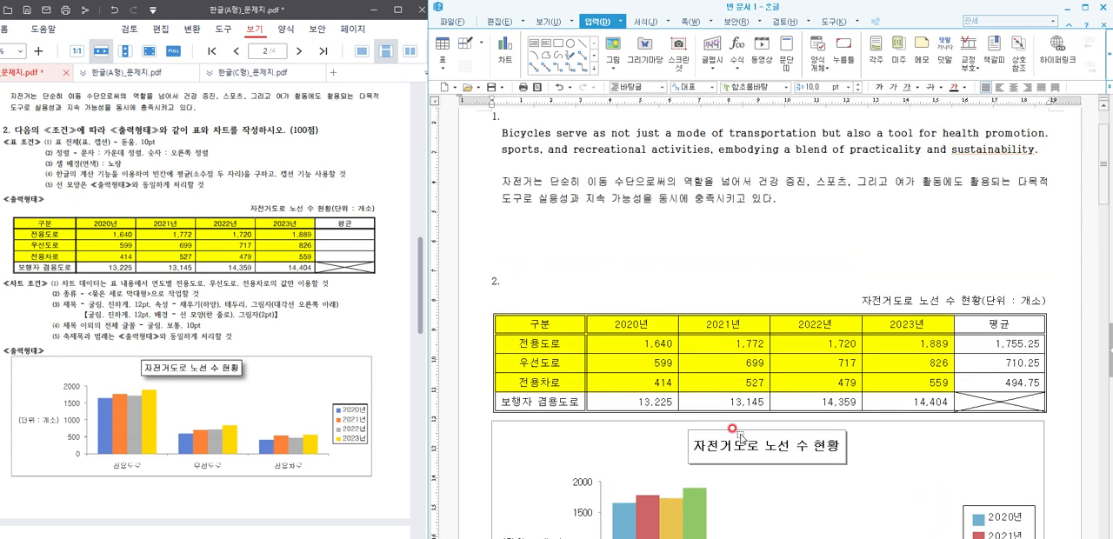
pyautogui.scroll(-5, 735, 434)
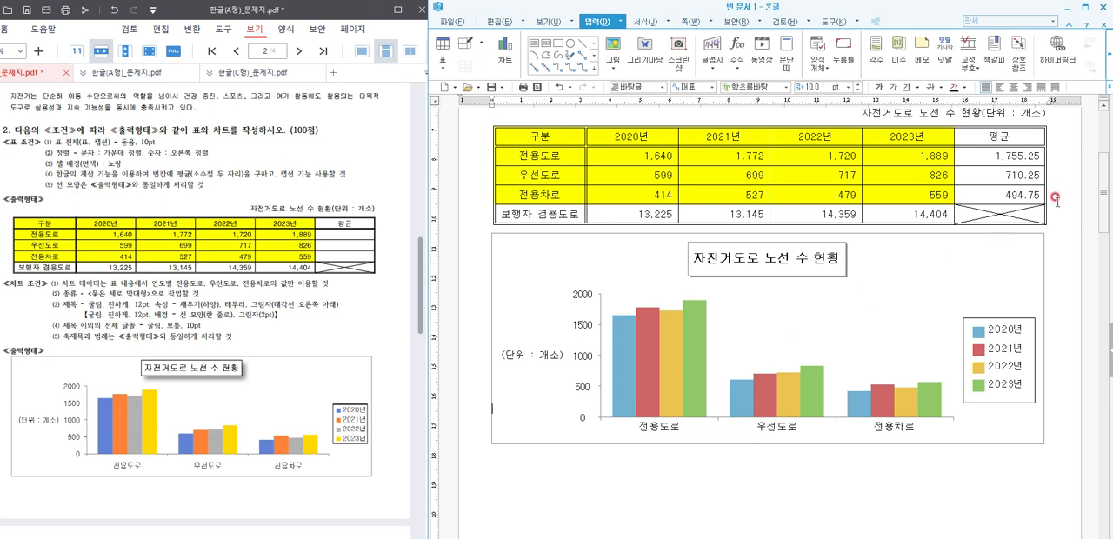
pyautogui.scroll(1, 1055, 195)
pyautogui.press('Down')
pyautogui.press('Return')
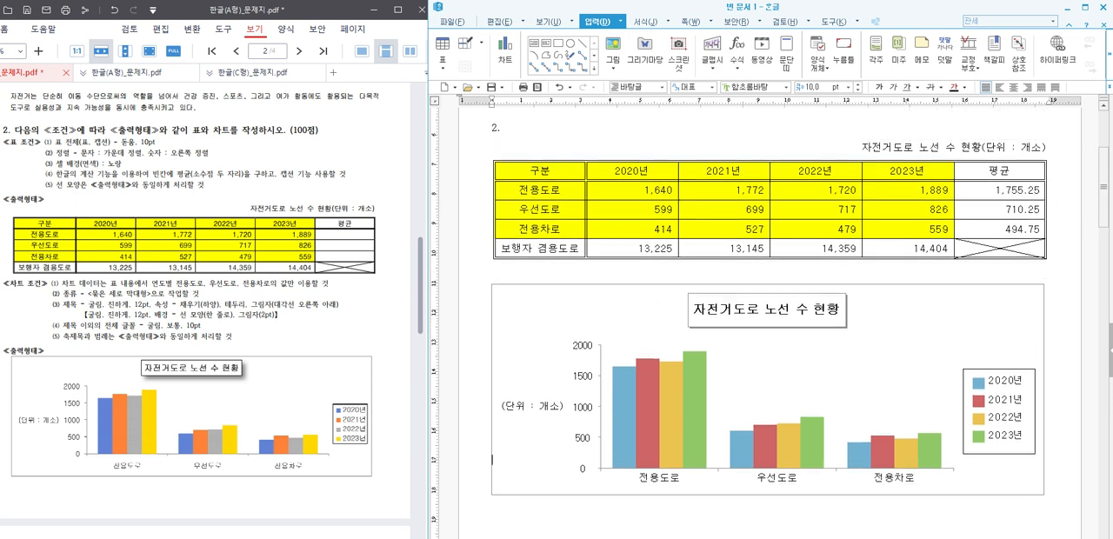
pyautogui.scroll(-6, 835, 354)
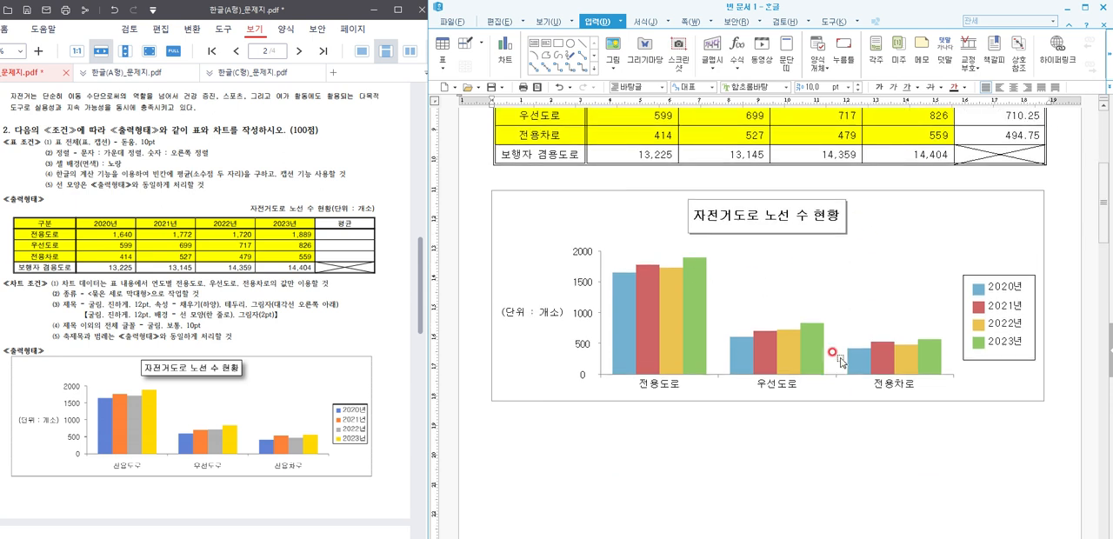
pyautogui.scroll(10, 834, 353)
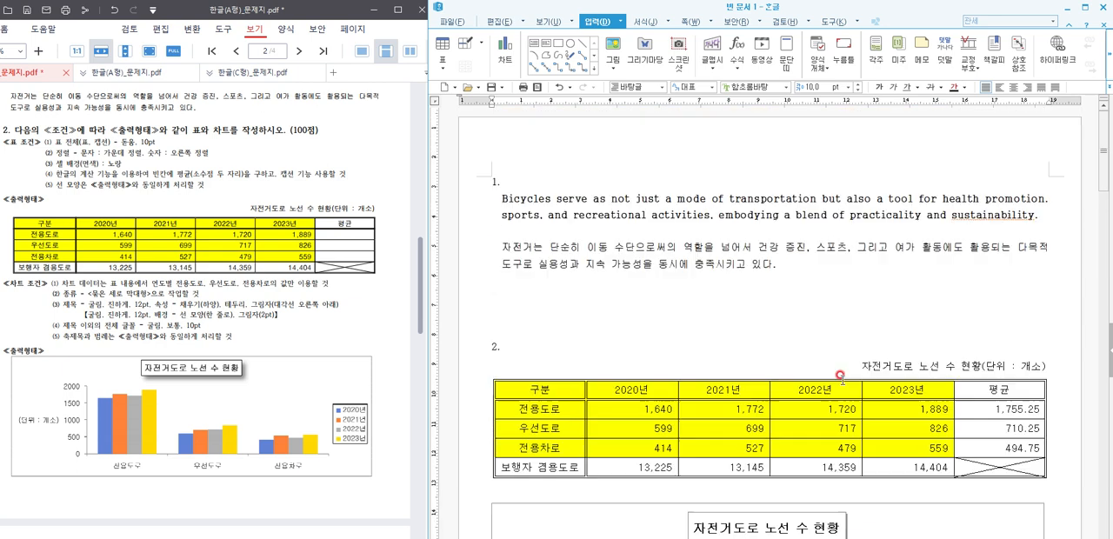
pyautogui.scroll(-8, 840, 366)
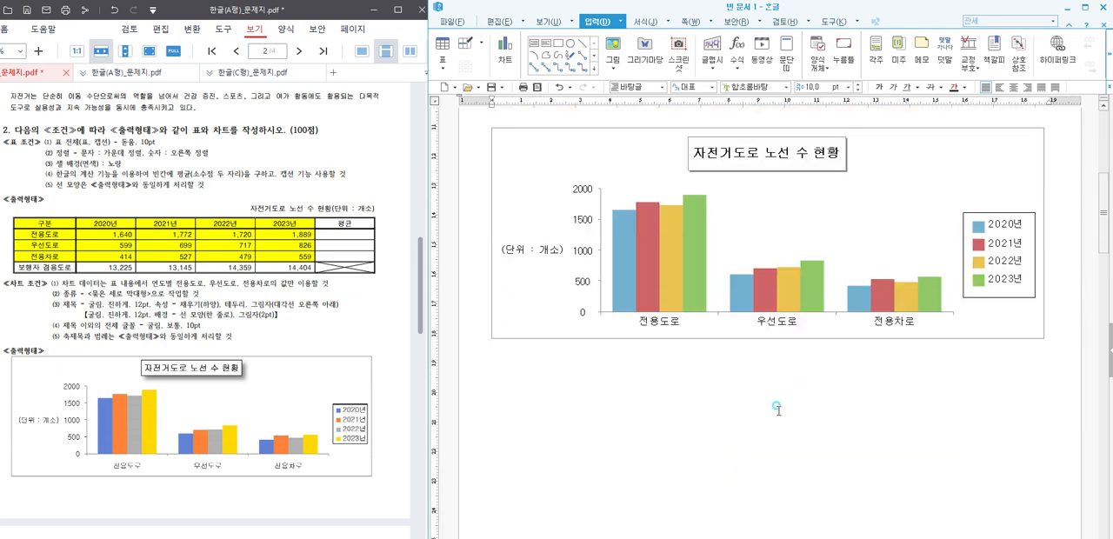
# Step: On the next page, enter the question number "3." and start the line below it with "(1)"
pyautogui.scroll(-10, 574, 217)
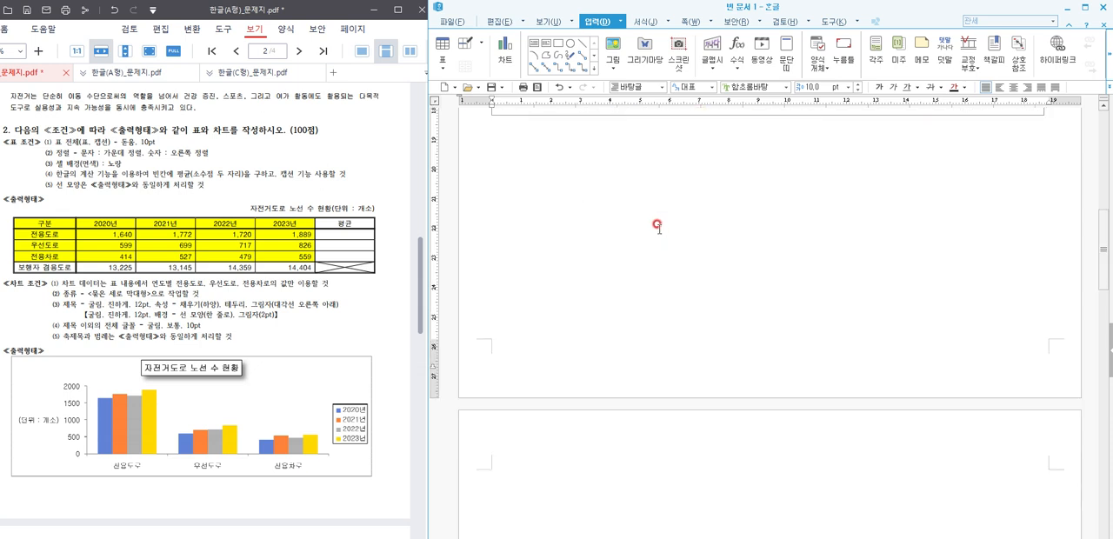
pyautogui.scroll(-9, 259, 325)
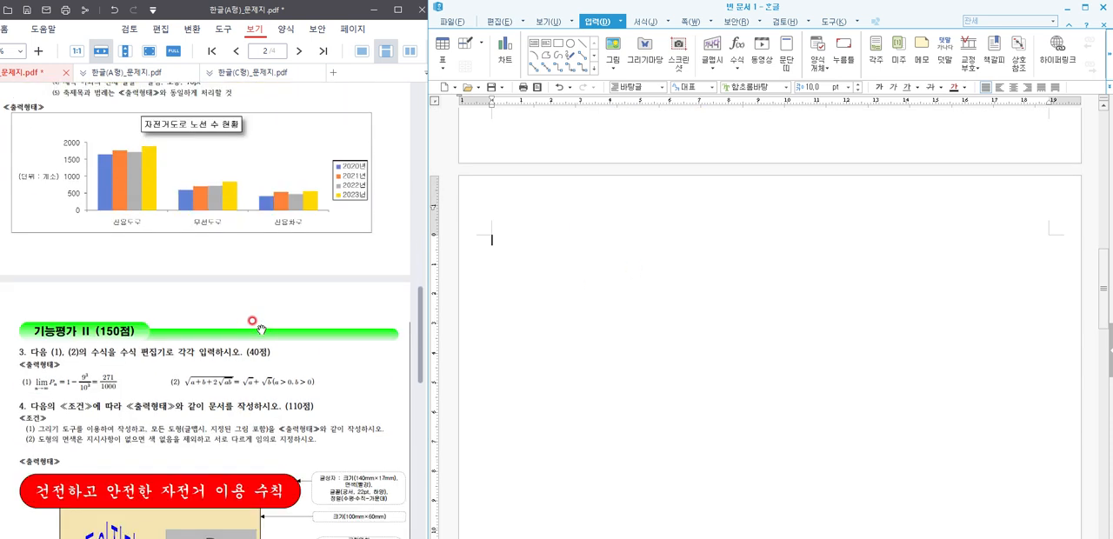
pyautogui.scroll(-1, 261, 328)
pyautogui.write('3.')
pyautogui.press('Return')
pyautogui.write('(1)')
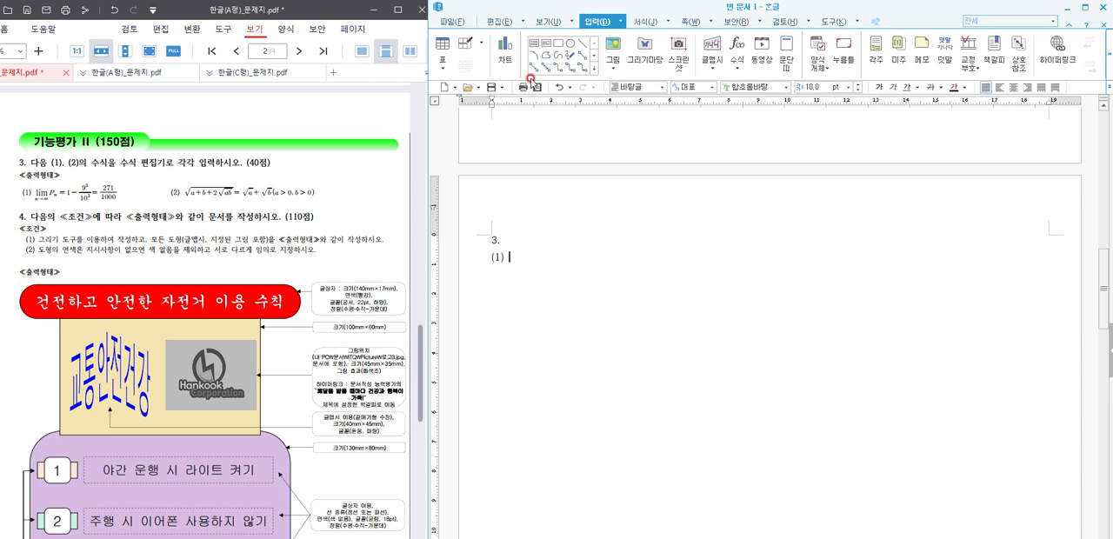
# Step: Insert an equation after "(1)" and begin it with a limit as n→∞
pyautogui.click(736, 48)
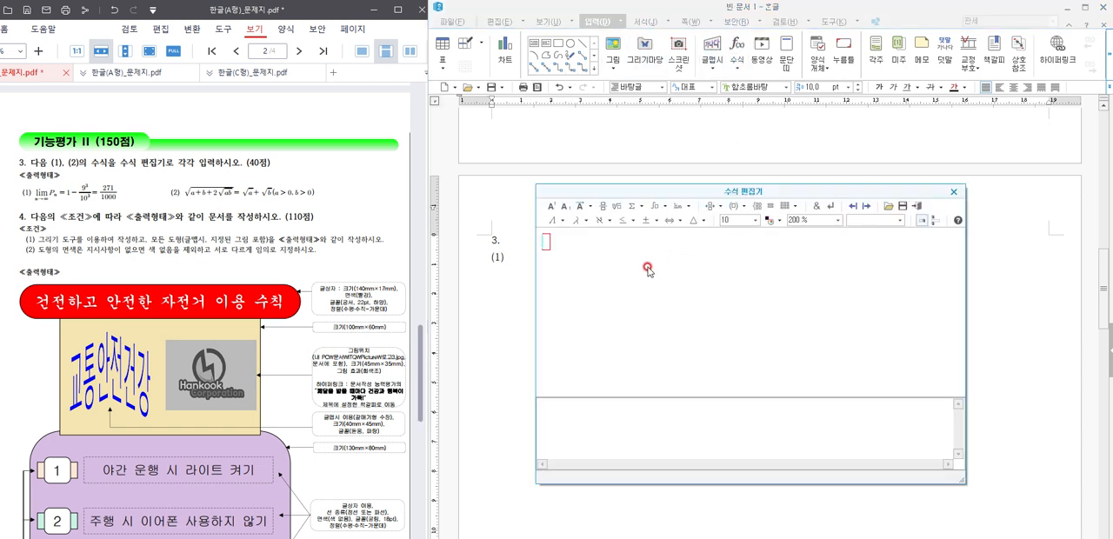
pyautogui.click(689, 207)
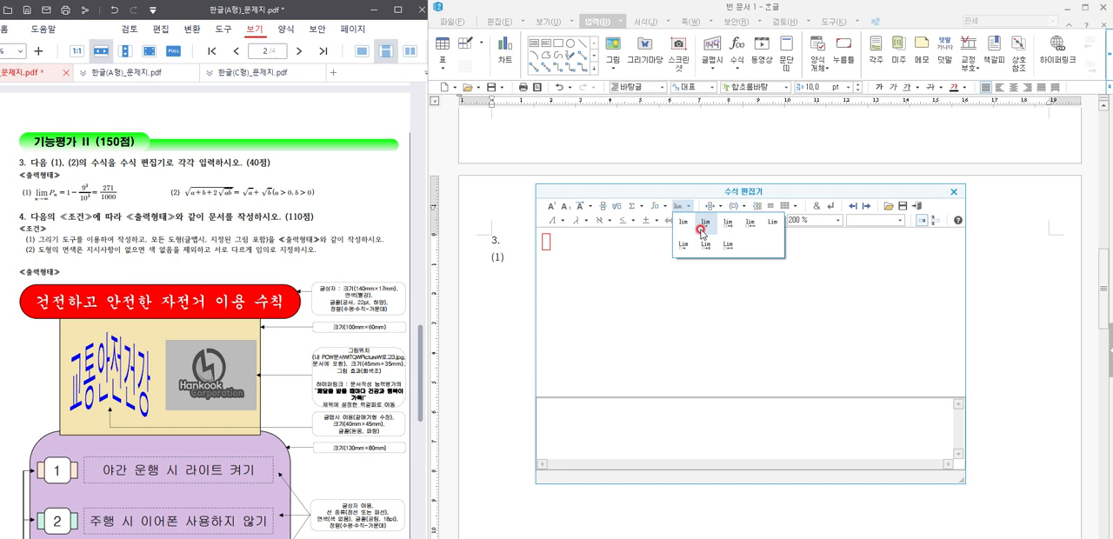
pyautogui.click(701, 229)
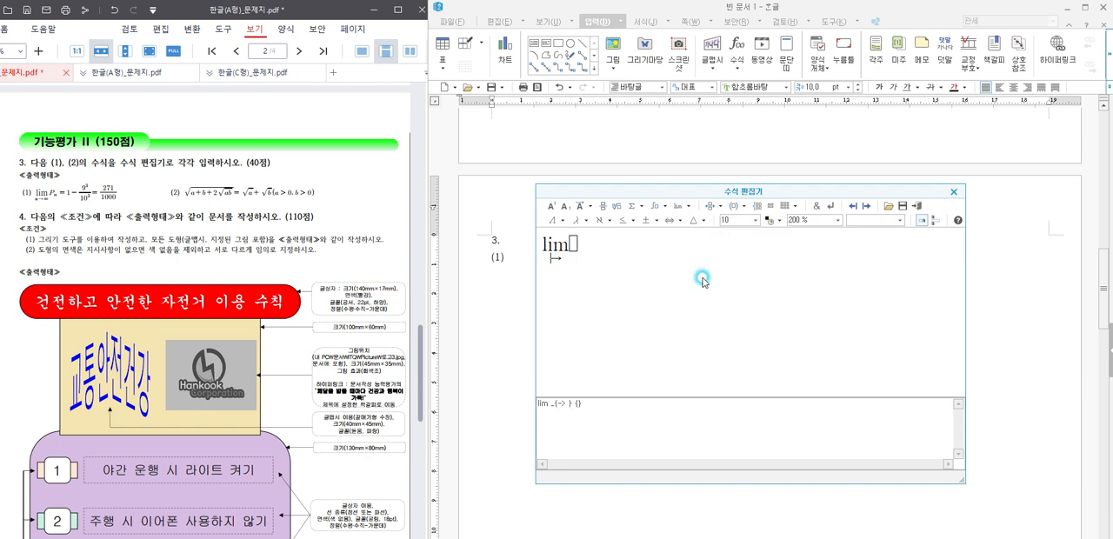
pyautogui.write('n')
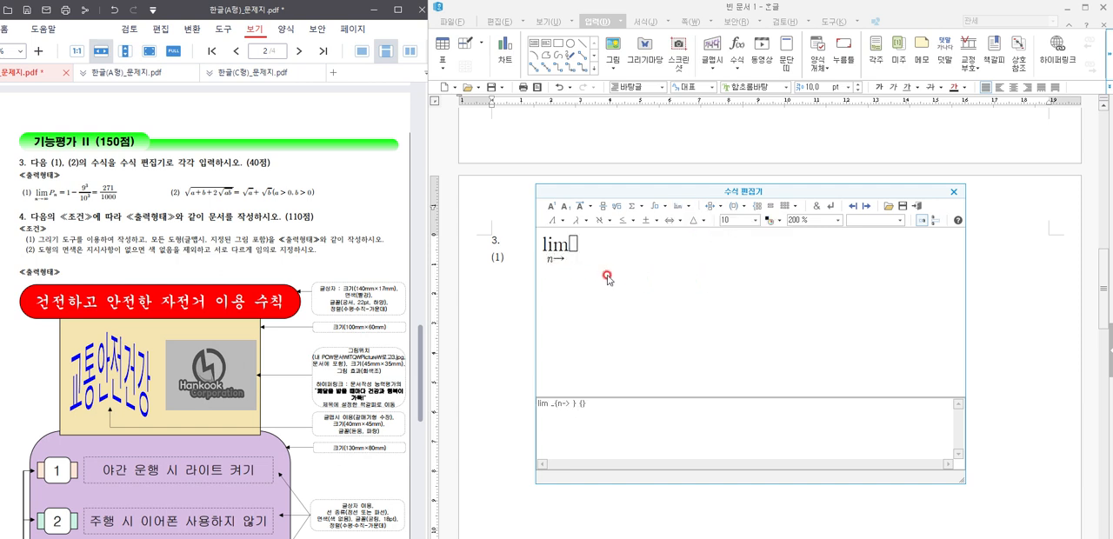
pyautogui.click(609, 221)
pyautogui.click(610, 220)
pyautogui.click(589, 221)
pyautogui.click(590, 222)
pyautogui.click(641, 222)
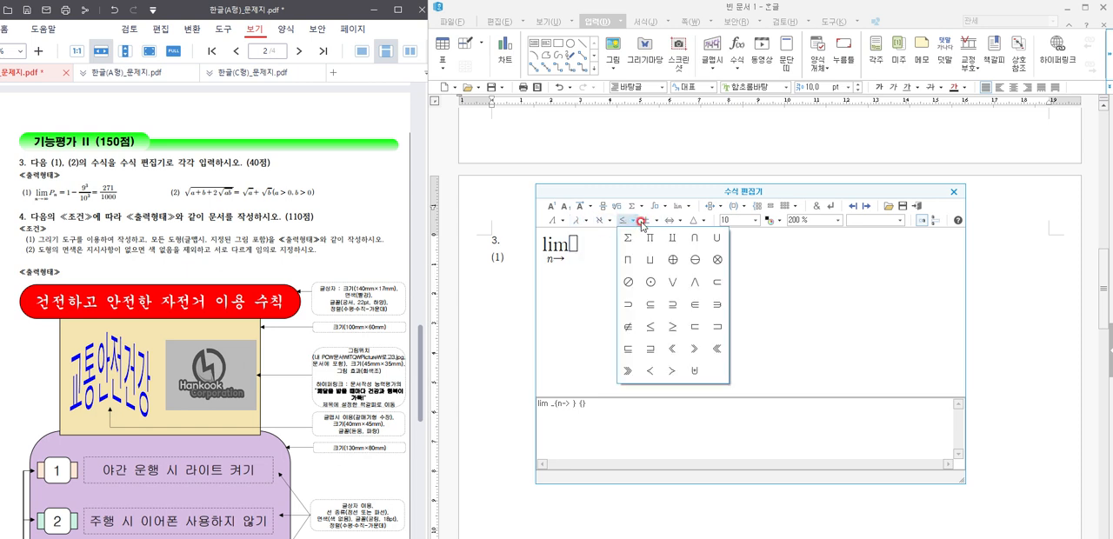
pyautogui.click(640, 221)
pyautogui.click(656, 222)
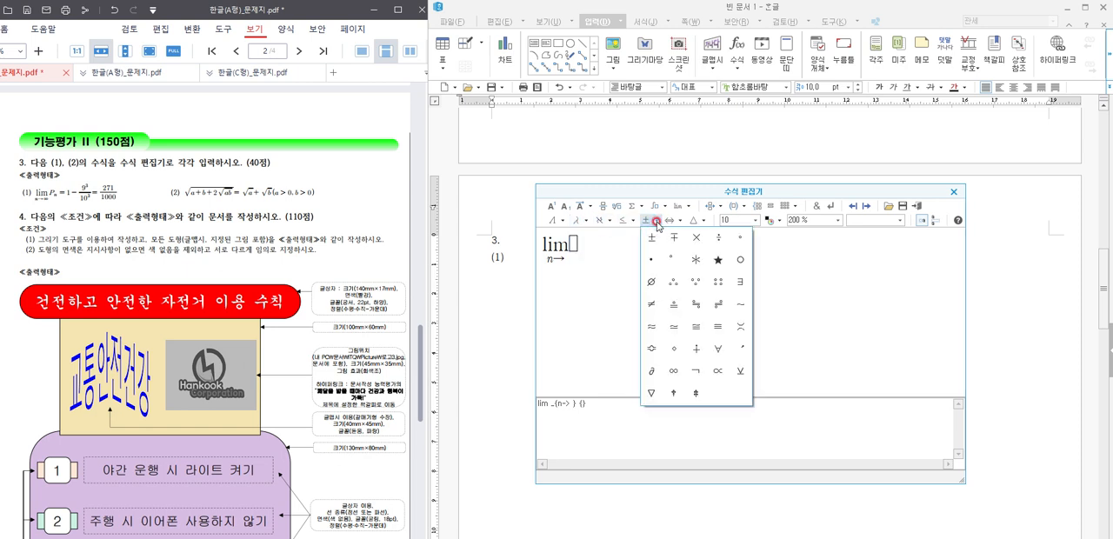
pyautogui.click(673, 370)
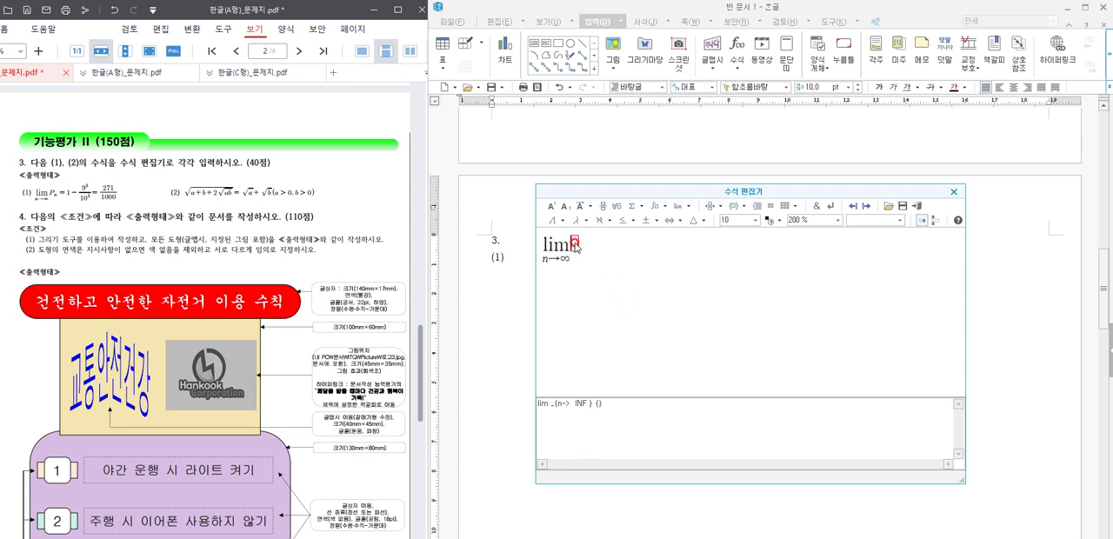
# Step: Fill the limit's body with P subscript n followed by "=1-"
pyautogui.write('P')
pyautogui.click(566, 207)
pyautogui.write('n} ')
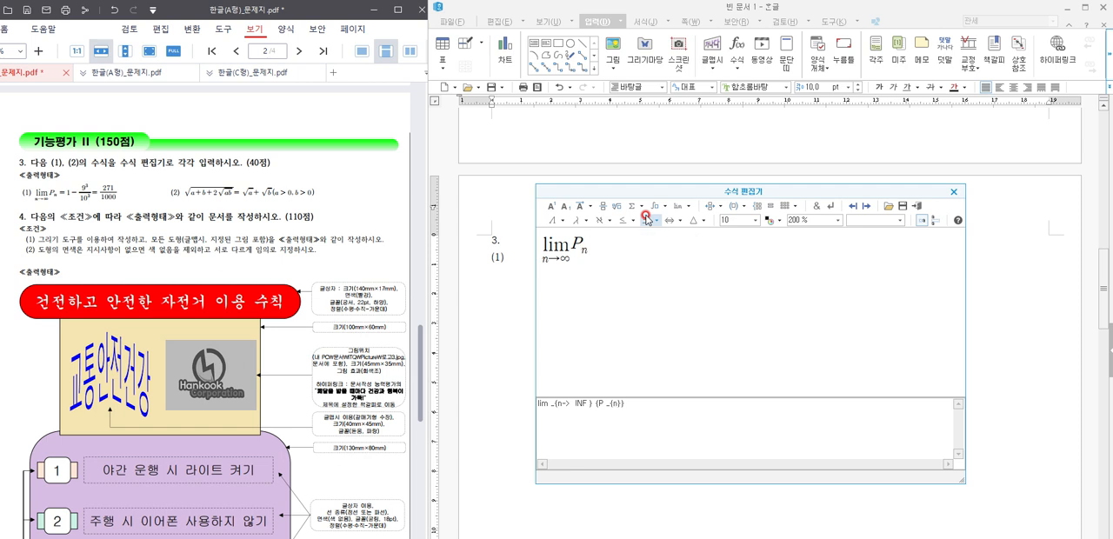
pyautogui.write('=1-')
# Step: Add a fraction after the minus sign with 9 cubed over 10 cubed
pyautogui.click(602, 207)
pyautogui.write('9')
pyautogui.click(551, 206)
pyautogui.write('3')
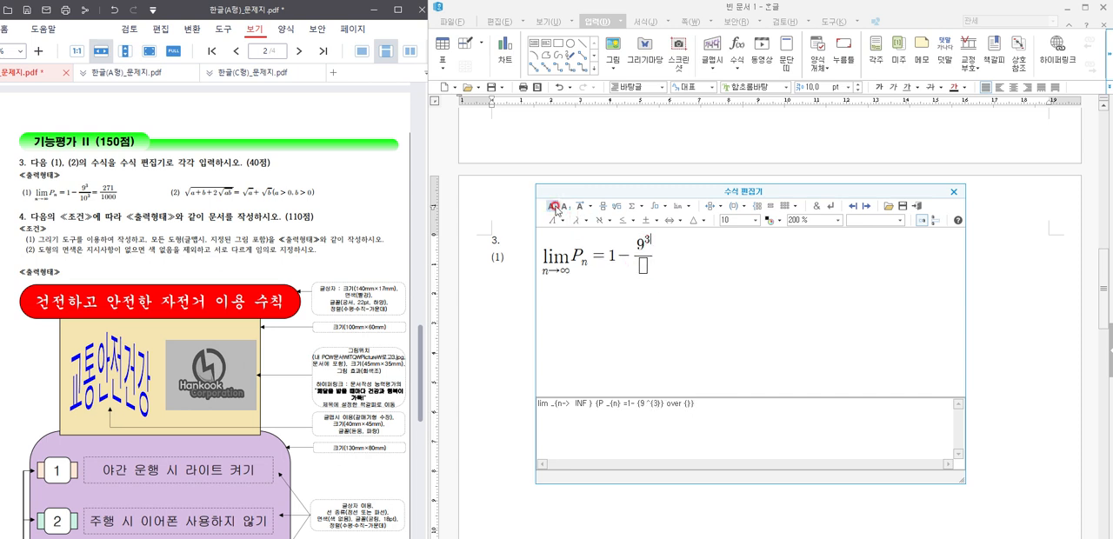
pyautogui.click(631, 263)
pyautogui.write('10')
pyautogui.click(551, 206)
pyautogui.write('3}} ')
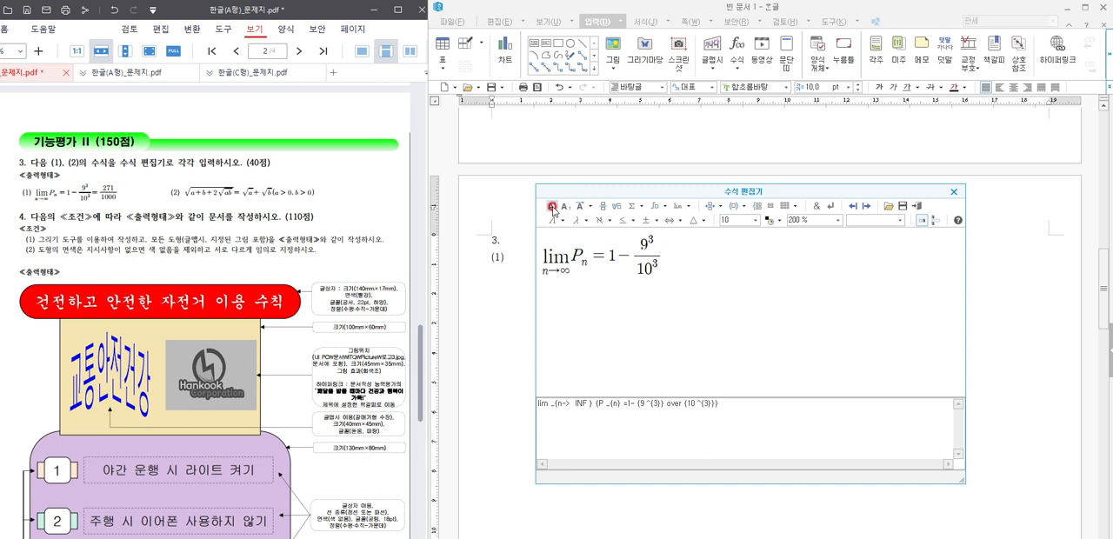
pyautogui.write('=')
# Step: Complete equation (1) with "=" and the fraction 271 over 1000, and place it in the document
pyautogui.click(602, 206)
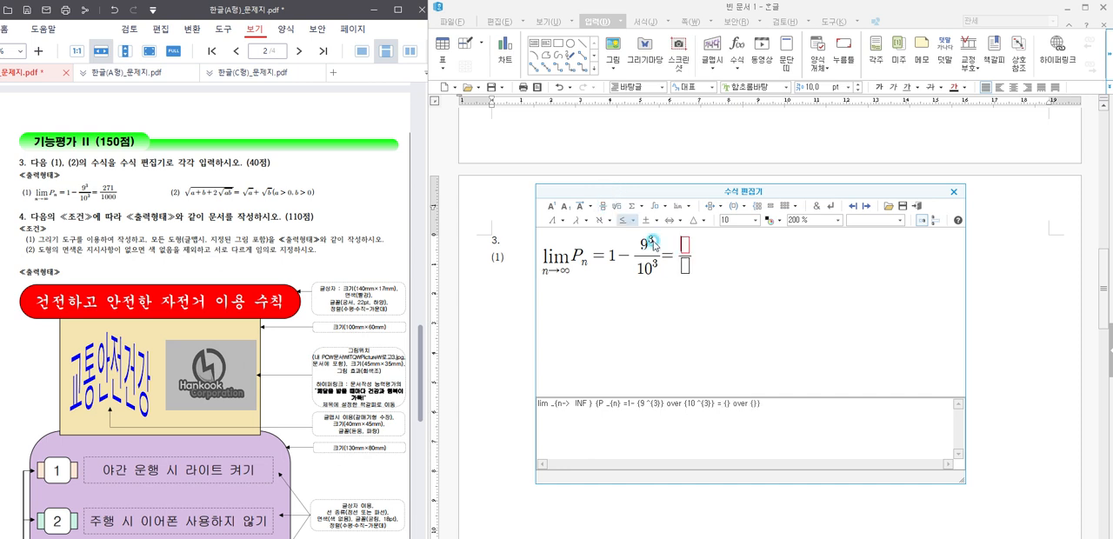
pyautogui.write('271')
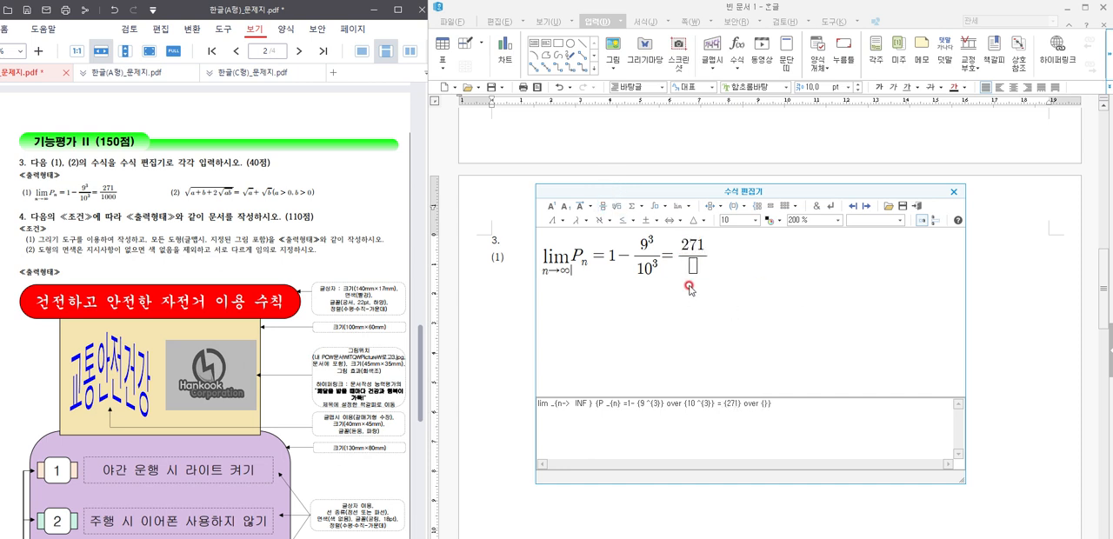
pyautogui.click(707, 278)
pyautogui.write('1000')
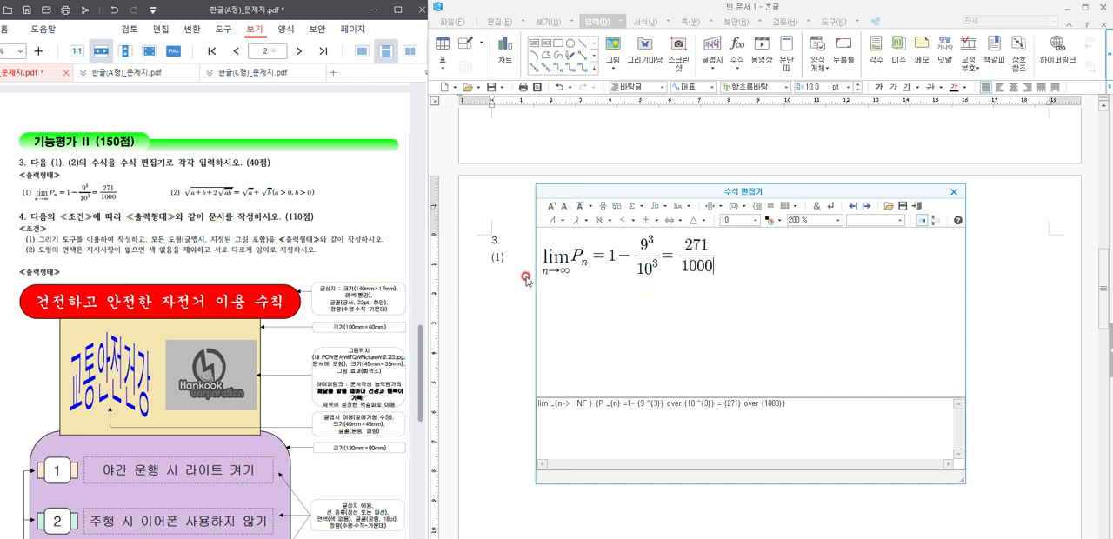
pyautogui.click(916, 205)
# Step: Enter "(2)" on the same line, spaced out after the first equation
pyautogui.click(759, 253)
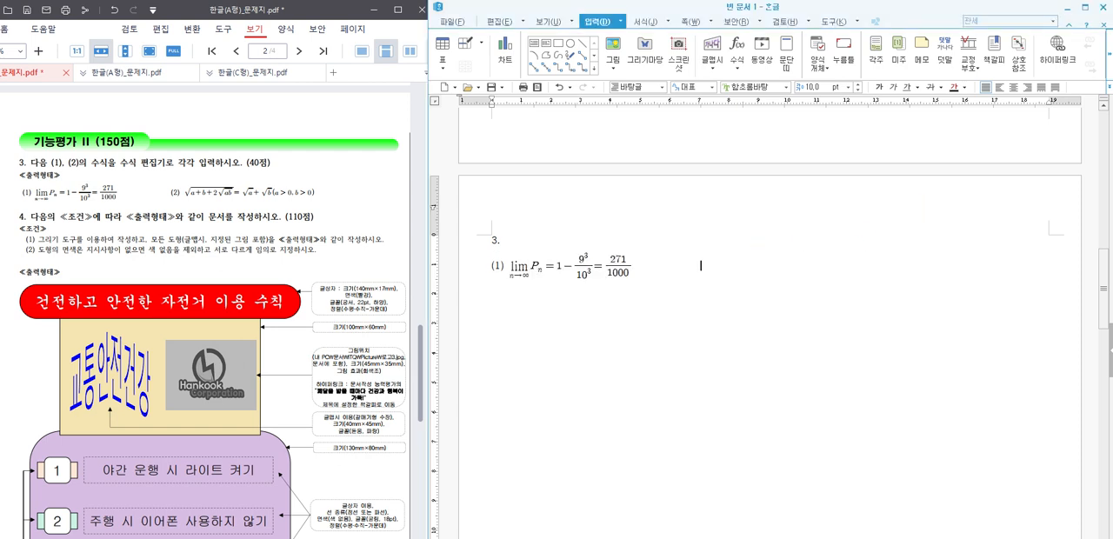
pyautogui.click(759, 252)
pyautogui.write('(2)')
# Step: Insert an equation after "(2)" and build a root over a+b+2 times a nested root of ab
pyautogui.click(758, 61)
pyautogui.click(737, 50)
pyautogui.click(738, 243)
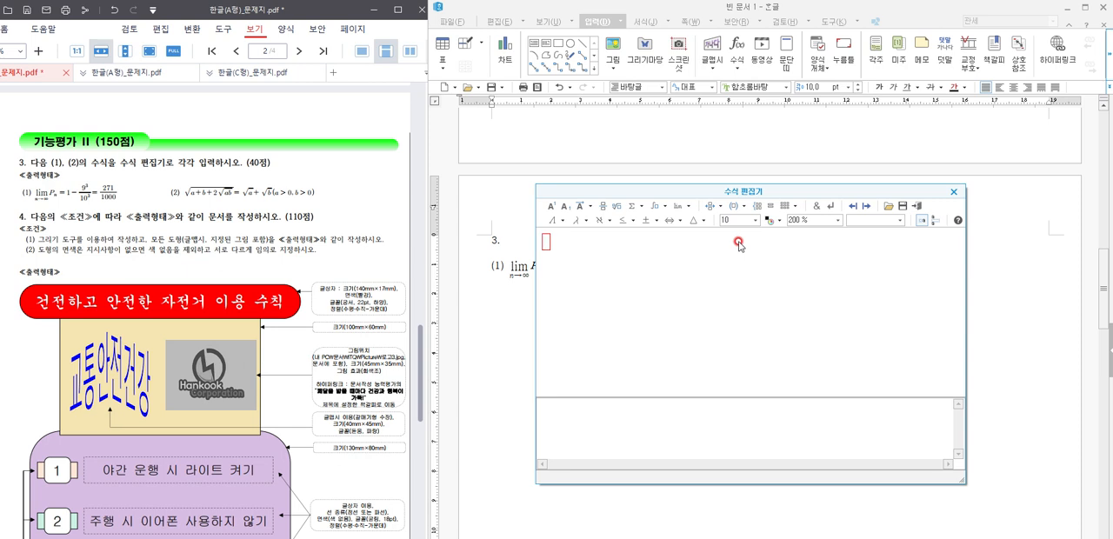
pyautogui.click(617, 206)
pyautogui.click(696, 318)
pyautogui.write('a')
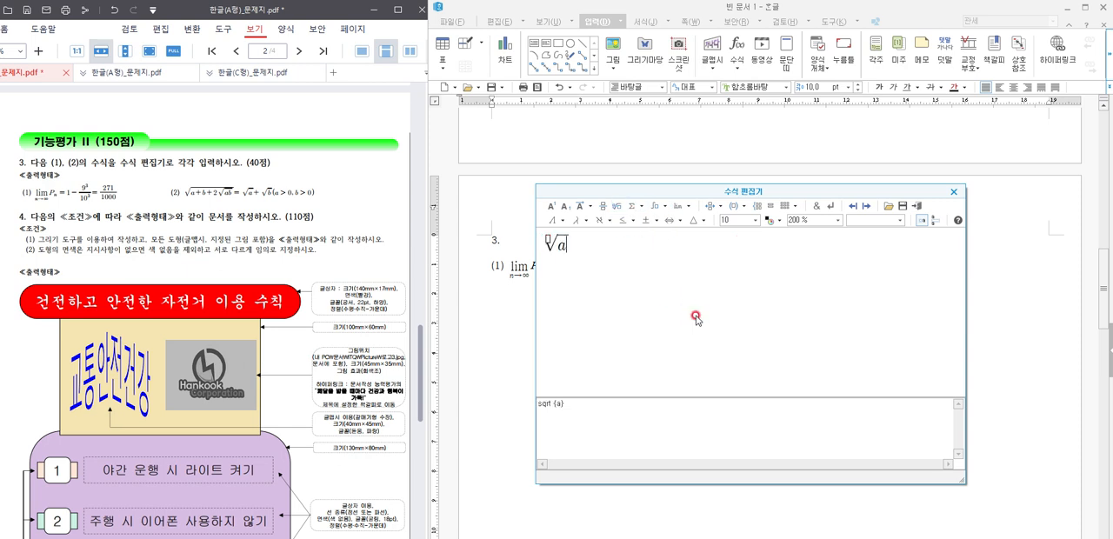
pyautogui.write('+b+2')
pyautogui.click(622, 206)
pyautogui.click(742, 311)
pyautogui.write('ab}} ')
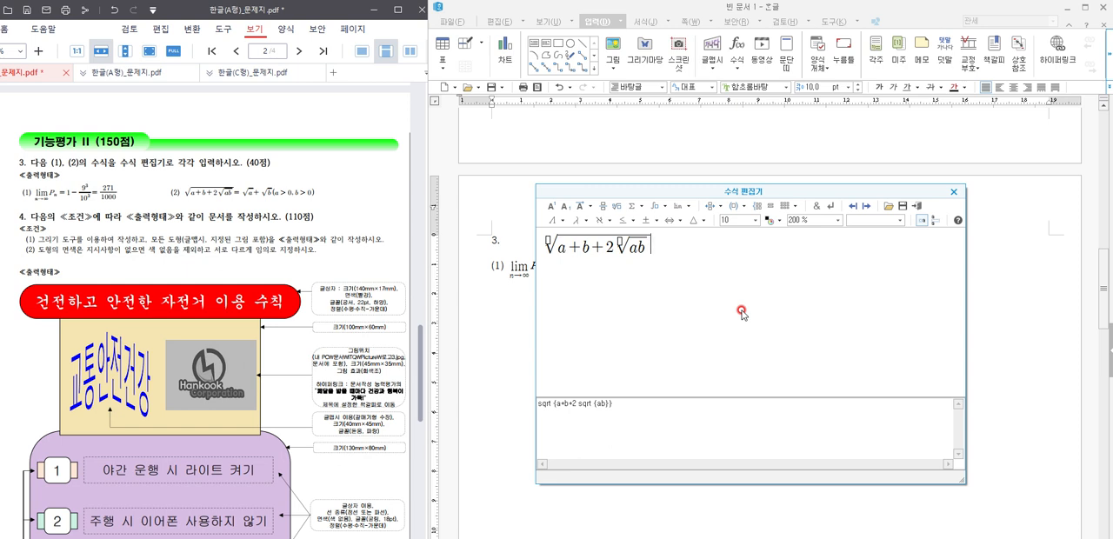
pyautogui.write('=')
# Step: Continue equation (2) with an equals sign and the sum of root a and root b
pyautogui.click(617, 206)
pyautogui.write('a')
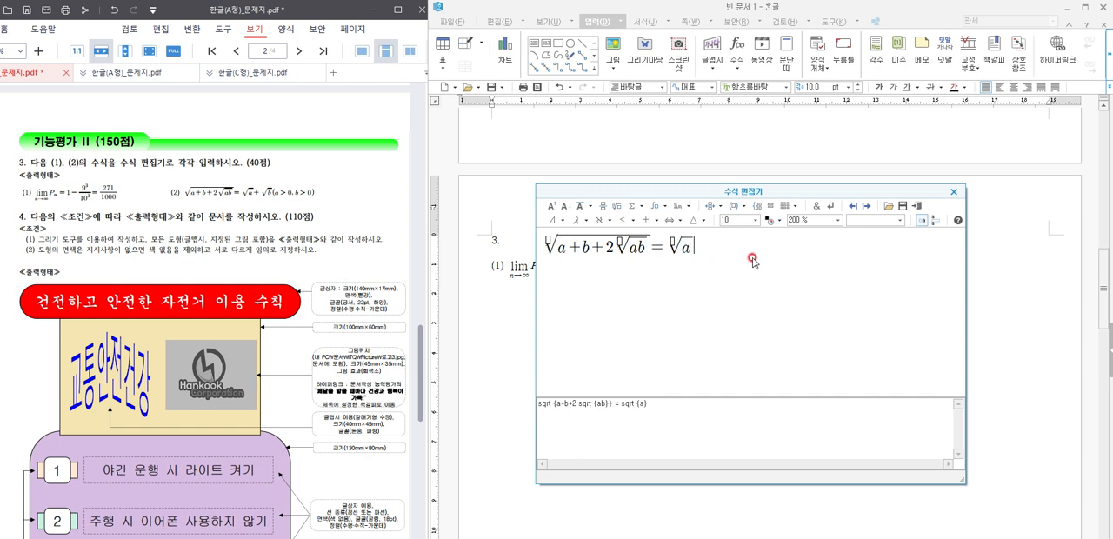
pyautogui.write('+')
pyautogui.click(615, 209)
pyautogui.write('b} ')
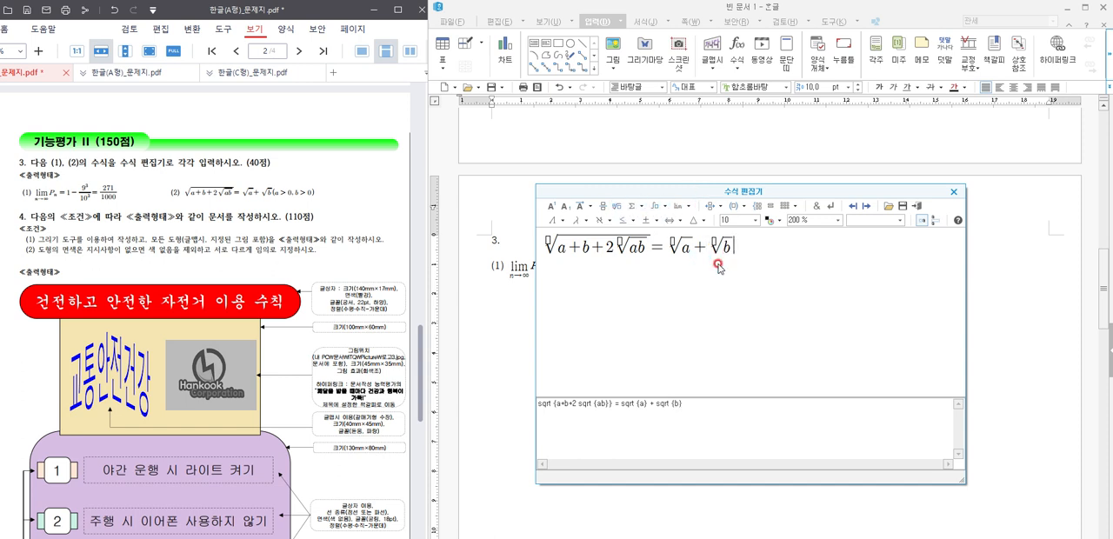
pyautogui.write('(a')
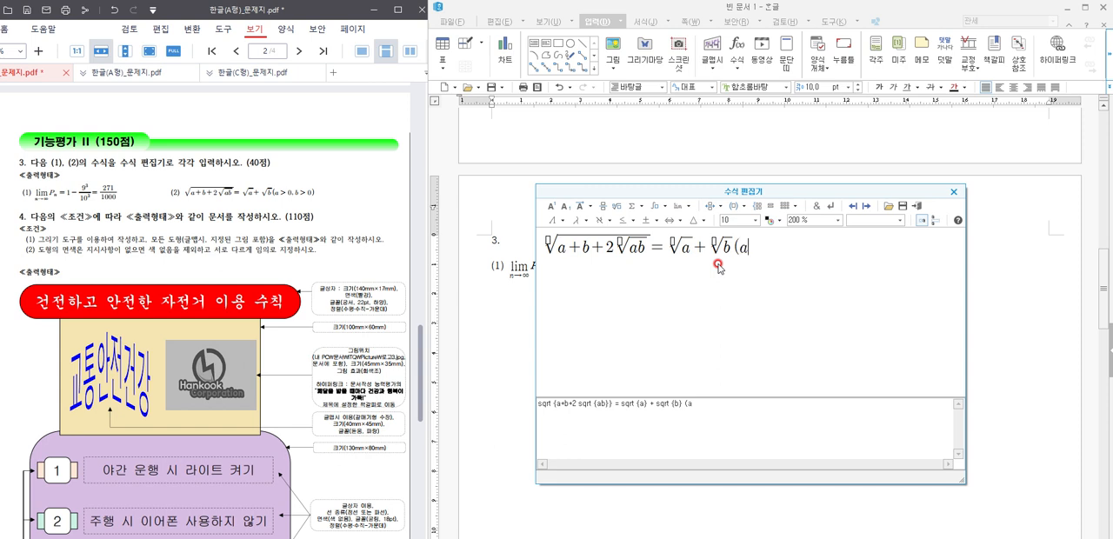
# Step: Begin the condition in equation (2) after root b with "(a"
pyautogui.click(627, 220)
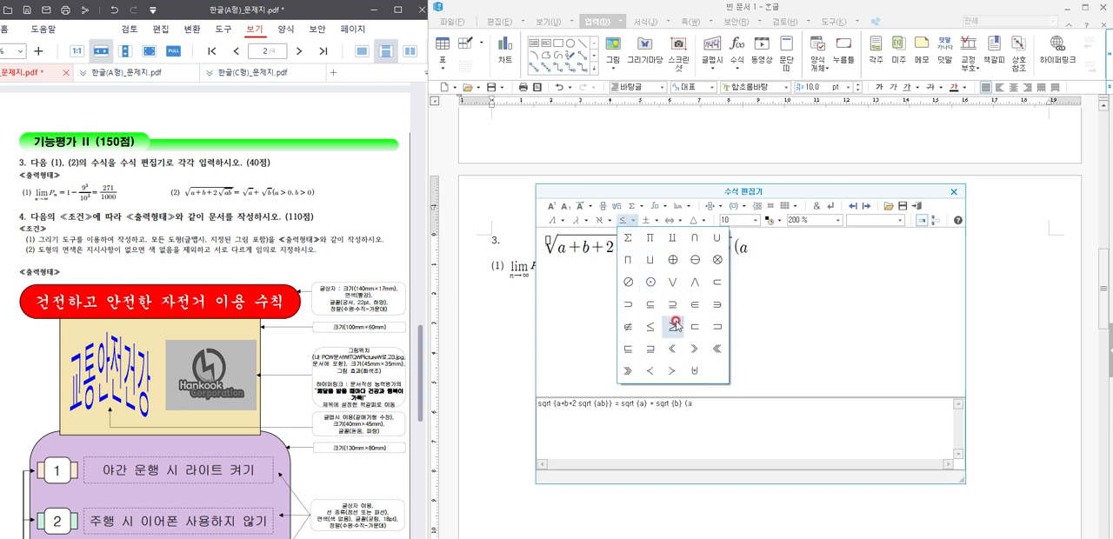
pyautogui.click(668, 372)
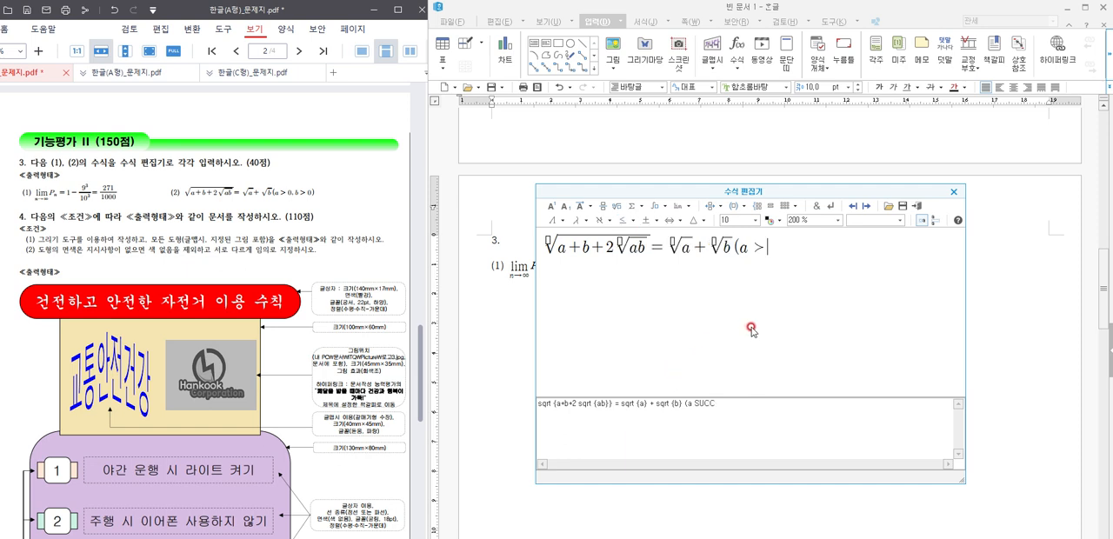
pyautogui.click(653, 221)
pyautogui.click(670, 220)
pyautogui.click(670, 220)
pyautogui.click(624, 222)
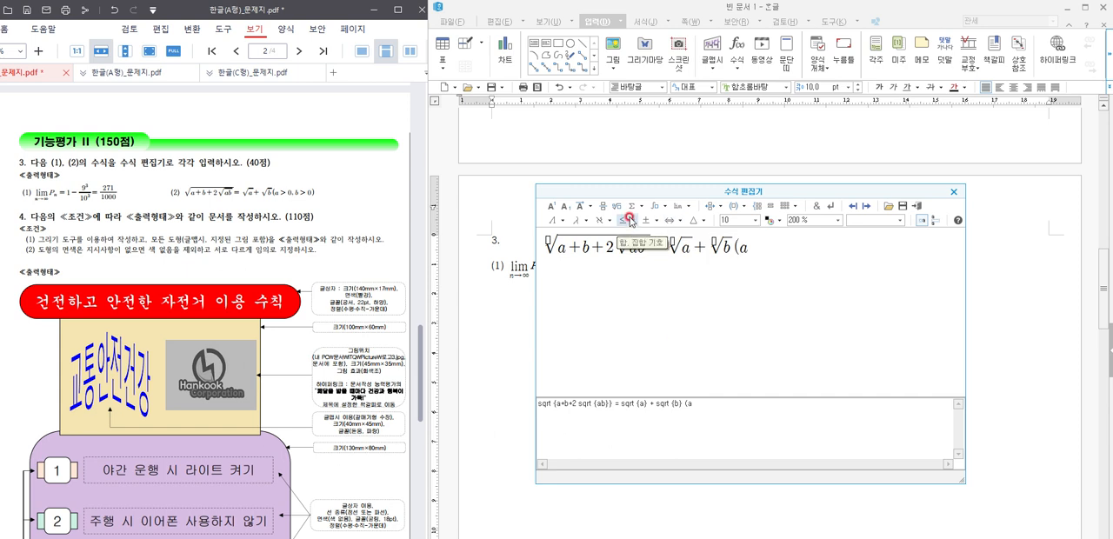
pyautogui.click(630, 221)
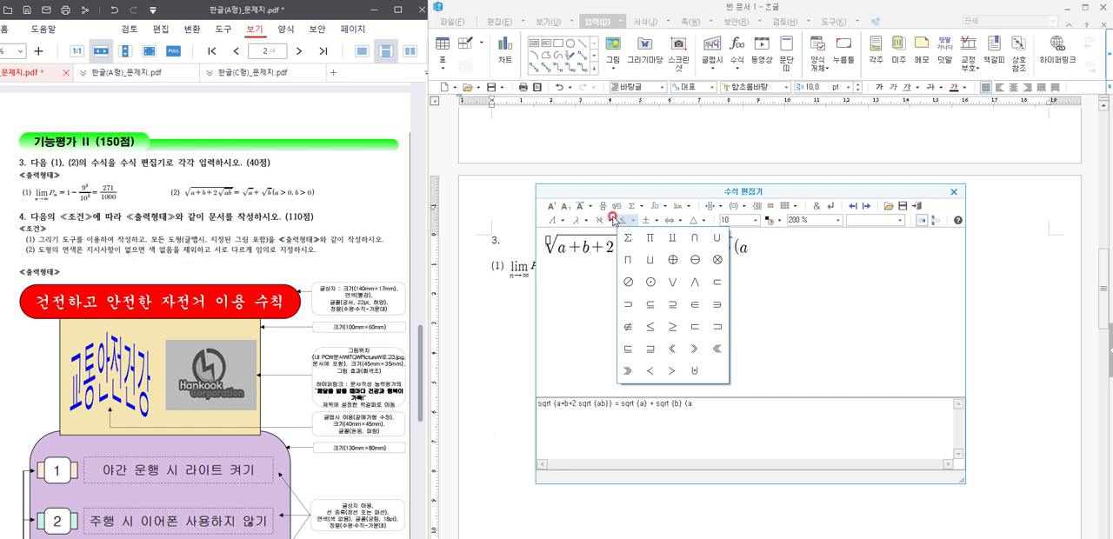
pyautogui.click(611, 224)
pyautogui.click(610, 224)
pyautogui.click(584, 223)
pyautogui.click(577, 221)
pyautogui.click(564, 224)
pyautogui.click(564, 222)
# Step: Complete the condition in equation (2) with ">0,b>0)" and place the equation in the document
pyautogui.click(785, 252)
pyautogui.click(769, 248)
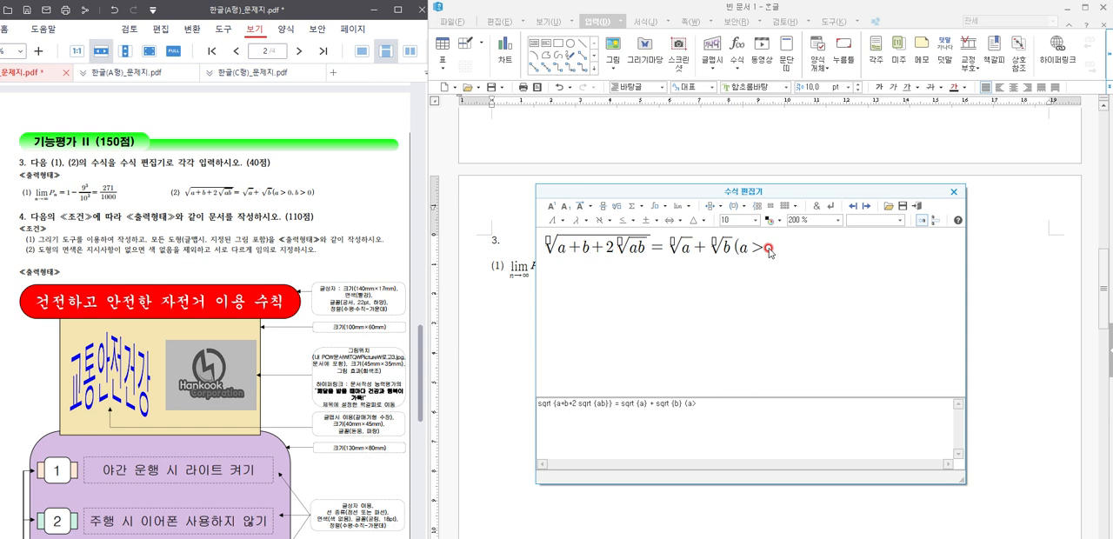
pyautogui.write('0,b>0)')
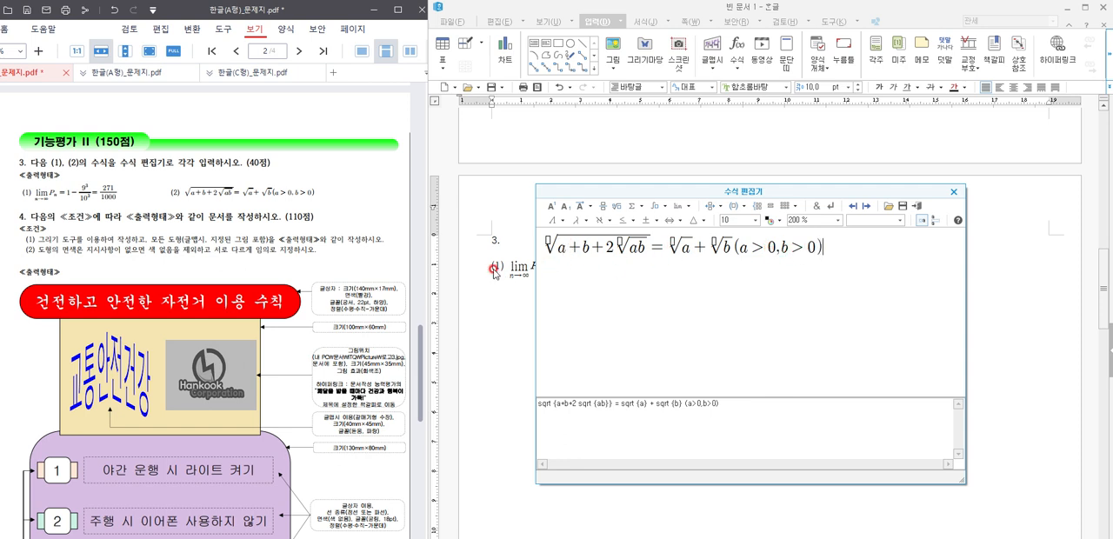
pyautogui.click(916, 207)
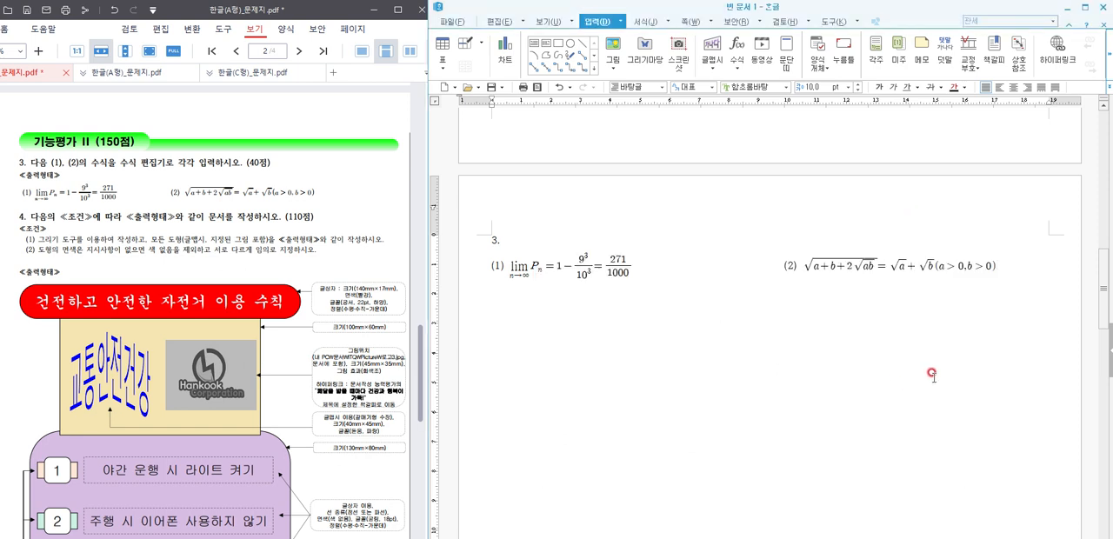
# Step: Enter the question number "4." below the equations and start a new line under it
pyautogui.press('Return')
pyautogui.scroll(-5, 830, 380)
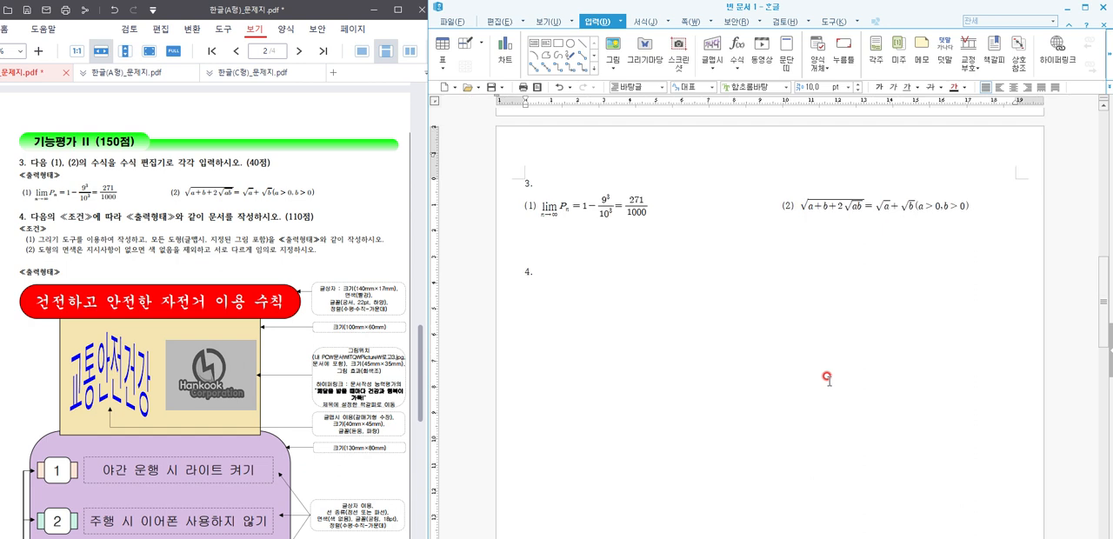
pyautogui.scroll(-1, 826, 377)
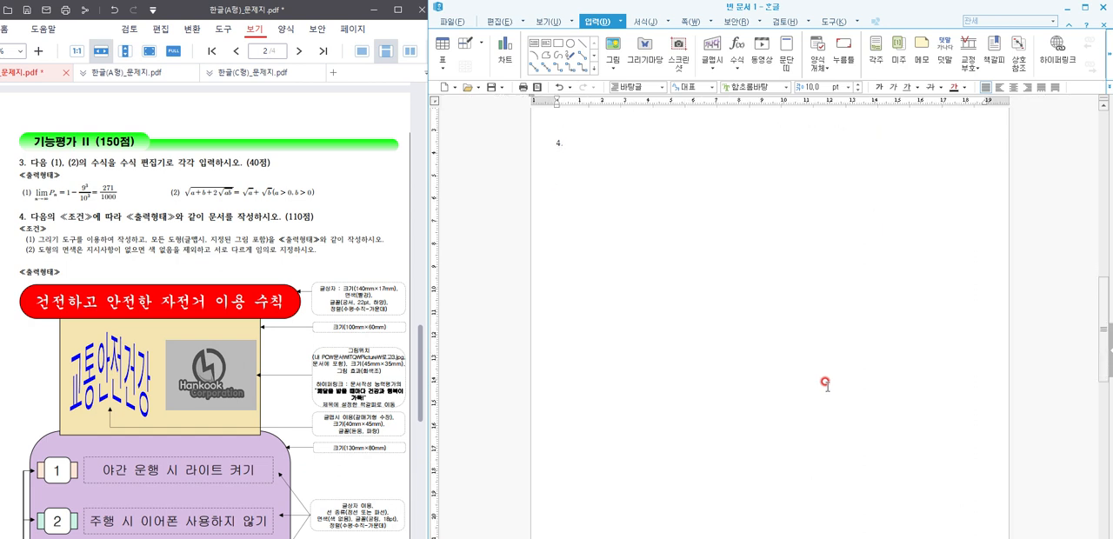
pyautogui.scroll(-4, 186, 329)
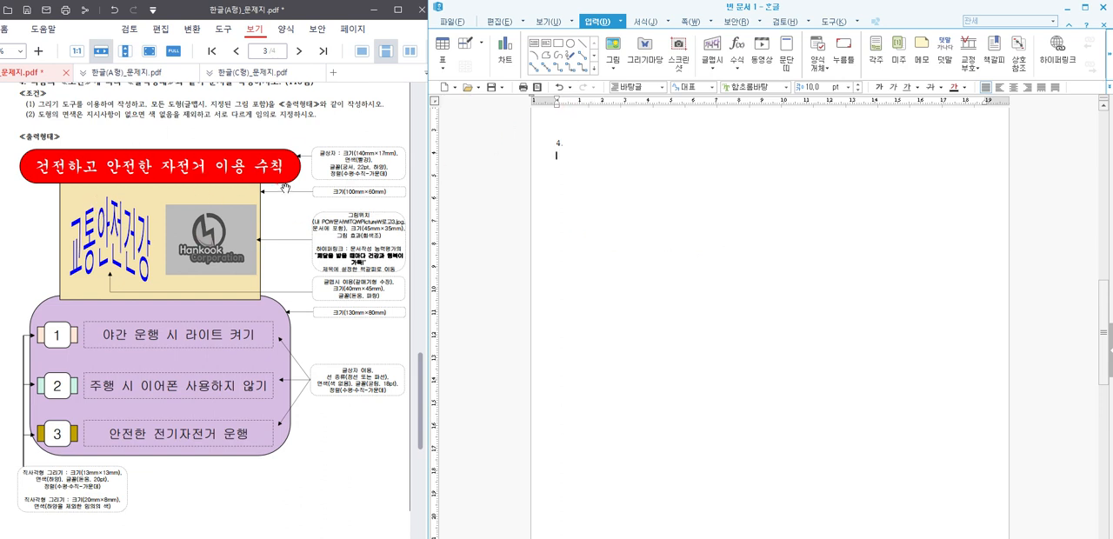
# Step: Draw a text box below "4." and fix its size at 140 mm wide by 17 mm high
pyautogui.click(533, 42)
pyautogui.moveTo(587, 160)
pyautogui.mouseDown()
pyautogui.moveTo(709, 196)
pyautogui.moveTo(850, 199)
pyautogui.mouseUp()
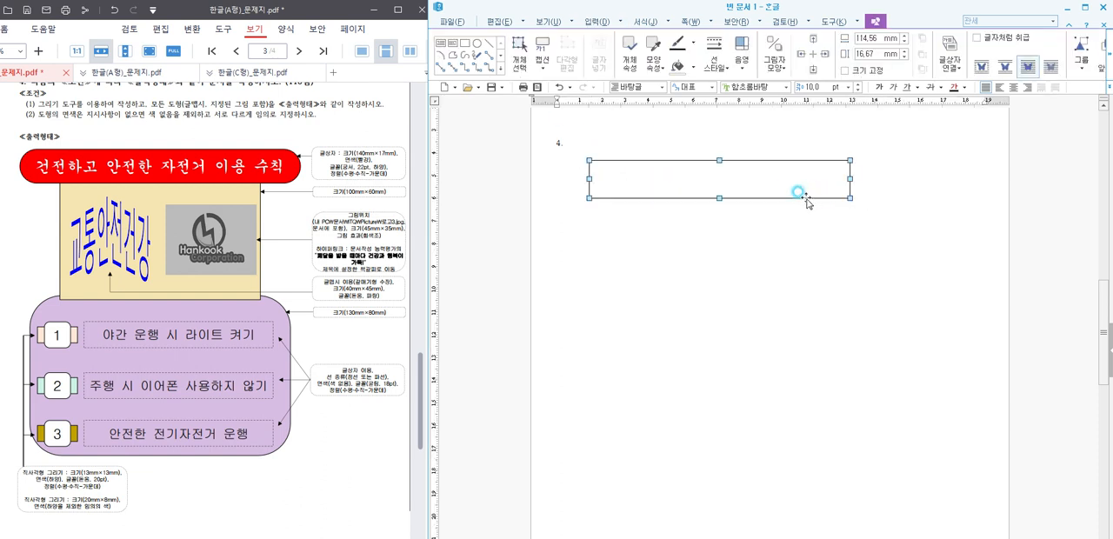
pyautogui.doubleClick(800, 196)
pyautogui.click(747, 218)
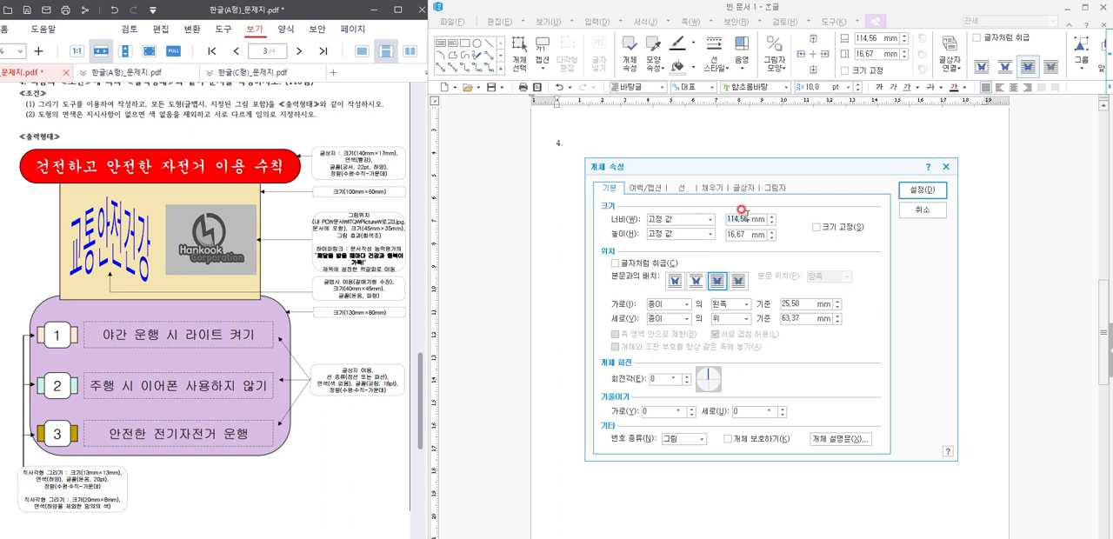
pyautogui.press('Tab')
pyautogui.press('Tab')
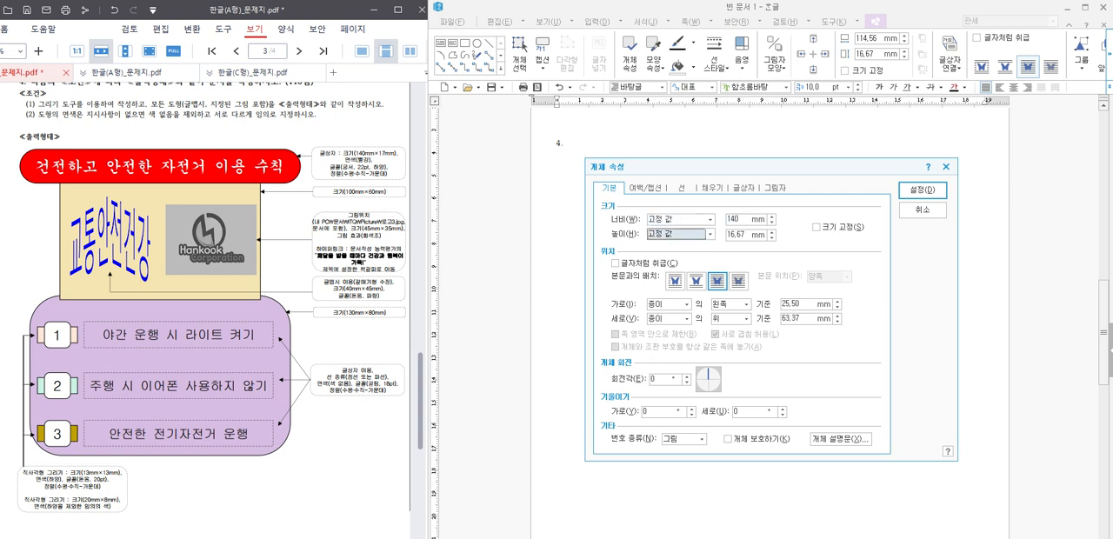
pyautogui.click(816, 227)
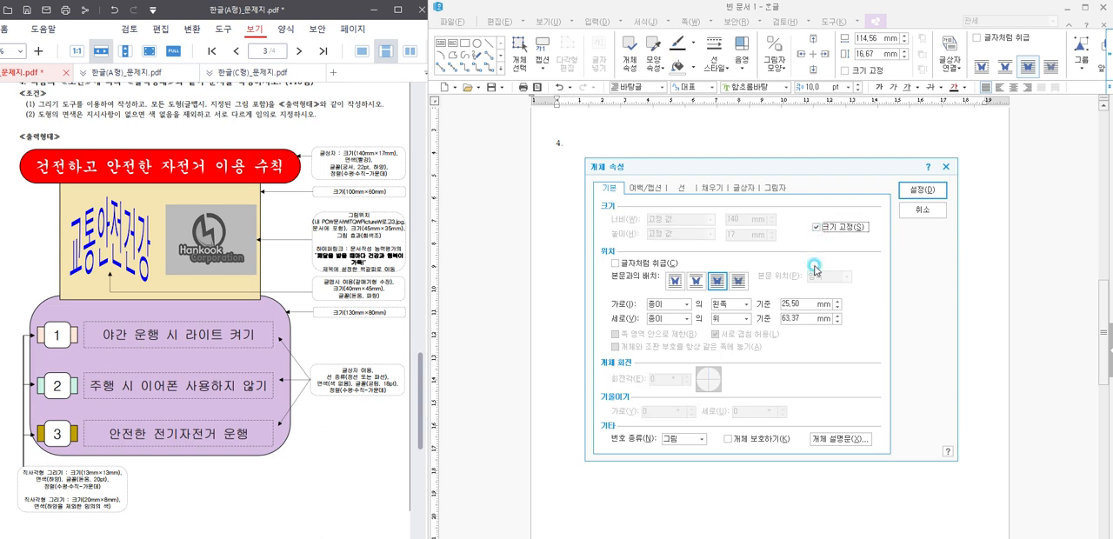
# Step: Give the title text box semicircular (반원) ends and a red fill
pyautogui.click(682, 187)
pyautogui.click(708, 321)
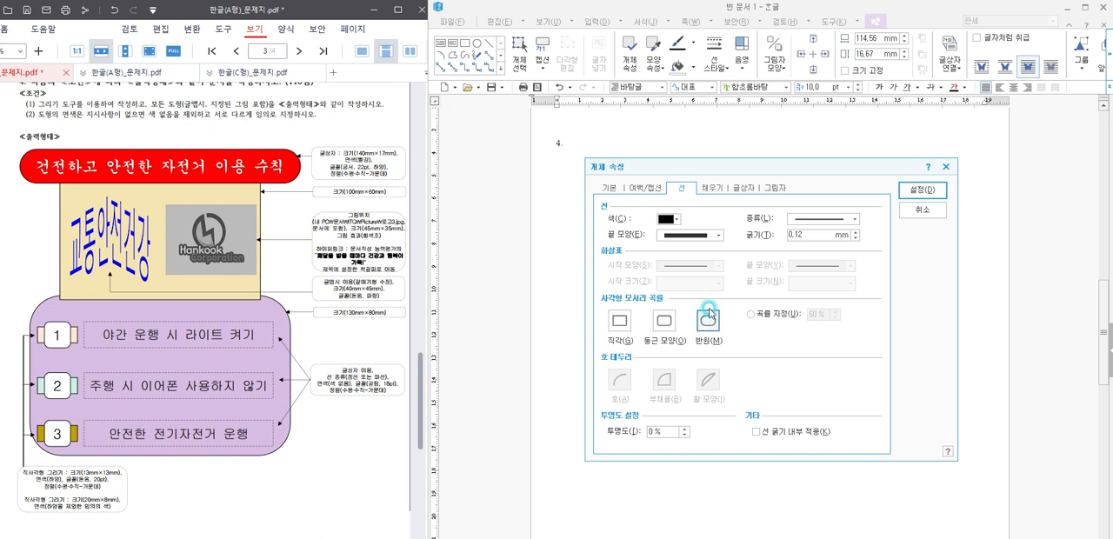
pyautogui.click(720, 191)
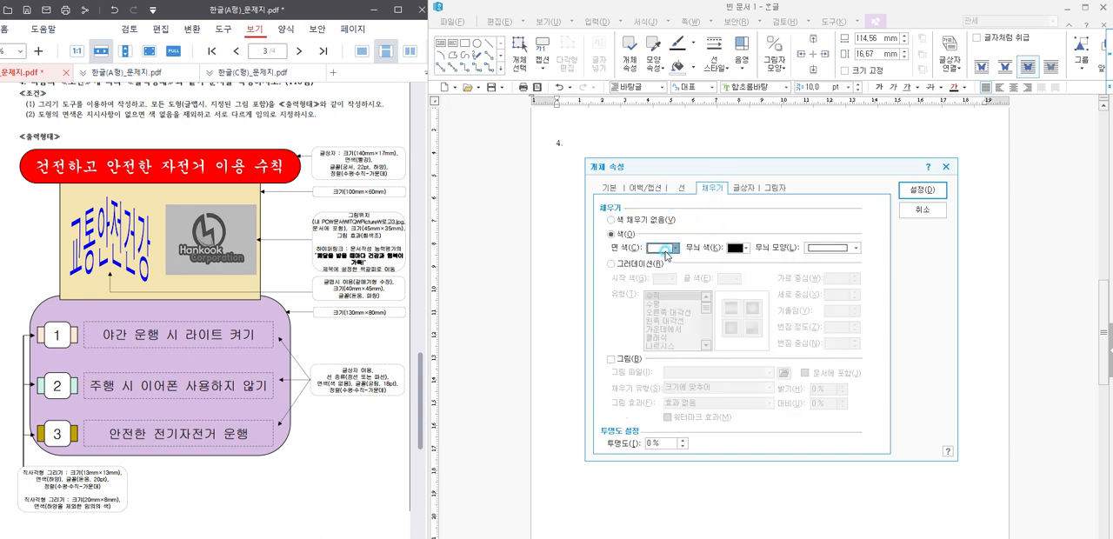
pyautogui.click(665, 248)
pyautogui.click(662, 279)
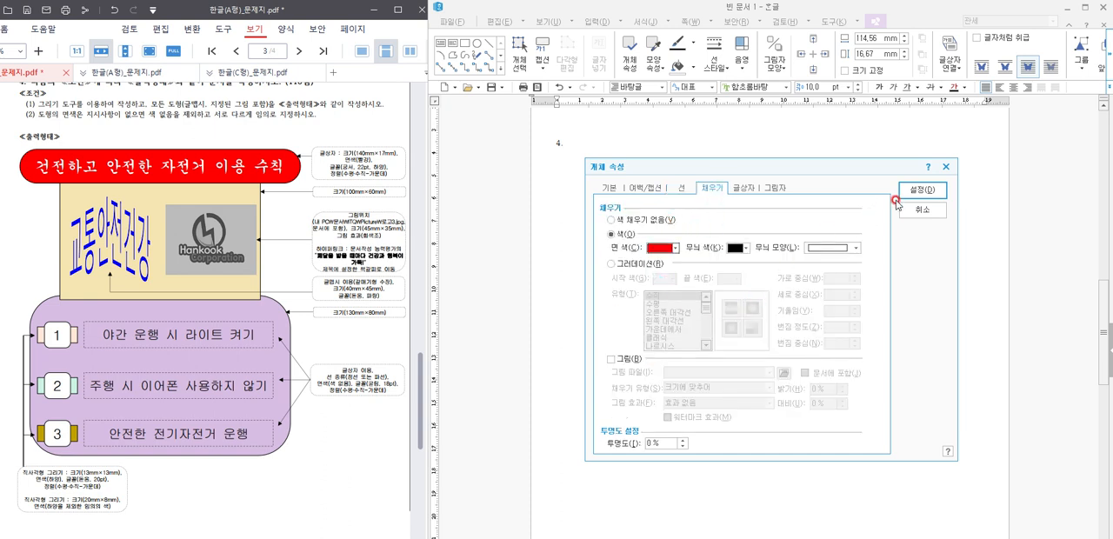
pyautogui.click(921, 190)
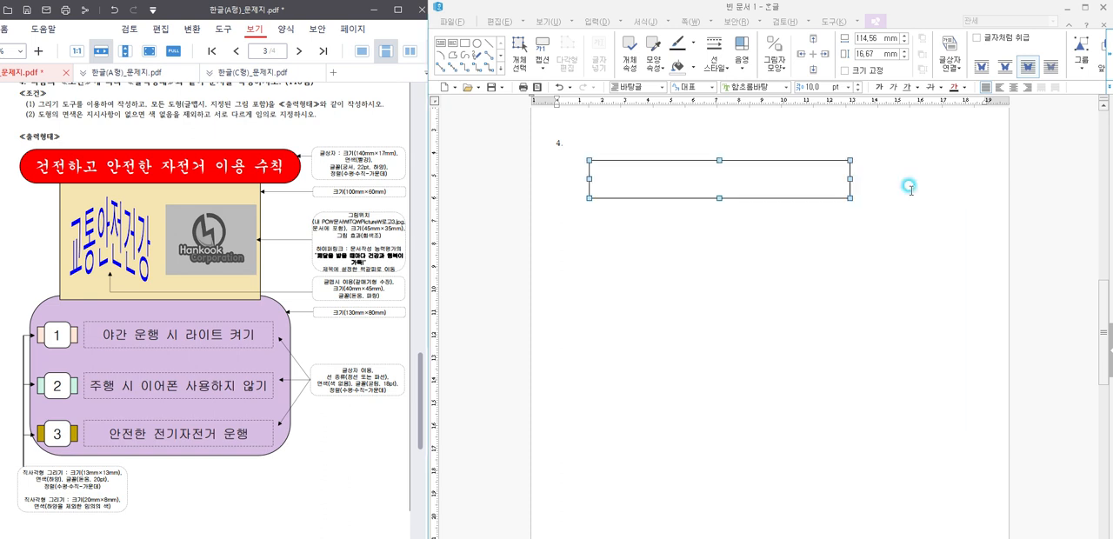
pyautogui.doubleClick(779, 183)
pyautogui.click(922, 190)
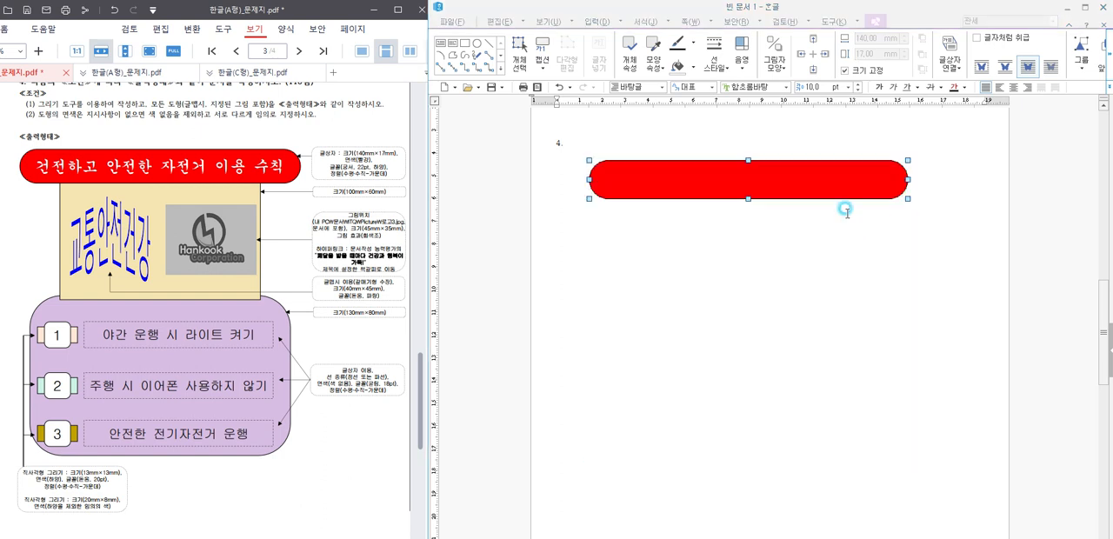
# Step: Enter "건전하고 안전한 자전거 이용 수칙" in the red box and format it in 궁서, 22 pt
pyautogui.click(612, 178)
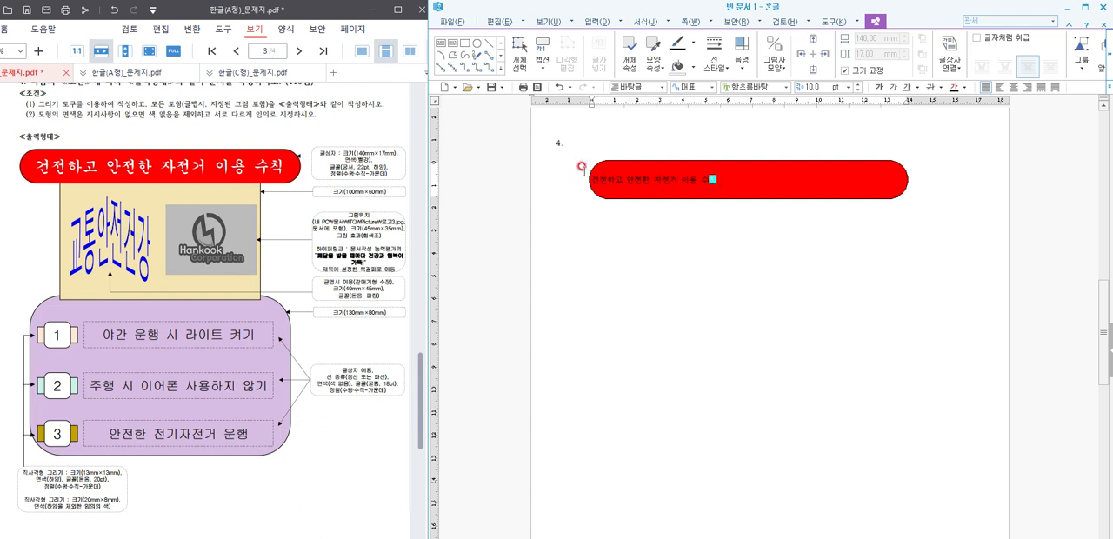
pyautogui.moveTo(591, 180); pyautogui.dragTo(716, 181)
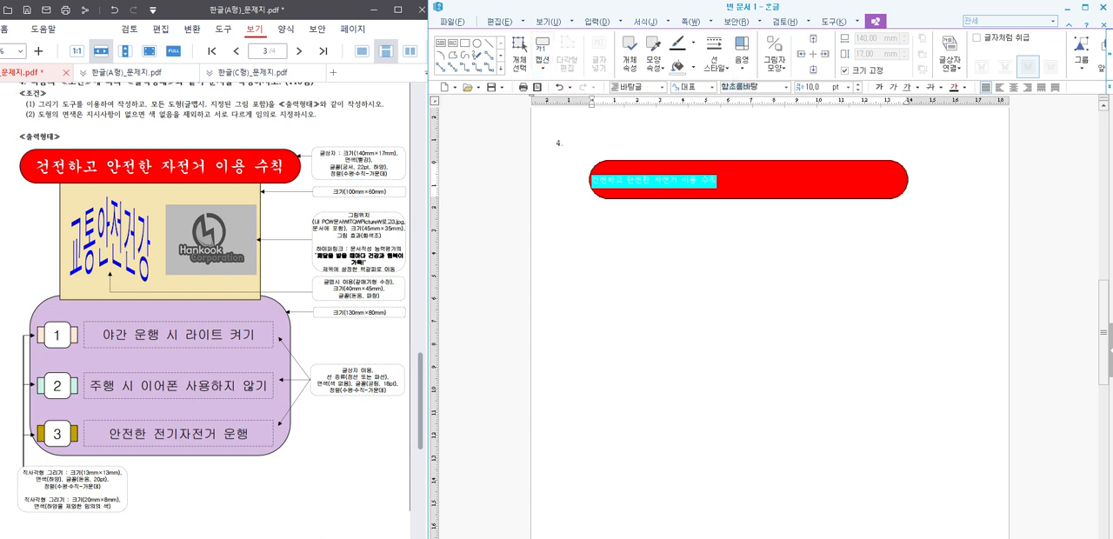
pyautogui.write('궁서')
pyautogui.press('Return')
pyautogui.click(817, 90)
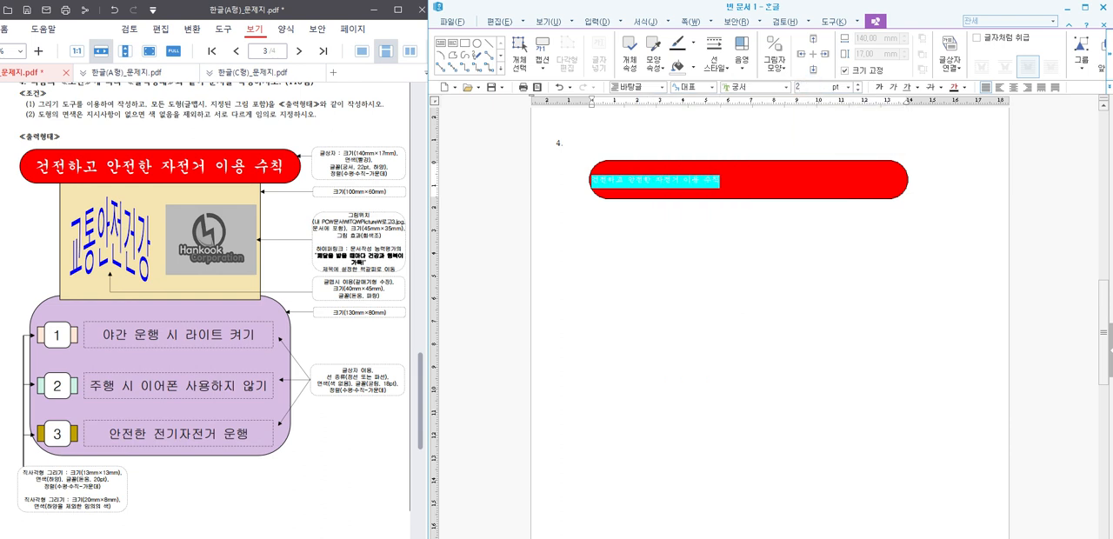
pyautogui.press('Return')
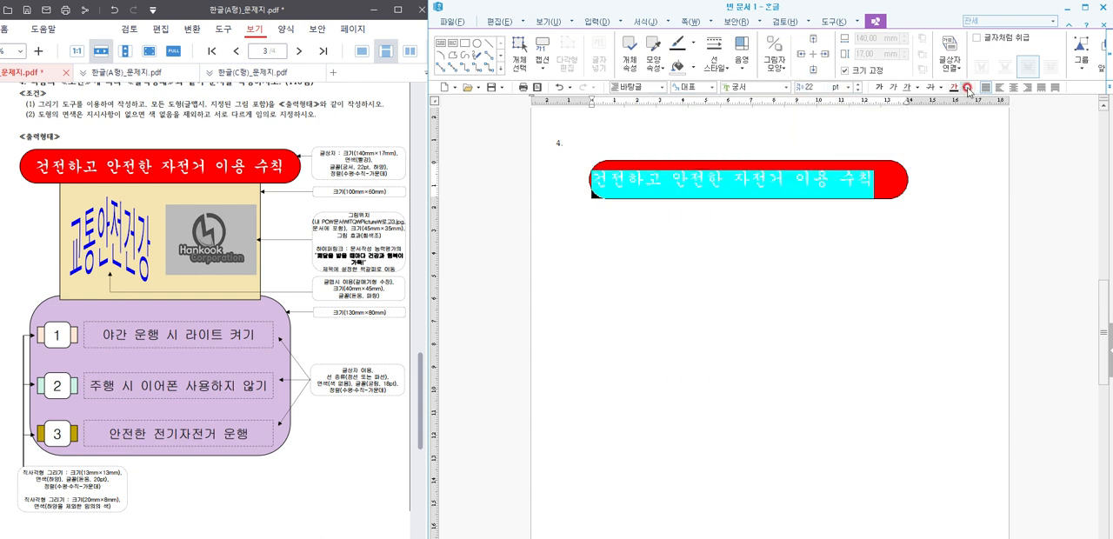
# Step: Colour the title text white and centre it in the red box
pyautogui.click(964, 88)
pyautogui.click(983, 203)
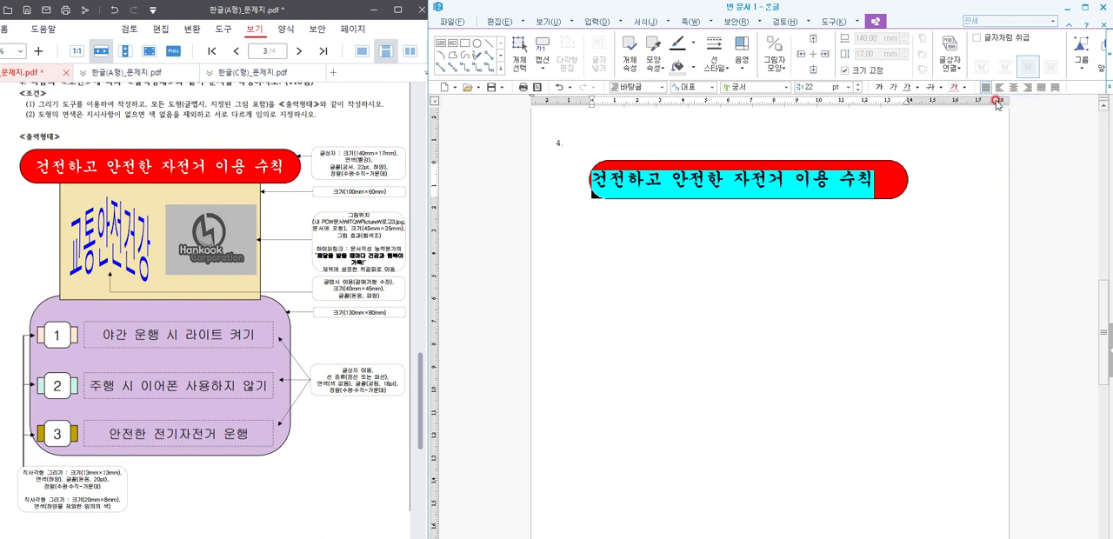
pyautogui.click(844, 261)
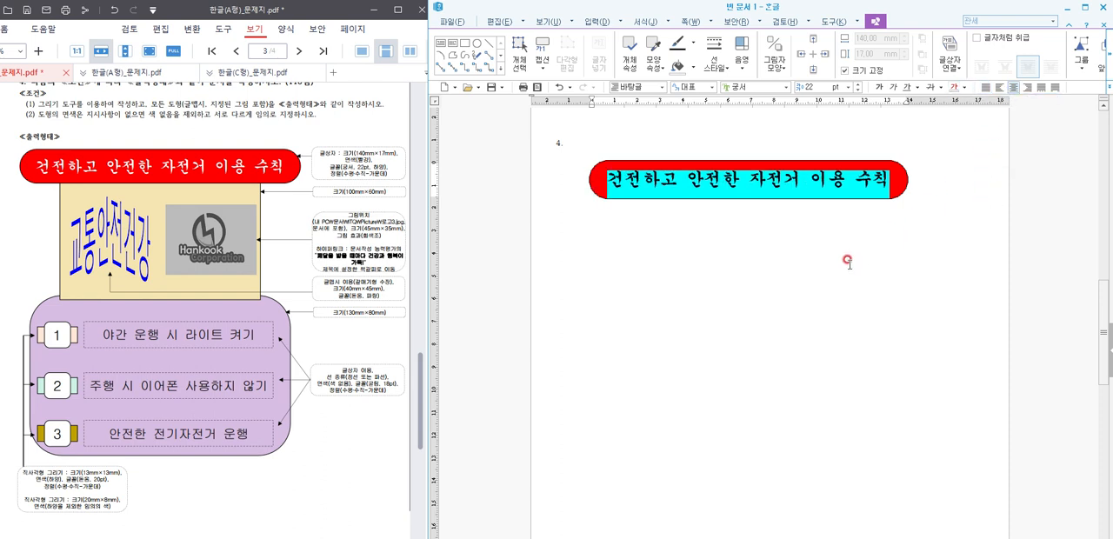
pyautogui.click(919, 189)
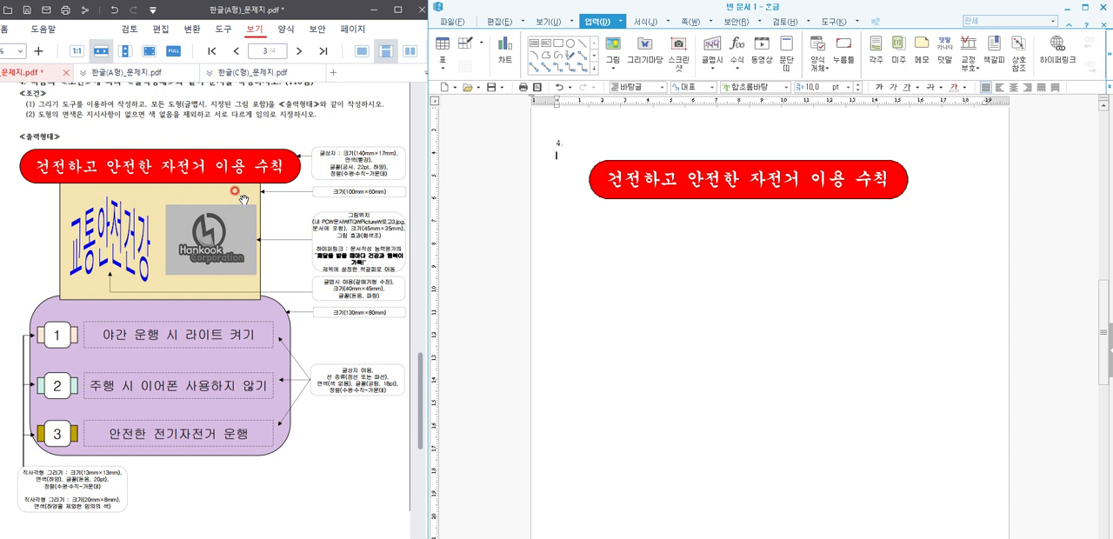
# Step: Draw a rectangle directly beneath the red title box and fix its size at 100 × 60 mm
pyautogui.click(535, 50)
pyautogui.moveTo(611, 198)
pyautogui.mouseDown()
pyautogui.moveTo(788, 287)
pyautogui.moveTo(884, 306)
pyautogui.moveTo(880, 340)
pyautogui.mouseUp()
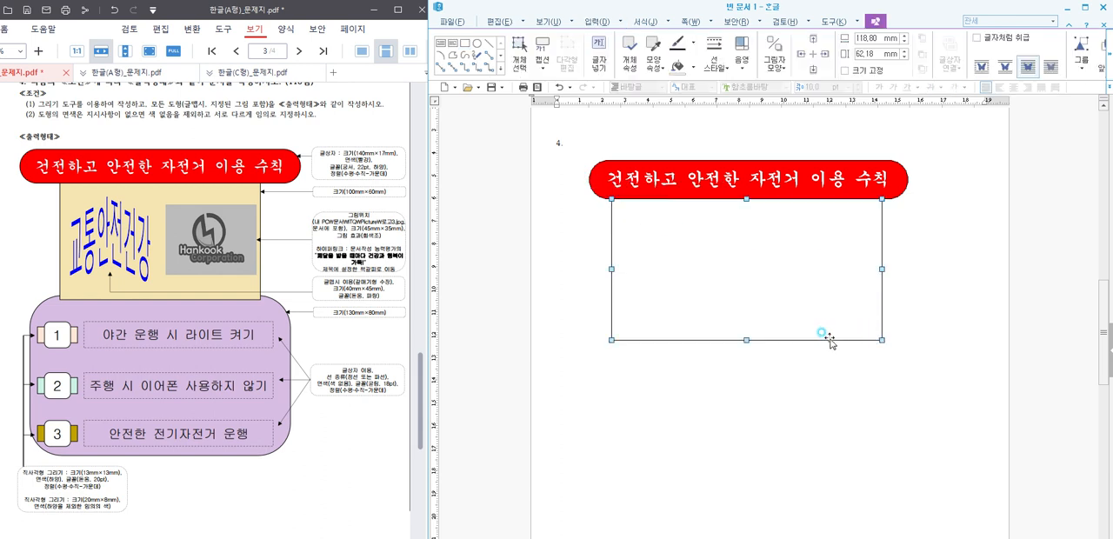
pyautogui.doubleClick(820, 330)
pyautogui.click(605, 192)
pyautogui.click(729, 219)
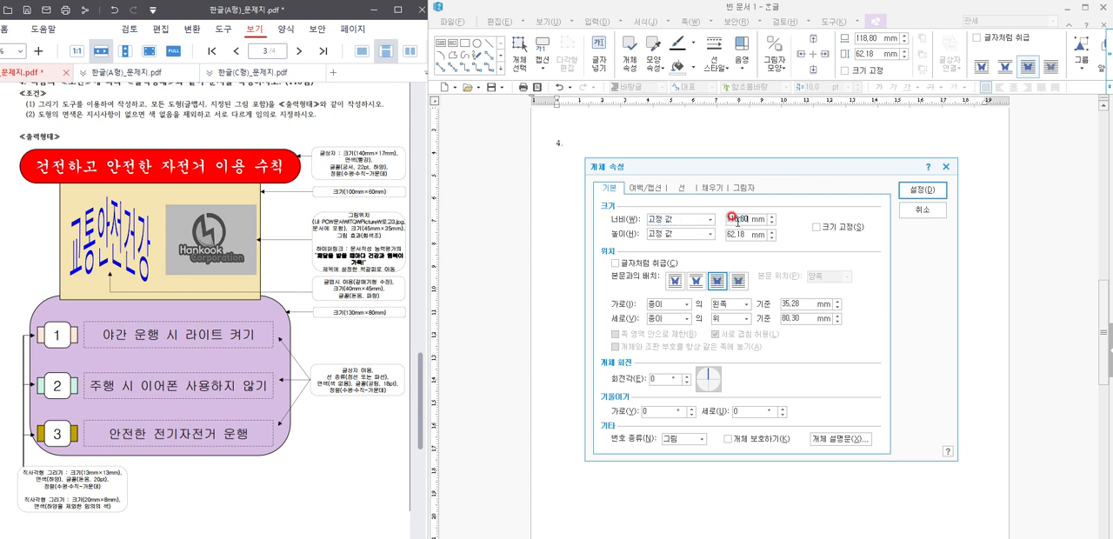
pyautogui.click(731, 218)
pyautogui.click(856, 229)
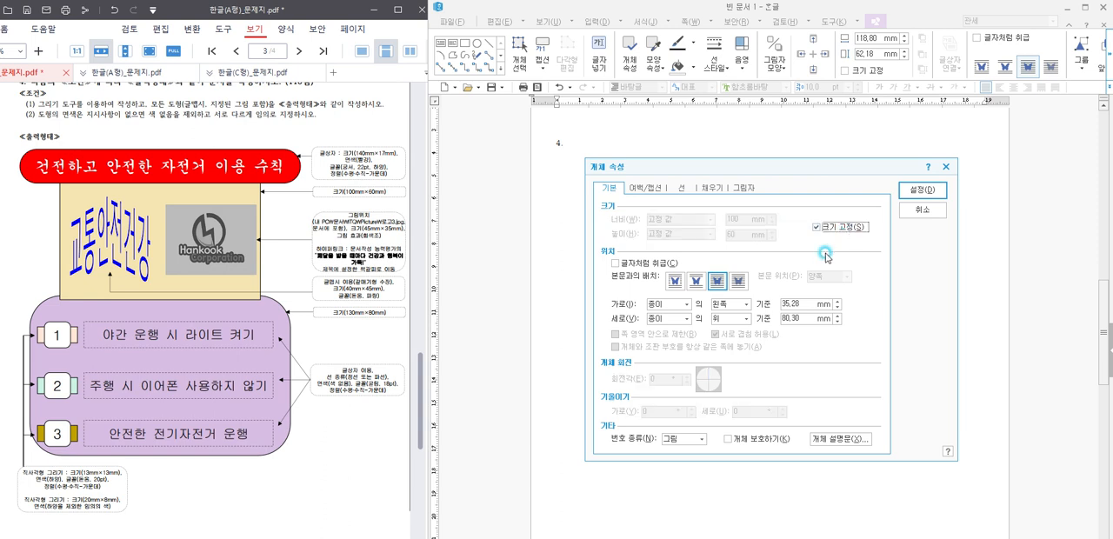
# Step: Fill the rectangle beneath the title with a light orange colour and deselect it
pyautogui.click(702, 193)
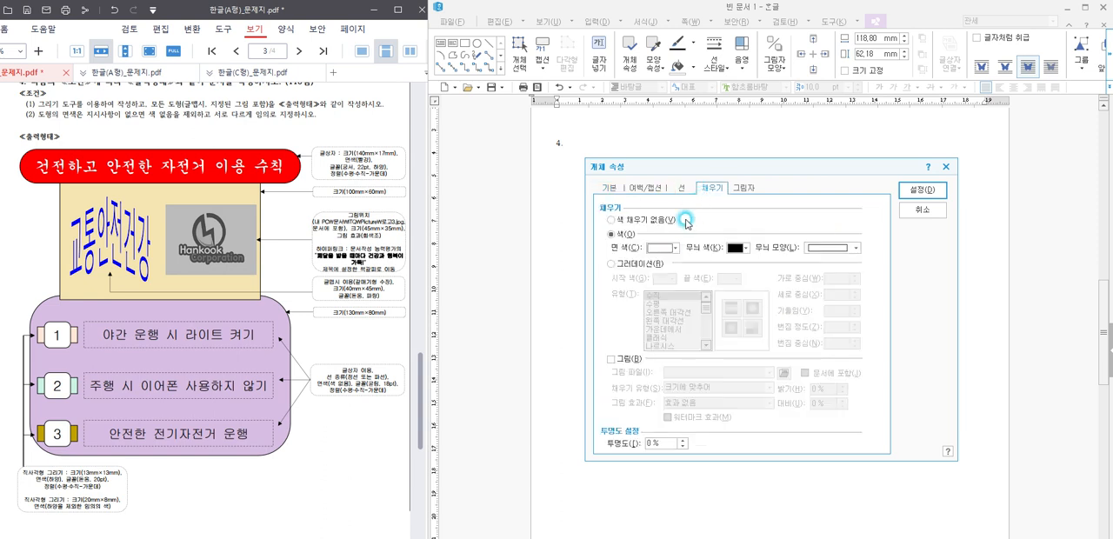
pyautogui.click(675, 248)
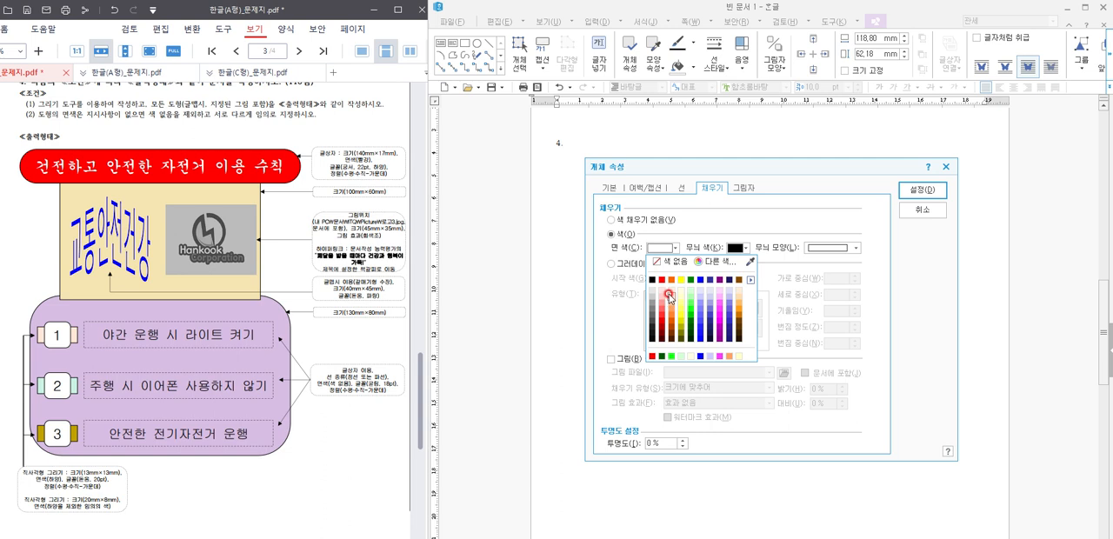
pyautogui.click(668, 295)
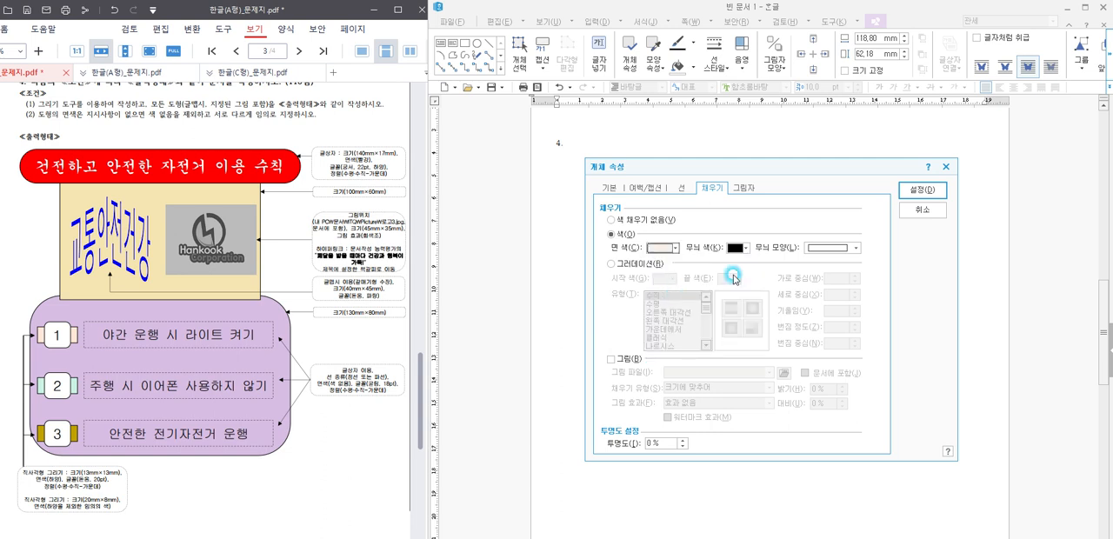
pyautogui.click(925, 199)
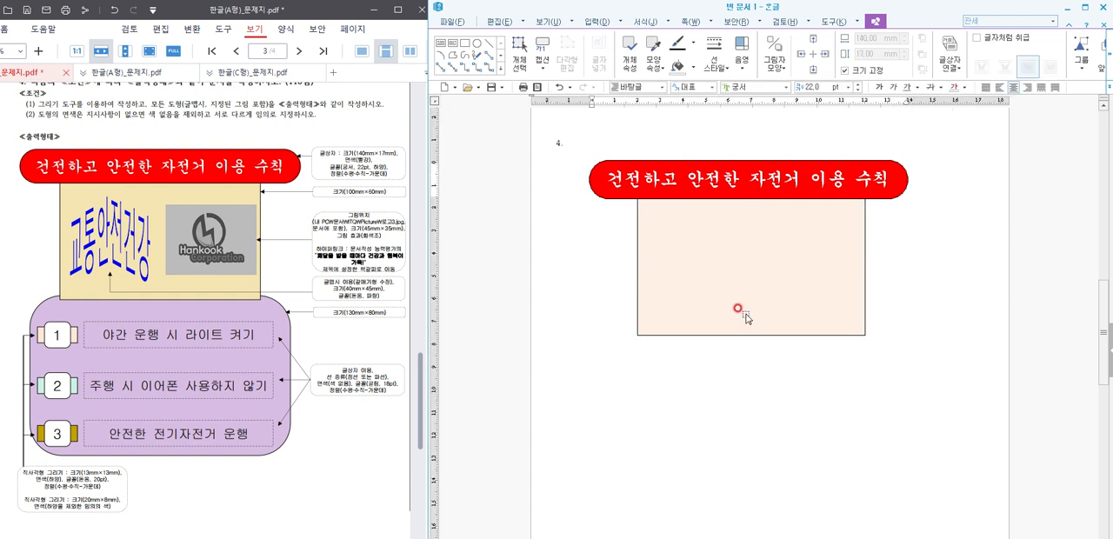
pyautogui.click(739, 355)
pyautogui.click(591, 22)
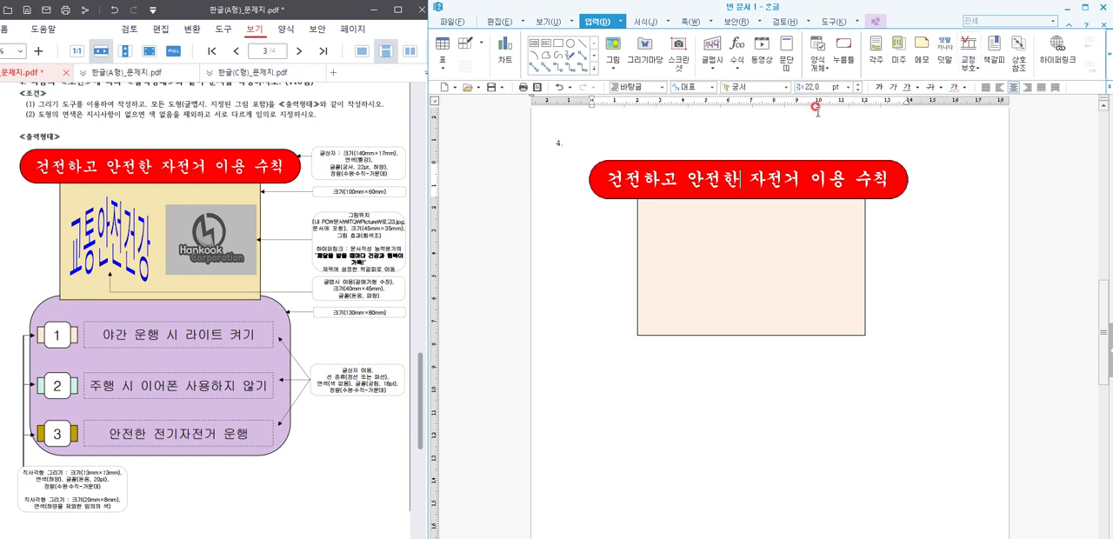
# Step: Try to insert WordArt reading "교통안전건강" in 돋움 with the 갈매기형 수장 shape
pyautogui.click(711, 48)
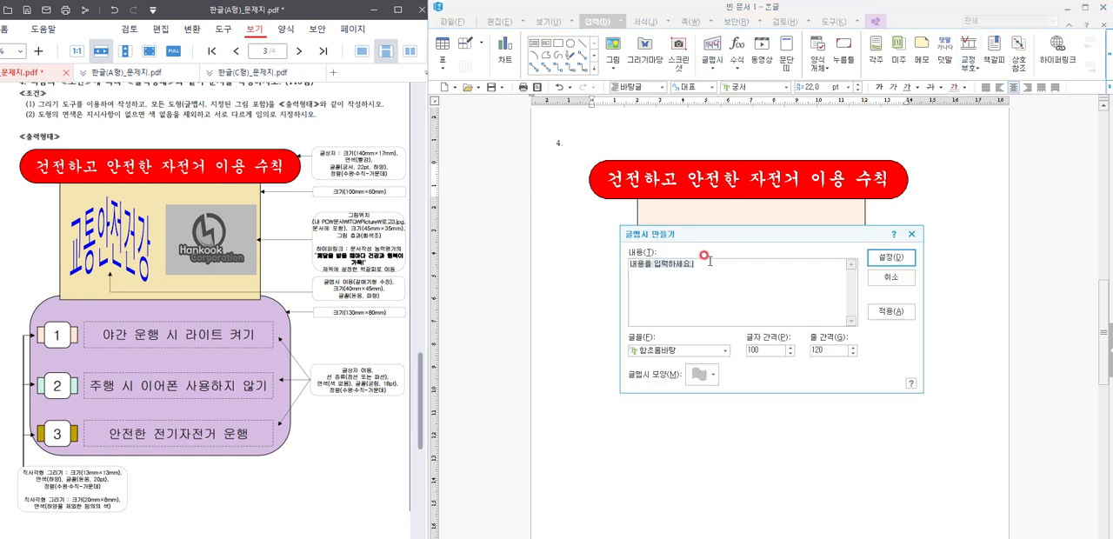
pyautogui.write('교통안전건강')
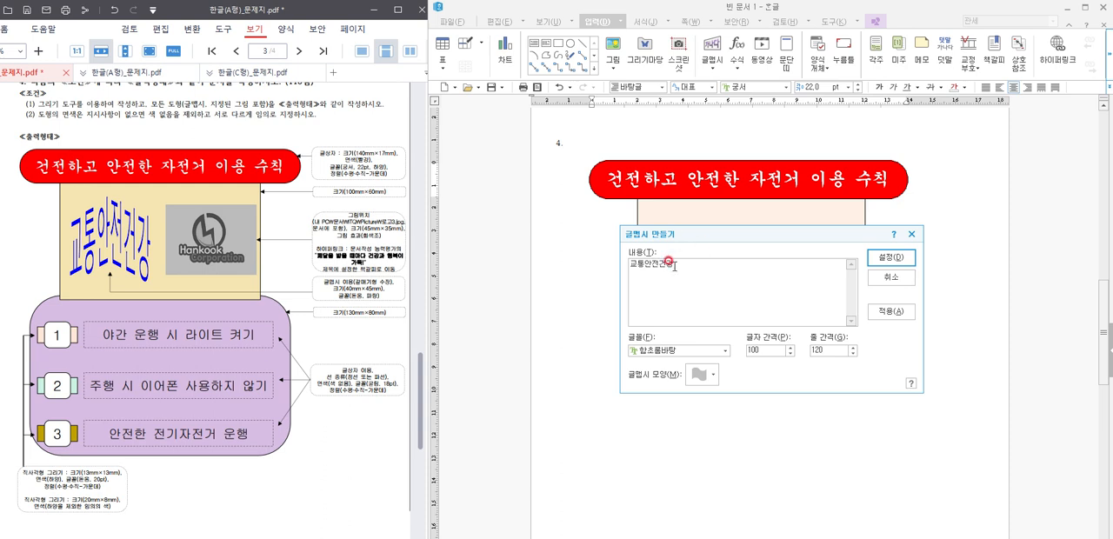
pyautogui.click(676, 350)
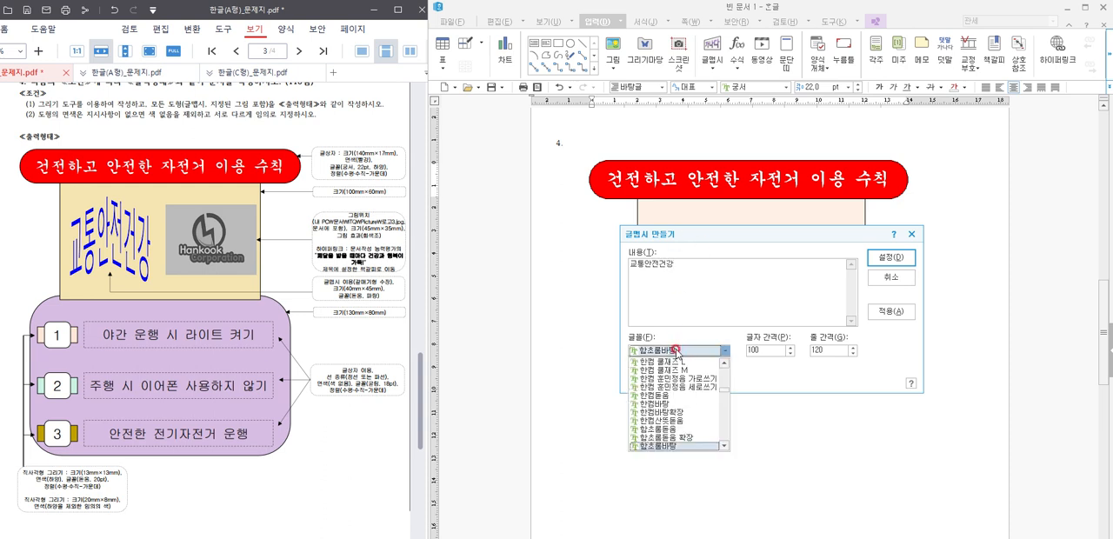
pyautogui.write('돋움')
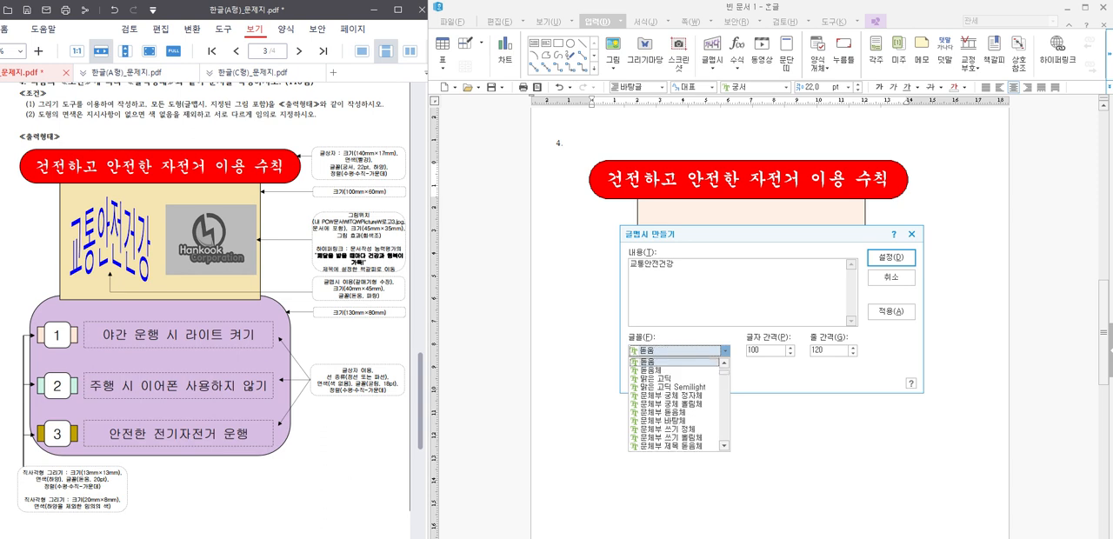
pyautogui.press('Return')
pyautogui.click(714, 375)
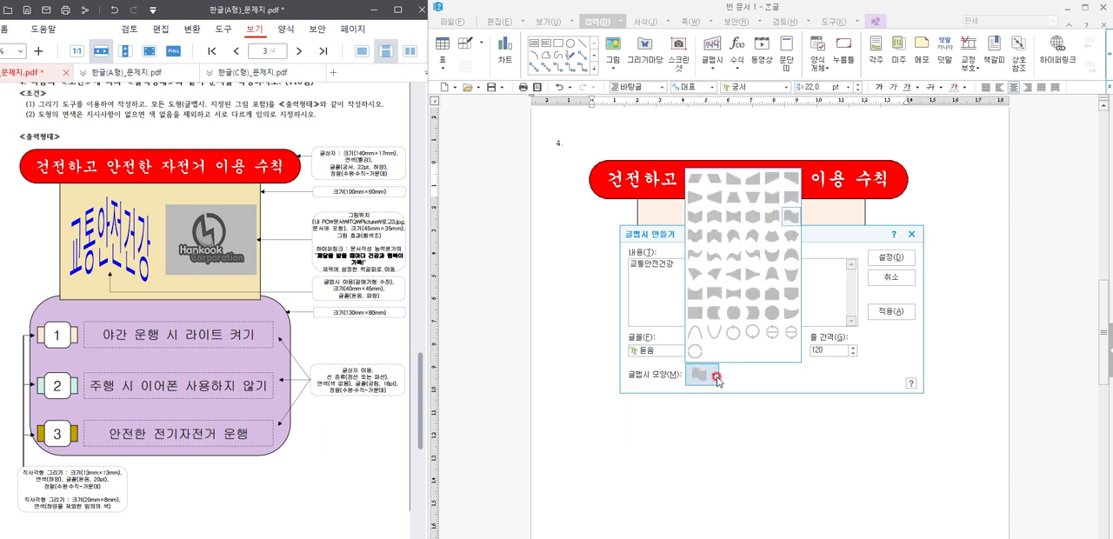
pyautogui.click(719, 224)
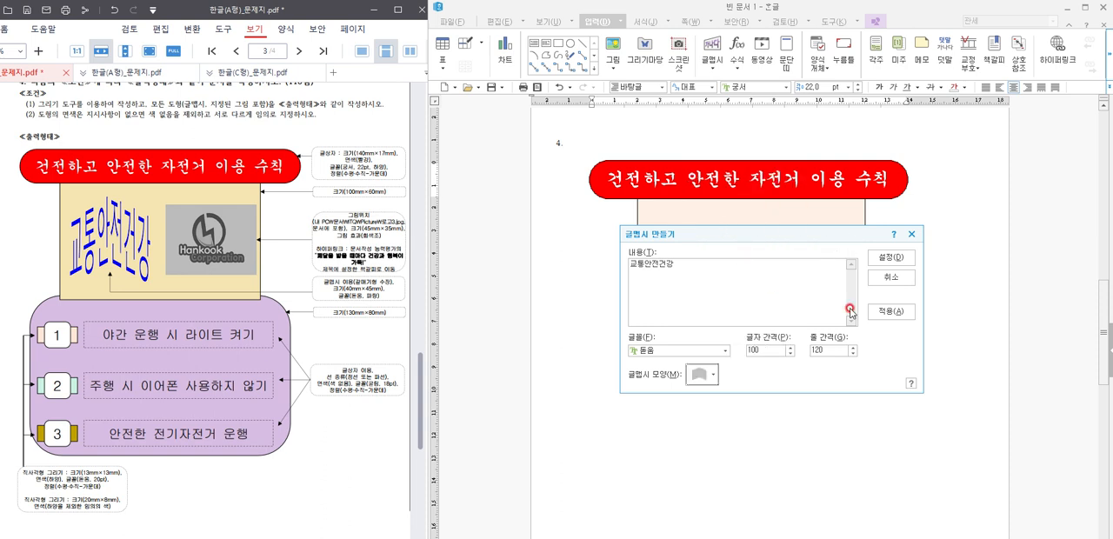
pyautogui.click(890, 257)
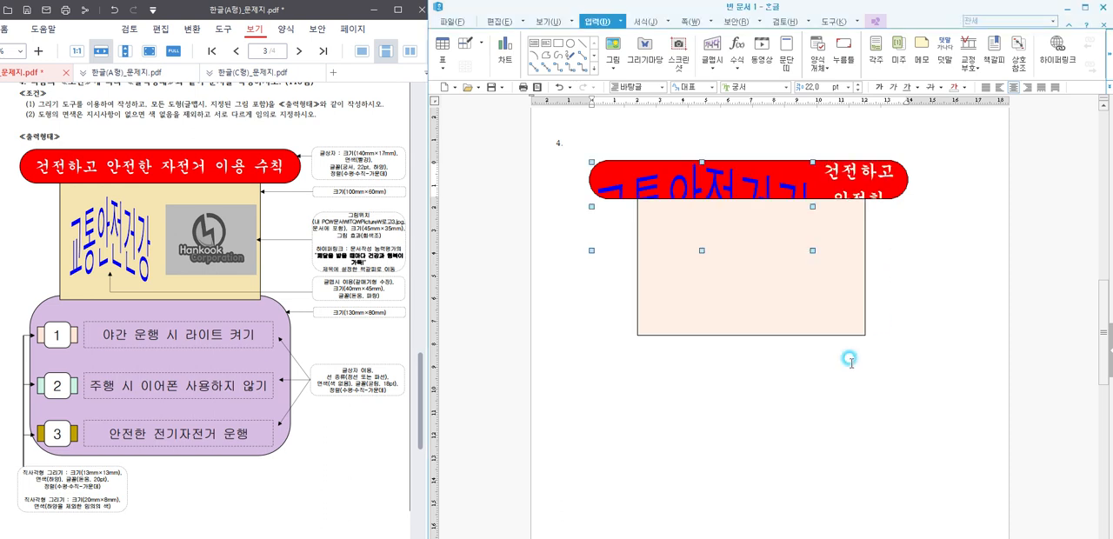
# Step: Try to place the WordArt in front of the text and fix its size at 40 × 45 mm
pyautogui.doubleClick(683, 184)
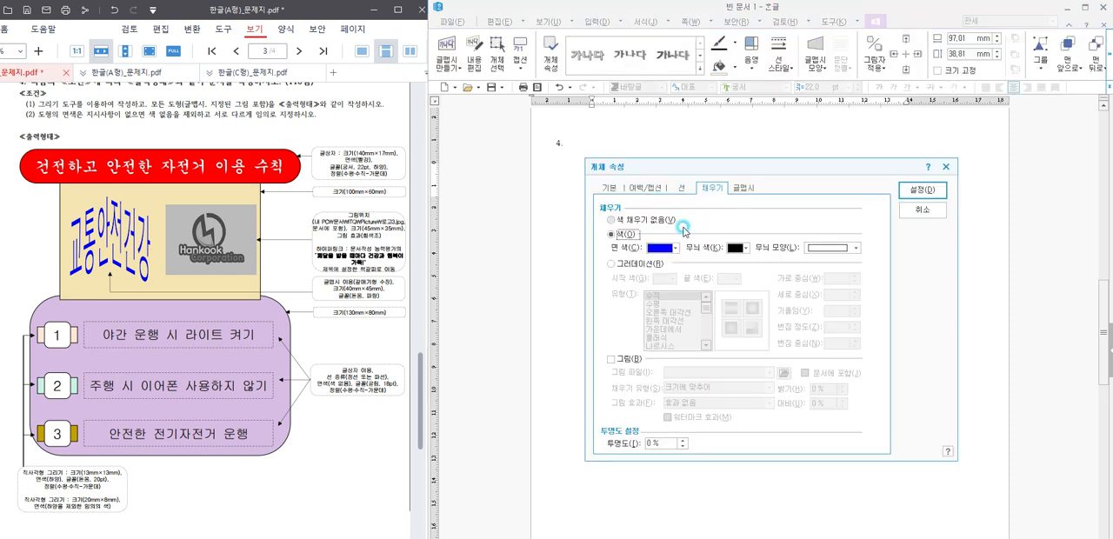
pyautogui.click(610, 188)
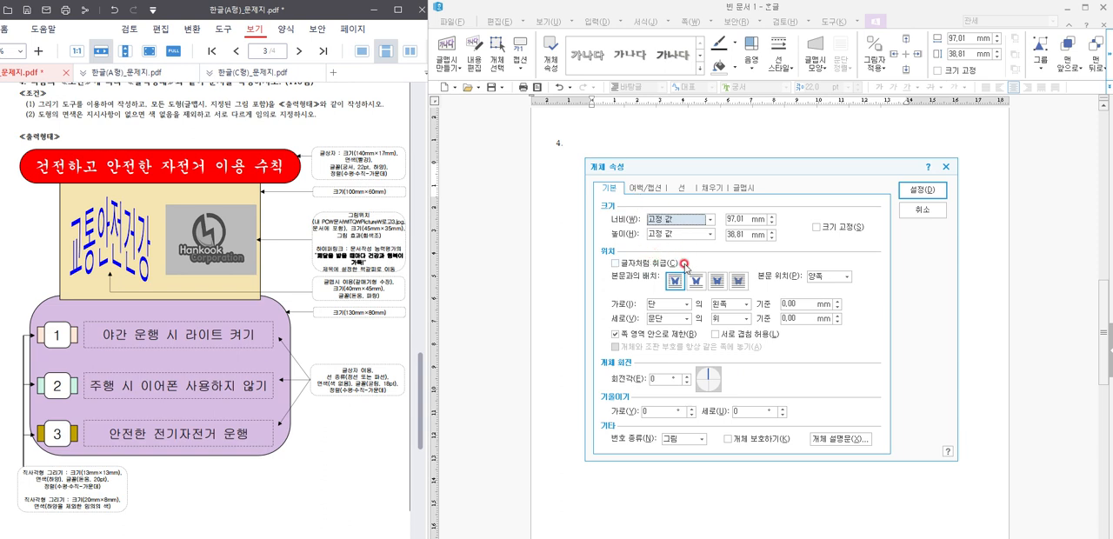
pyautogui.click(713, 280)
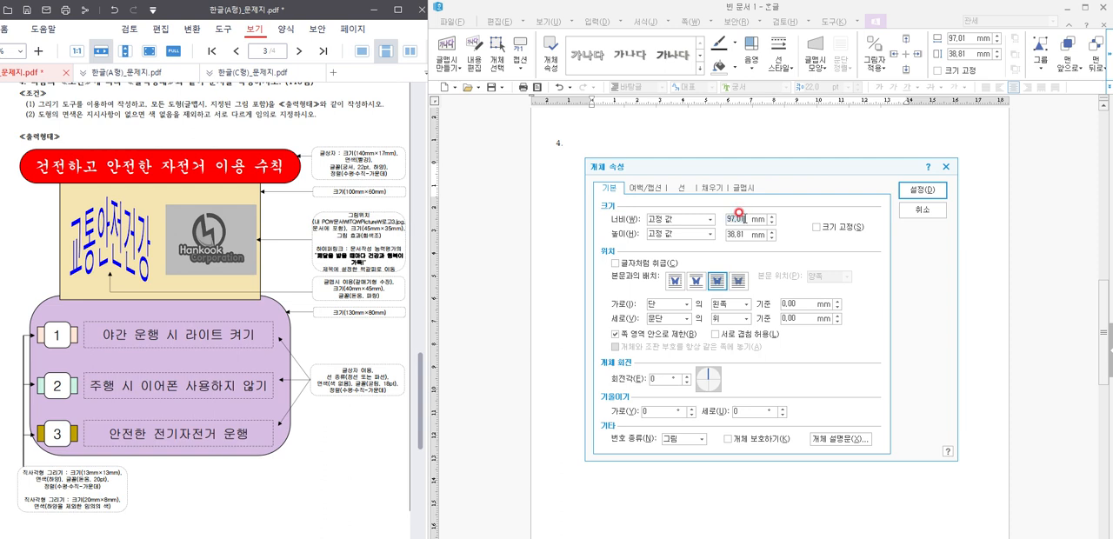
pyautogui.click(738, 212)
pyautogui.write('40')
pyautogui.press('Tab')
pyautogui.press('Tab')
pyautogui.write('45')
pyautogui.click(817, 225)
pyautogui.click(915, 189)
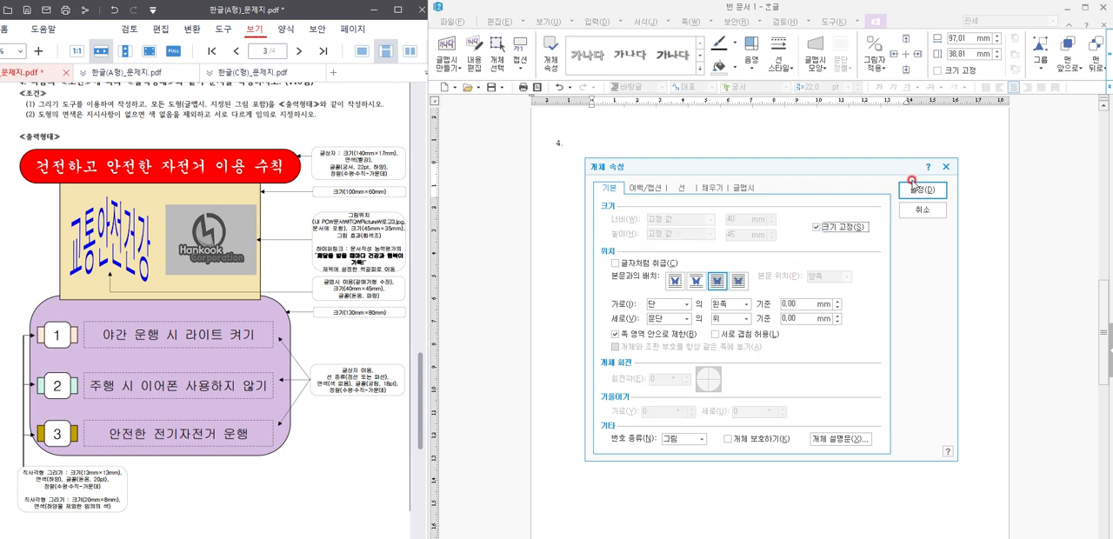
# Step: Try to move the WordArt out of the red title box, then discard it
pyautogui.moveTo(607, 194); pyautogui.dragTo(571, 315)
pyautogui.doubleClick(574, 321)
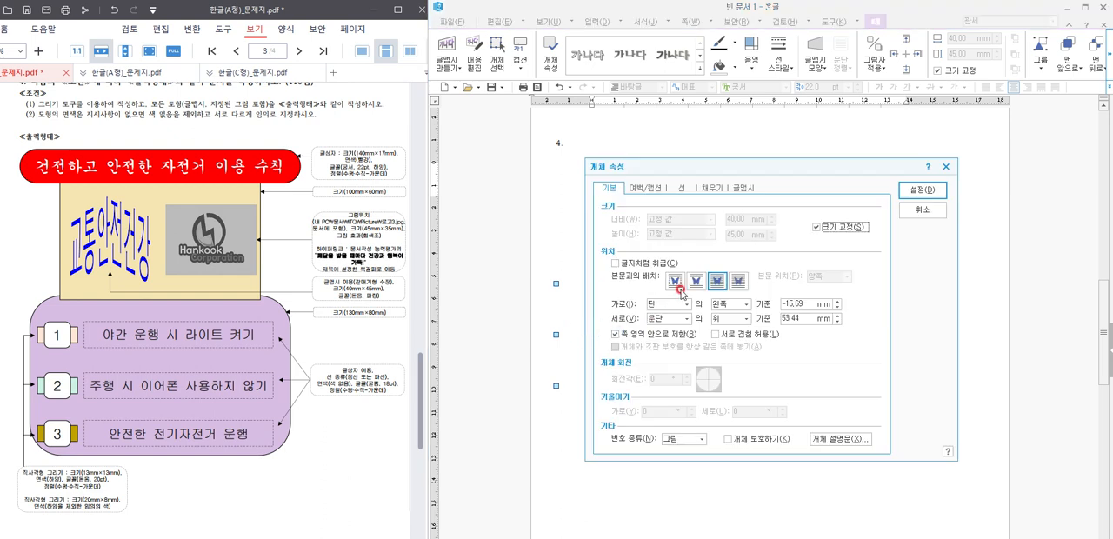
pyautogui.click(922, 209)
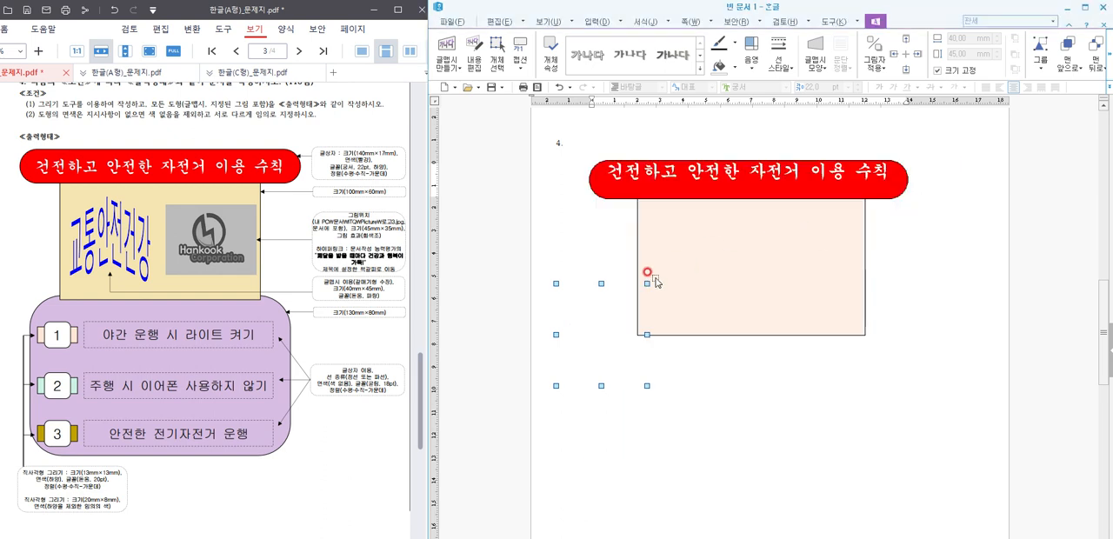
pyautogui.click(594, 288)
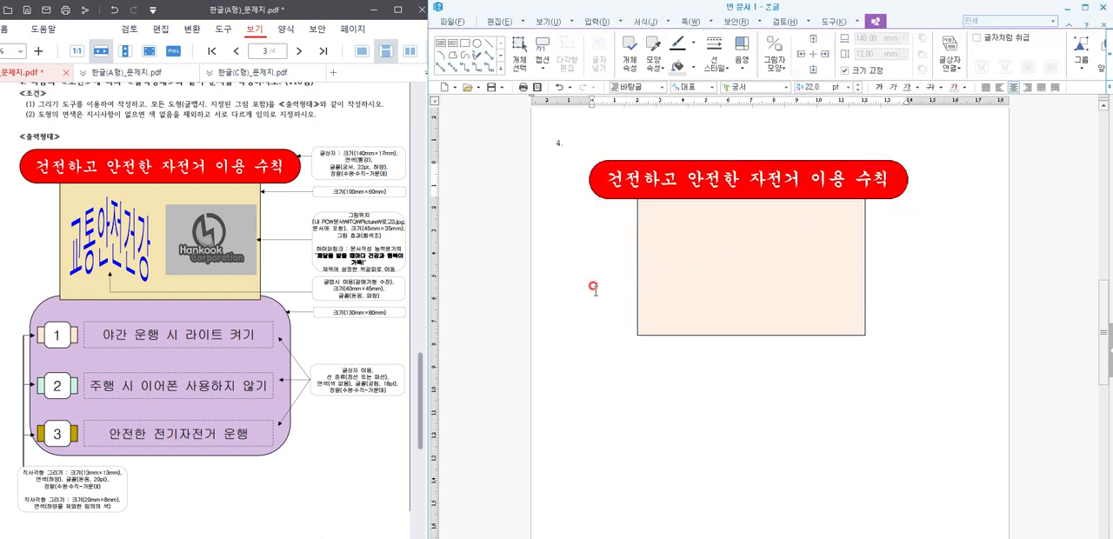
# Step: Insert WordArt reading "교통안전건강" in 돋움 with the 갈매기형 수장 shape
pyautogui.click(598, 21)
pyautogui.click(917, 74)
pyautogui.click(712, 52)
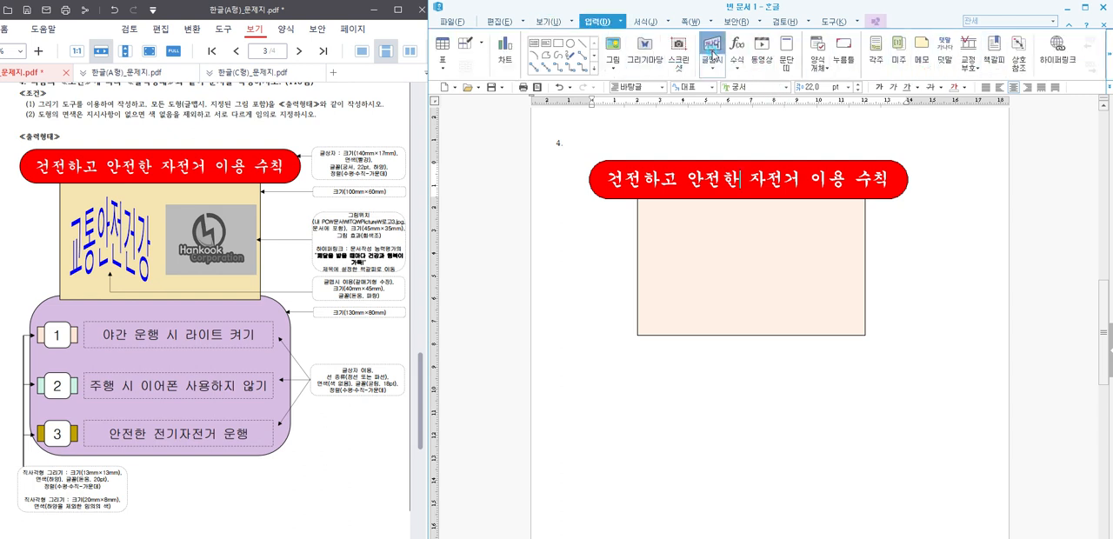
pyautogui.click(765, 248)
pyautogui.write('ㄱ')
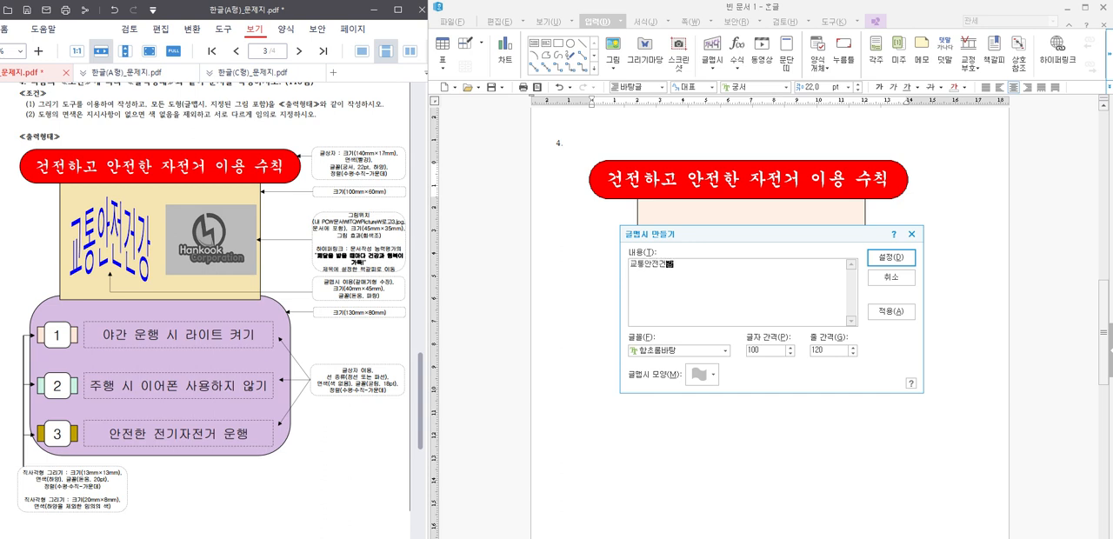
pyautogui.click(708, 352)
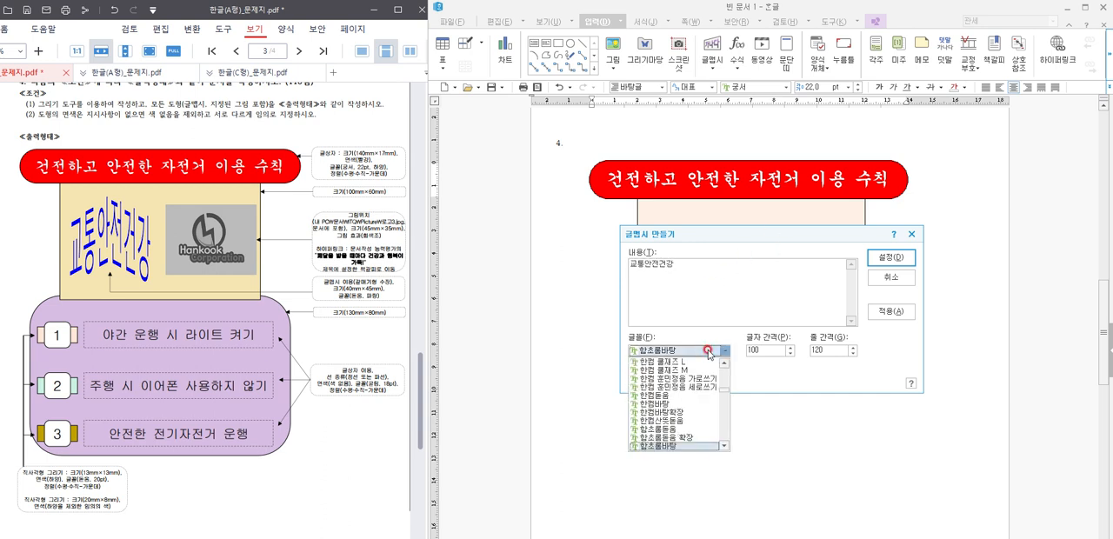
pyautogui.write('ㄷ')
pyautogui.click(708, 351)
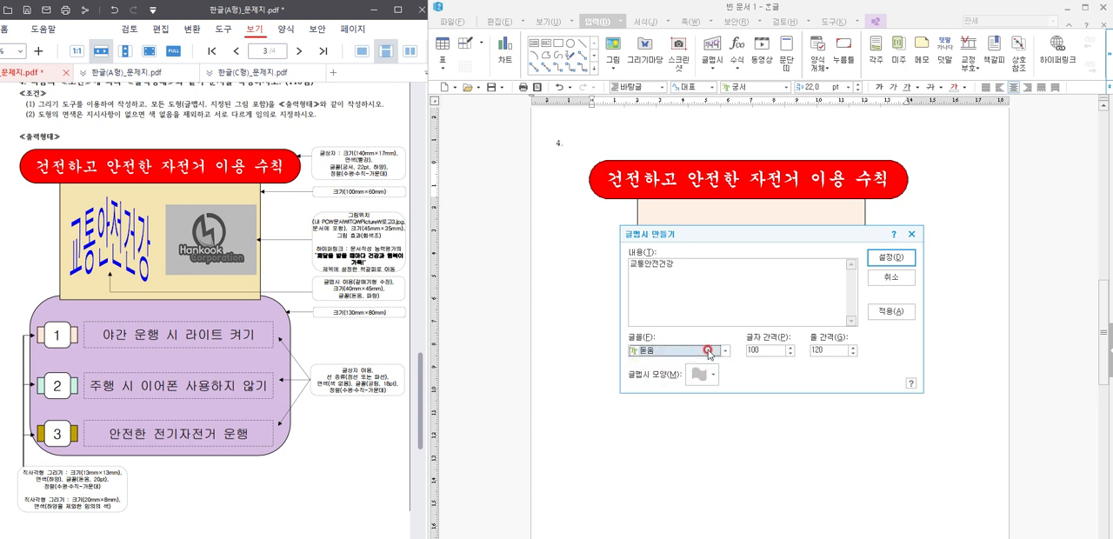
pyautogui.click(700, 374)
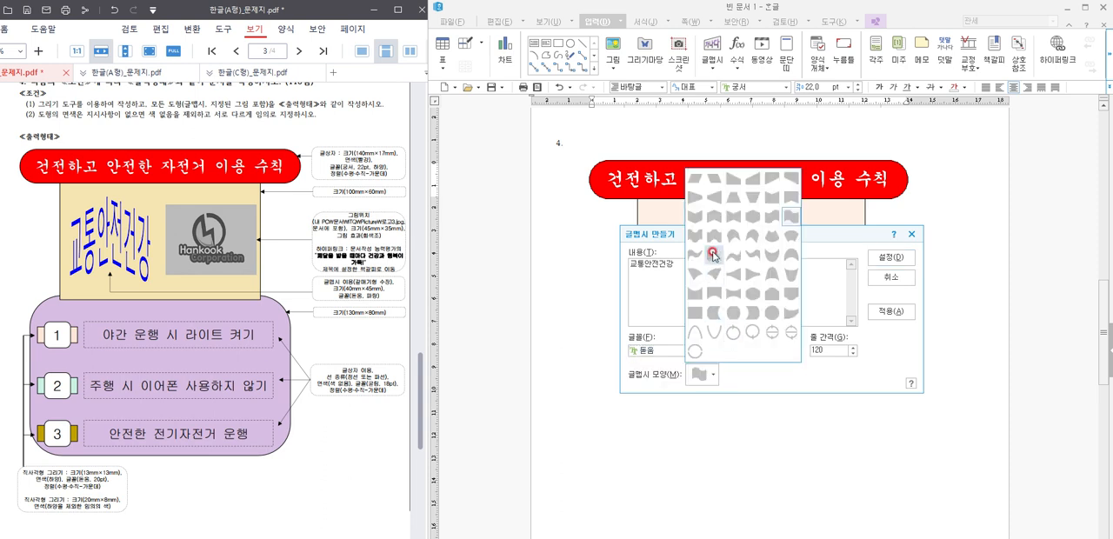
pyautogui.click(712, 217)
pyautogui.click(890, 258)
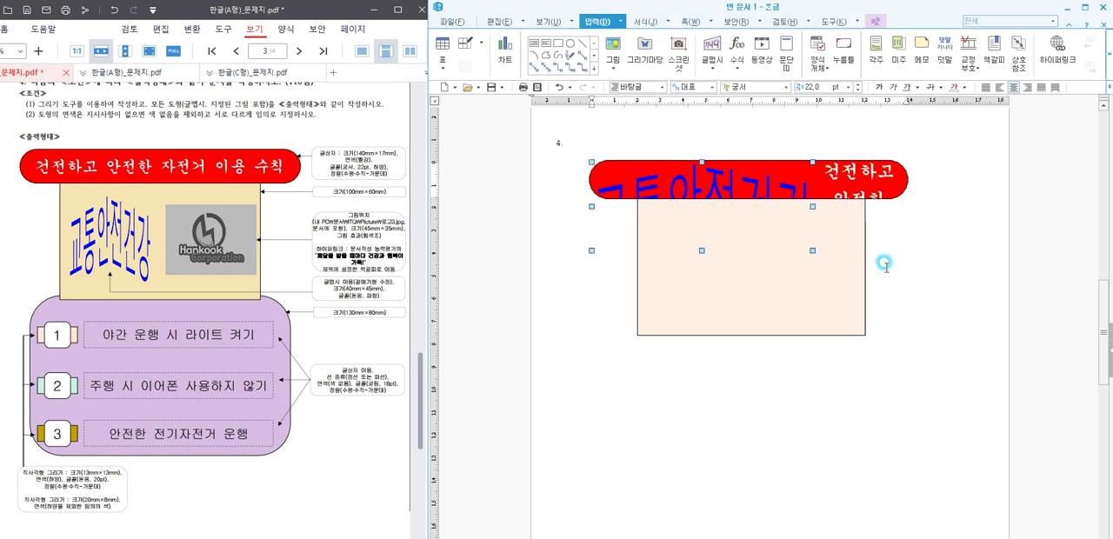
# Step: Move the WordArt below the rectangle, fix its size at 40 × 45 mm and place it in front of the text
pyautogui.moveTo(701, 192); pyautogui.dragTo(820, 412)
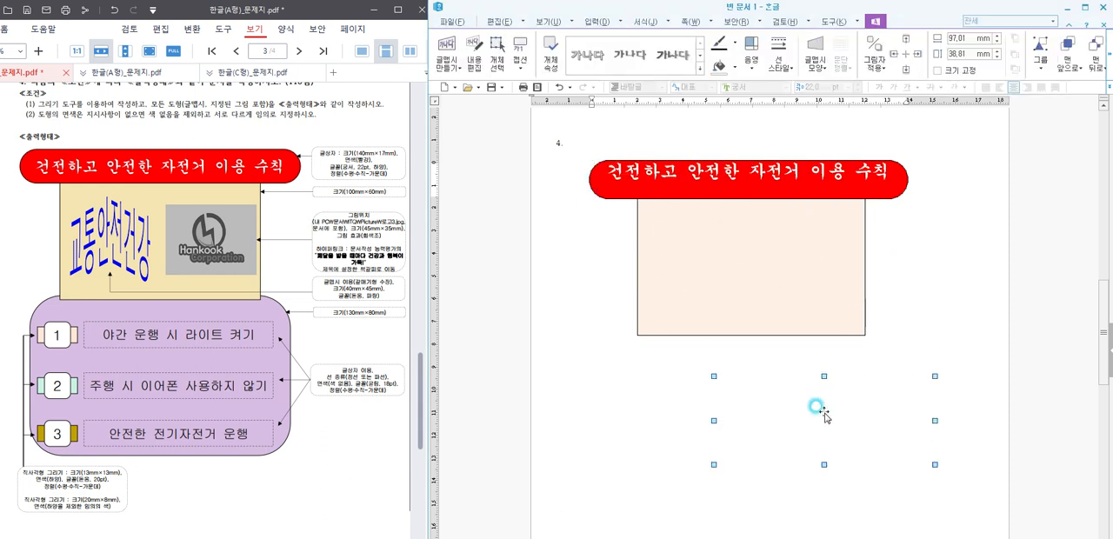
pyautogui.doubleClick(825, 412)
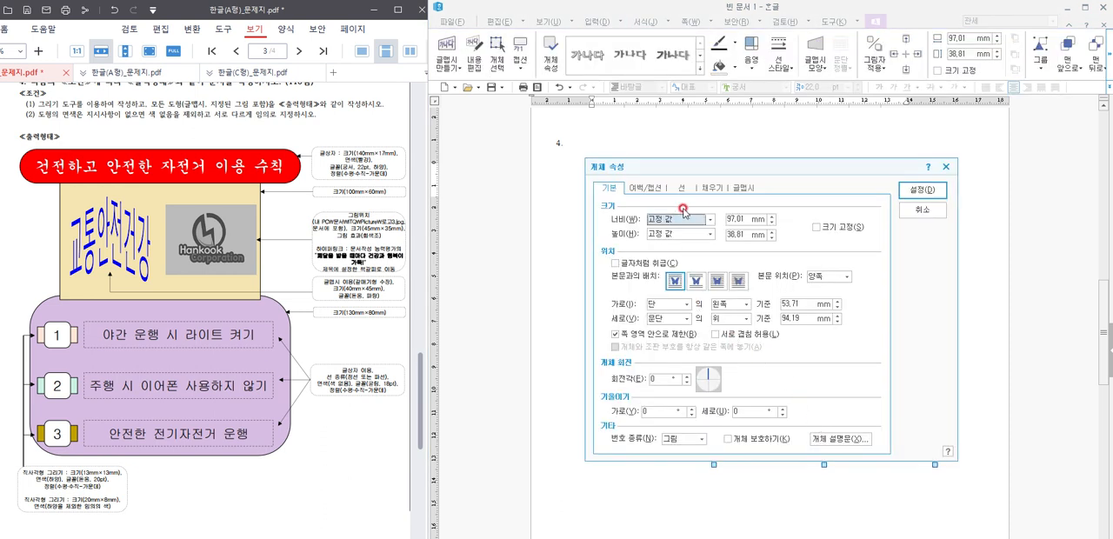
pyautogui.click(735, 219)
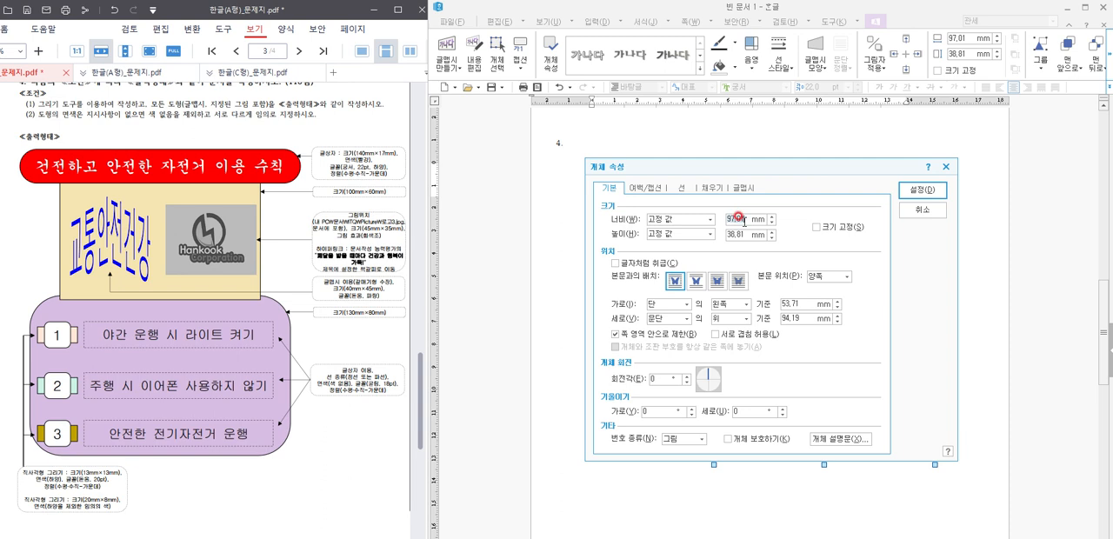
pyautogui.write('40')
pyautogui.press('Tab')
pyautogui.press('Tab')
pyautogui.write('4')
pyautogui.click(848, 225)
pyautogui.click(716, 281)
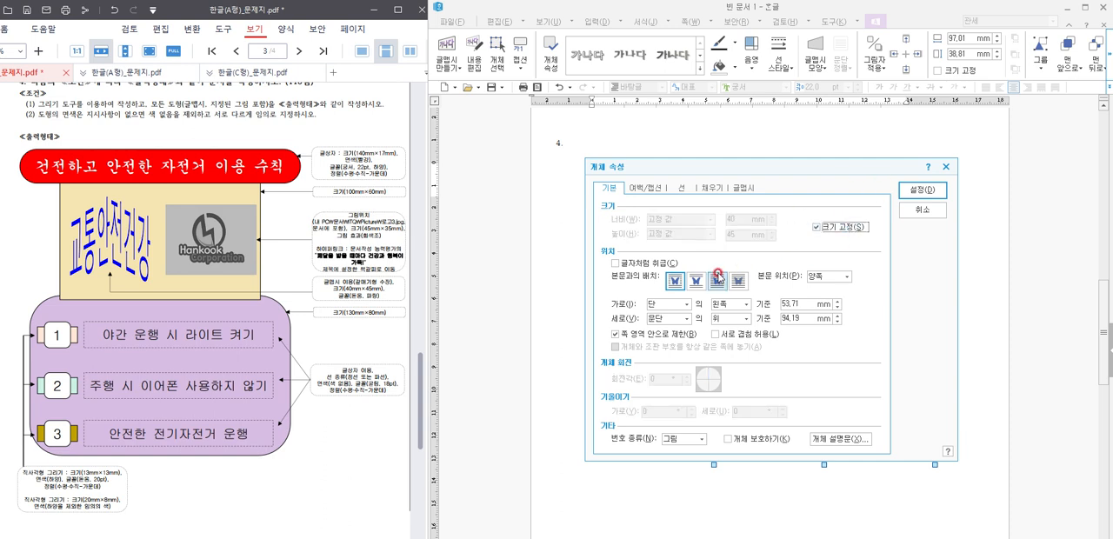
pyautogui.click(909, 191)
# Step: Paste the WordArt onto the page outside the title box and position it in the left half of the light orange rectangle
pyautogui.moveTo(774, 412); pyautogui.dragTo(658, 288)
pyautogui.moveTo(730, 285); pyautogui.dragTo(788, 225)
pyautogui.click(860, 331)
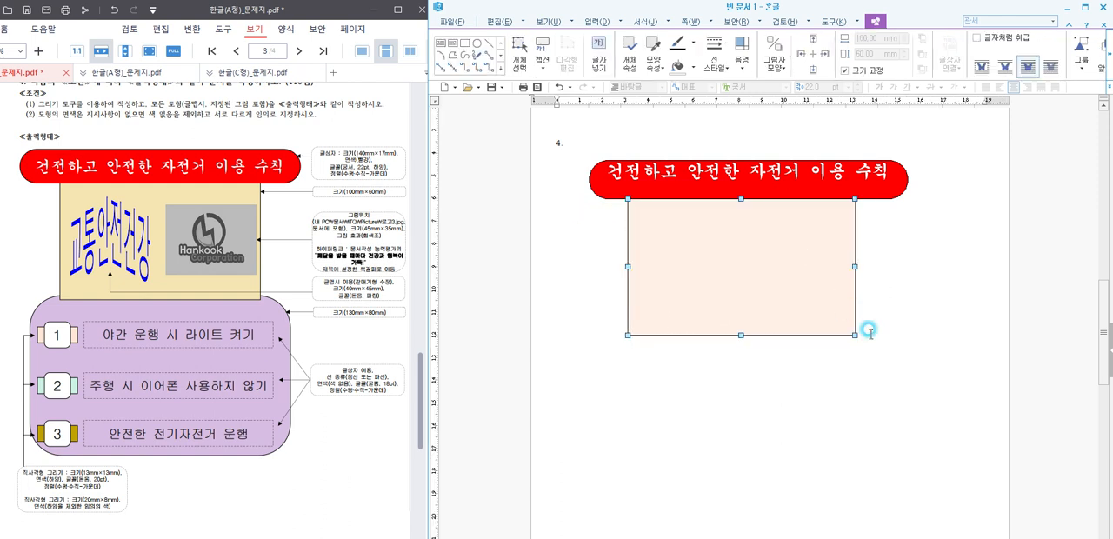
pyautogui.hotkey('ctrl', 'v')
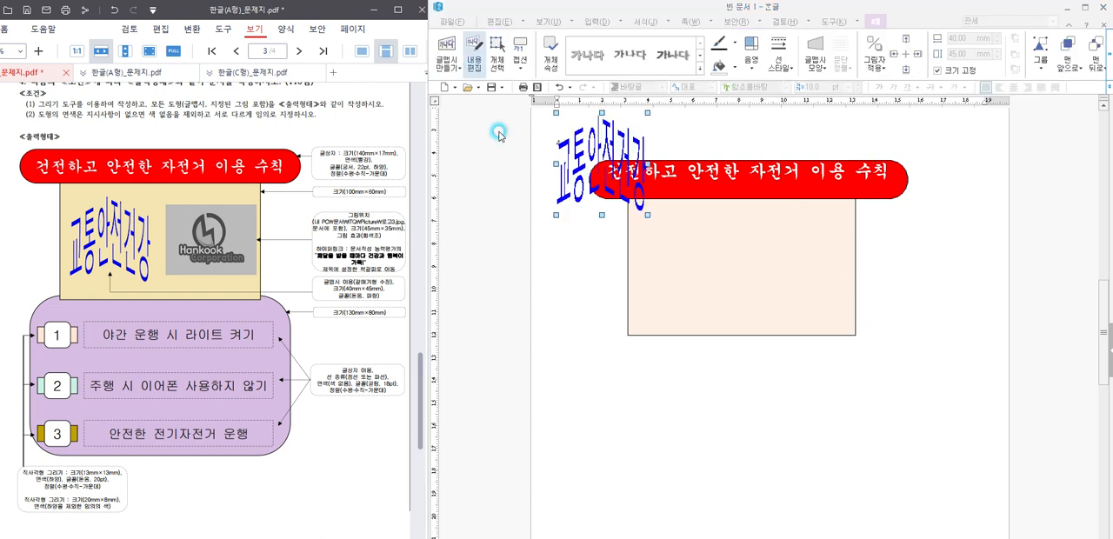
pyautogui.moveTo(589, 148); pyautogui.dragTo(589, 196)
pyautogui.moveTo(677, 253); pyautogui.dragTo(687, 273)
pyautogui.click(736, 413)
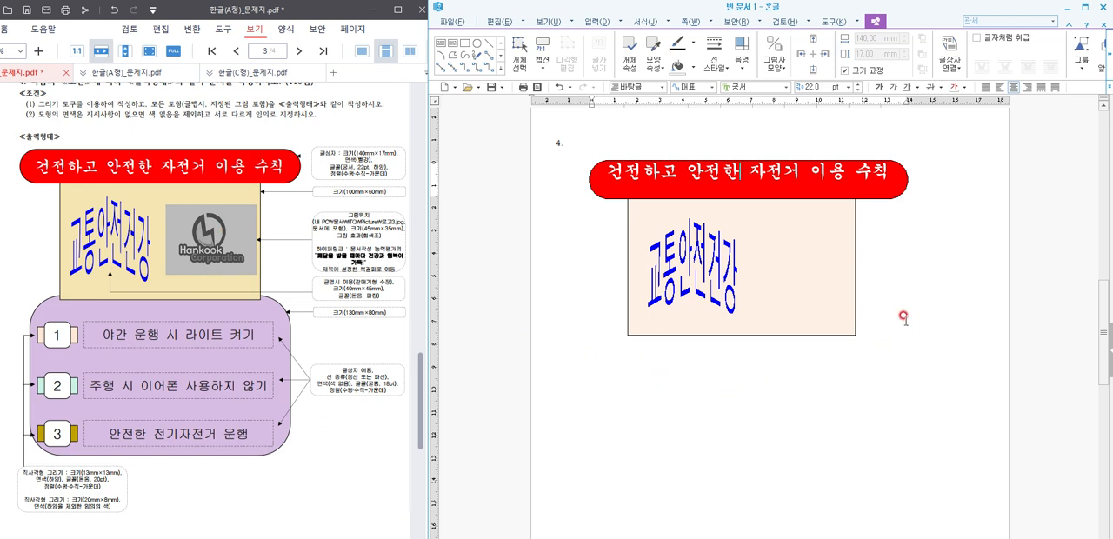
# Step: Insert the 로고3 picture from the Picture folder below the rectangle at about 46 × 32 mm
pyautogui.click(599, 20)
pyautogui.click(616, 47)
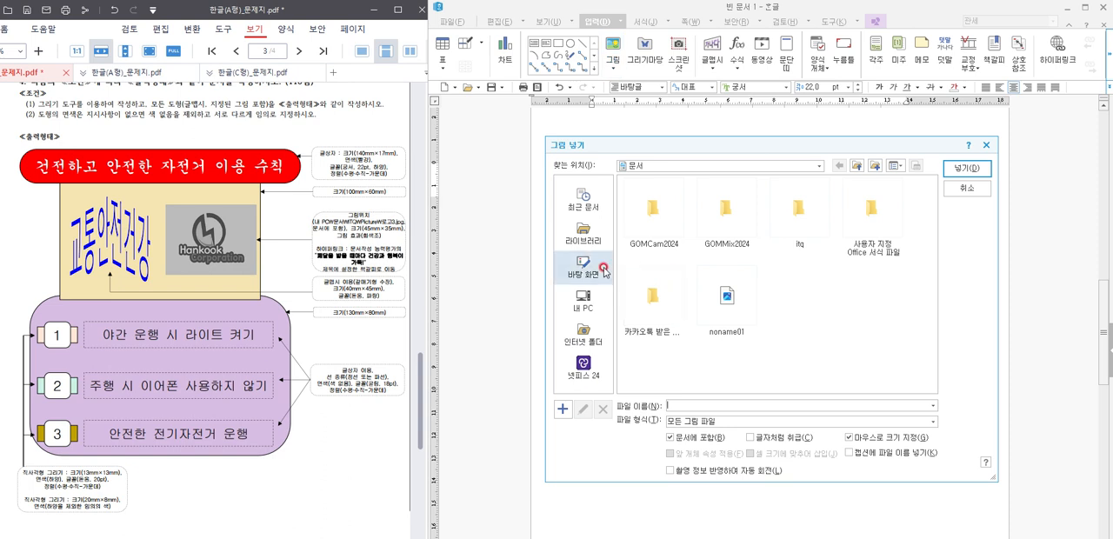
pyautogui.click(578, 269)
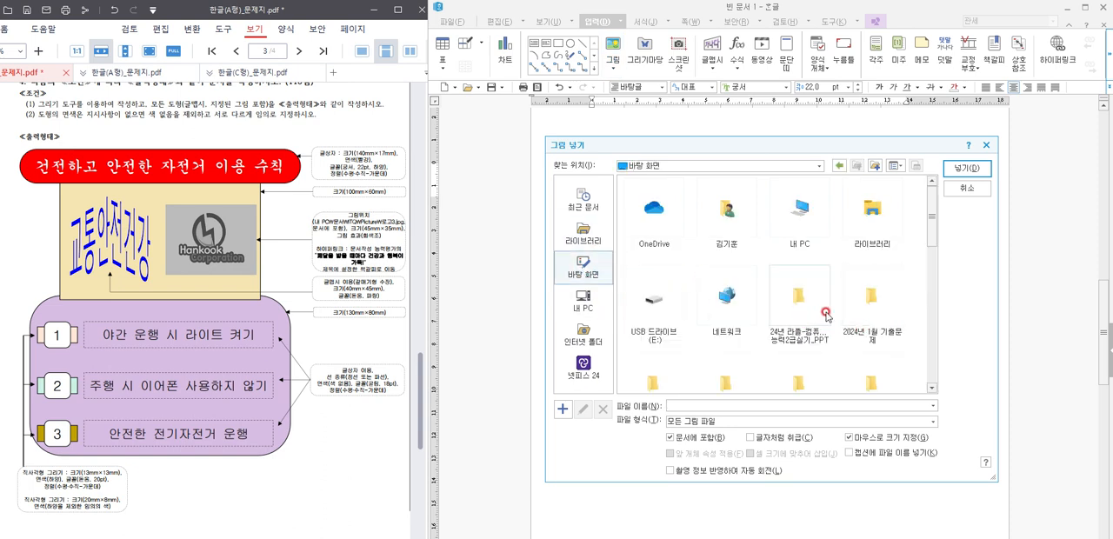
pyautogui.moveTo(927, 231); pyautogui.dragTo(934, 287)
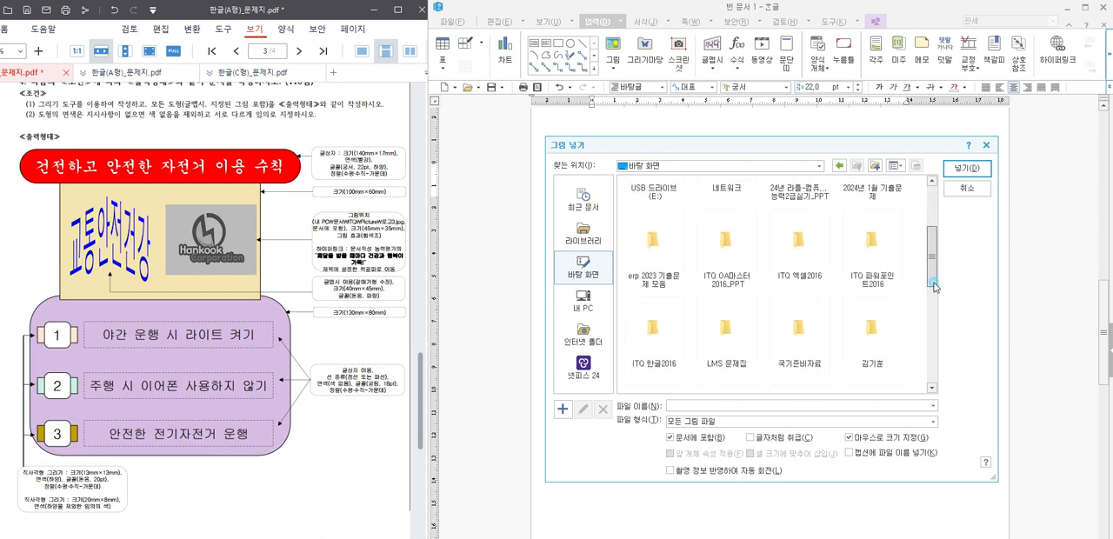
pyautogui.doubleClick(671, 343)
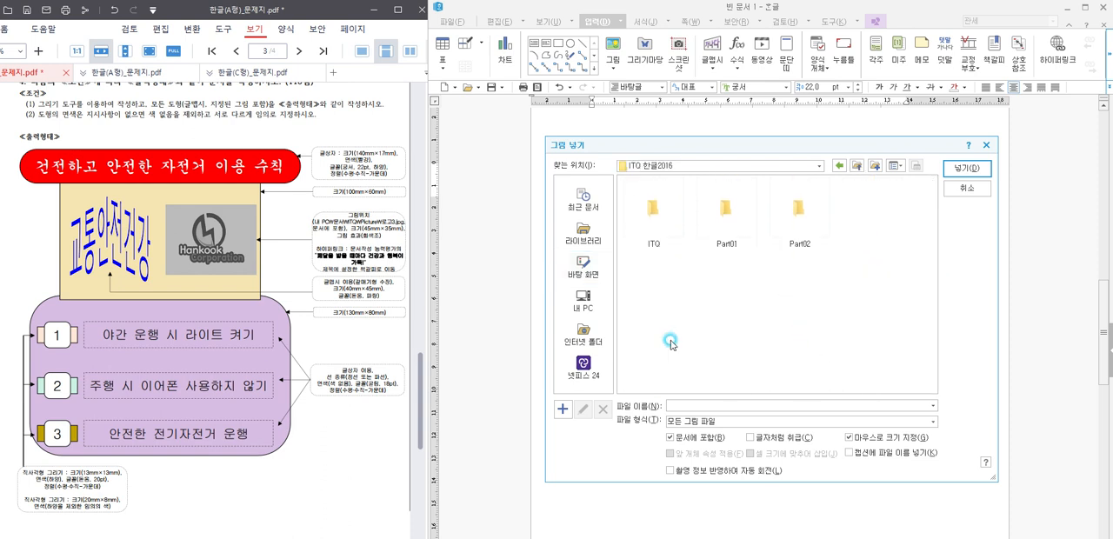
pyautogui.doubleClick(664, 226)
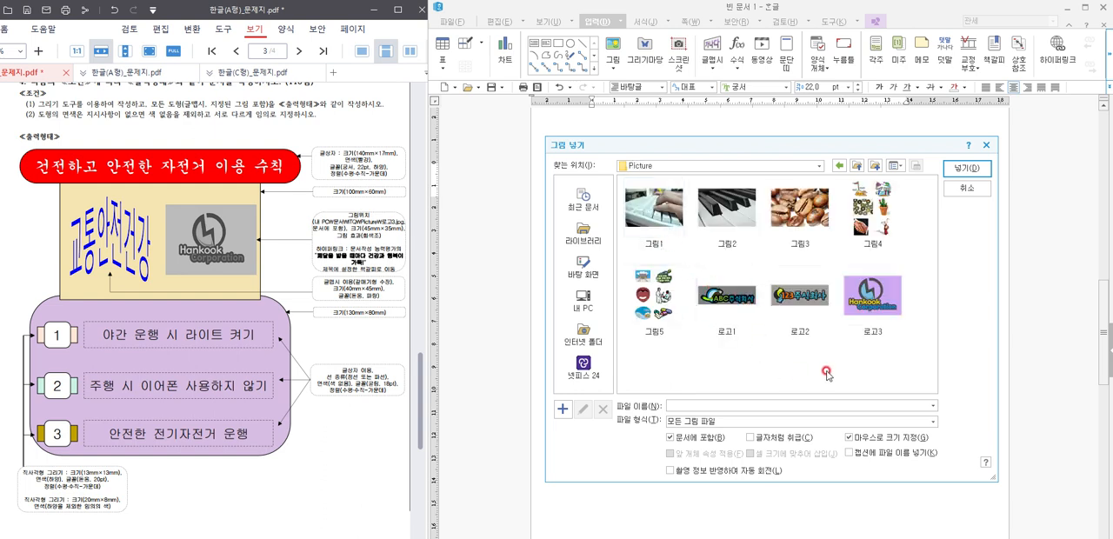
pyautogui.doubleClick(883, 305)
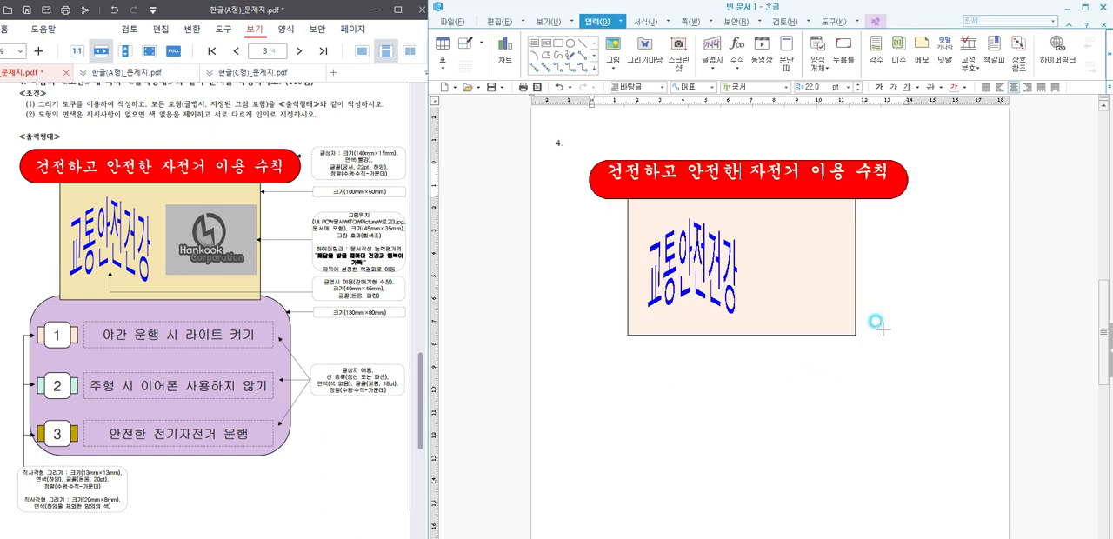
pyautogui.moveTo(785, 387); pyautogui.dragTo(888, 446)
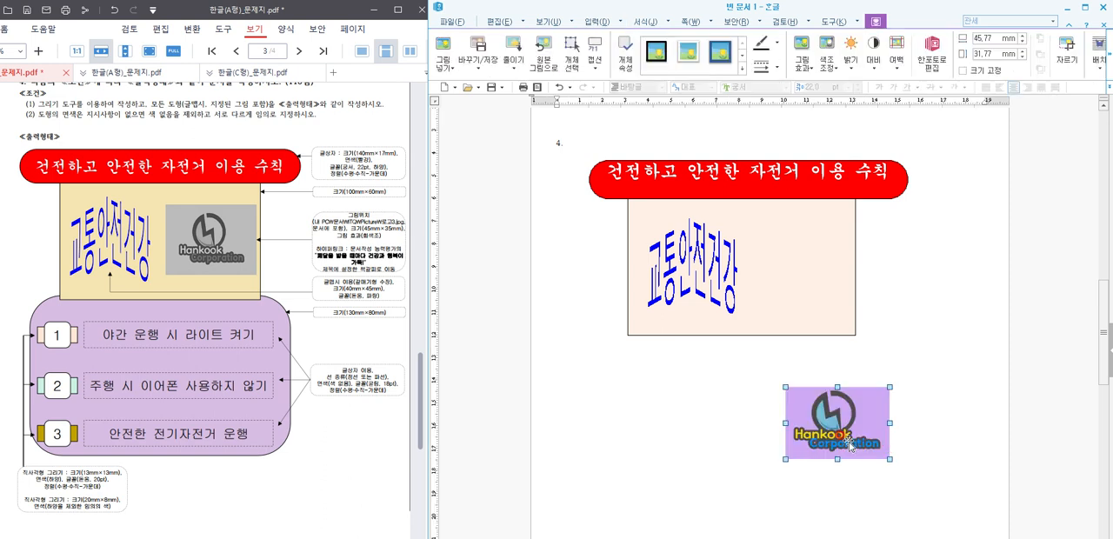
# Step: Fix the logo picture's size at 45 × 35 mm and place it in front of the text
pyautogui.doubleClick(850, 444)
pyautogui.click(740, 219)
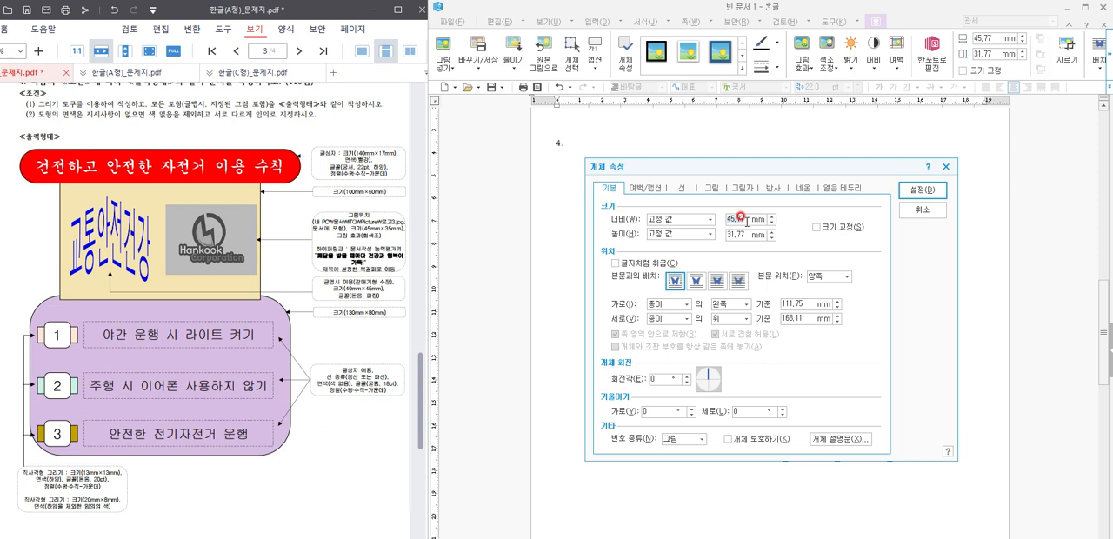
pyautogui.write('45')
pyautogui.press('Tab')
pyautogui.press('Tab')
pyautogui.click(811, 224)
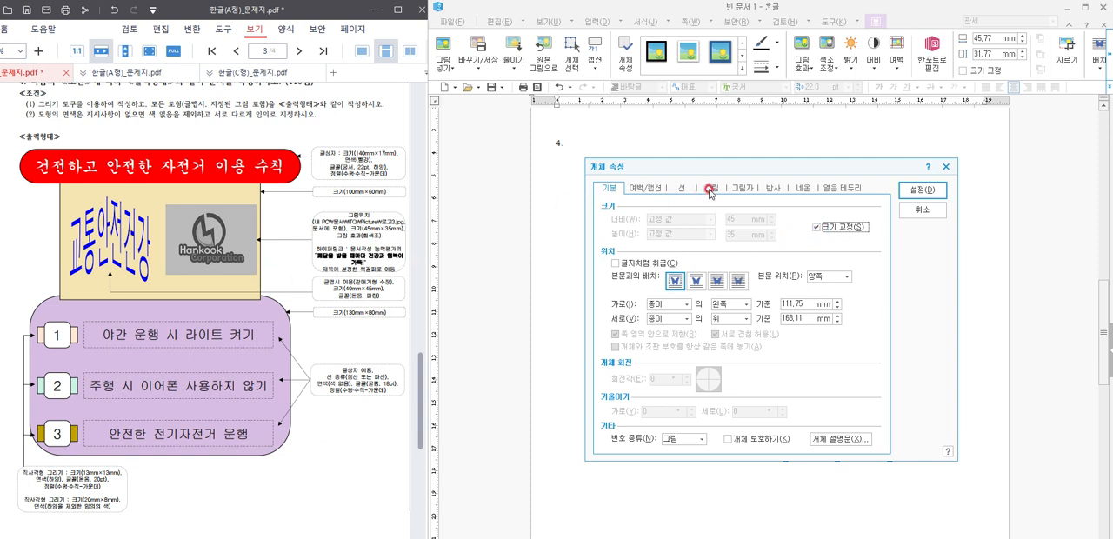
pyautogui.click(717, 280)
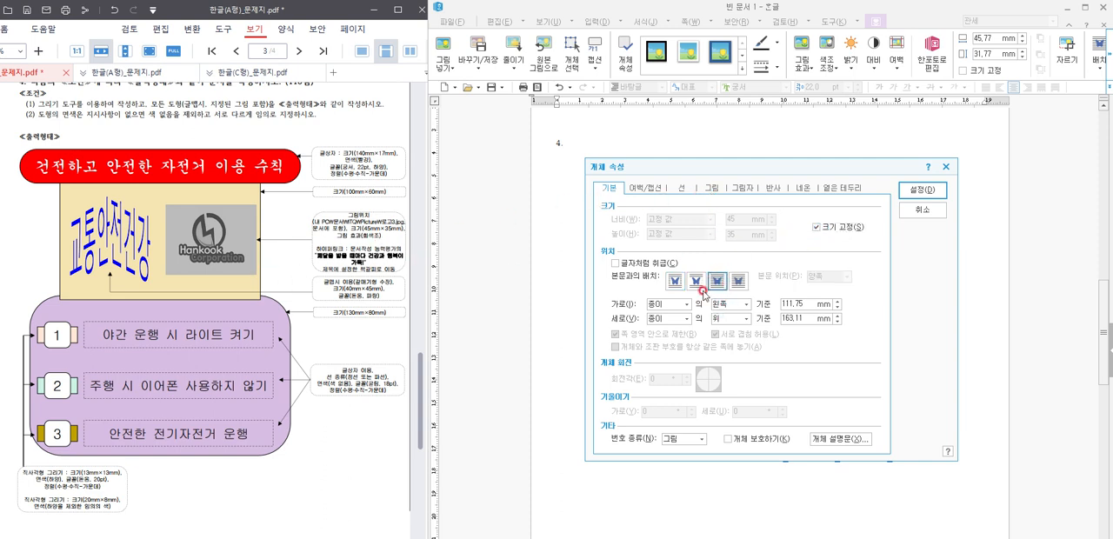
# Step: Apply the 회색조 (grayscale) picture effect to the logo
pyautogui.click(750, 188)
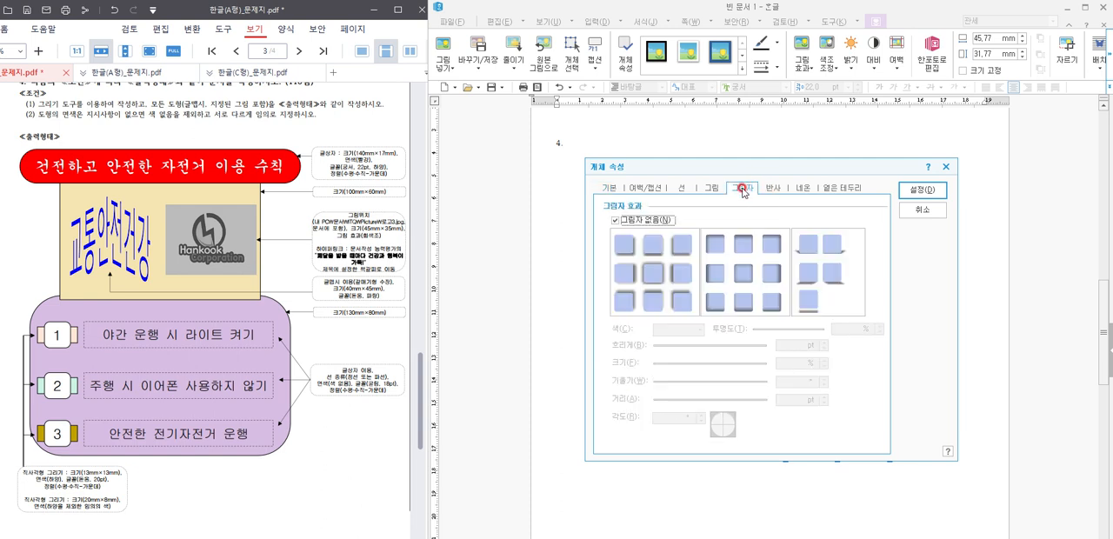
pyautogui.click(712, 188)
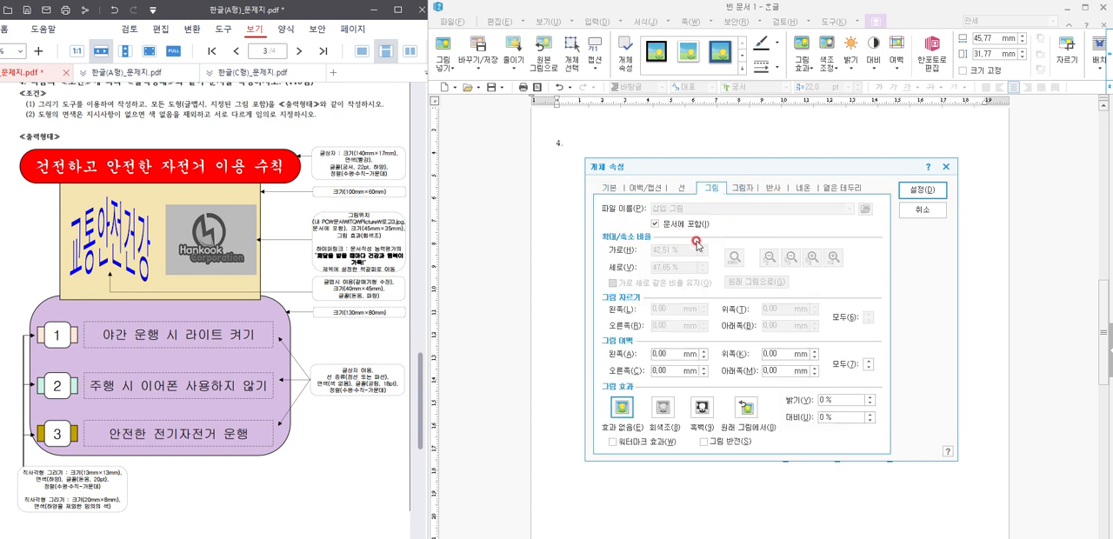
pyautogui.click(662, 415)
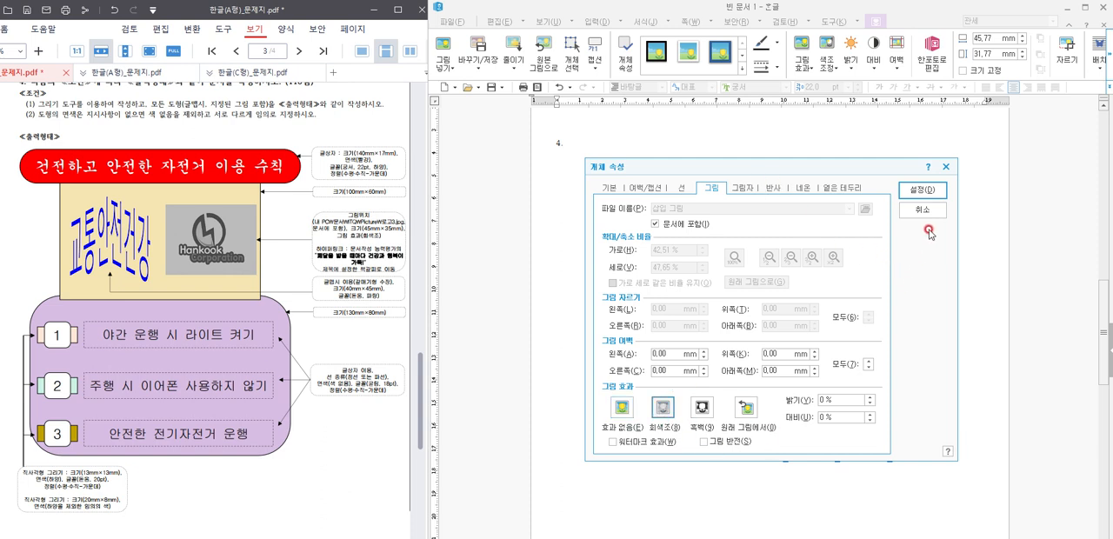
pyautogui.click(936, 199)
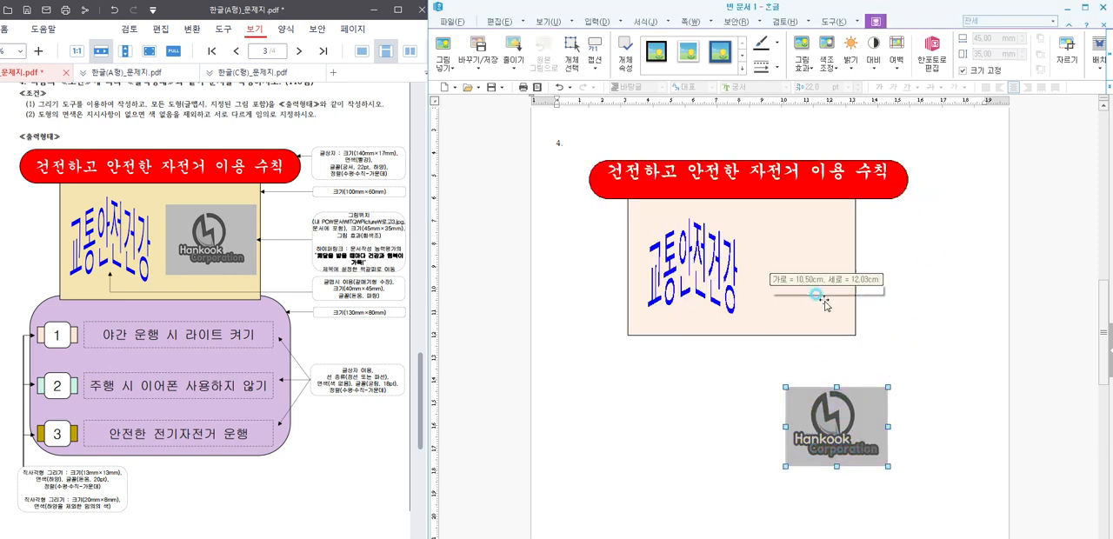
# Step: Move the logo into the right half of the light orange rectangle and shift the WordArt slightly left
pyautogui.moveTo(798, 271); pyautogui.dragTo(799, 270)
pyautogui.moveTo(714, 263); pyautogui.dragTo(707, 262)
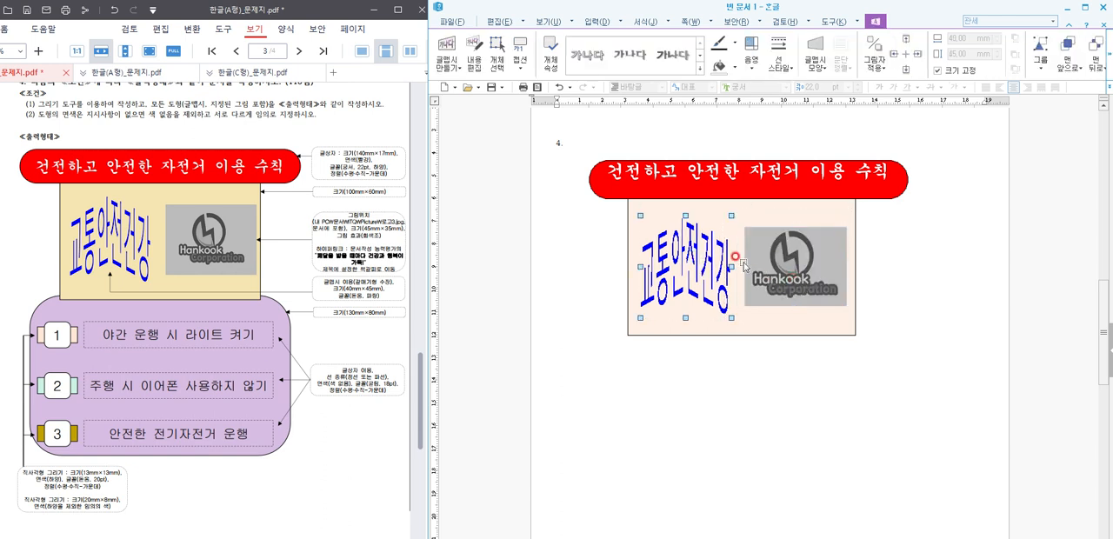
pyautogui.click(793, 264)
pyautogui.click(925, 305)
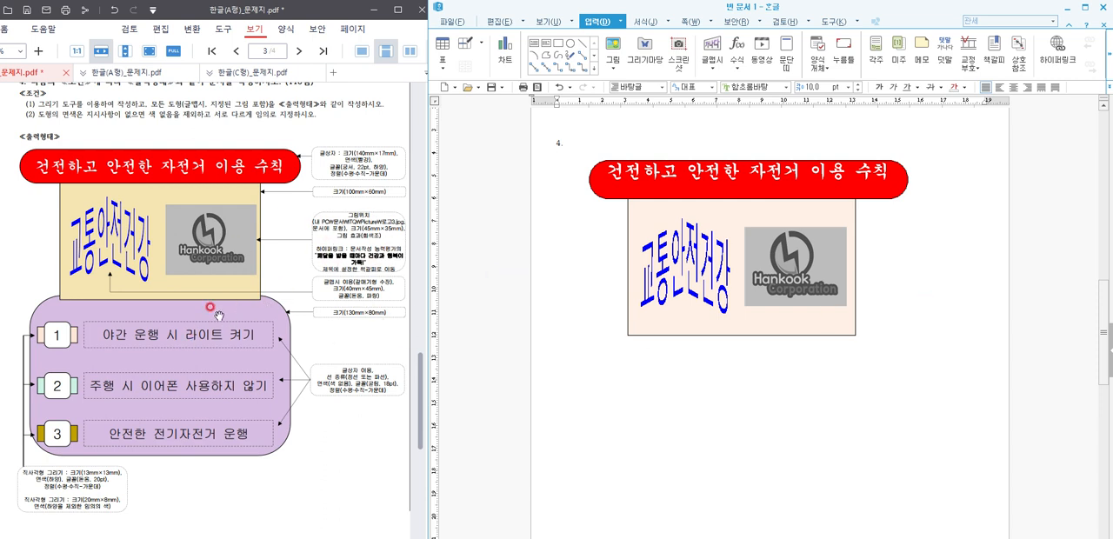
# Step: Draw a rectangle about 136 × 76 mm overlapping the lower edge of the light orange rectangle
pyautogui.scroll(-2, 211, 306)
pyautogui.click(713, 357)
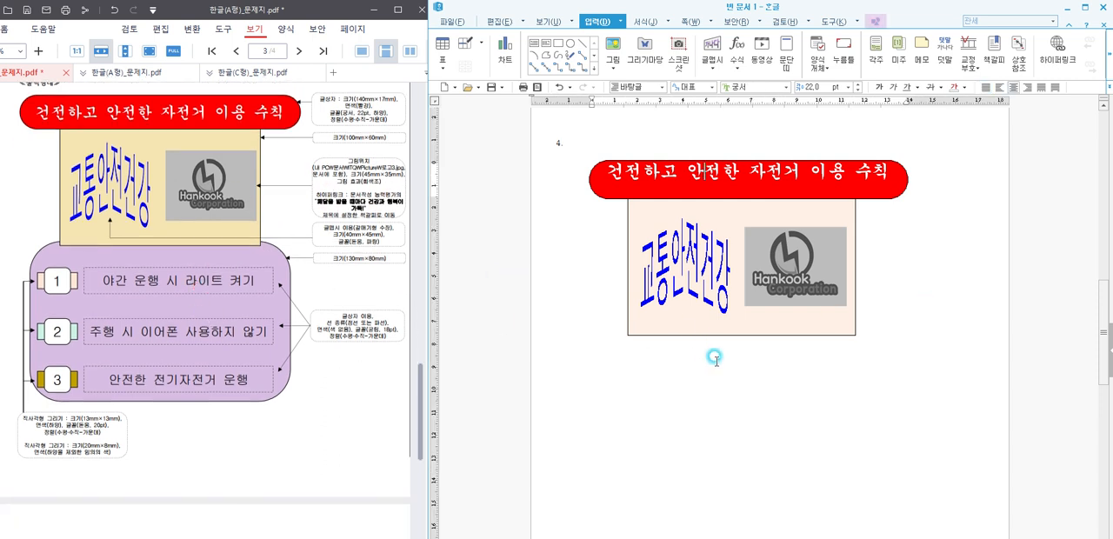
pyautogui.click(559, 42)
pyautogui.moveTo(599, 327); pyautogui.dragTo(908, 479)
pyautogui.click(853, 439)
pyautogui.click(753, 480)
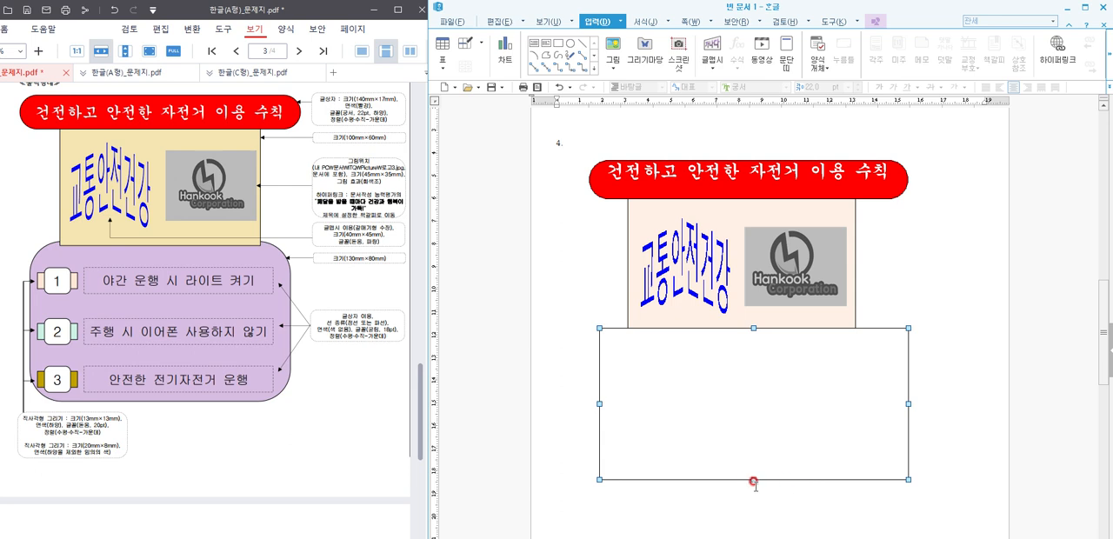
pyautogui.moveTo(752, 480); pyautogui.dragTo(753, 500)
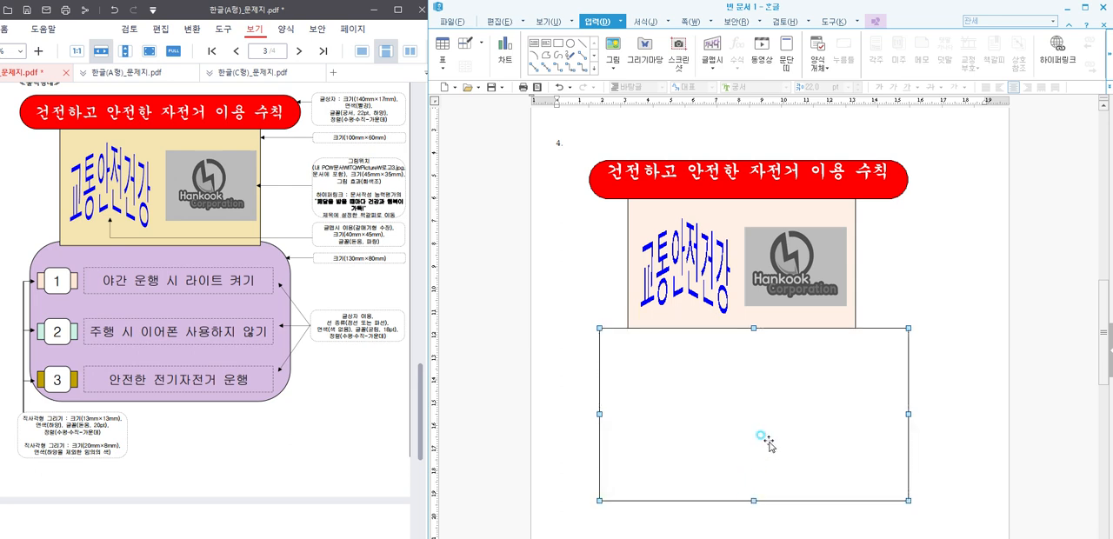
# Step: Fix the new lower rectangle's size at 130 × 80 mm
pyautogui.doubleClick(770, 439)
pyautogui.doubleClick(733, 219)
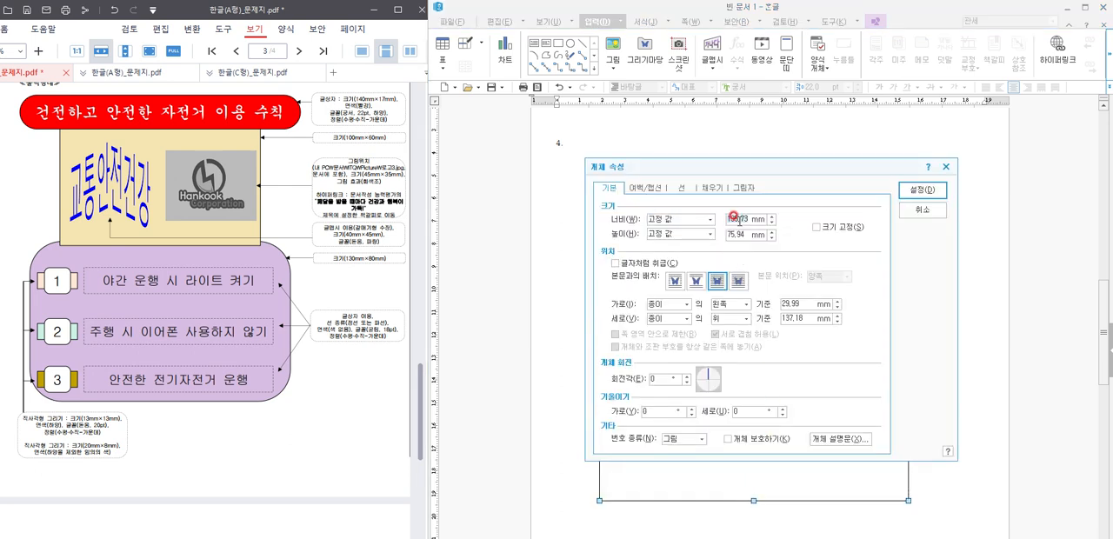
pyautogui.write('130')
pyautogui.press('Tab')
pyautogui.press('Tab')
pyautogui.click(840, 226)
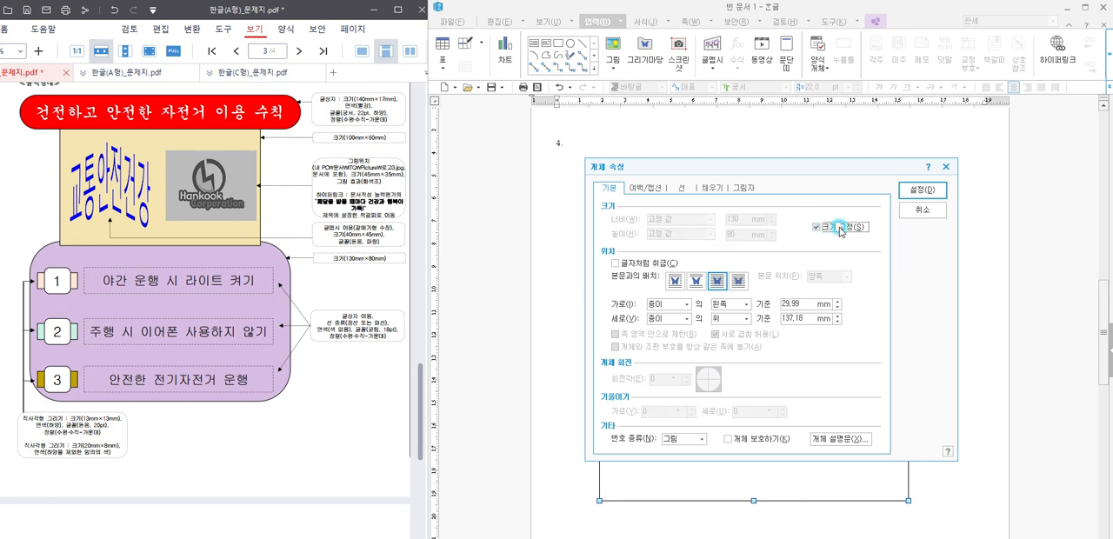
# Step: Fill the lower rectangle with light pink and give it 둥근 모양 rounded corners
pyautogui.click(708, 189)
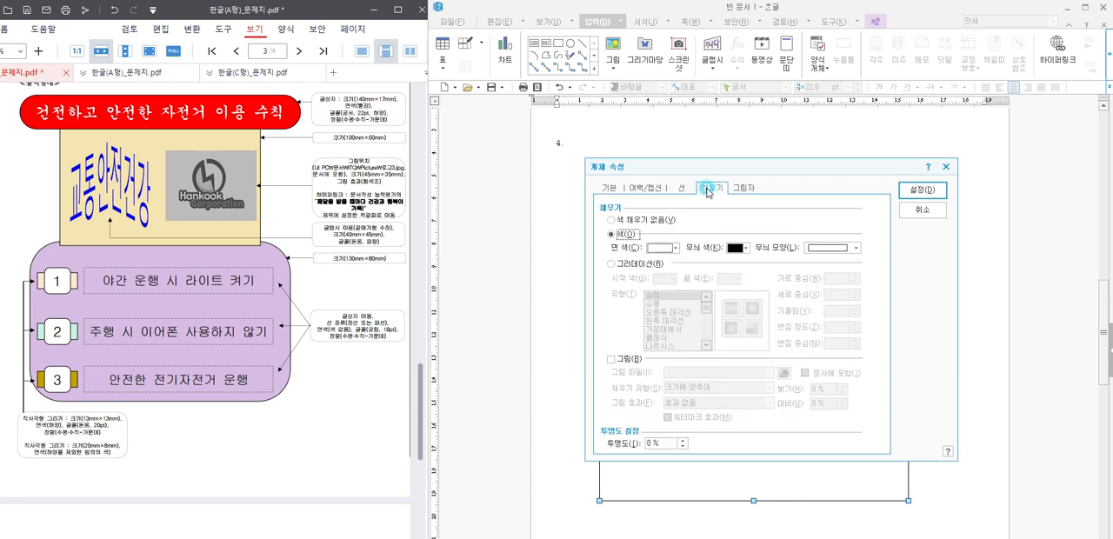
pyautogui.click(674, 247)
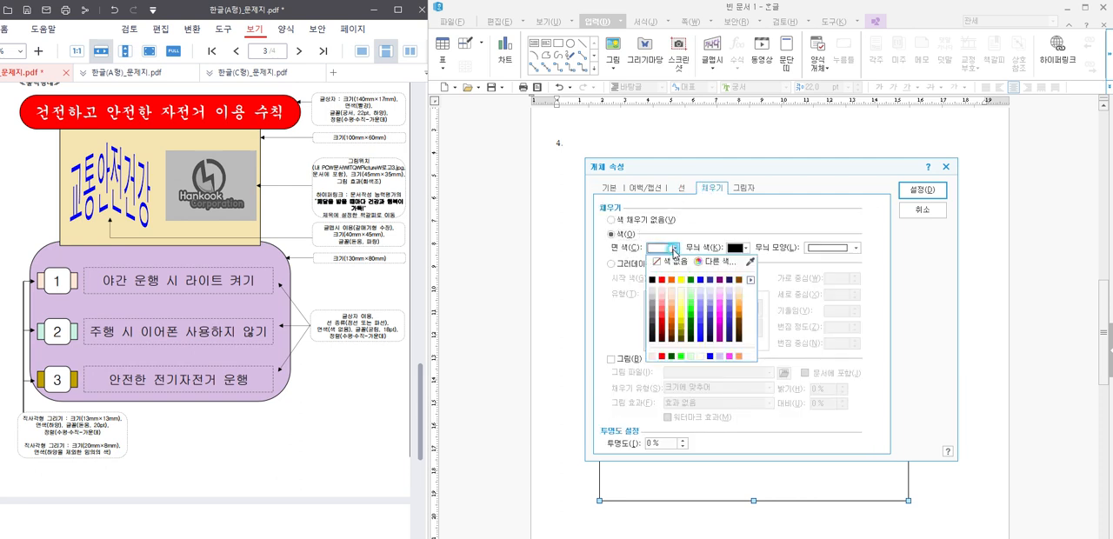
pyautogui.click(721, 298)
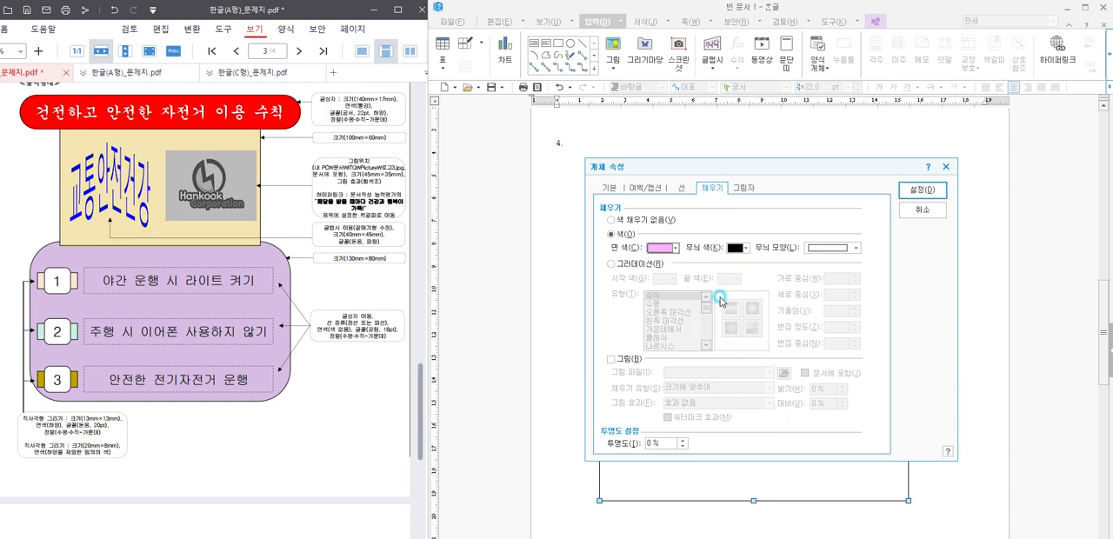
pyautogui.click(681, 188)
pyautogui.click(664, 323)
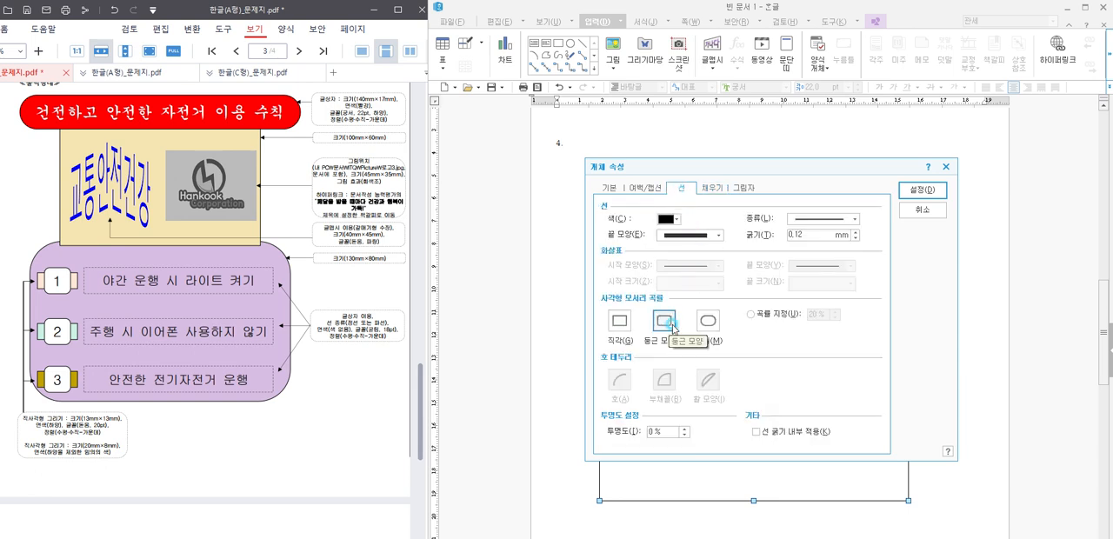
pyautogui.click(921, 189)
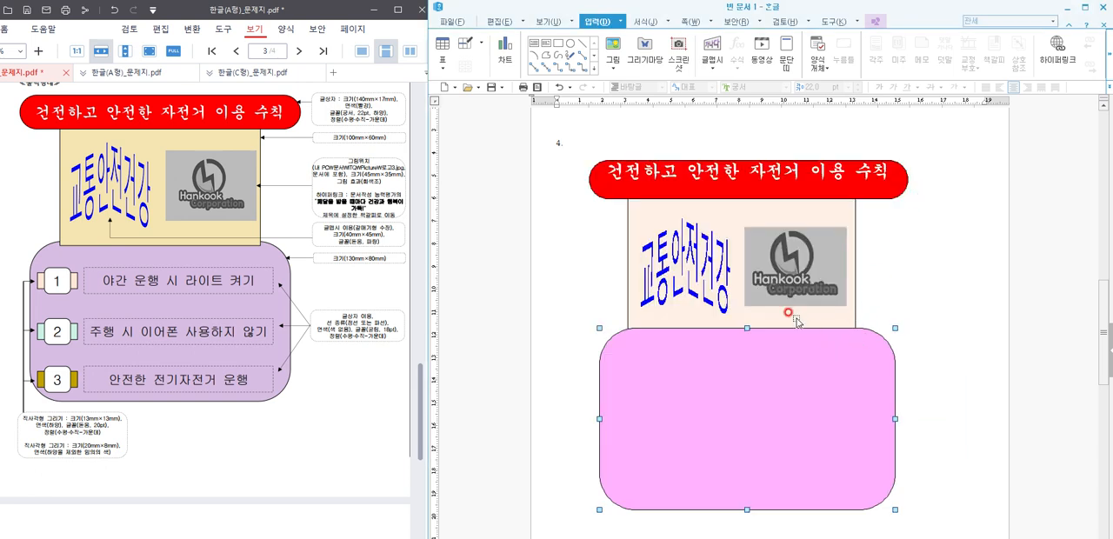
# Step: Send the pink rounded rectangle to the very back and centre it beneath the light orange rectangle
pyautogui.rightClick(819, 383)
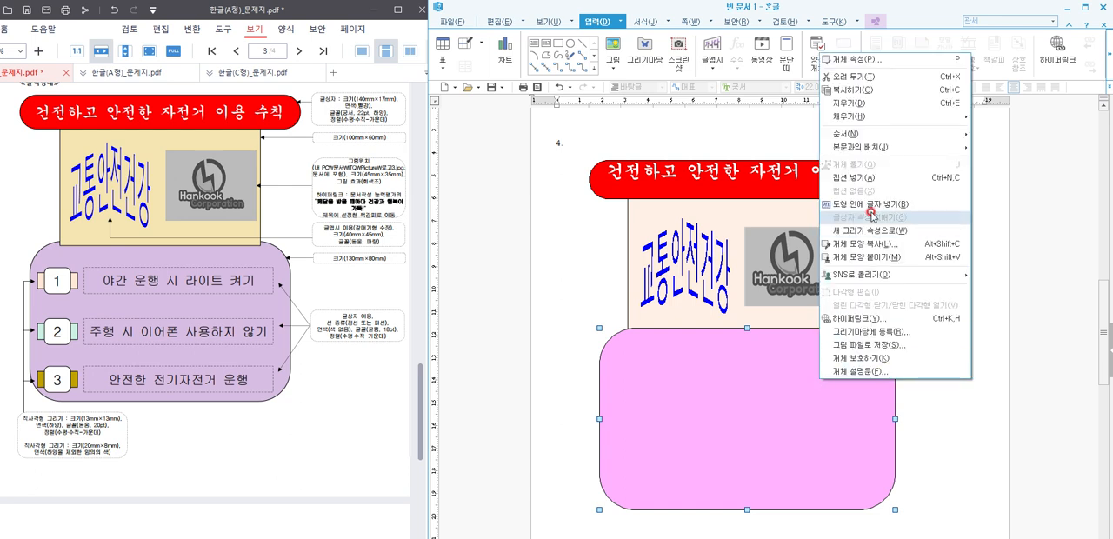
pyautogui.click(876, 135)
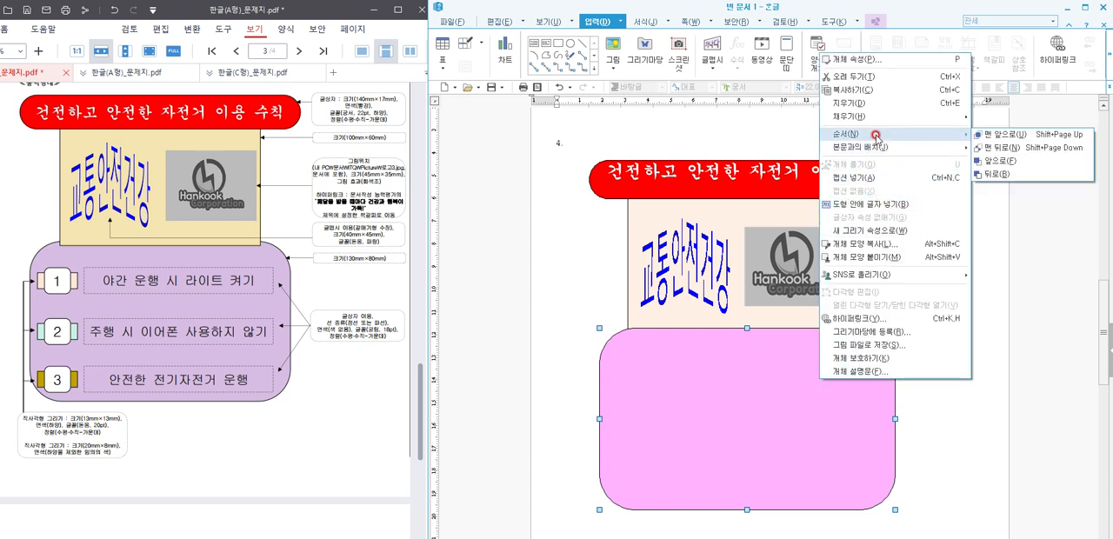
pyautogui.click(1000, 148)
pyautogui.moveTo(855, 375); pyautogui.dragTo(843, 398)
pyautogui.click(937, 384)
pyautogui.click(924, 429)
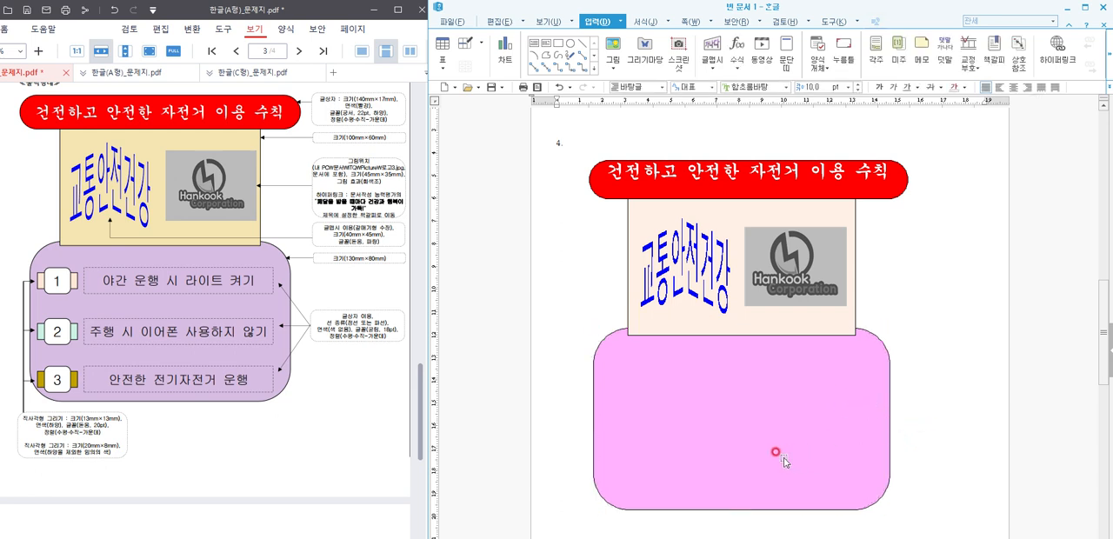
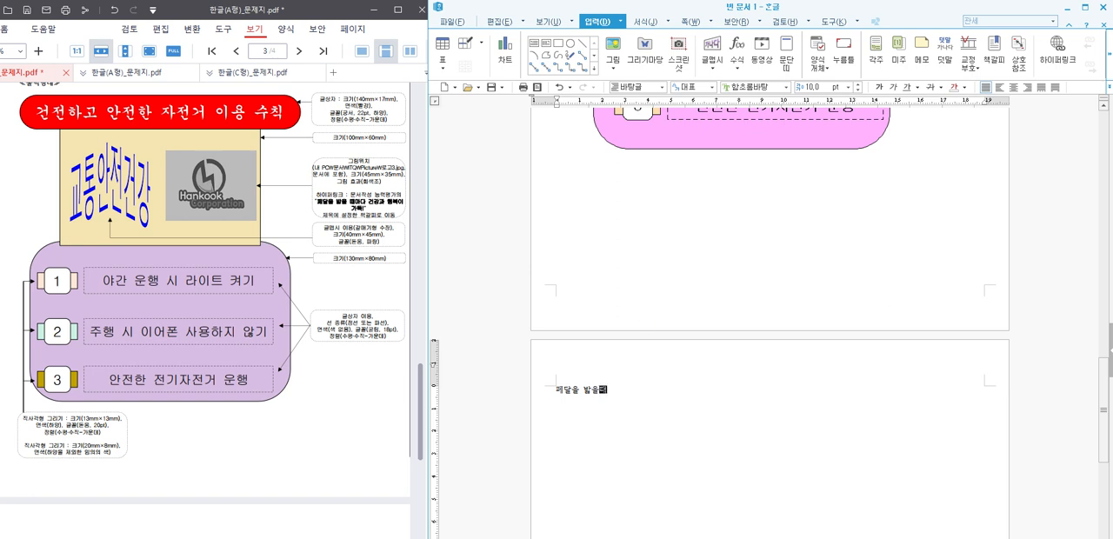
# Step: Complete the title line on the new page so it reads 페달을 밟을 때마다 건강과 행복이 가득
pyautogui.write('마다 건강과 행복이 가득')
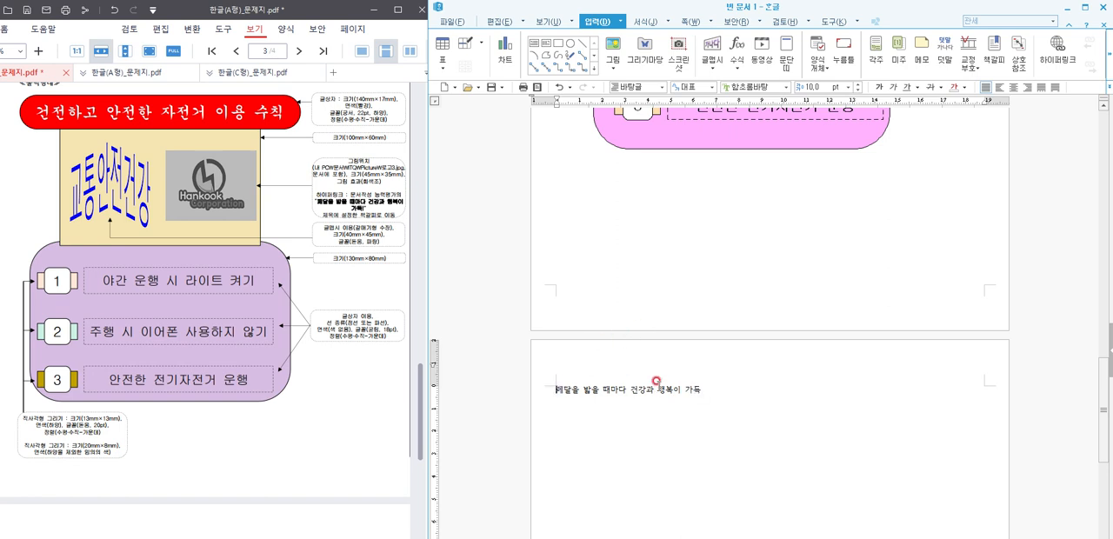
# Step: Check the title's requirements in the question PDF and insert a bookmark named 자전거 at the title line
pyautogui.click(254, 377)
pyautogui.scroll(-3, 262, 385)
pyautogui.scroll(-3, 262, 385)
pyautogui.click(30, 341)
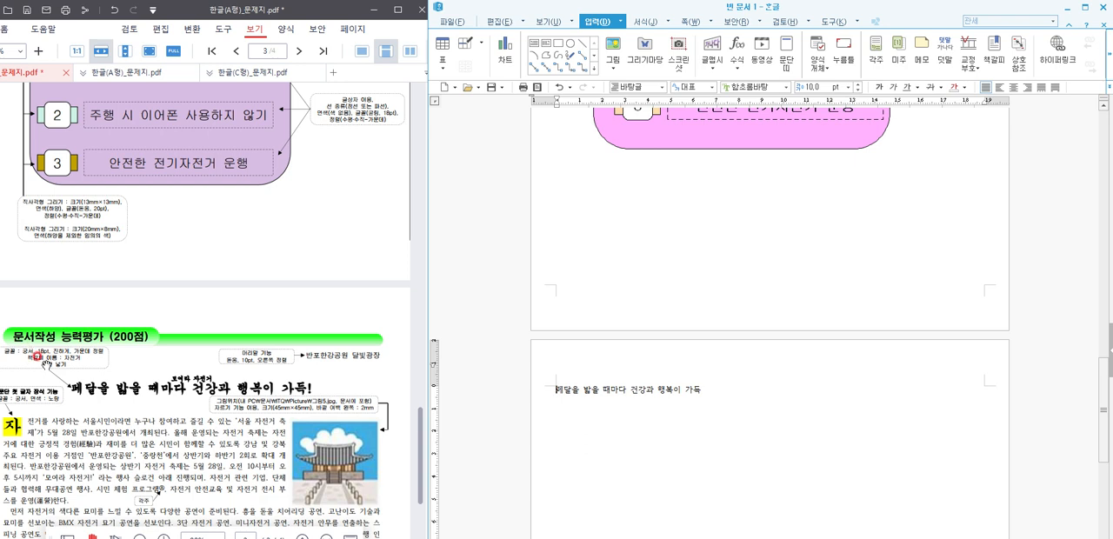
pyautogui.click(687, 348)
pyautogui.click(994, 83)
pyautogui.click(992, 52)
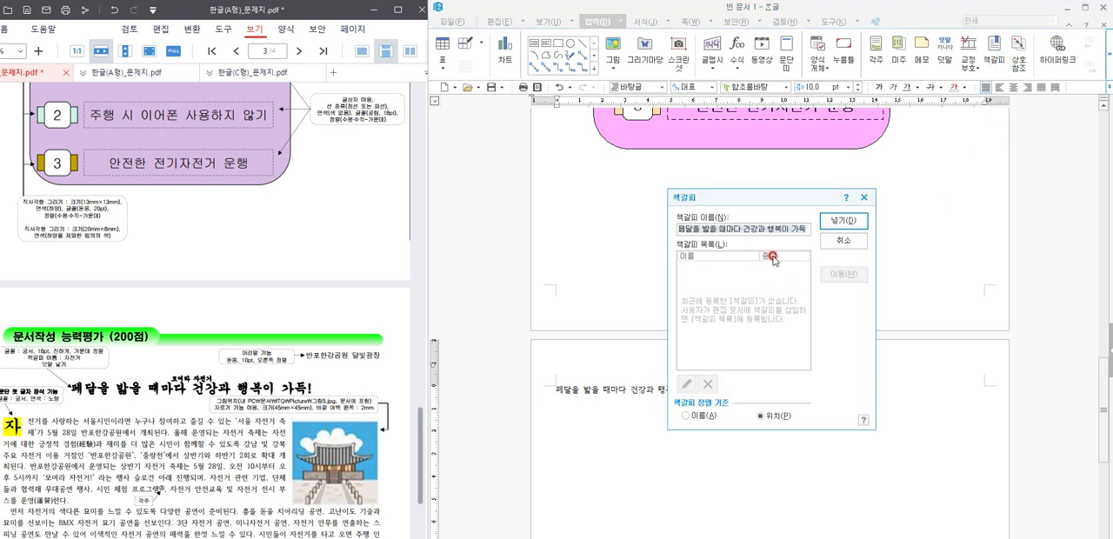
pyautogui.write('ㅈ')
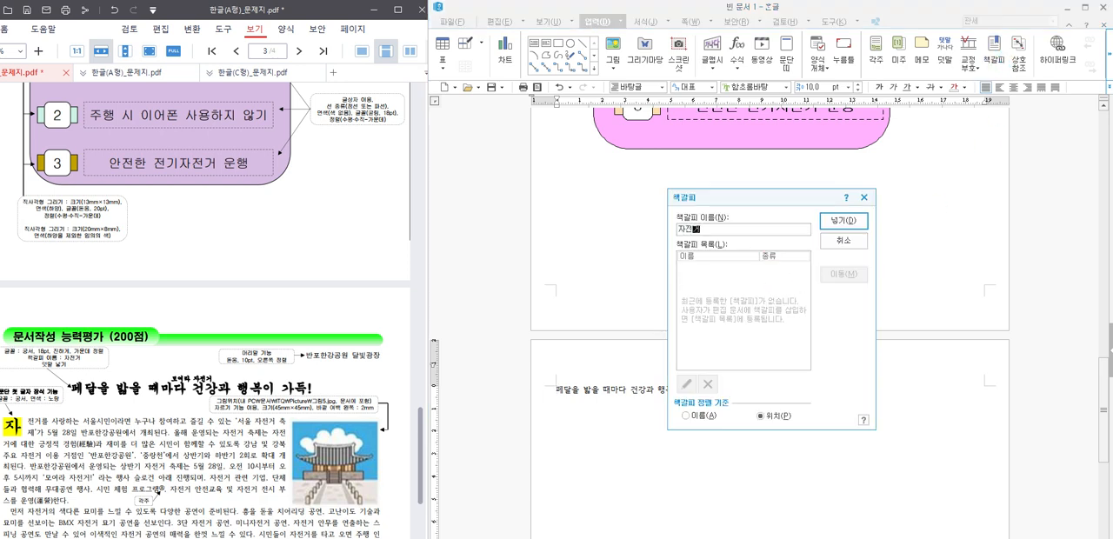
pyautogui.click(837, 223)
# Step: Hyperlink the Hankook logo picture in question 4's drawing to the 자전거 bookmark
pyautogui.scroll(2, 802, 321)
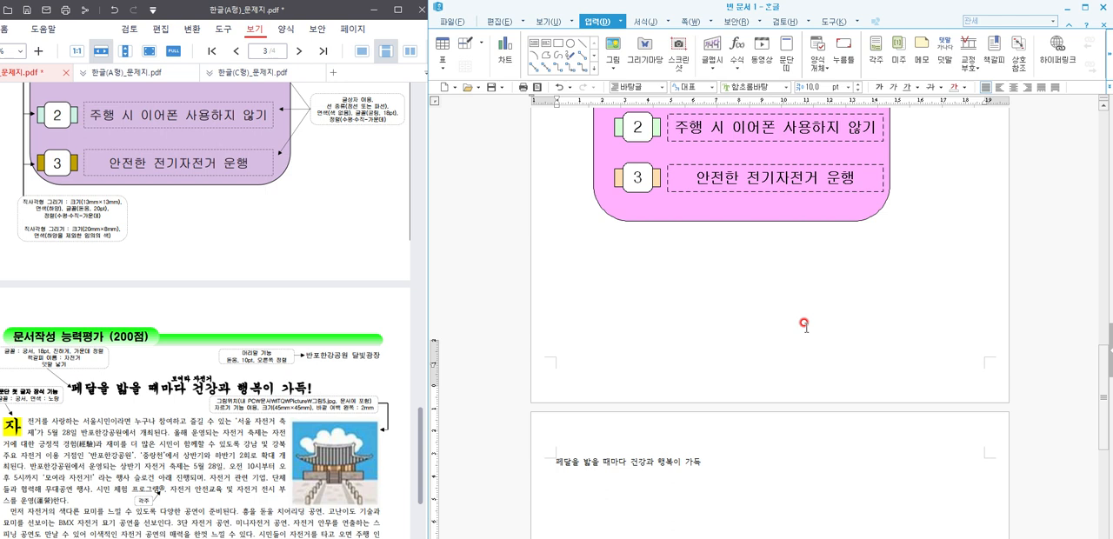
pyautogui.scroll(5, 804, 325)
pyautogui.click(813, 225)
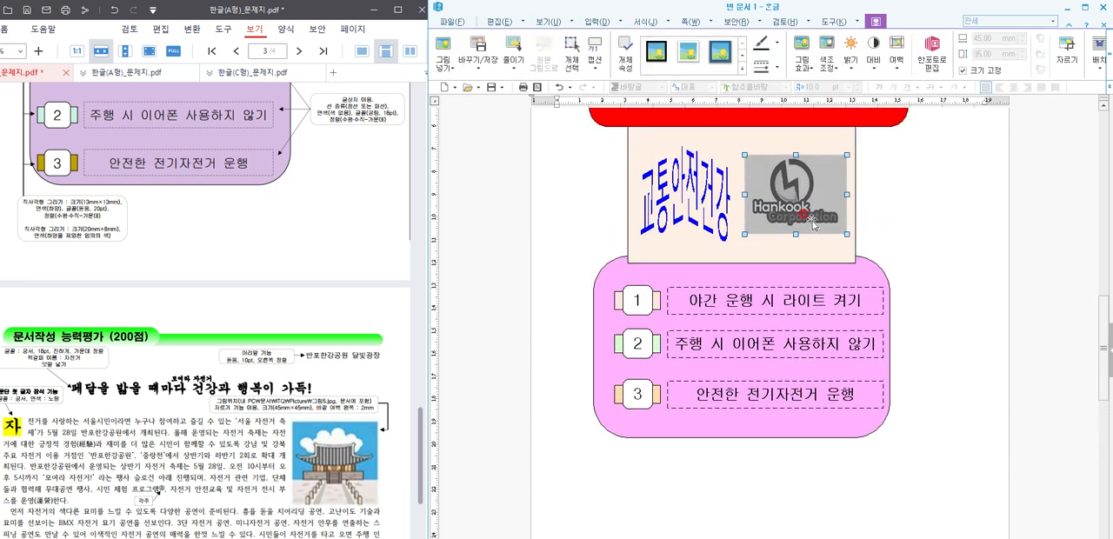
pyautogui.rightClick(813, 224)
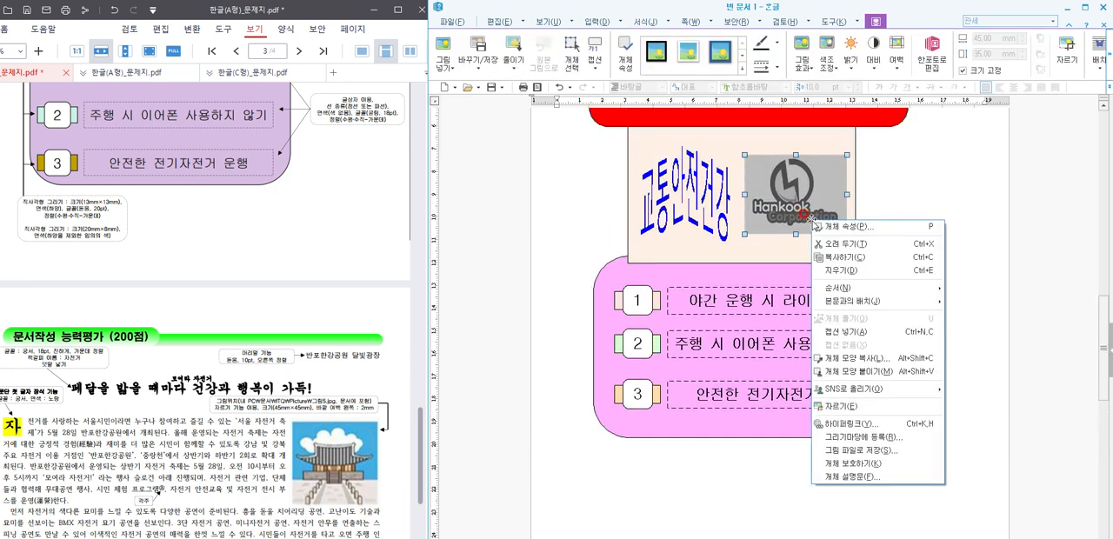
pyautogui.click(849, 424)
pyautogui.click(752, 300)
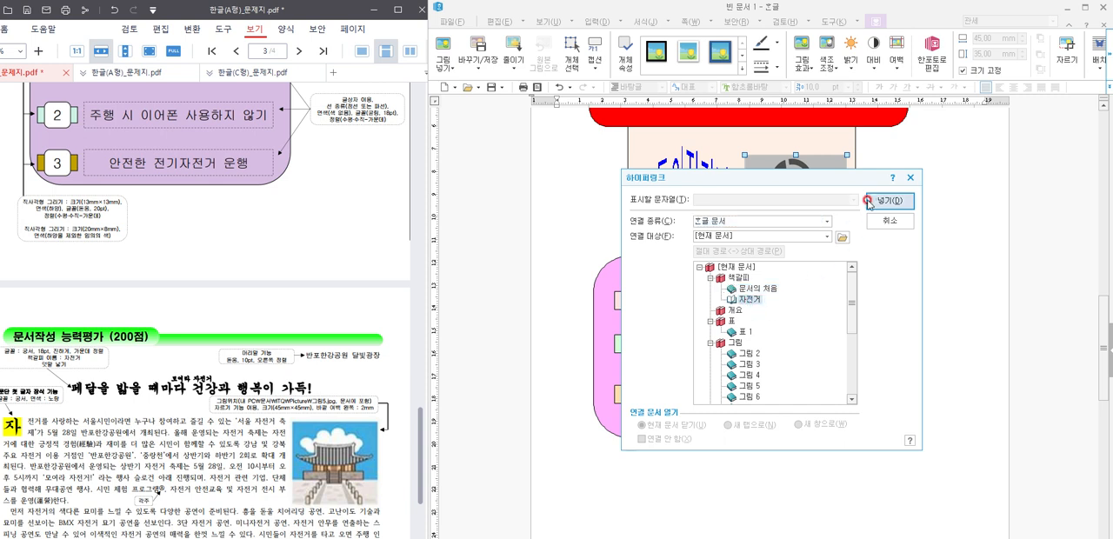
pyautogui.click(875, 202)
# Step: Test the logo picture's hyperlink by following it to the bookmarked title
pyautogui.click(914, 266)
pyautogui.click(795, 215)
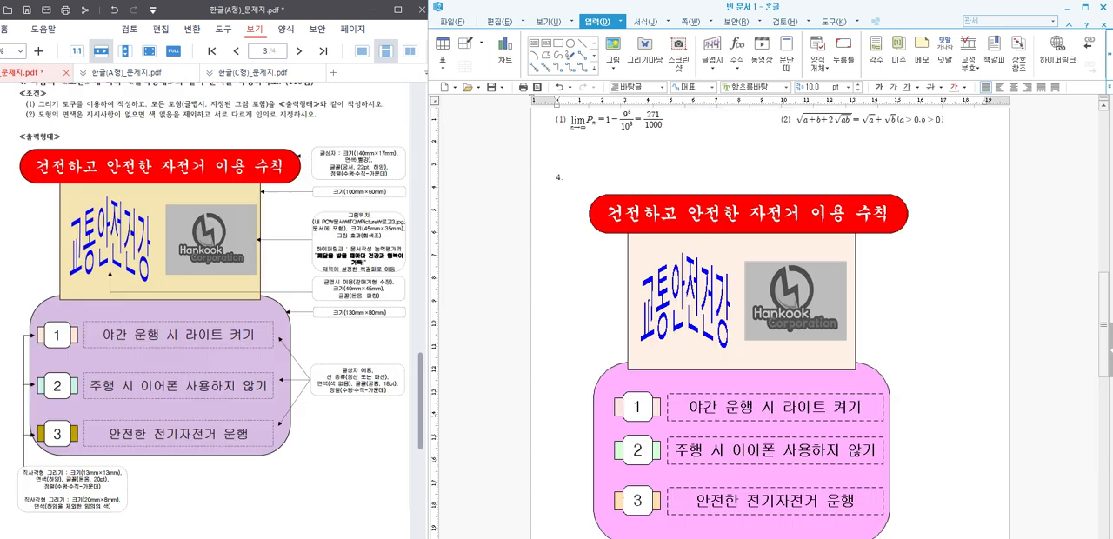
pyautogui.scroll(-15, 812, 259)
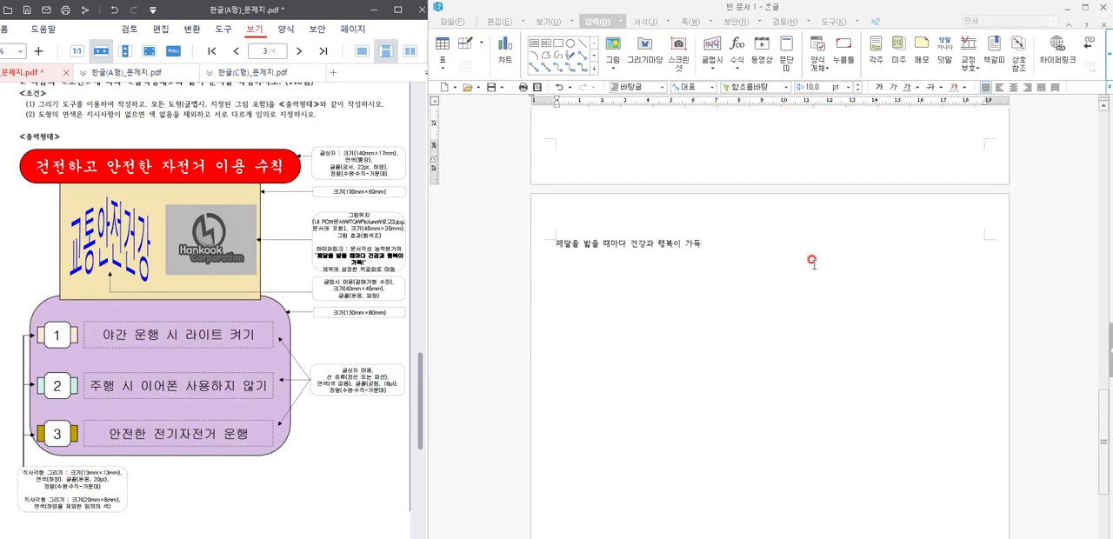
# Step: Find the 문서작성 능력평가 text in the question PDF and begin the body paragraph below the title with 자전거를 사랑하는
pyautogui.click(765, 247)
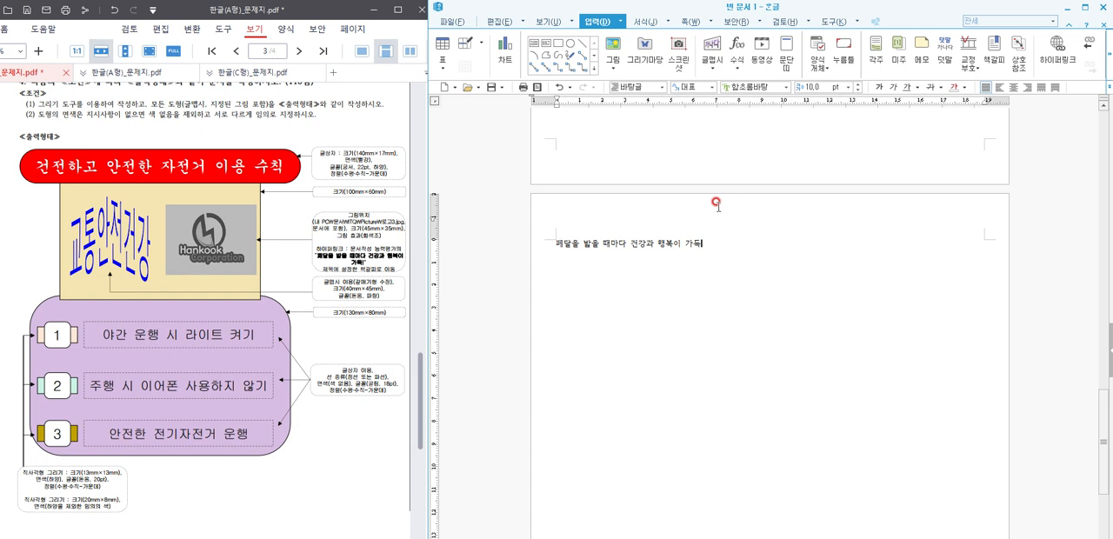
pyautogui.scroll(-1, 207, 252)
pyautogui.scroll(1, 333, 243)
pyautogui.scroll(2, 324, 237)
pyautogui.scroll(-2, 323, 237)
pyautogui.scroll(-2, 149, 332)
pyautogui.scroll(-4, 150, 332)
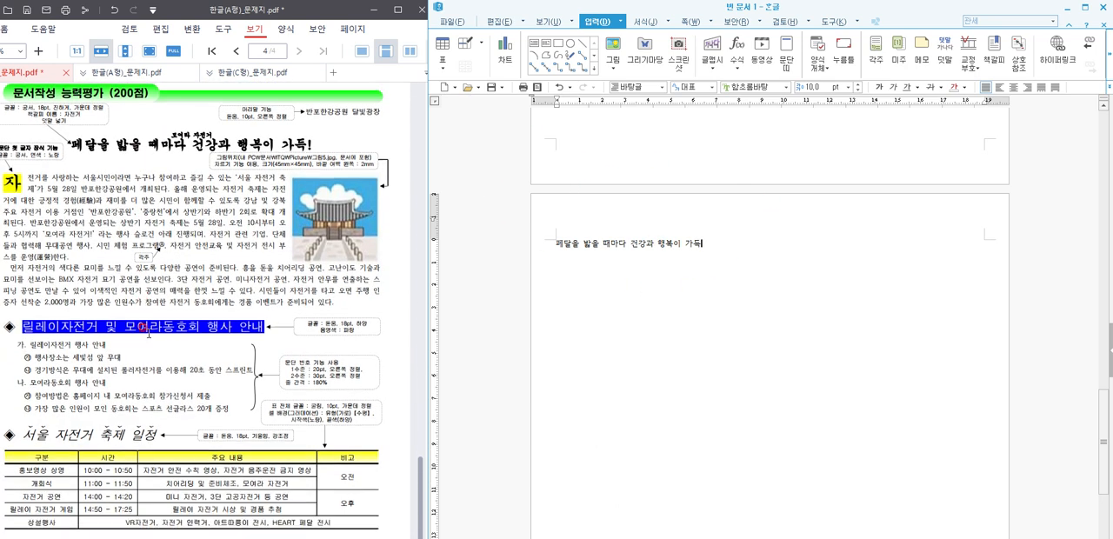
pyautogui.click(723, 260)
pyautogui.click(727, 264)
pyautogui.write('전거를 상하')
pyautogui.press('BackSpace')
pyautogui.press('BackSpace')
pyautogui.press('BackSpace')
pyautogui.write('사랑하는')
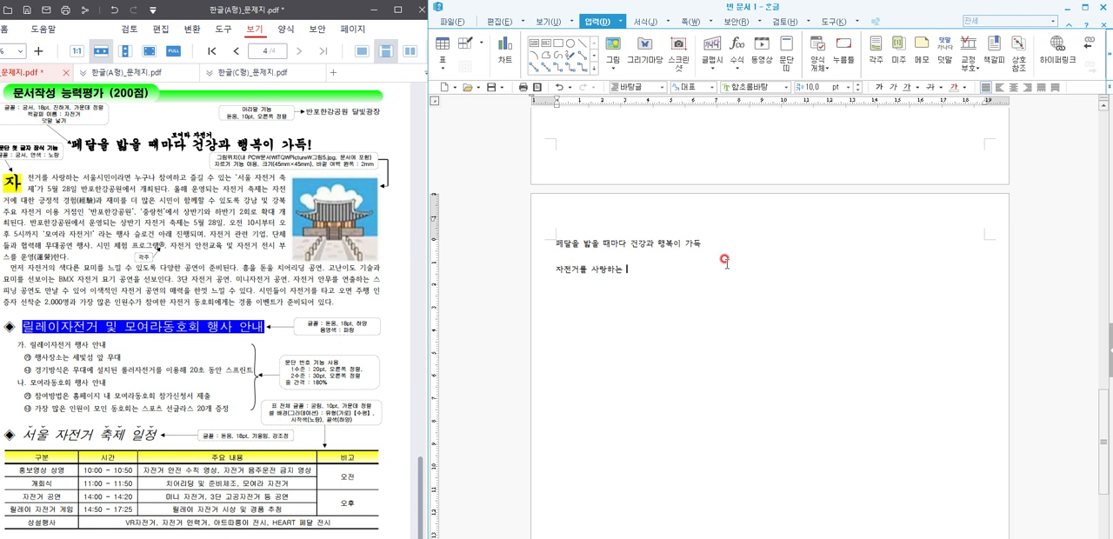
# Step: Finish the first body sentence with 서울시민이라면 누구나 참여하고 즐길 수 있는 '서울 자전거 축제'가 5월 28일 반포한강공원에서 개최된다
pyautogui.write('서울시민이라면 누')
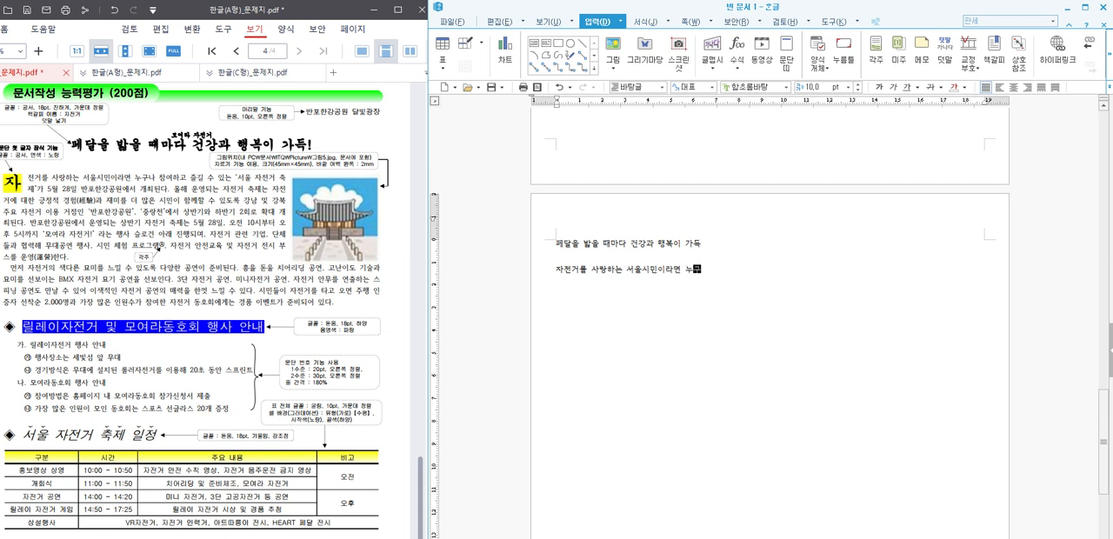
pyautogui.write('구나 참영하고 즐길 수 ㅇ있')
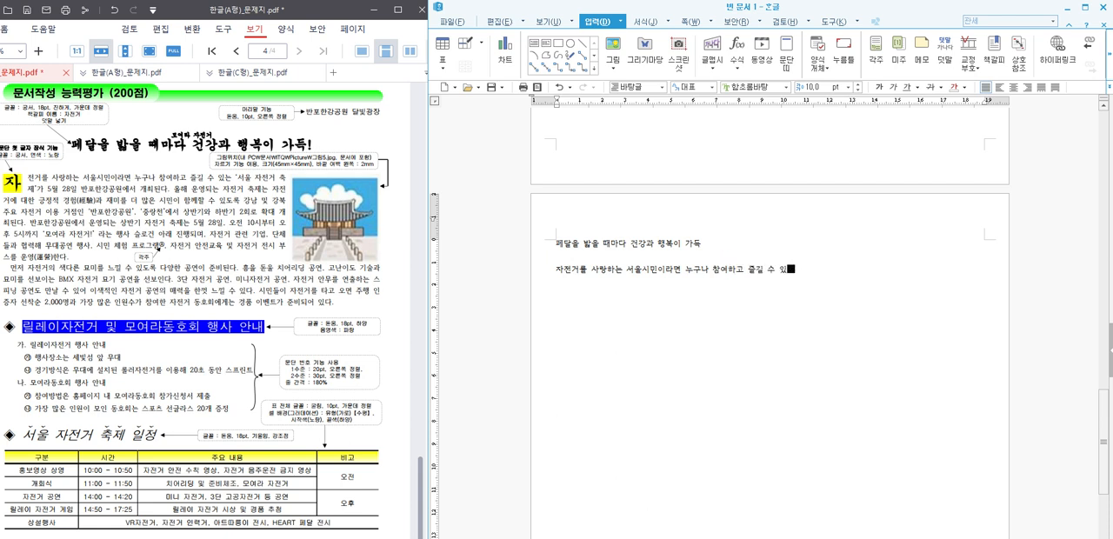
pyautogui.write("는 '서우 자전거 축제'가 5월 28일 반포한강공원에서 개최되ㄴ다. 올해 운영되는 자전거 축제")
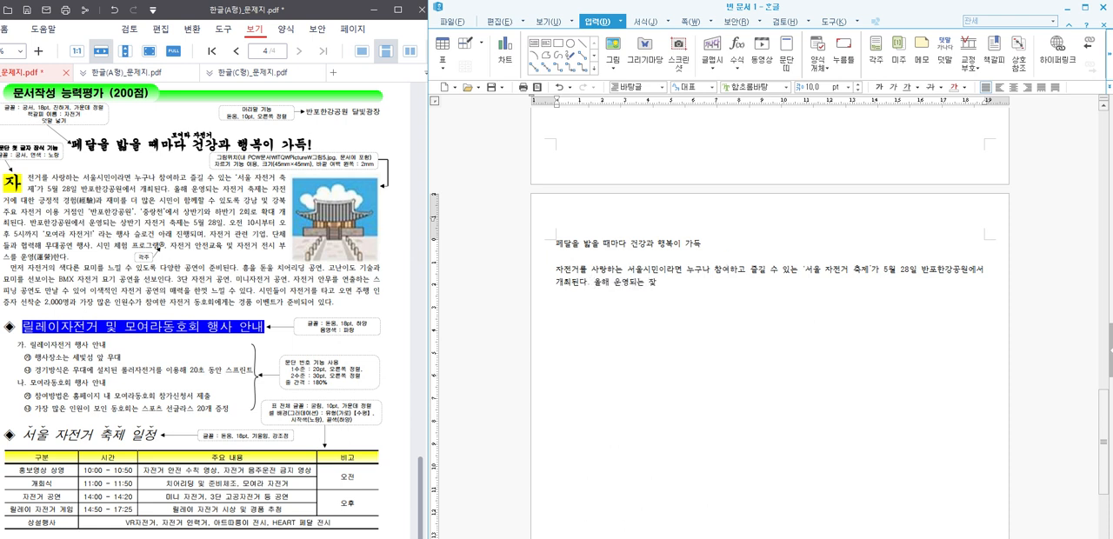
pyautogui.write('는 자전거에 대한 공')
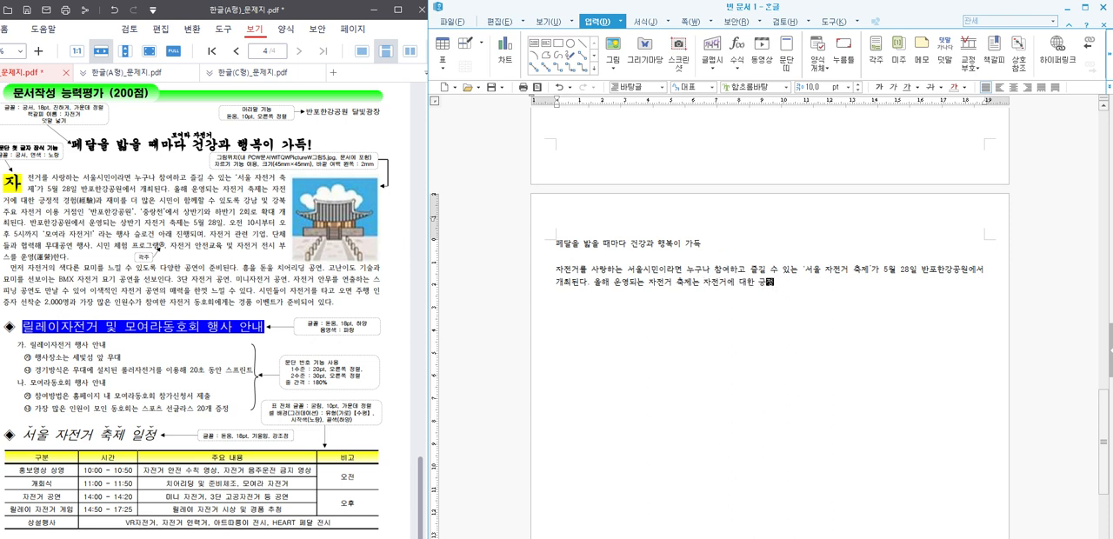
pyautogui.write('정적')
pyautogui.write('이')
# Step: Begin the second sentence with 올해 운영되는 자전거 축제는 자전거에 대한 긍정적 경험과 재미를 더 많은 시민이 함께할
pyautogui.press('BackSpace')
pyautogui.press('BackSpace')
pyautogui.write('경험과 재미를 더 많은 시민이 함께할 ')
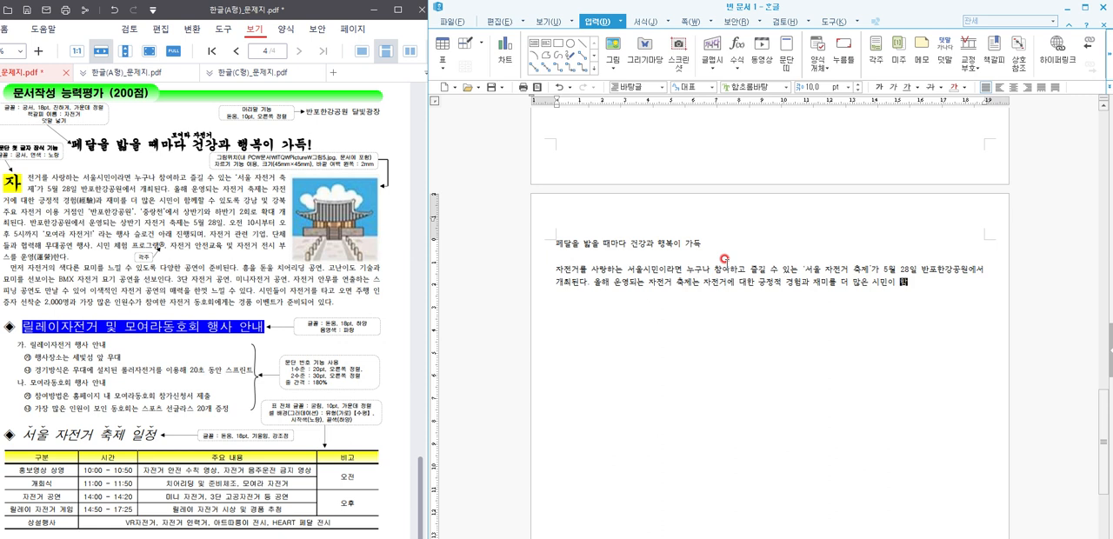
pyautogui.write('수 있도록 ')
pyautogui.write('강')
pyautogui.write('남 및 ')
pyautogui.write('강')
pyautogui.write('북 주요 ')
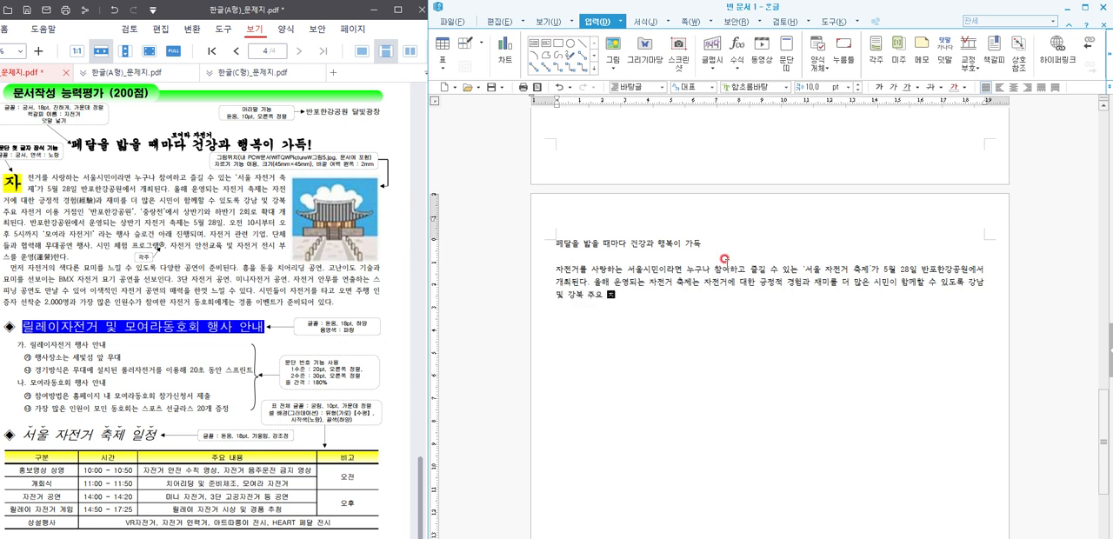
pyautogui.write("자전거 이용 거점인 '반")
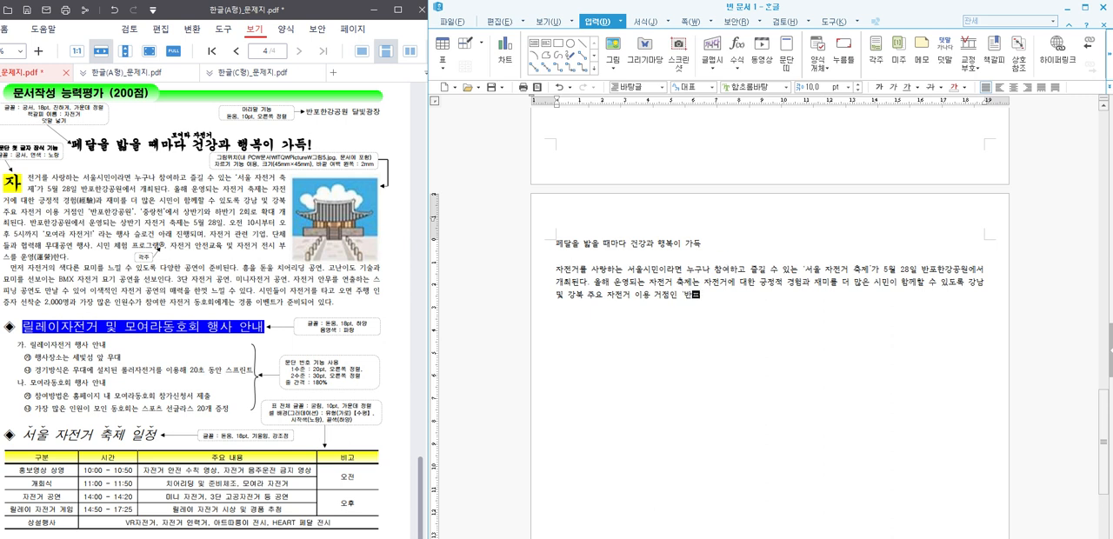
pyautogui.write("포한강공원',")
# Step: Add the quoted venue names to the sentence as '반포한강공원', '중랑천'에서
pyautogui.press('BackSpace')
pyautogui.write("'중")
pyautogui.write('랑')
pyautogui.write("천'에서 상")
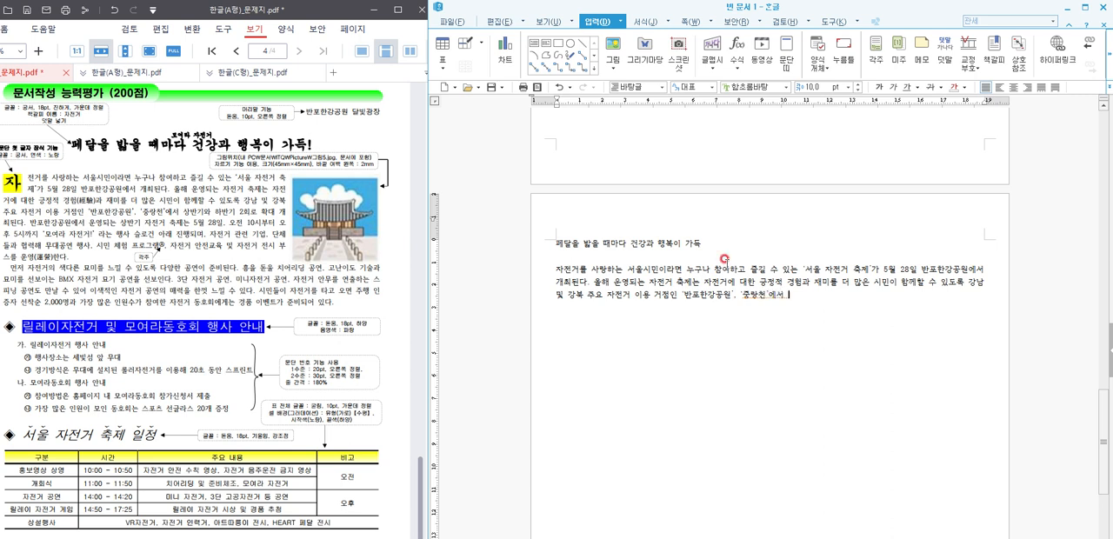
pyautogui.write('반기와 하반기 2회로 확')
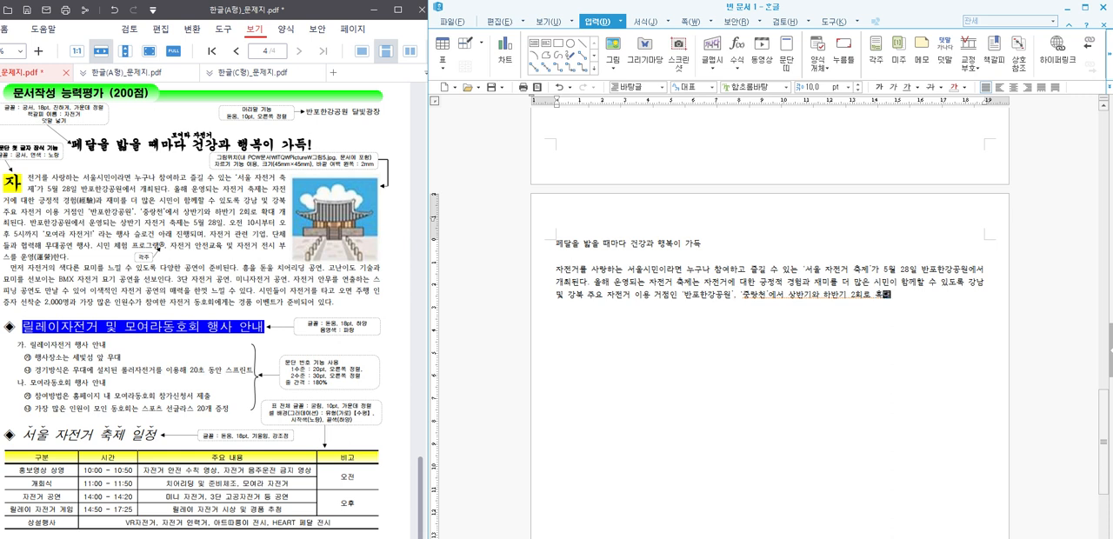
pyautogui.write('대 개최된다. 반')
# Step: End the second sentence with 상반기와 하반기 2회로 확대 개최된다
pyautogui.press('BackSpace')
pyautogui.press('BackSpace')
pyautogui.press('BackSpace')
pyautogui.press('BackSpace')
pyautogui.press('BackSpace')
pyautogui.press('BackSpace')
pyautogui.press('BackSpace')
pyautogui.press('BackSpace')
pyautogui.press('BackSpace')
pyautogui.press('BackSpace')
pyautogui.write('확대 개최된다. 반포한강공원')
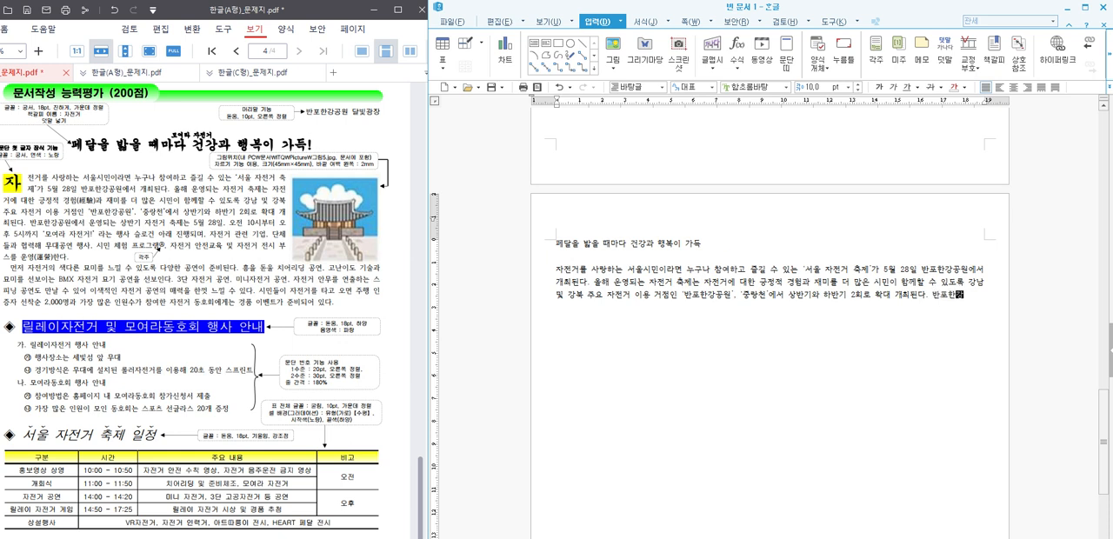
pyautogui.write('에서 운영되')
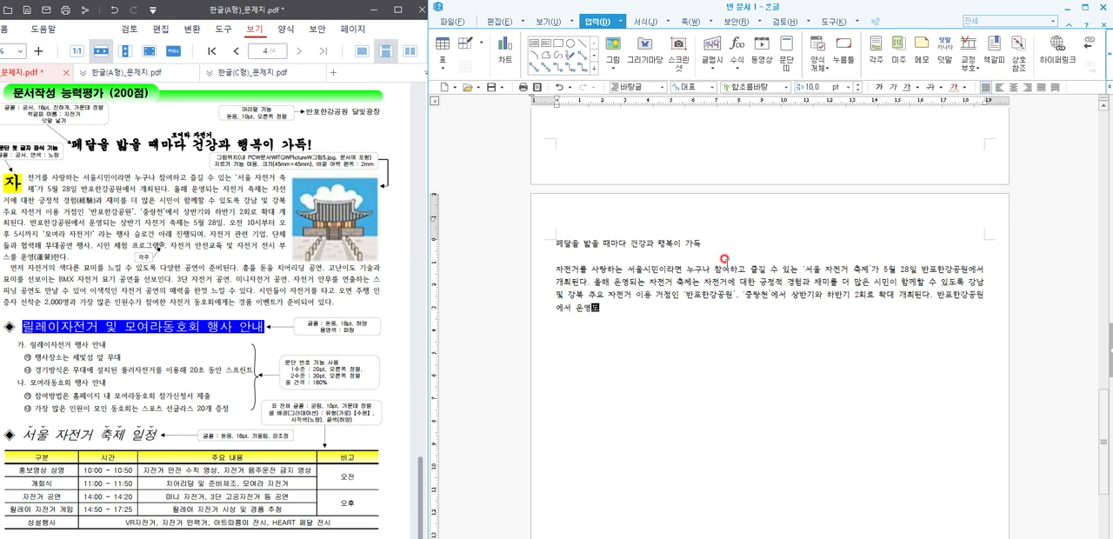
pyautogui.write('는 상반기 자전거 축제는 ')
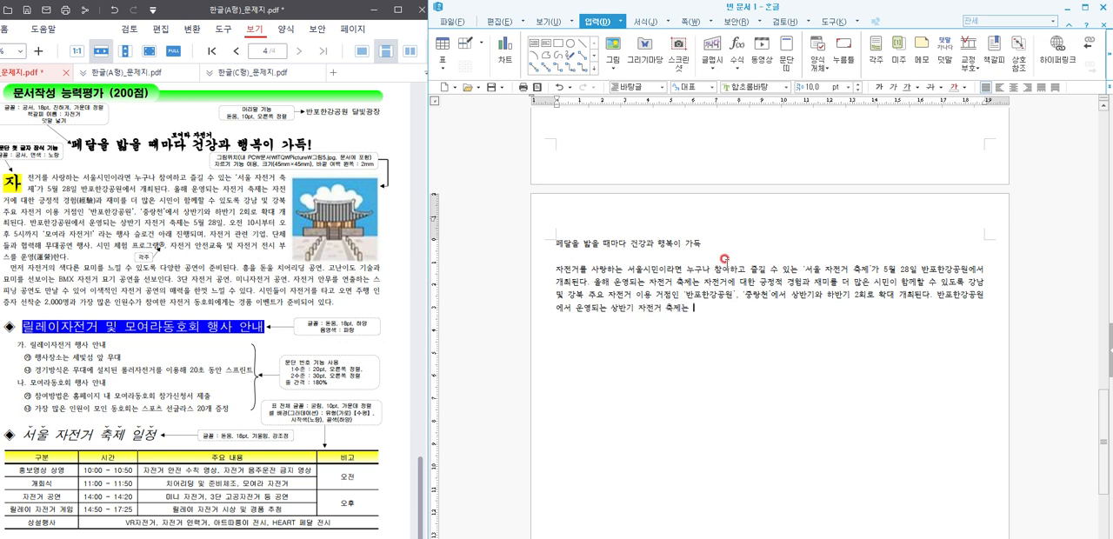
pyautogui.write("5월 28일 오전 10시부터 오후 5시까지 '모여라")
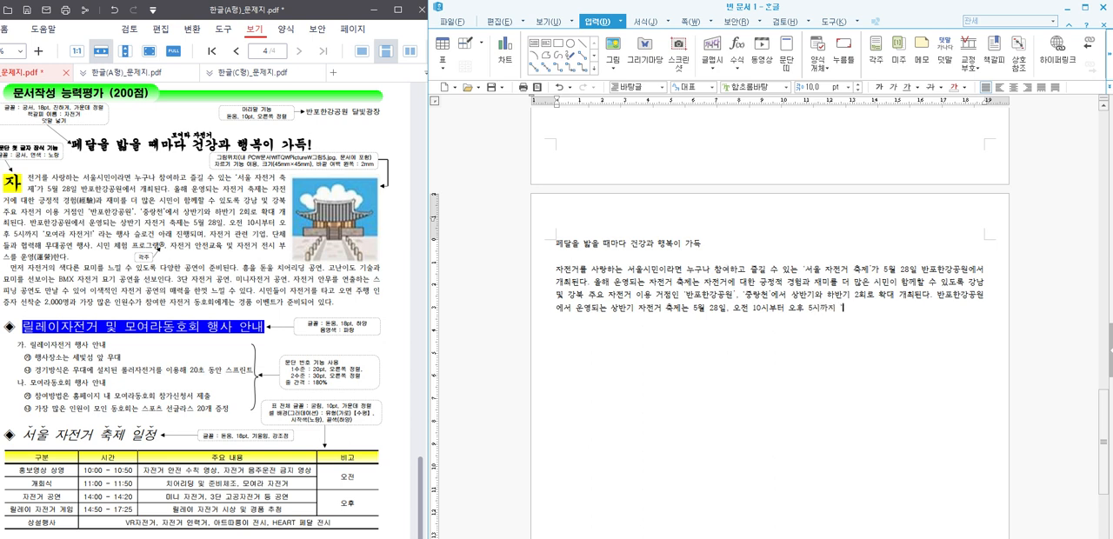
pyautogui.write(" '")
pyautogui.write('자전거')
# Step: Continue the third sentence with 까지 '모여라 자전거!' 라는 행사 슬로건
pyautogui.press('BackSpace')
pyautogui.press('BackSpace')
pyautogui.press('BackSpace')
pyautogui.press('BackSpace')
pyautogui.write('자전거!’ 라')
pyautogui.write('는 행사 슬로건')
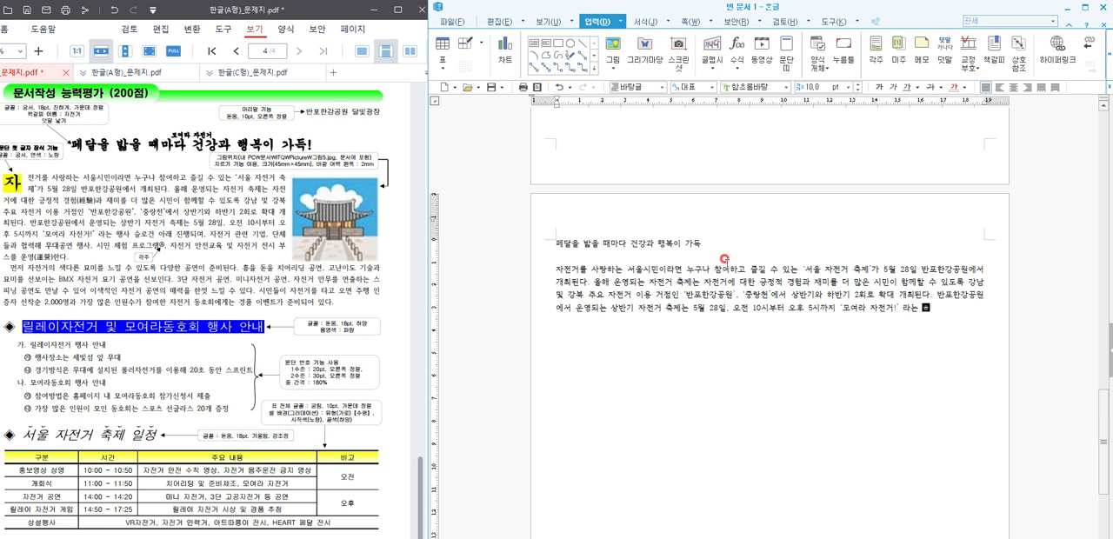
pyautogui.write('아')
pyautogui.write('래 진행되')
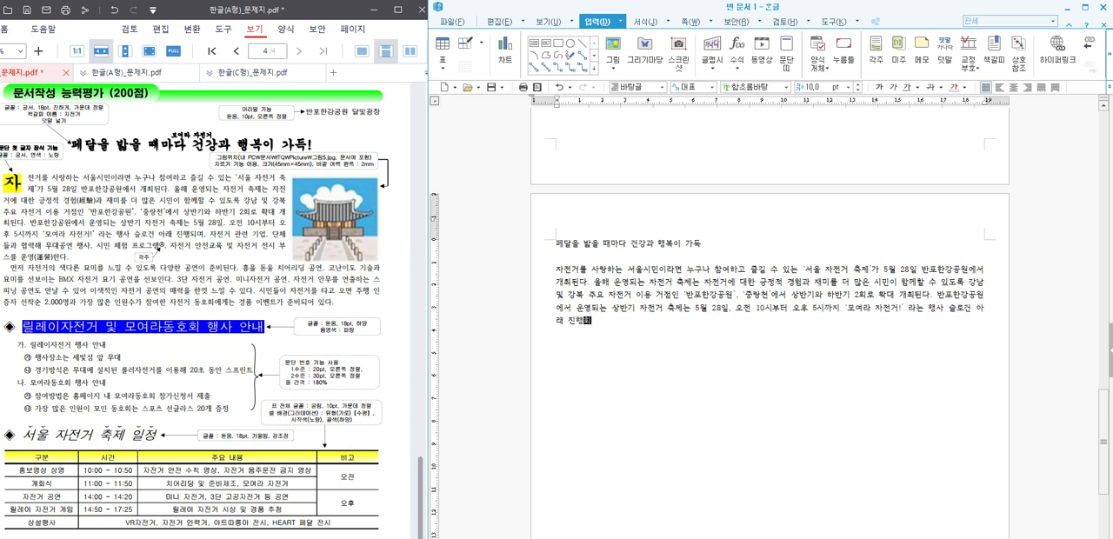
pyautogui.write('며. ')
pyautogui.write('자전거 관')
pyautogui.write('련 기업,')
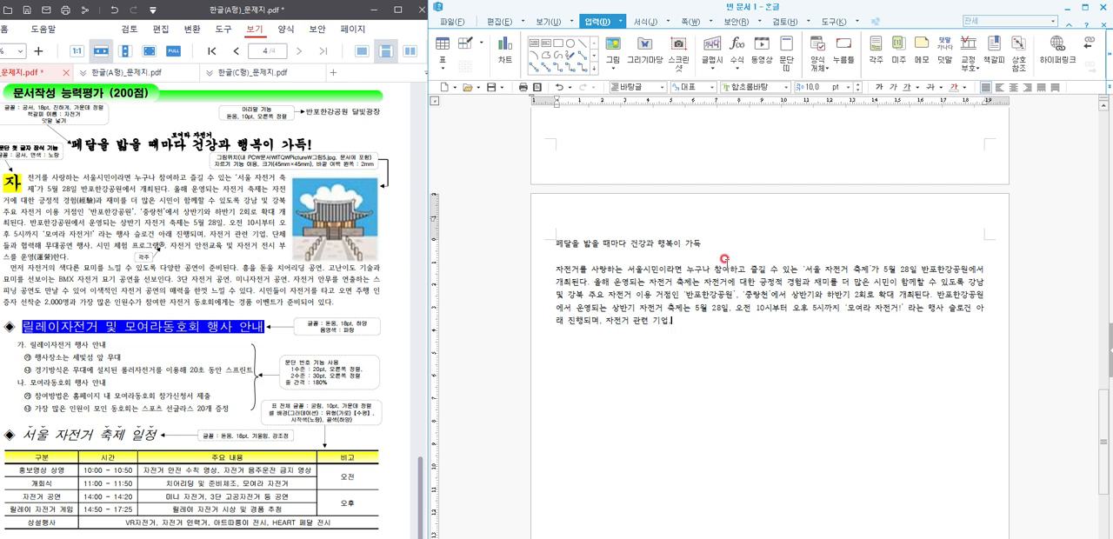
pyautogui.write('단체들과 협력해 무대공')
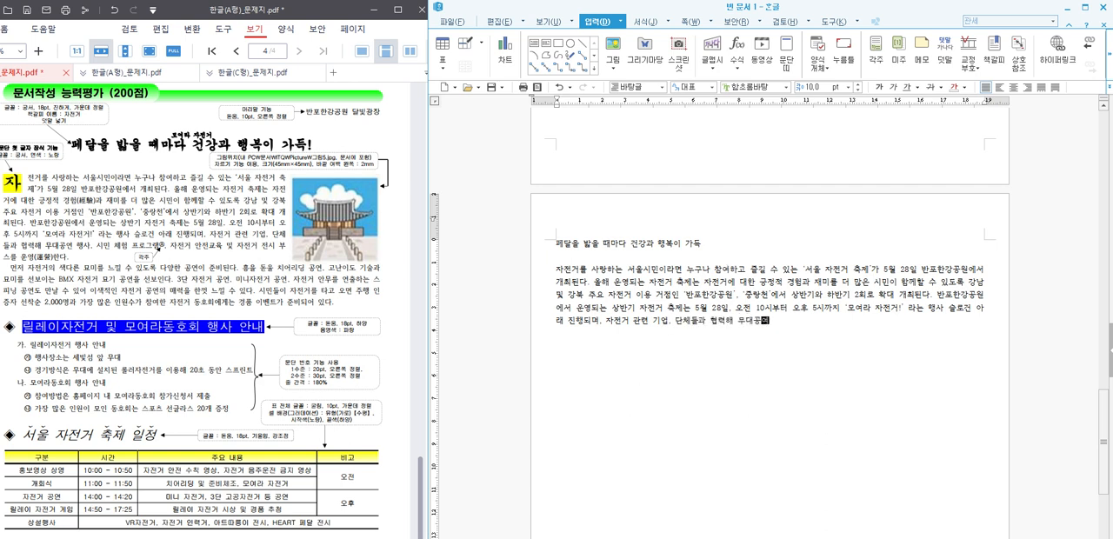
pyautogui.write('연 행사, ㅅ')
pyautogui.write('ㅣ민 체')
pyautogui.write('험 프로그램')
pyautogui.write(', 자전거 안전교육')
pyautogui.write(' 및')
pyautogui.write(' 자')
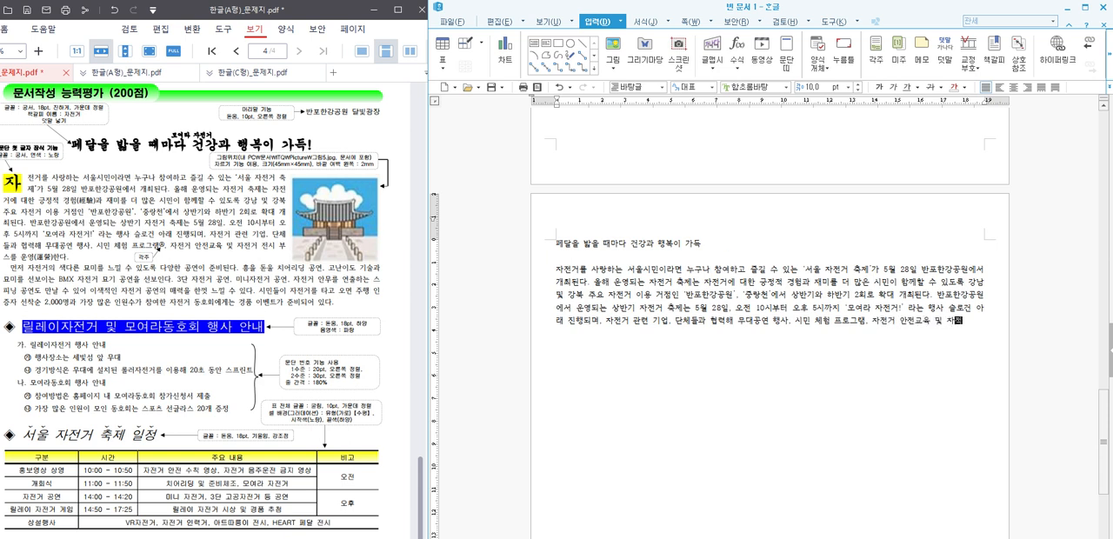
pyautogui.write('전거')
# Step: Finish the first body paragraph with 자전거 안전교육 및 자전거 전시 부스를 운영한다
pyautogui.write('시 부스')
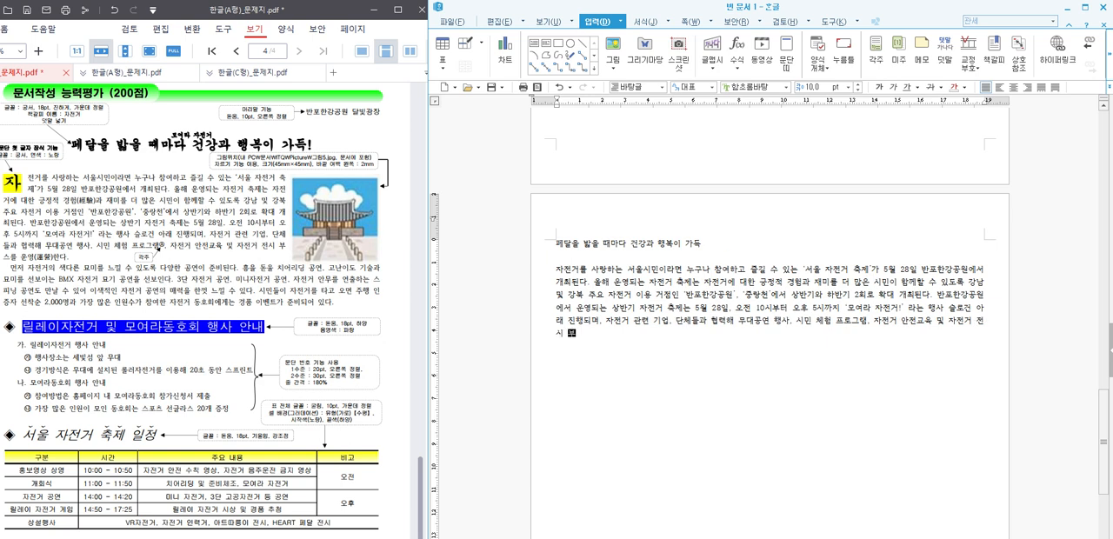
pyautogui.write('를 운영한다.')
# Step: Start an indented second paragraph with 먼저 자전거의 색다른 묘미를 느낄수 있도록 다양한 공연이 준비된다
pyautogui.press('Return')
pyautogui.write('먼저 자')
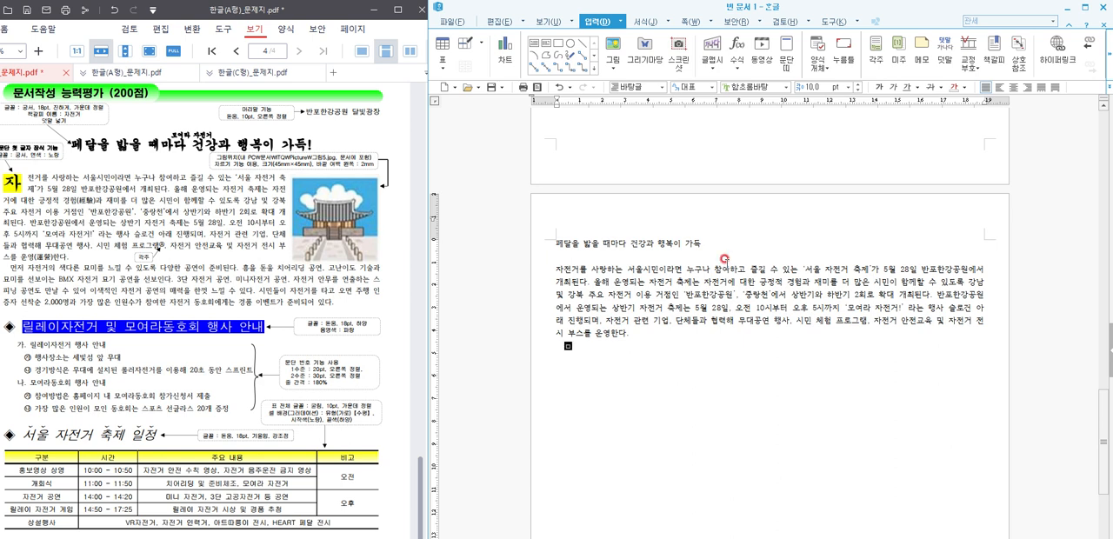
pyautogui.write('전거의 색다른 모미를 느')
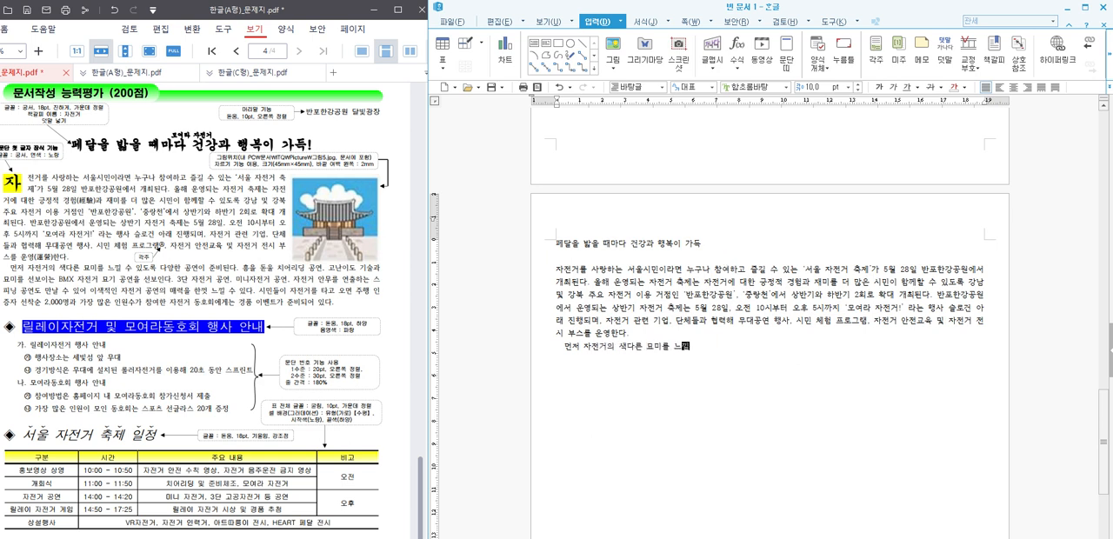
pyautogui.write('낄수 이도록 다양한 공연ㅇ이 준비된')
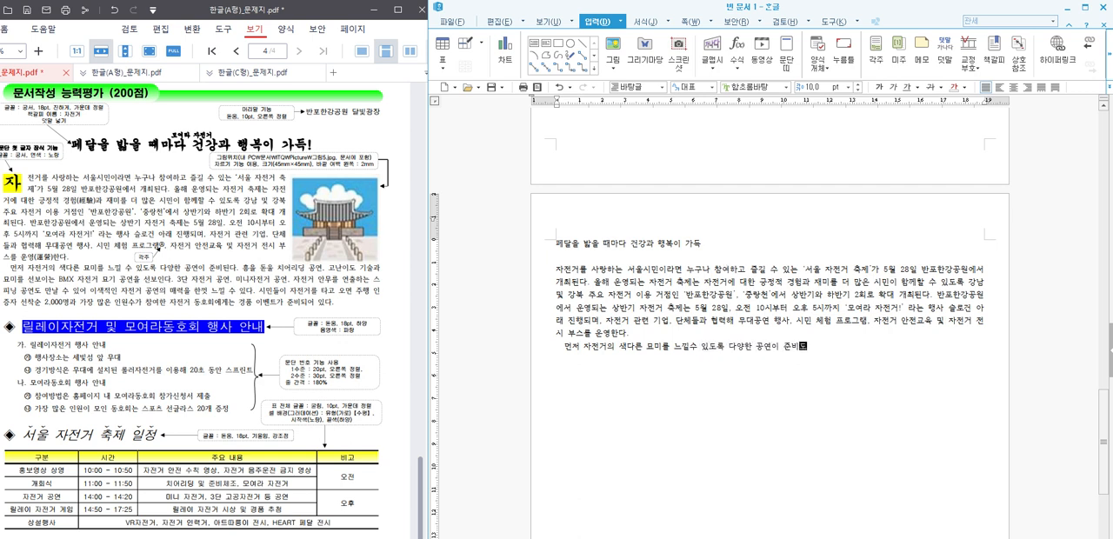
pyautogui.write('다. 흥을 돋을 치어리딩 공ㅇ')
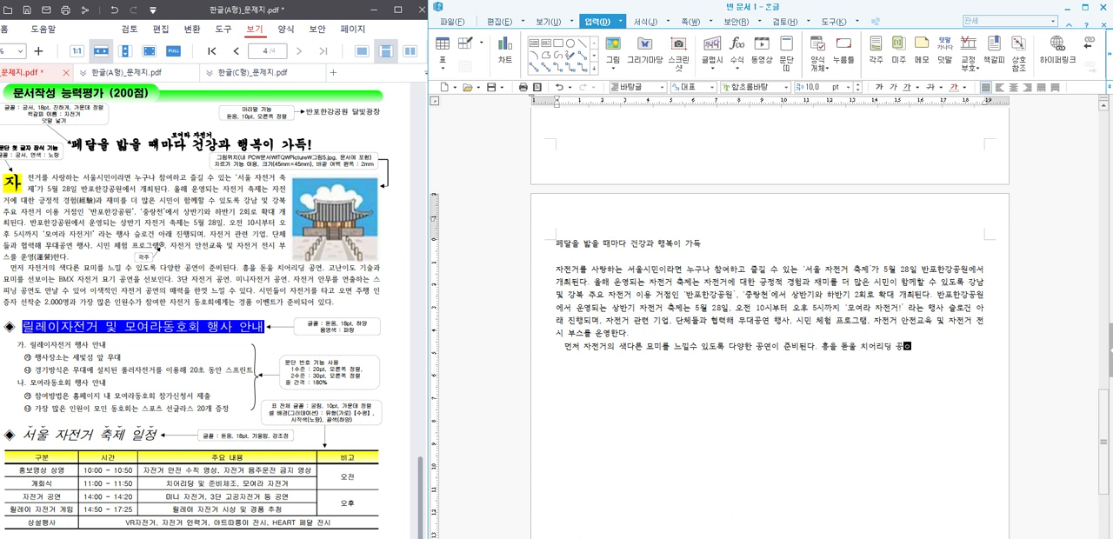
pyautogui.write('연, ')
pyautogui.write('고난이도 기술')
pyautogui.write('과 묘미를 ')
pyautogui.write('선보이는 ')
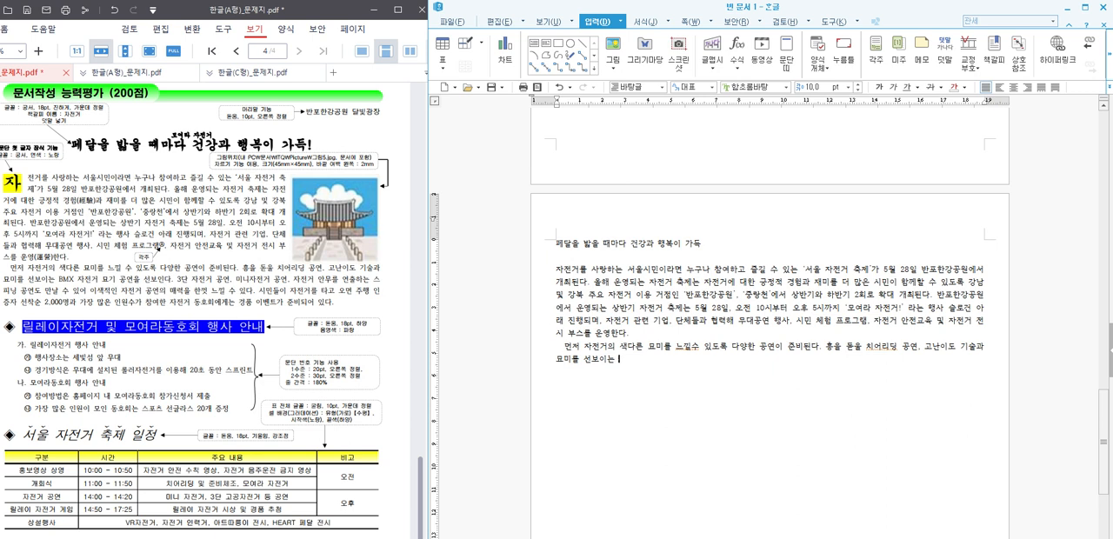
pyautogui.write('bmx')
# Step: Continue the sentence with BMX 자전거 묘기 공연을 선보인, writing BMX in capital letters
pyautogui.press('BackSpace')
pyautogui.press('BackSpace')
pyautogui.press('BackSpace')
pyautogui.press('Hangul')
pyautogui.write('ㅂ')
pyautogui.write('BM')
pyautogui.write('X 자전거 묘기 공')
pyautogui.write('연을 선보인다')
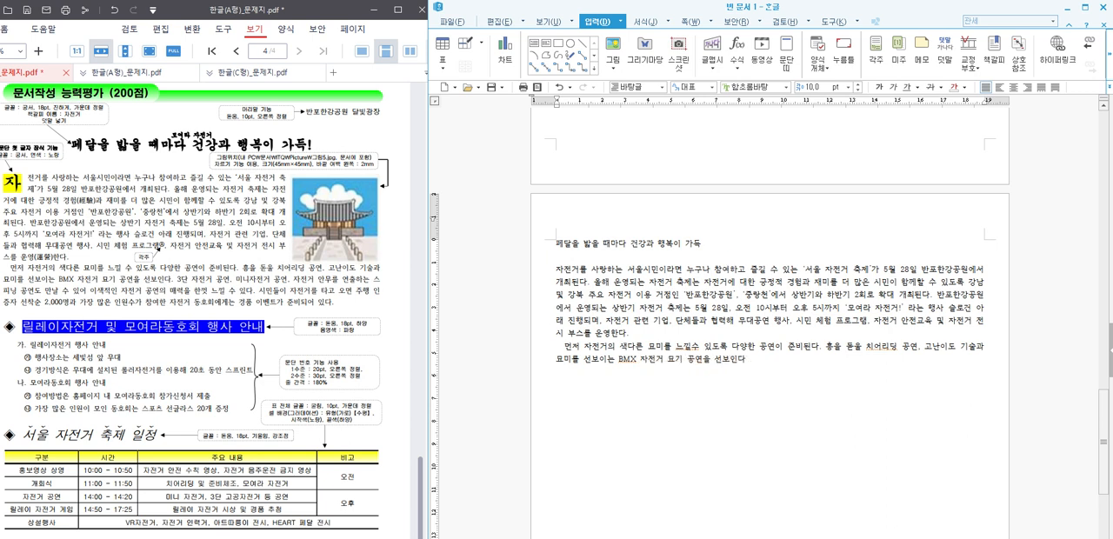
pyautogui.write('. 3단 자전거 공연, 미니자전거 공')
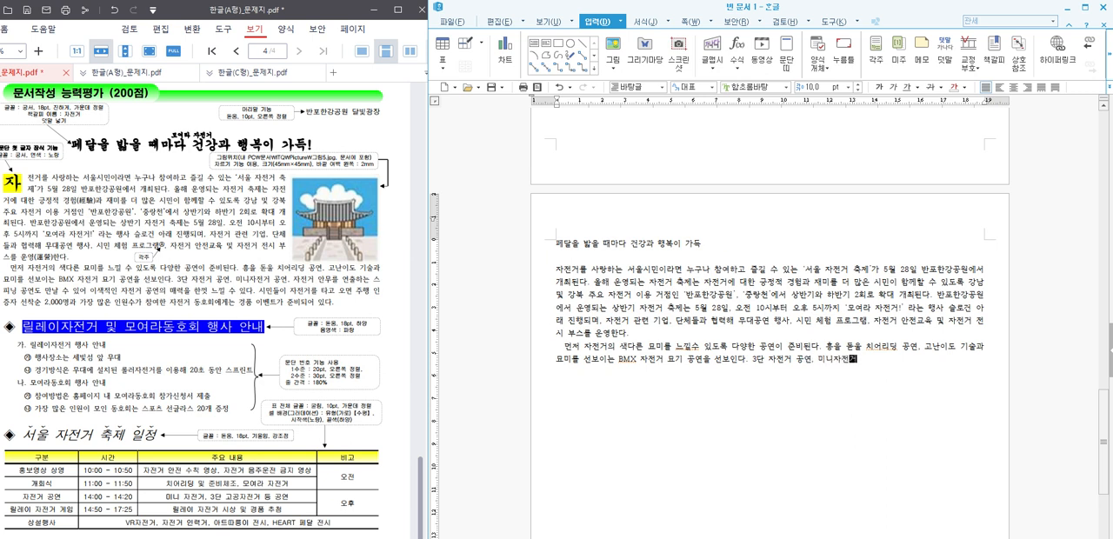
pyautogui.write('연, 자전거 안무를 연출하는 ')
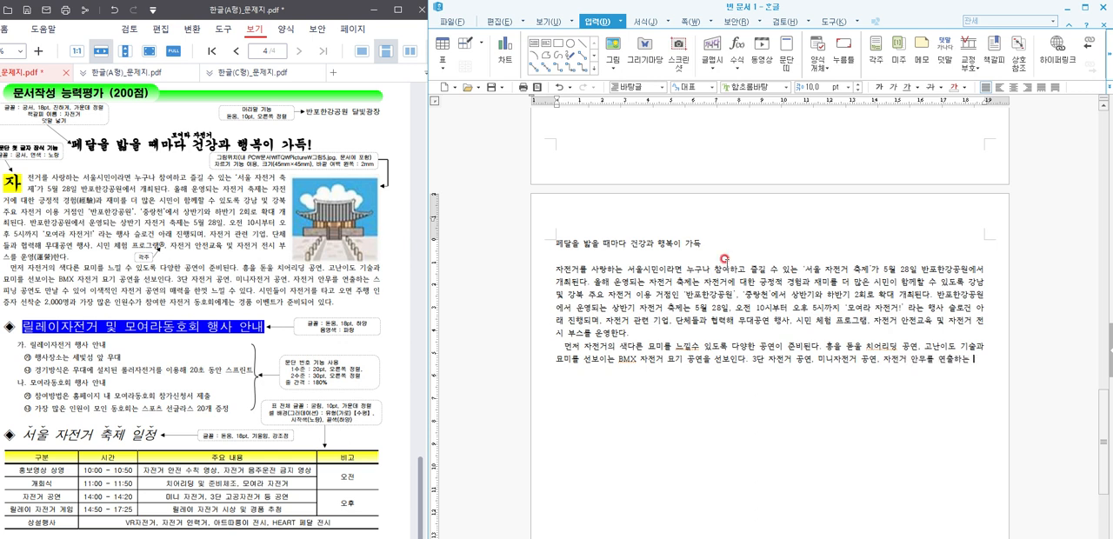
pyautogui.write('스피닝 공연도 만')
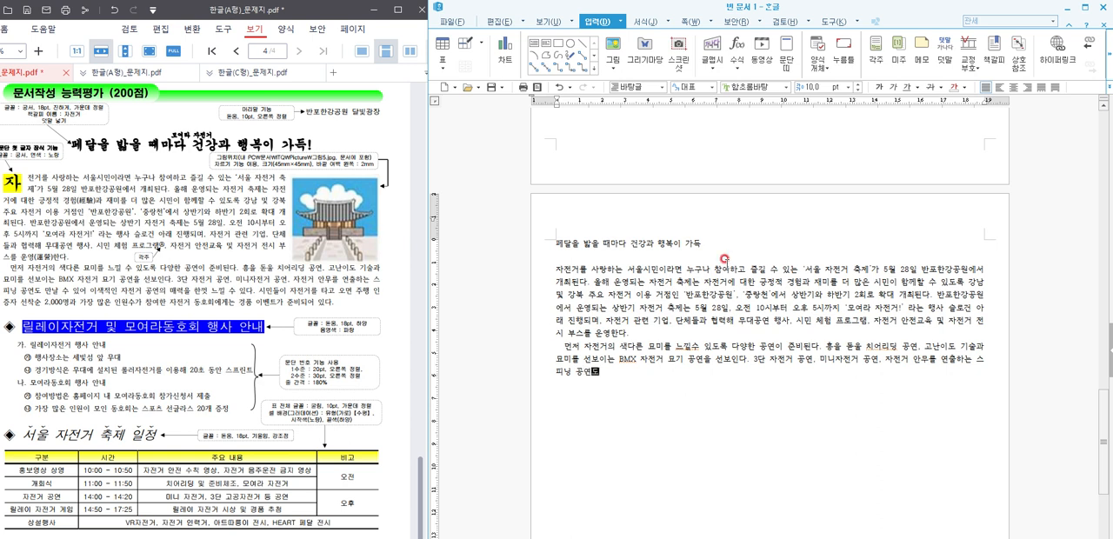
pyautogui.write('날 수 있어 이색져인 자전거 ')
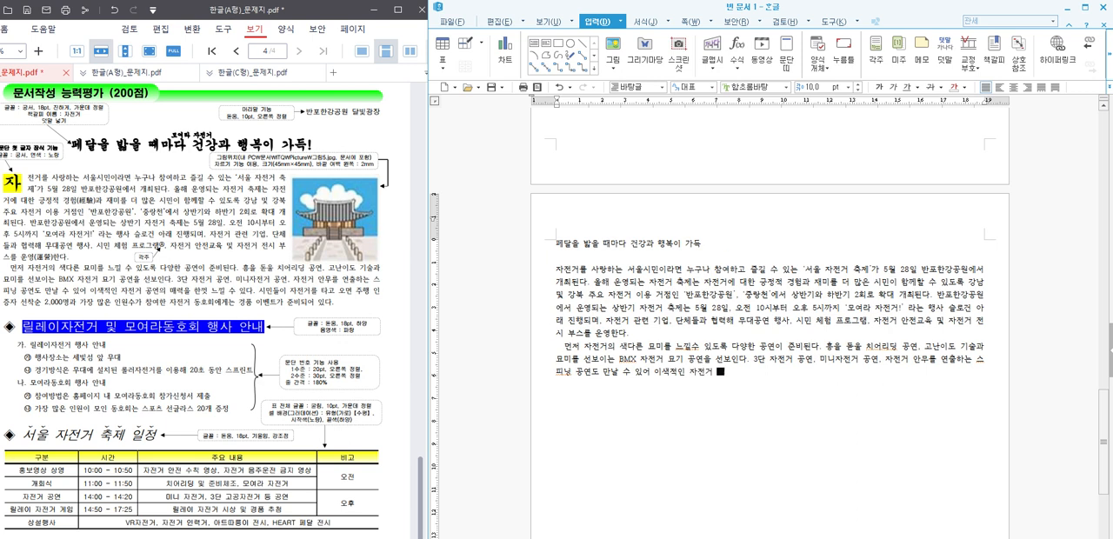
pyautogui.write('공여ㄴ의 ')
pyautogui.write('매력을 한껏 느낄')
pyautogui.write(' 수 ')
pyautogui.write('있다. 시')
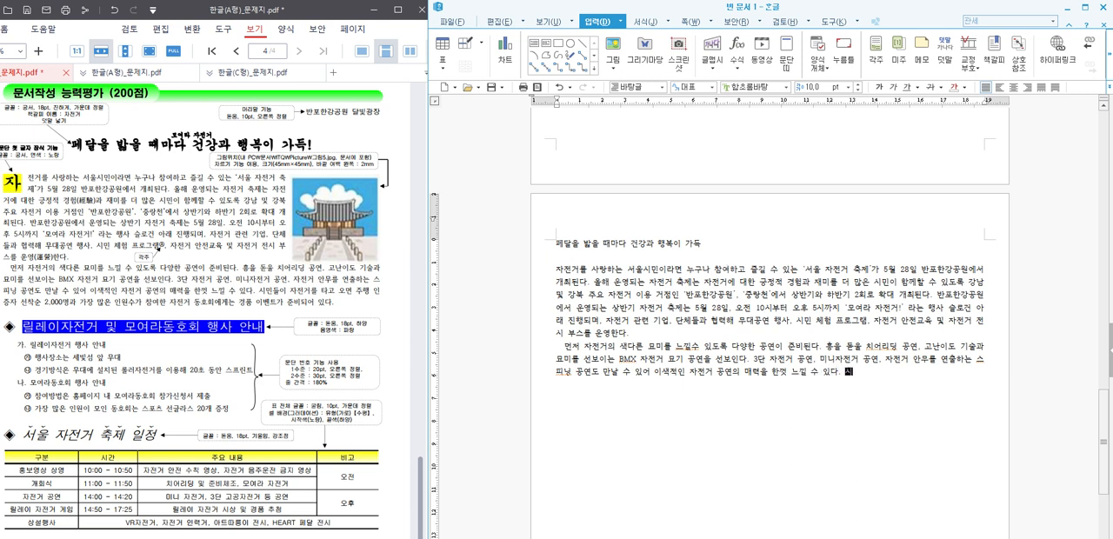
pyautogui.write('민들이 자전거를 타고 ')
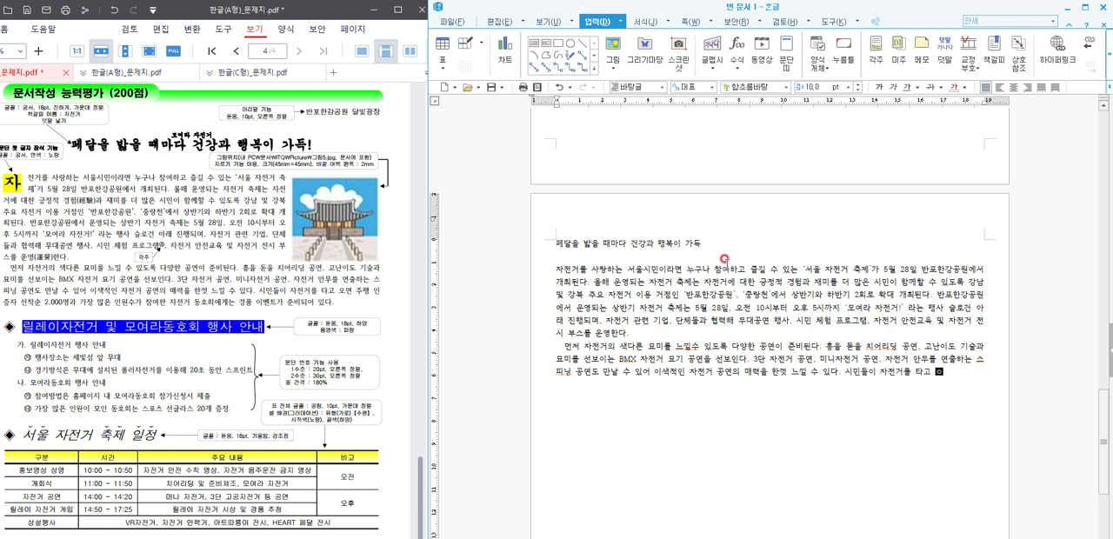
pyautogui.write('오면 주행 인증자 선')
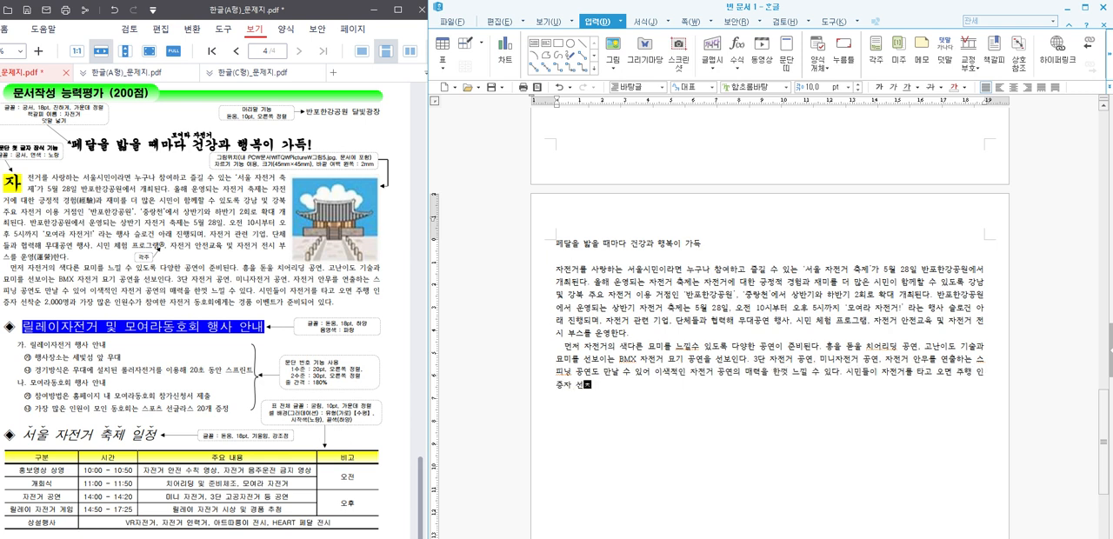
pyautogui.write('착순 2,000명과 가장 많은 ㅇ인원수가 참')
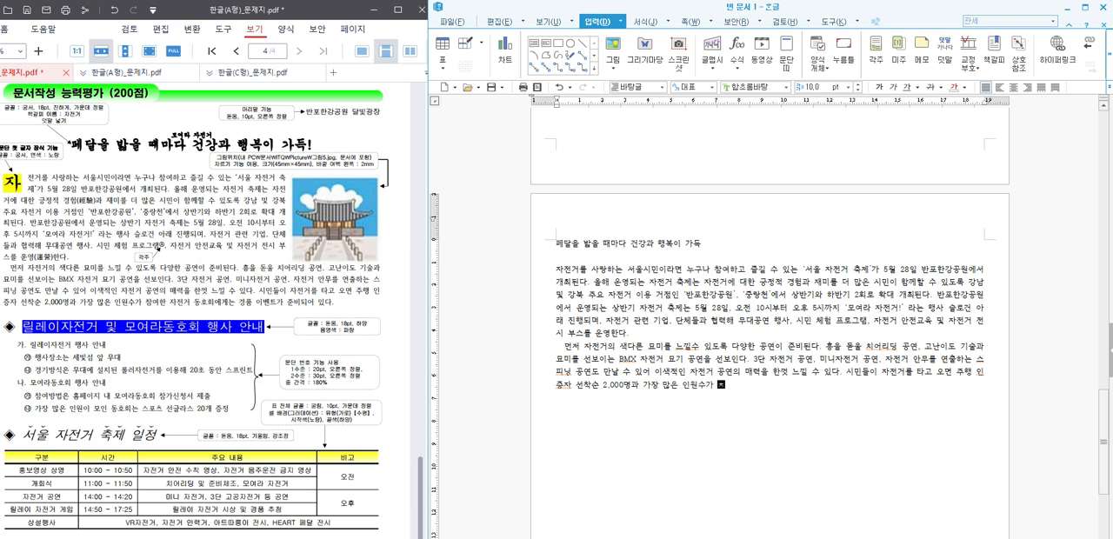
pyautogui.write('여한 자전거 동호회에')
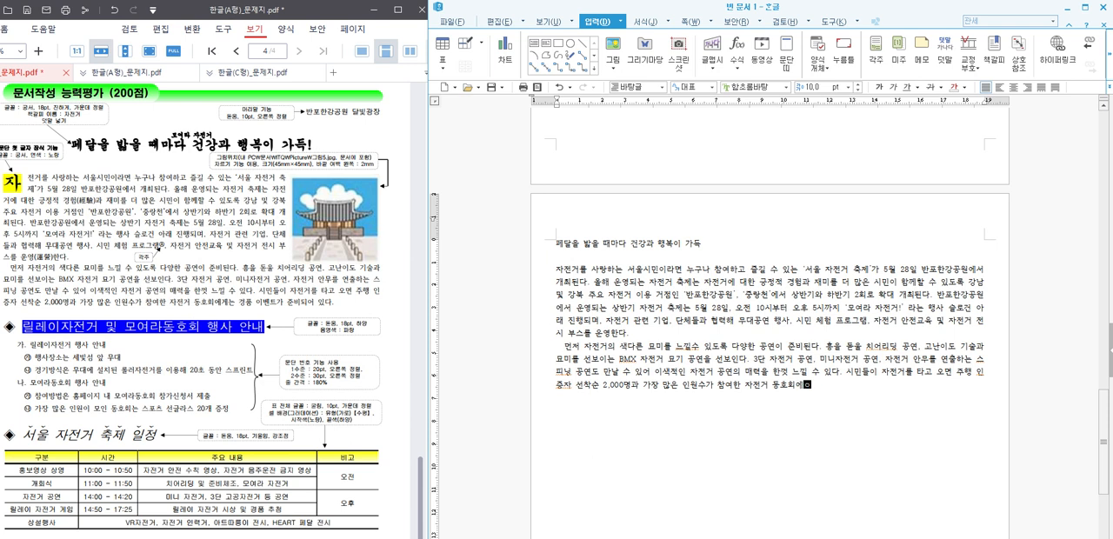
pyautogui.write('게는 경품 이벤트가 ')
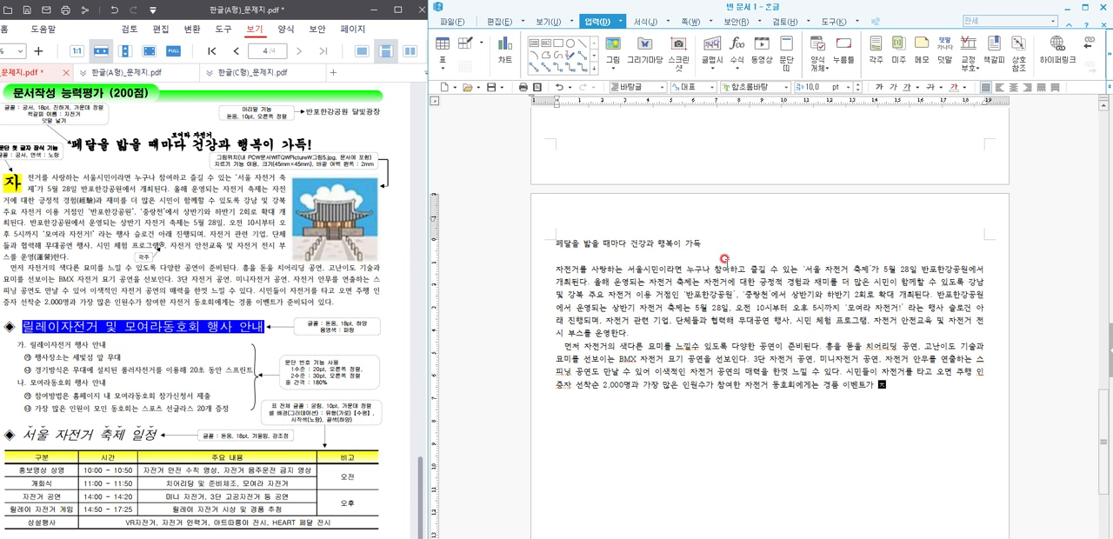
pyautogui.write('준비되어 있다.')
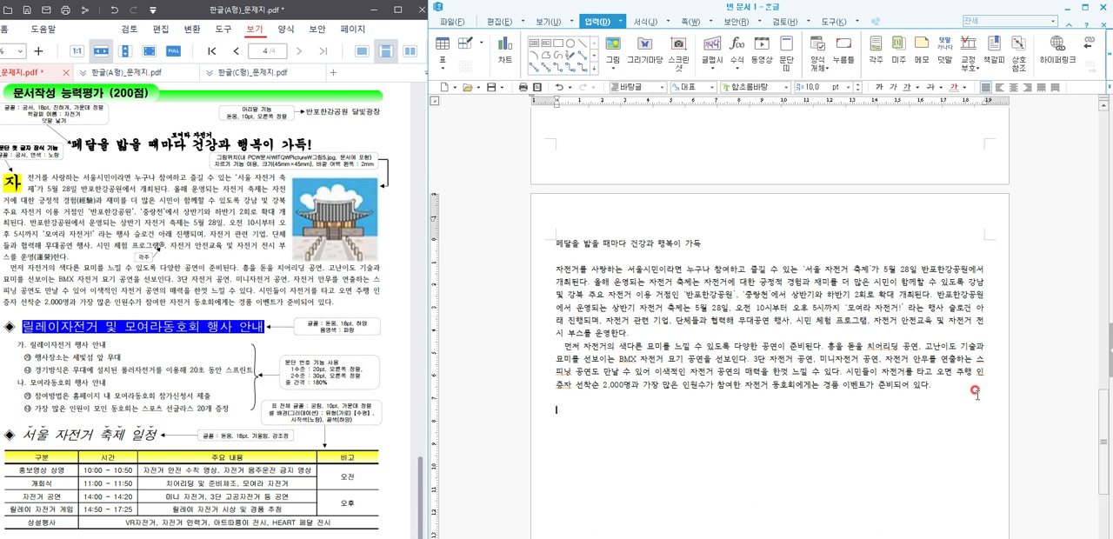
# Step: Insert the ◈ symbol from the 기호2 set below the body text and add the heading 릴에이 자전거 및 모여라동호회 행사 안내
pyautogui.hotkey('ctrl', 'F10')
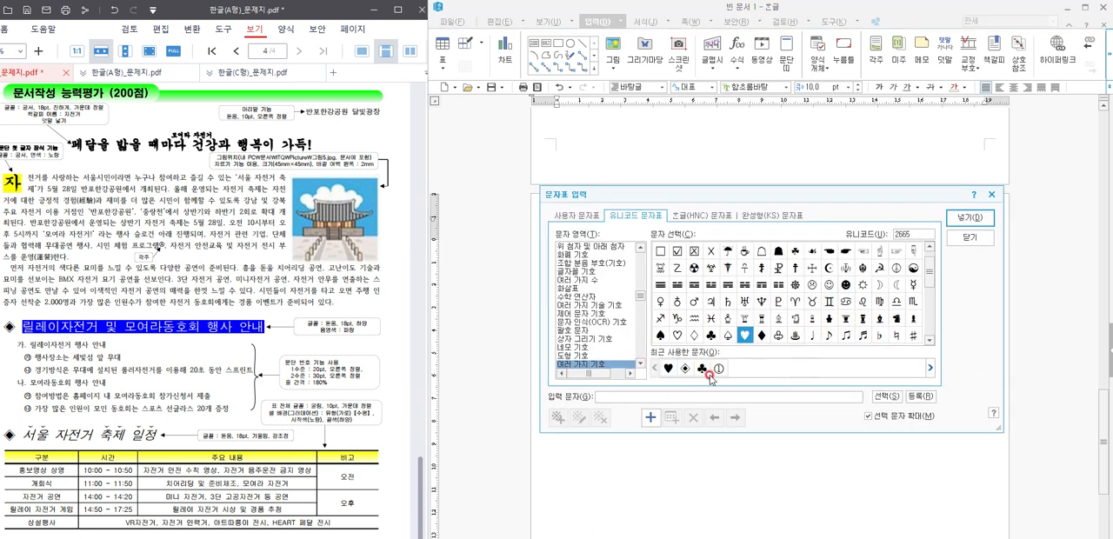
pyautogui.click(574, 216)
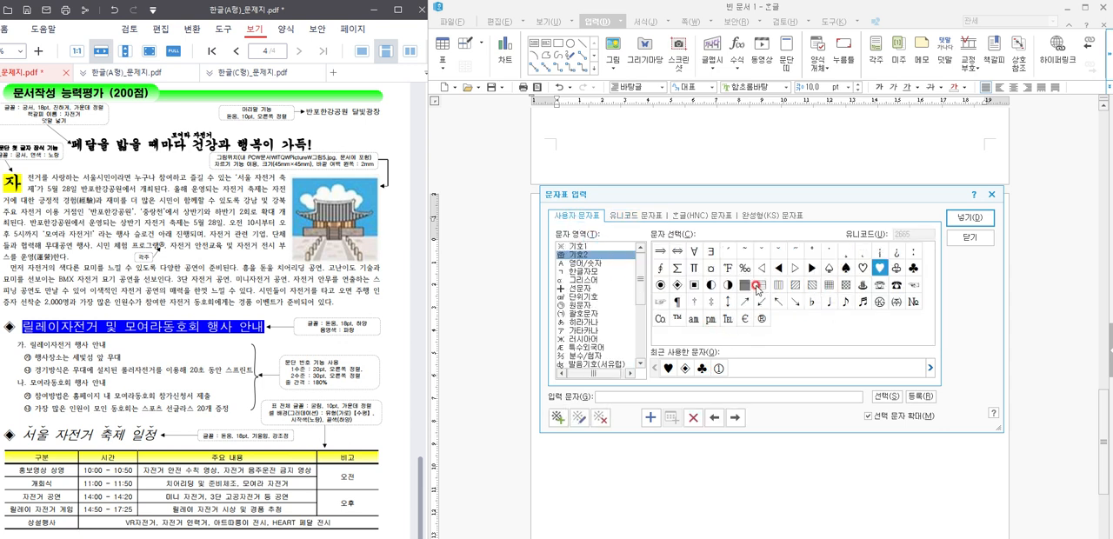
pyautogui.click(679, 287)
pyautogui.click(967, 217)
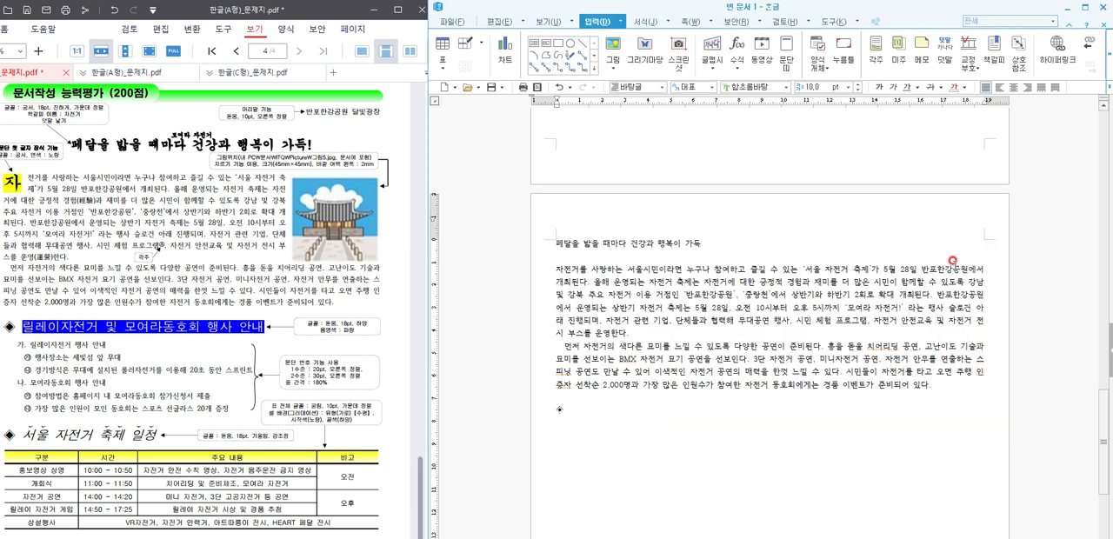
pyautogui.write('릴에이 자전거 및 모여라동')
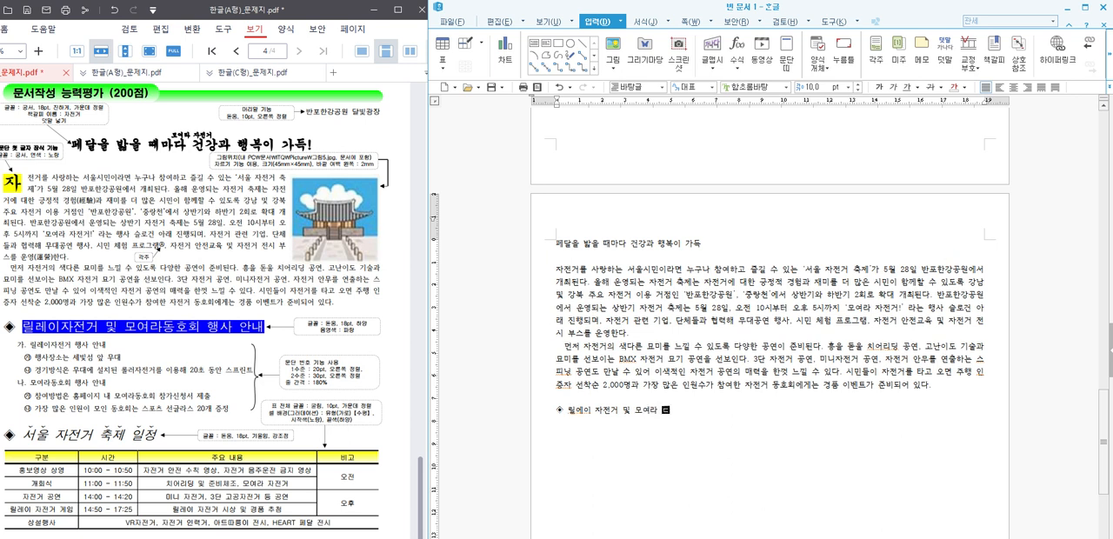
pyautogui.write('호회 행사 안내')
pyautogui.press('Return')
# Step: Add the lines 릴레이자전거 행사 안내 and 행사장소는 세빛섬 앞 무대 below the heading
pyautogui.write('릴레이자전거 ')
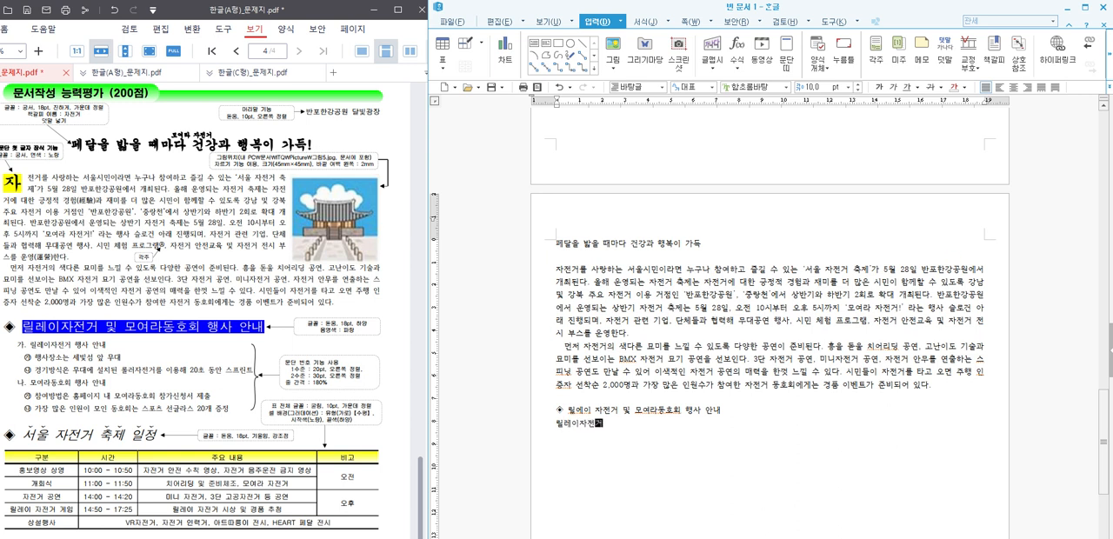
pyautogui.write('행사 안내')
pyautogui.press('Return')
pyautogui.write('행사장소는 세빛섬 앞 무대')
pyautogui.press('Return')
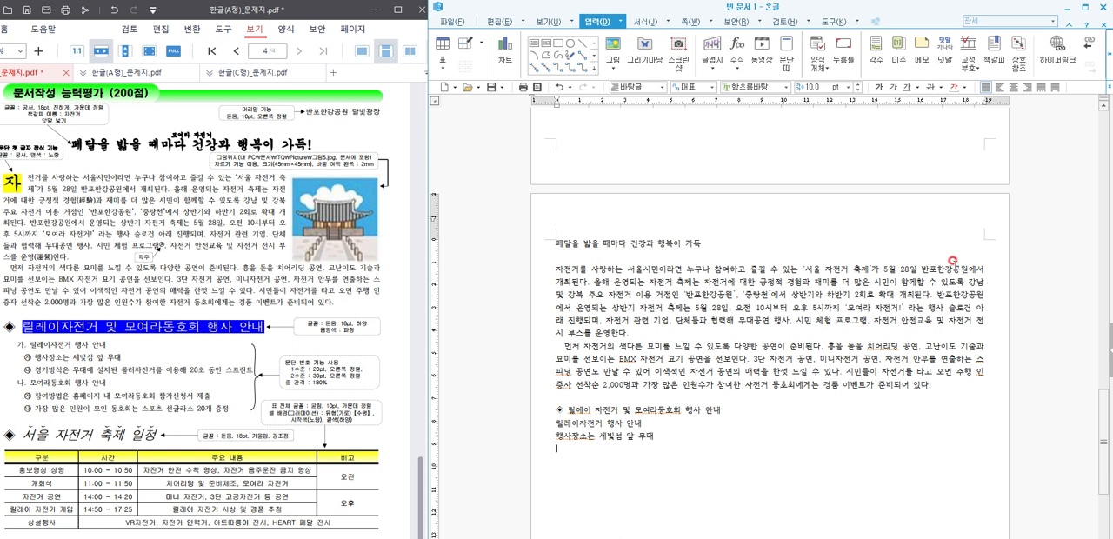
# Step: Add the line 경기방식은 무대에 설치된 롤러자전거를 이용해 20초 동안 스프린트
pyautogui.write('경기방식은 무대에 설치')
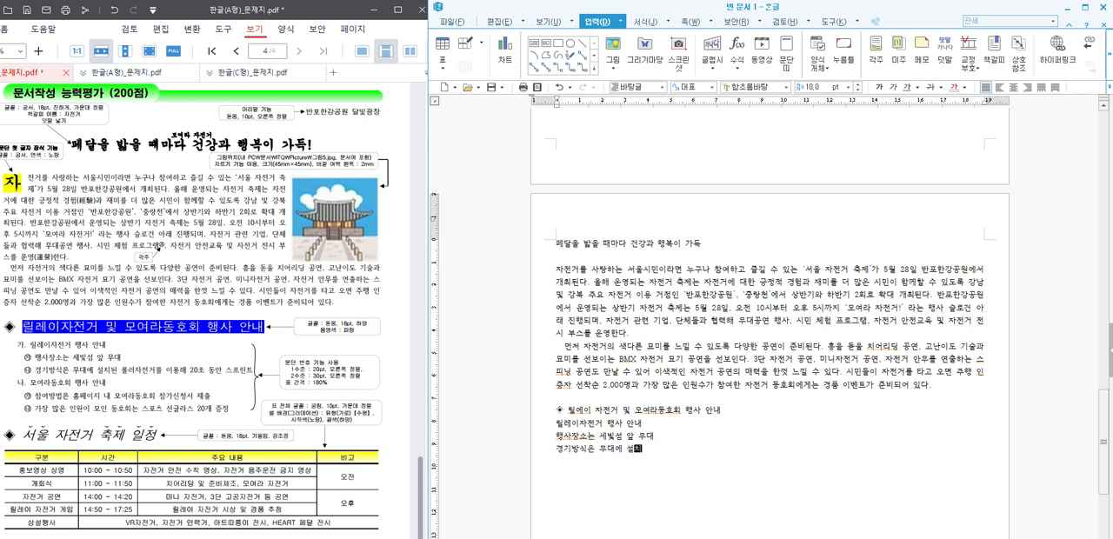
pyautogui.write('된 롤러자전거를 이용해 ')
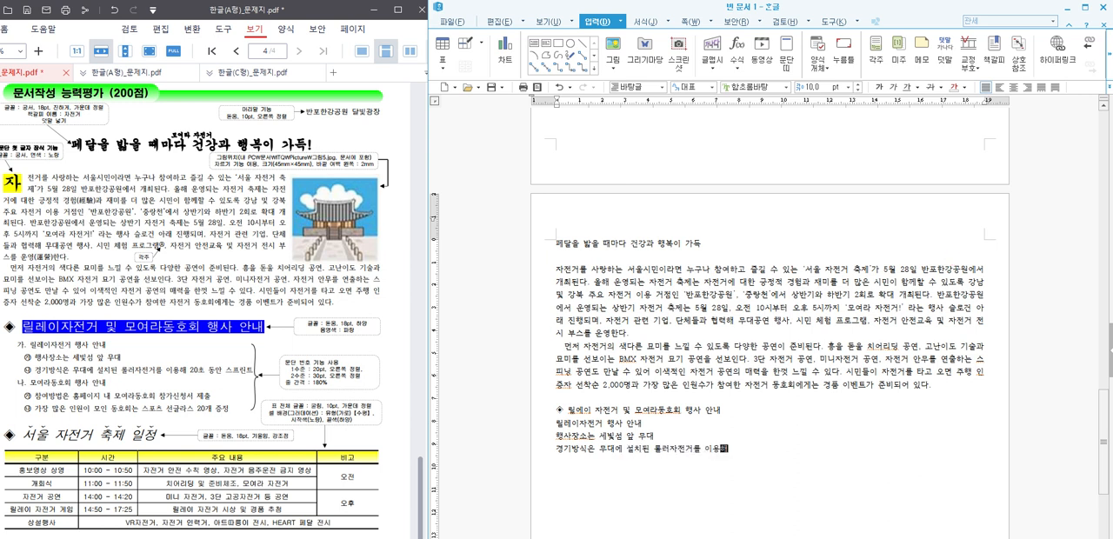
pyautogui.write('20초 동아')
pyautogui.press('BackSpace')
pyautogui.write('스리')
pyautogui.write('린트')
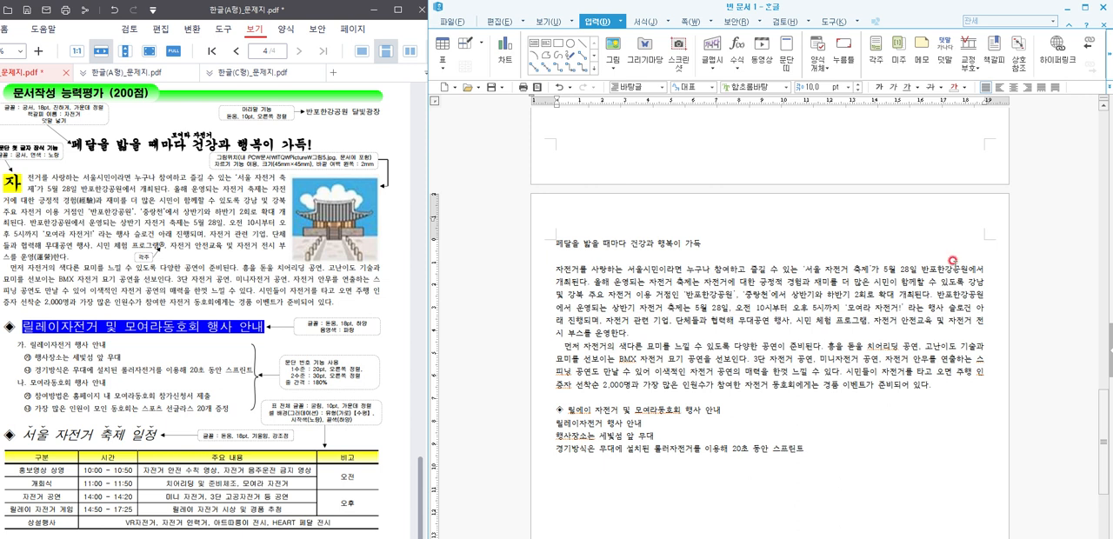
pyautogui.press('Return')
# Step: Add the lines 모여라 동호회 행사 안내 and 참여방법은 홈페이지 내 모여라동호회 참가신청서 제출
pyautogui.write('모여라 동호회 행사 안내')
pyautogui.press('Return')
pyautogui.write('참여방법은 홈페이')
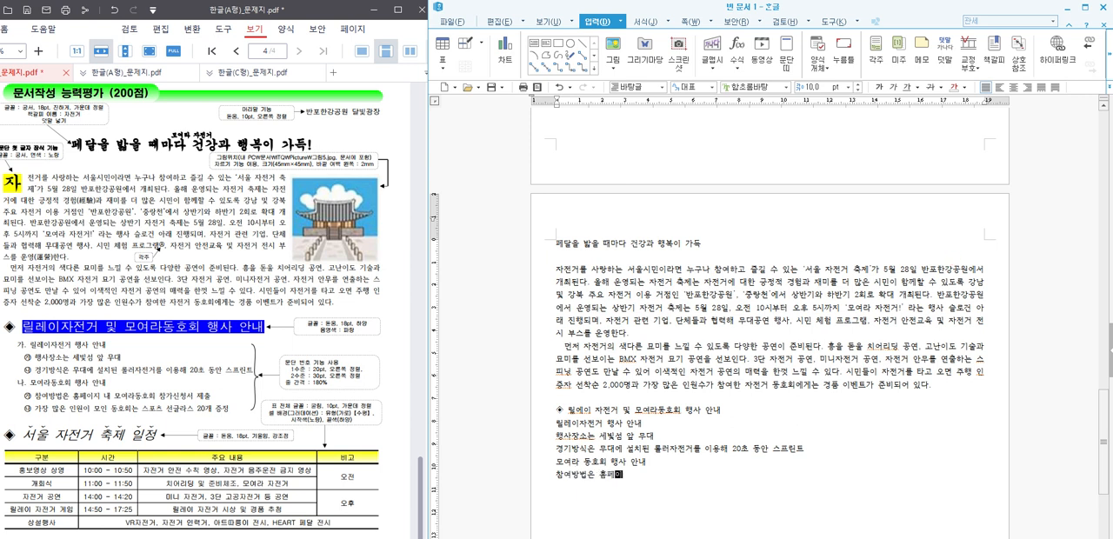
pyautogui.write('지 내 모여라동호회')
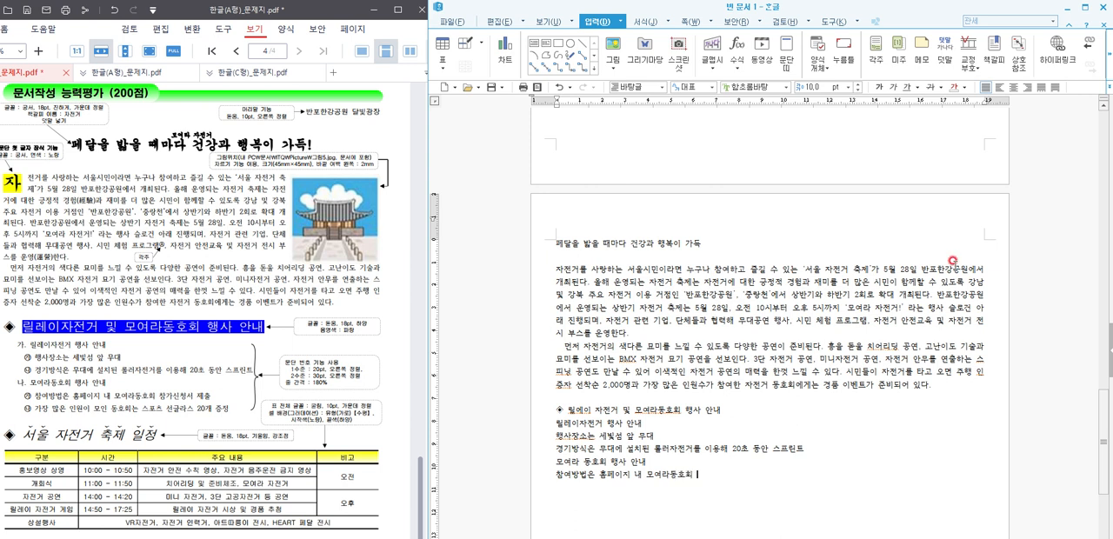
pyautogui.write(' 참가신청서 제출')
pyautogui.press('Return')
# Step: Add the line 가장 많은 인원이 모인 동호회는 스포츠 선글라스 20개 증정, followed by a blank line
pyautogui.write('가')
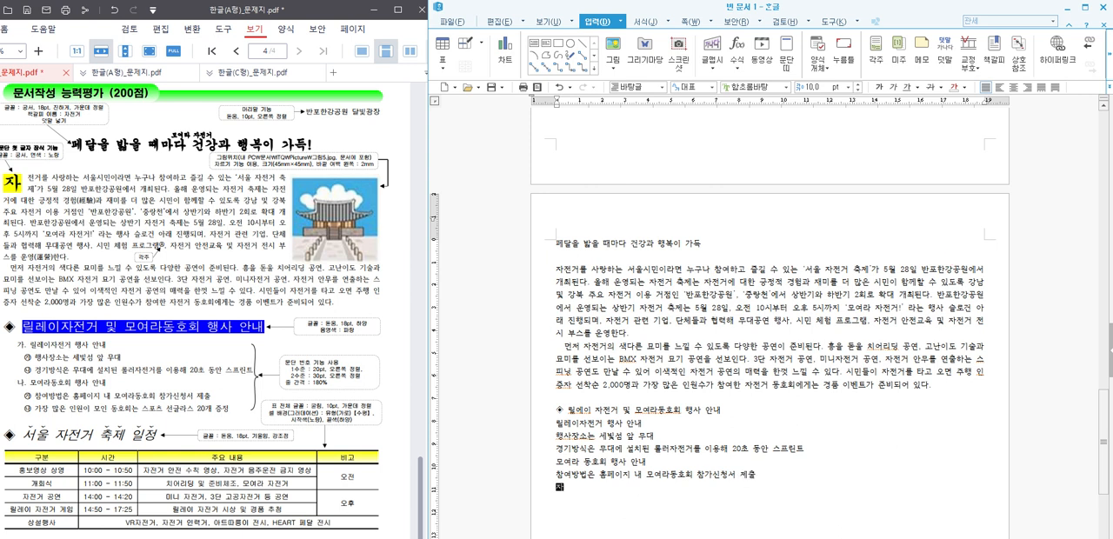
pyautogui.write('장 많')
pyautogui.write('원이 모')
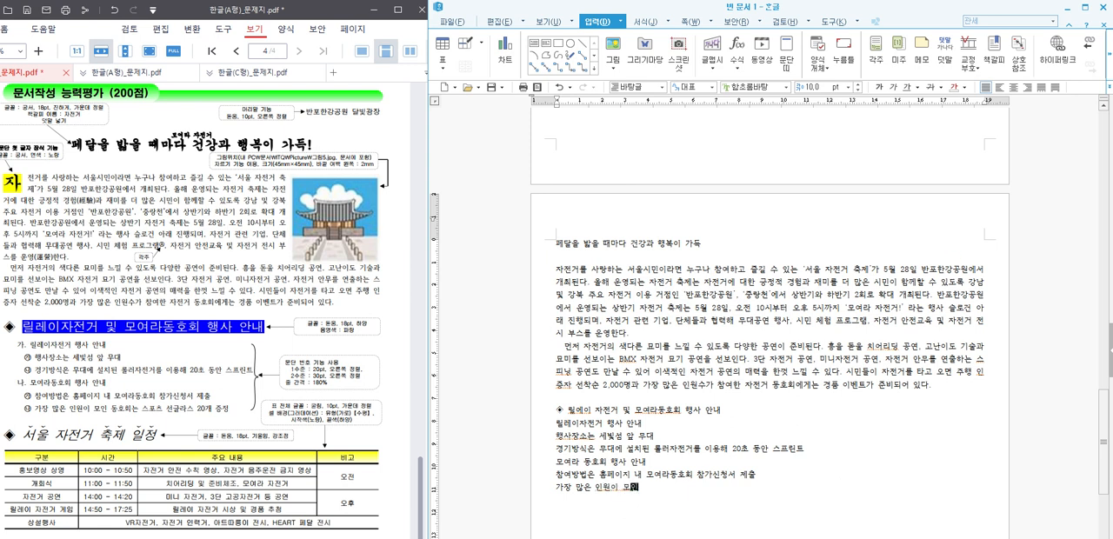
pyautogui.write('인 동호회는 ')
pyautogui.write('스ㅍ')
pyautogui.write('츠 선글라스 2')
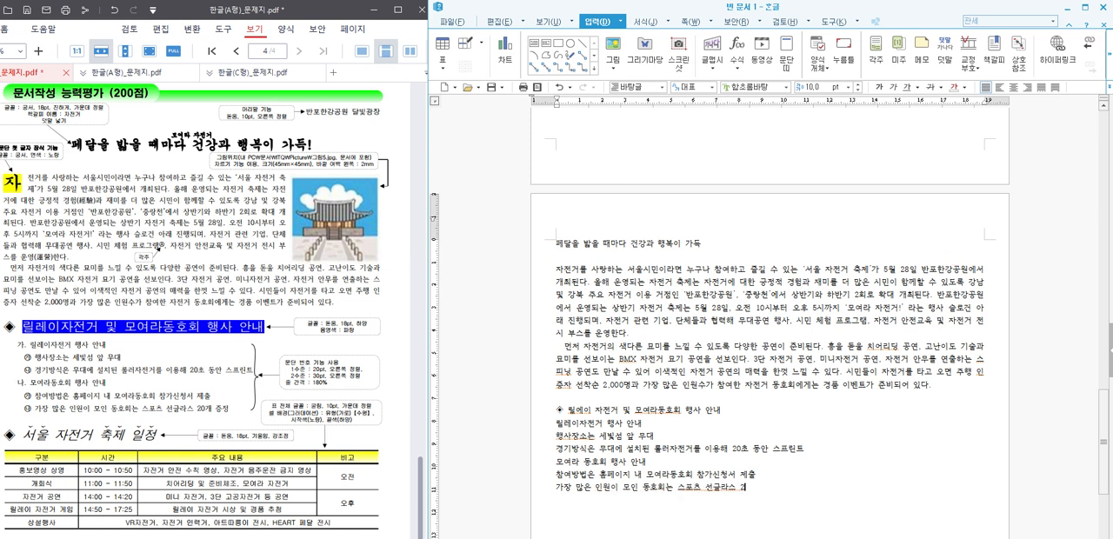
pyautogui.write('0개 즈ㅇ')
pyautogui.press('Return')
pyautogui.press('Return')
# Step: Insert another ◈ symbol and add the heading 서울 자전거 축제 일정
pyautogui.hotkey('ctrl', 'F10')
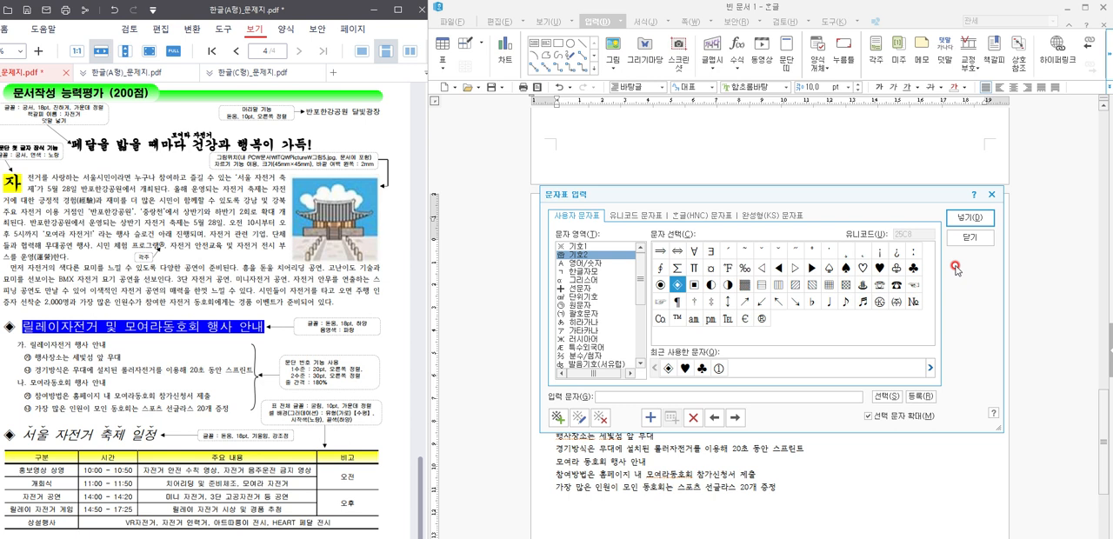
pyautogui.press('Return')
pyautogui.write('서울')
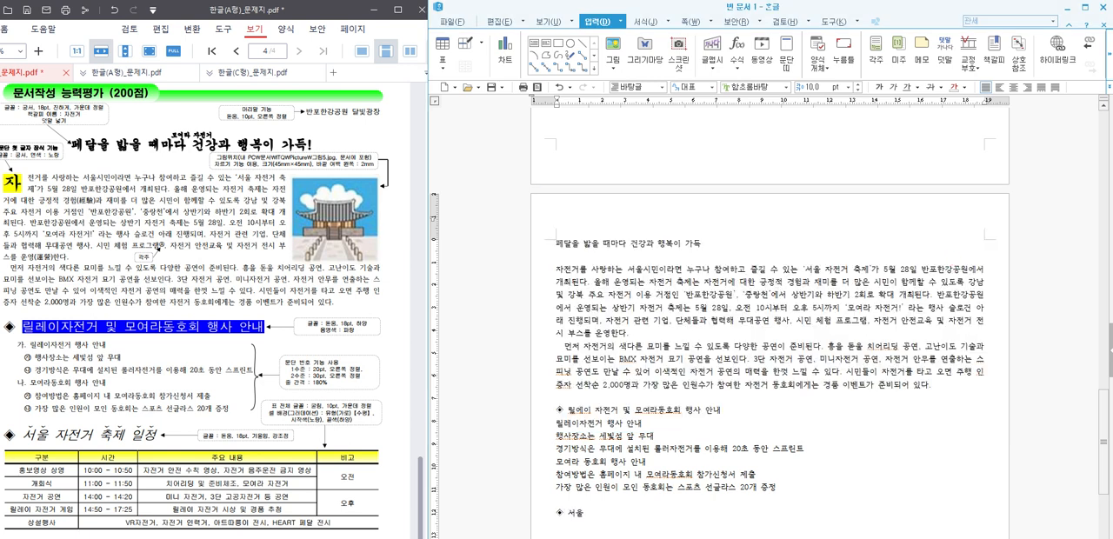
pyautogui.write(' 자전거 축제 일정')
# Step: Insert a table with 6 rows and 4 columns below the 서울 자전거 축제 일정 heading
pyautogui.scroll(-1, 953, 260)
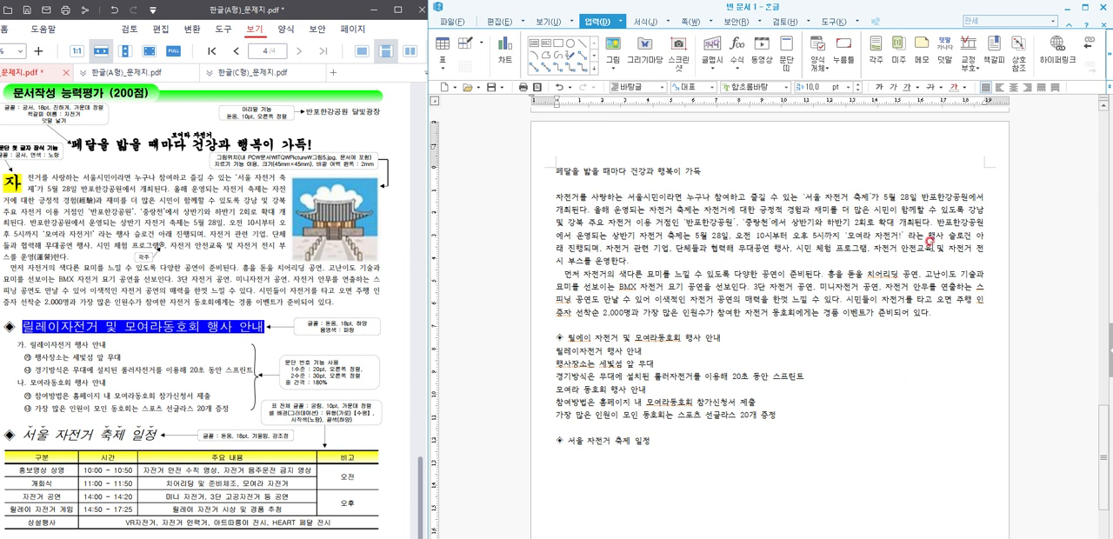
pyautogui.hotkey('ctrl', 'n')
pyautogui.press('t')
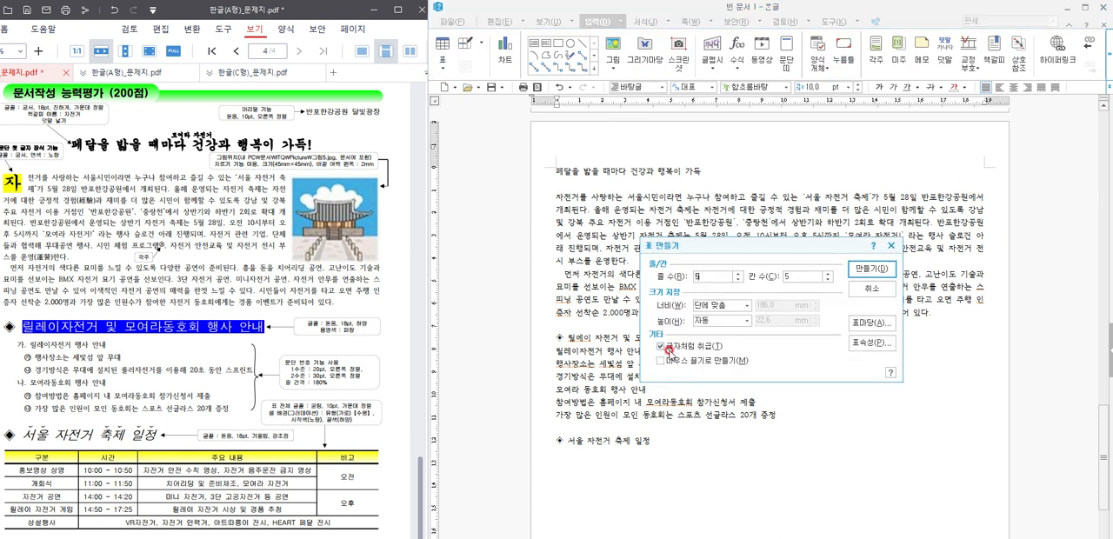
pyautogui.scroll(-1, 125, 464)
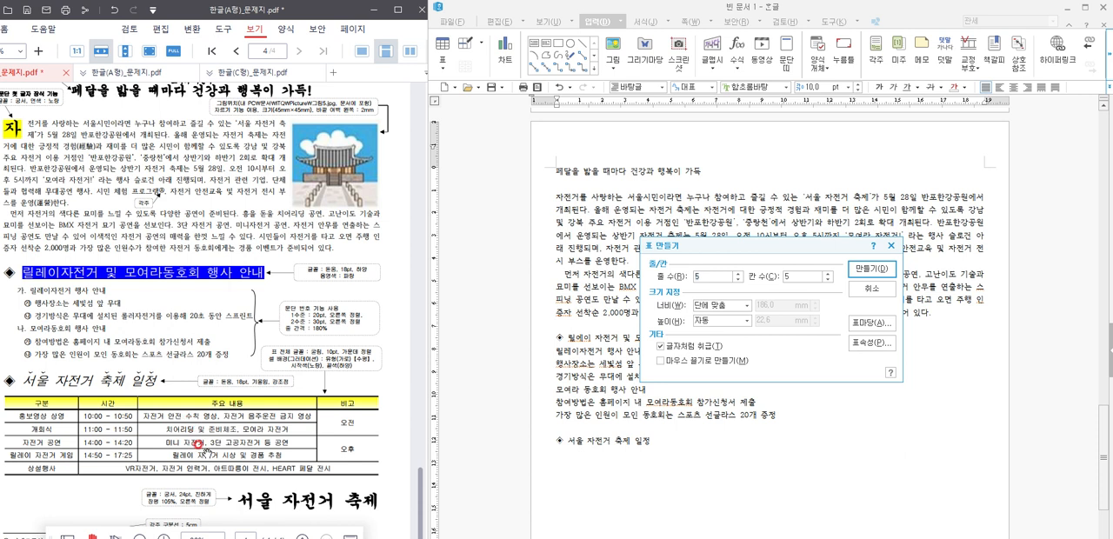
pyautogui.click(738, 274)
pyautogui.click(827, 279)
pyautogui.click(871, 269)
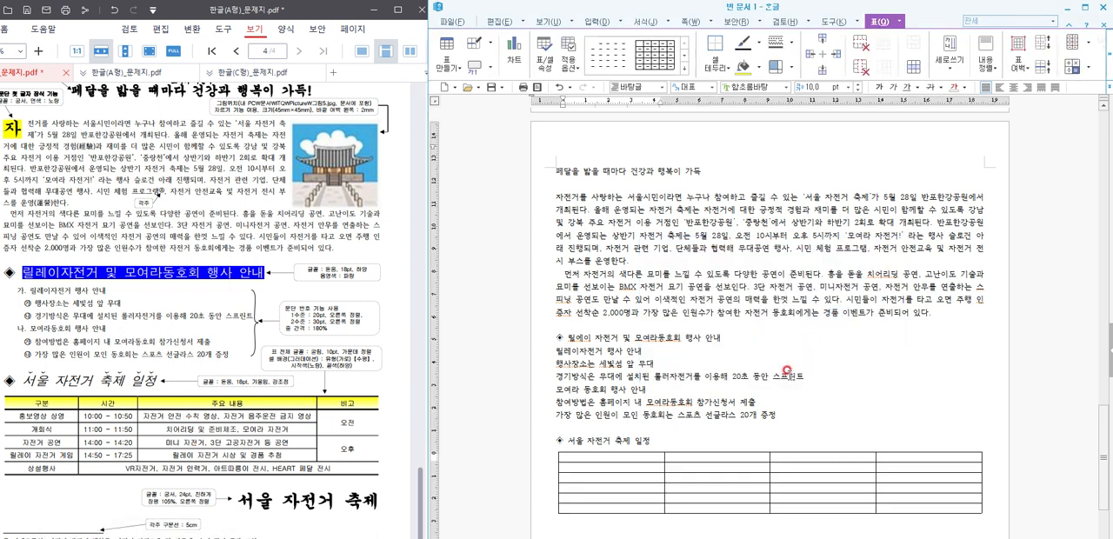
# Step: Fill the table's header row with 구분, 시간, 주요내용 and 비고
pyautogui.click(641, 346)
pyautogui.write('구분')
pyautogui.press('Tab')
pyautogui.write('시간')
pyautogui.press('Tab')
pyautogui.write('주요내용')
pyautogui.press('Tab')
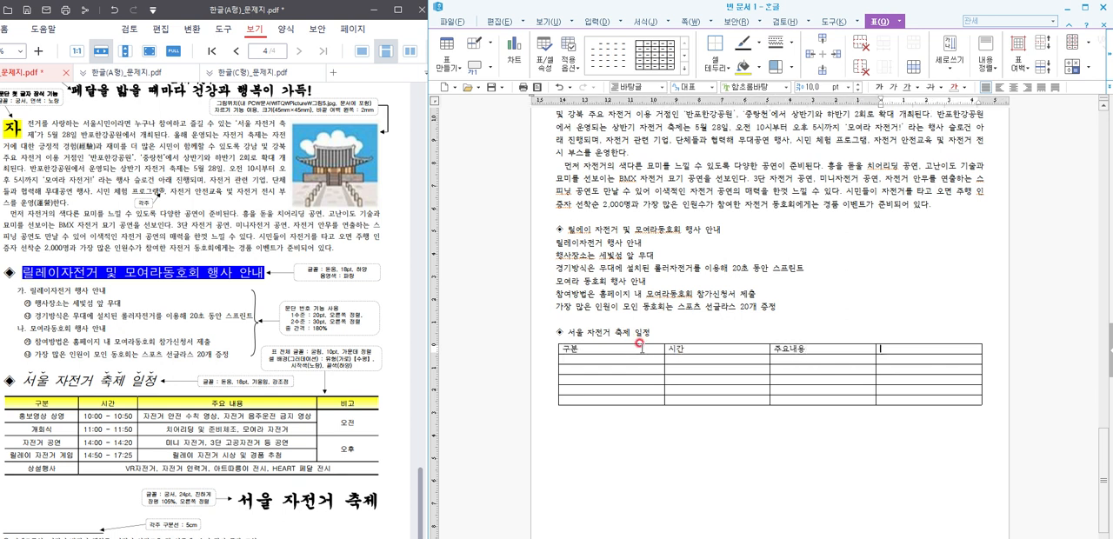
pyautogui.write('비고')
# Step: Narrow the 구분 column of the schedule table
pyautogui.moveTo(618, 347); pyautogui.dragTo(612, 400)
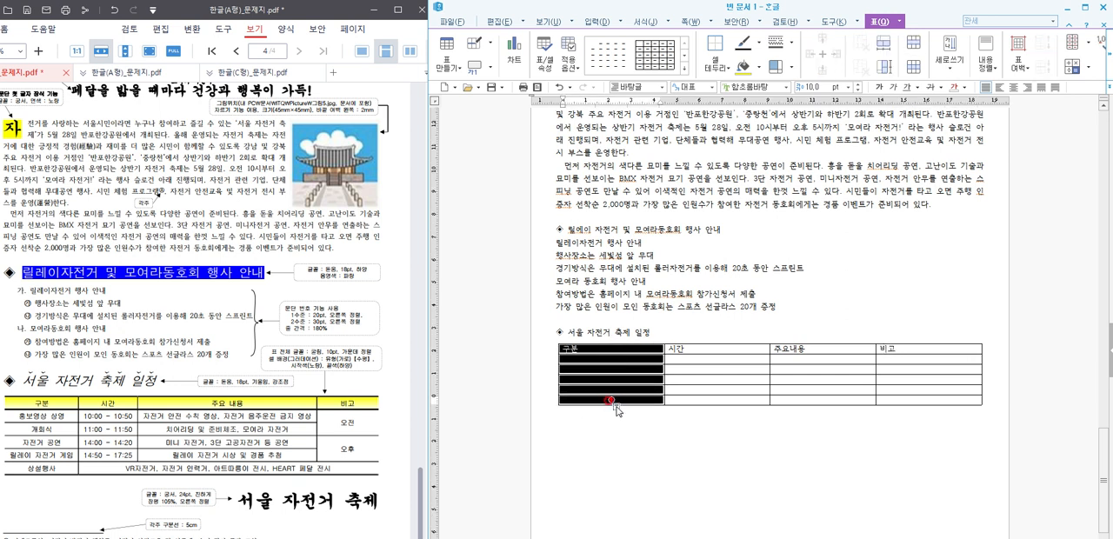
pyautogui.hotkey('alt', 'Left')
pyautogui.hotkey('alt', 'Left')
pyautogui.hotkey('alt', 'Left')
pyautogui.hotkey('alt', 'Left')
pyautogui.hotkey('alt', 'Left')
pyautogui.hotkey('alt', 'Left')
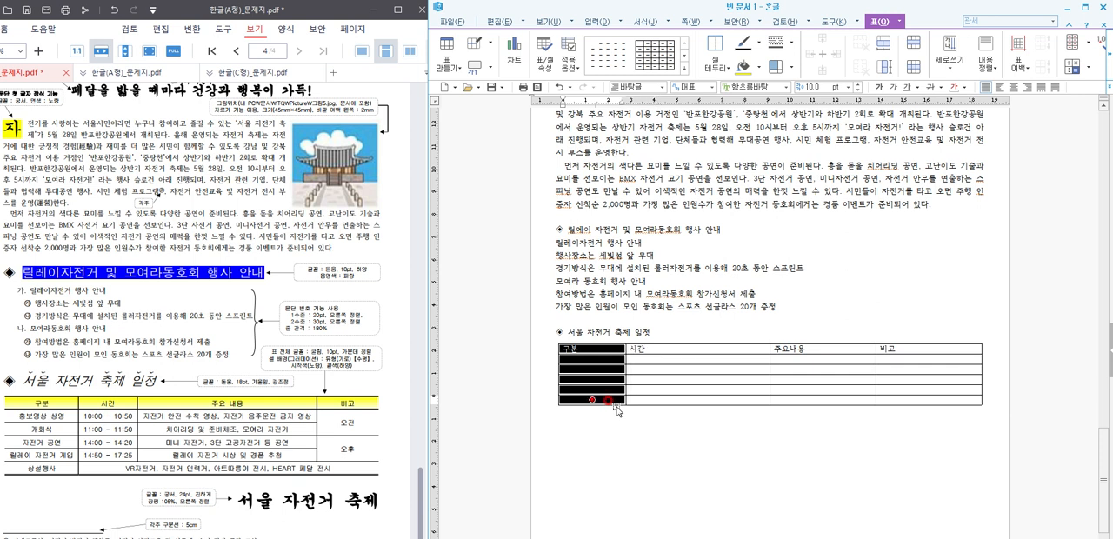
pyautogui.hotkey('alt', 'Right')
# Step: Narrow the 시간 column of the schedule table to about the width of the 구분 column
pyautogui.press('Right')
pyautogui.hotkey('alt', 'Left')
pyautogui.hotkey('alt', 'Left')
pyautogui.hotkey('alt', 'Left')
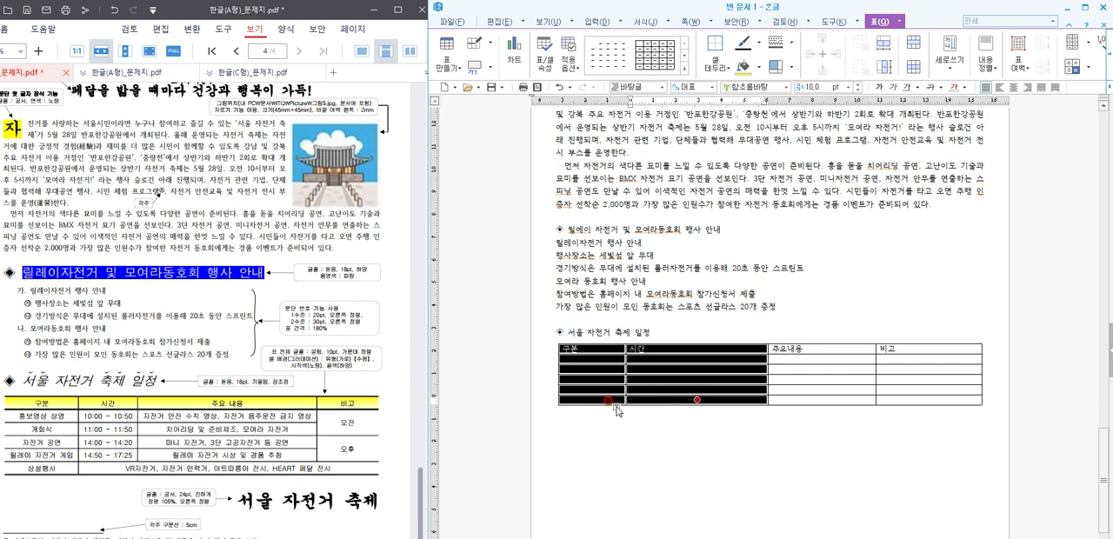
pyautogui.hotkey('alt', 'Left')
pyautogui.hotkey('alt', 'Left')
pyautogui.hotkey('alt', 'Left')
pyautogui.hotkey('alt', 'Left')
pyautogui.hotkey('alt', 'Left')
pyautogui.hotkey('alt', 'Left')
pyautogui.hotkey('alt', 'Left')
pyautogui.hotkey('alt', 'Left')
pyautogui.hotkey('alt', 'Left')
pyautogui.hotkey('alt', 'Left')
pyautogui.hotkey('alt', 'Left')
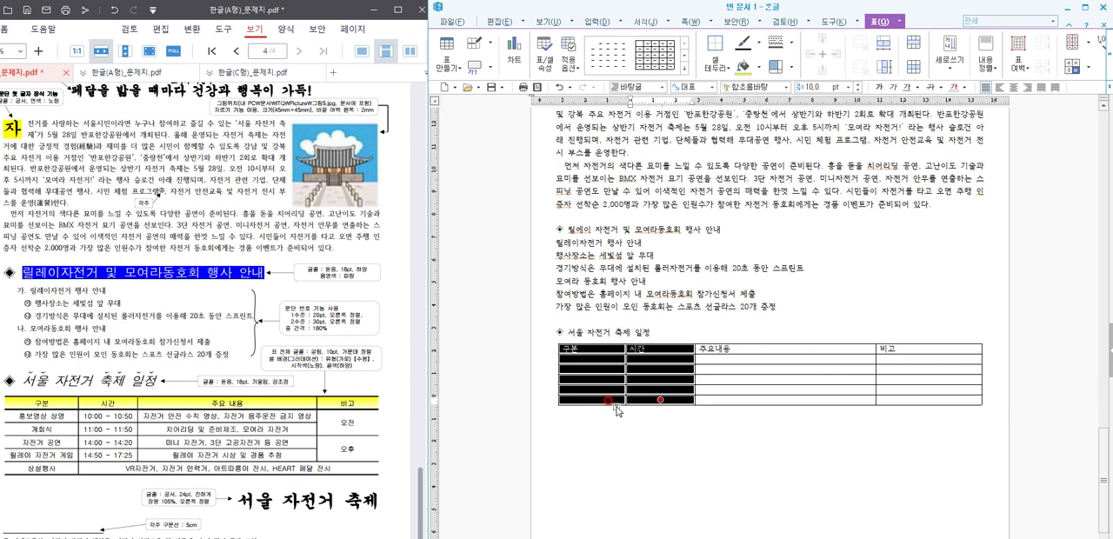
# Step: Widen the 구분 and 시간 columns slightly, leaving 주요내용 wider than both
pyautogui.press('Left')
pyautogui.hotkey('alt', 'Right')
pyautogui.hotkey('alt', 'Right')
pyautogui.press('Right')
pyautogui.hotkey('alt', 'Right')
pyautogui.hotkey('alt', 'Right')
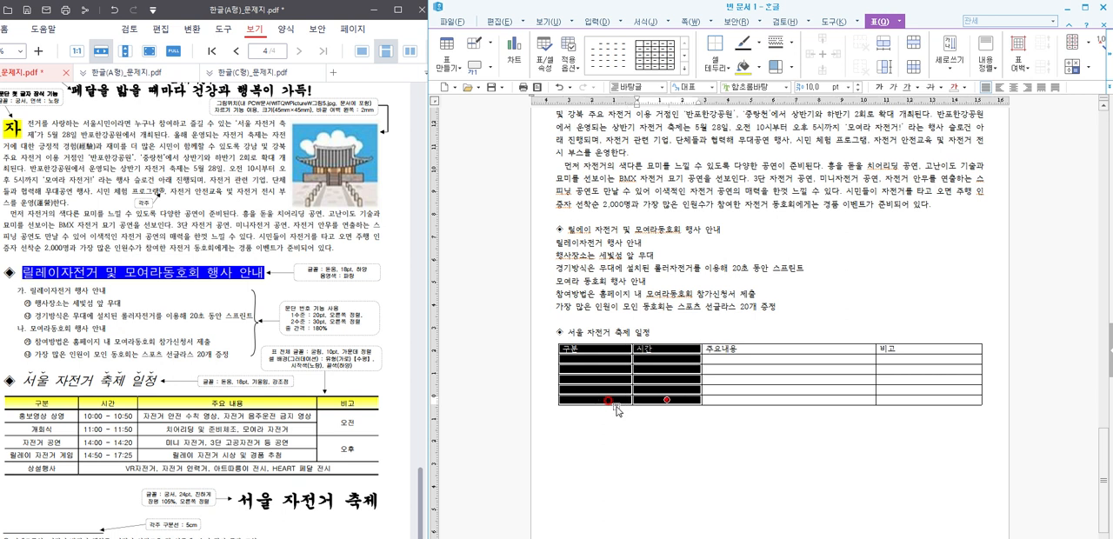
pyautogui.press('Escape')
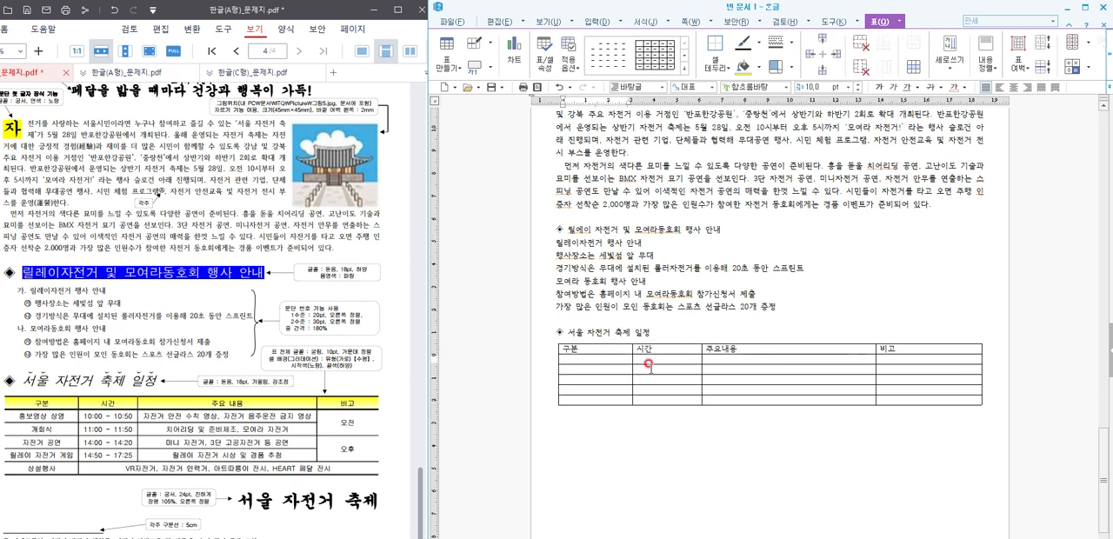
# Step: Enter 홍보영상 상영 and 개회식 in the first two rows below the 구분 header
pyautogui.write('홍보영상 상영')
pyautogui.press('Down')
pyautogui.write('개회')
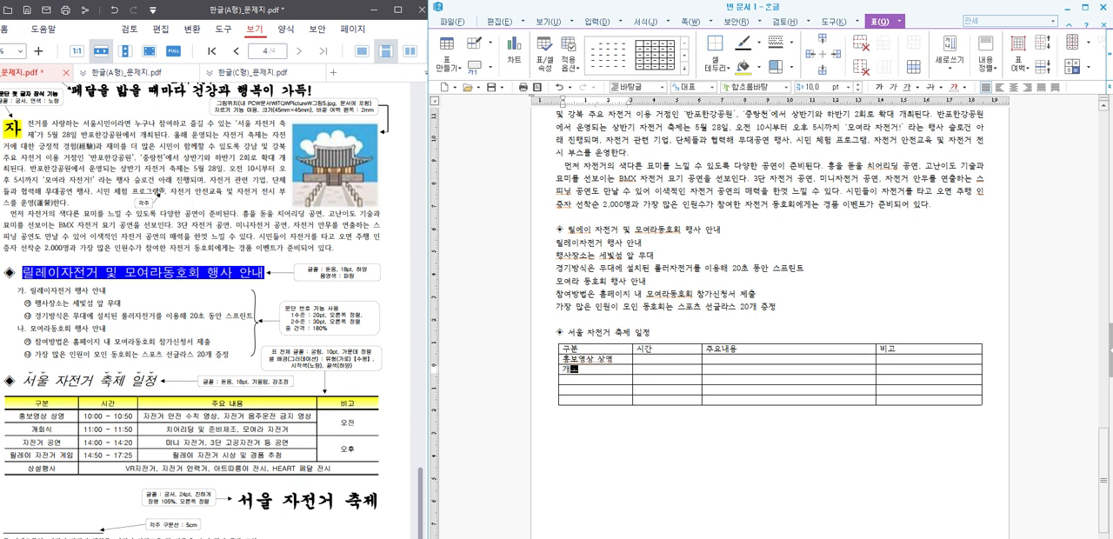
pyautogui.write('식')
pyautogui.click(648, 366)
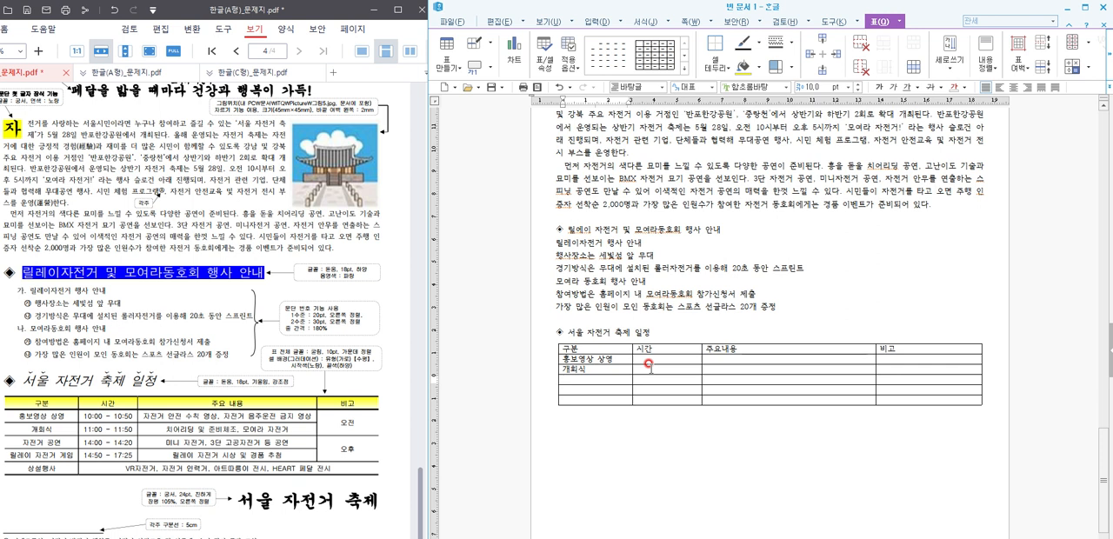
# Step: Enter 자전거 공연 and 릴레이 자전거 게임 in the next two rows of the 구분 column
pyautogui.press('Down')
pyautogui.write('자전거 공연')
pyautogui.press('Down')
pyautogui.write('릴레이 ')
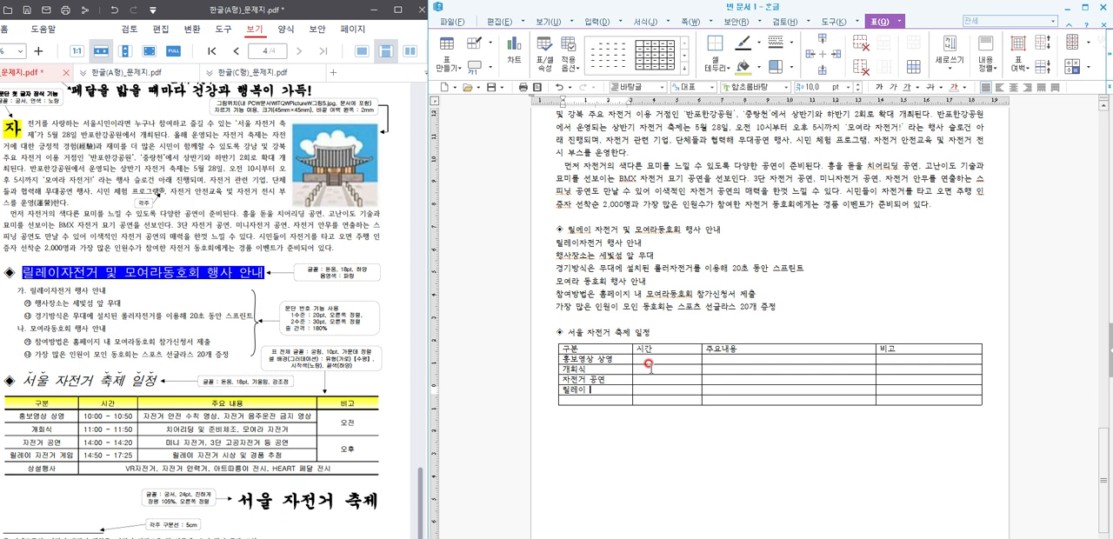
pyautogui.write('자전거 계')
pyautogui.write('인')
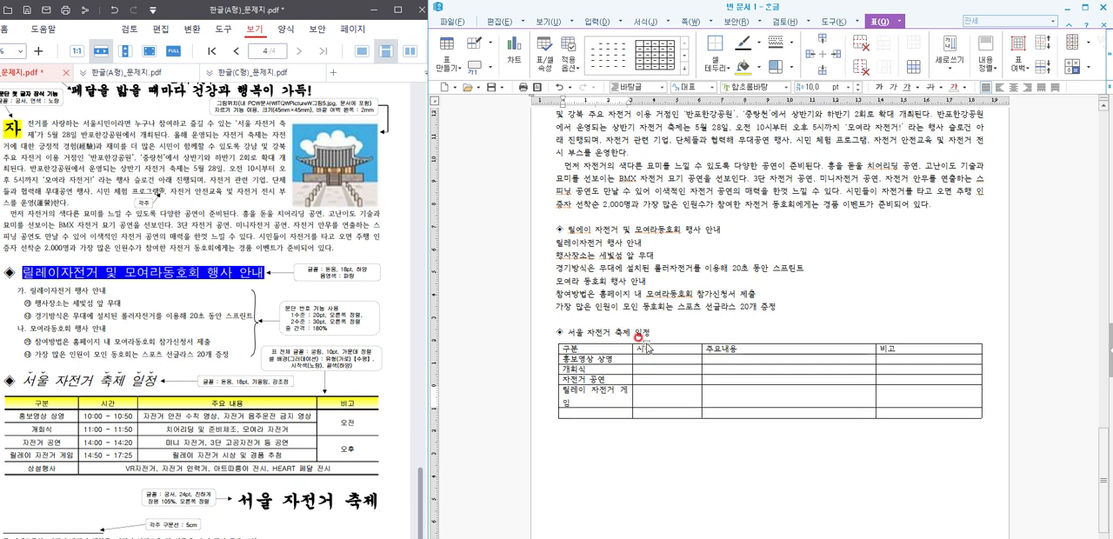
# Step: Widen the 구분 and 시간 columns so that 릴레이 자전거 게임 fits on one line
pyautogui.moveTo(573, 349); pyautogui.dragTo(594, 413)
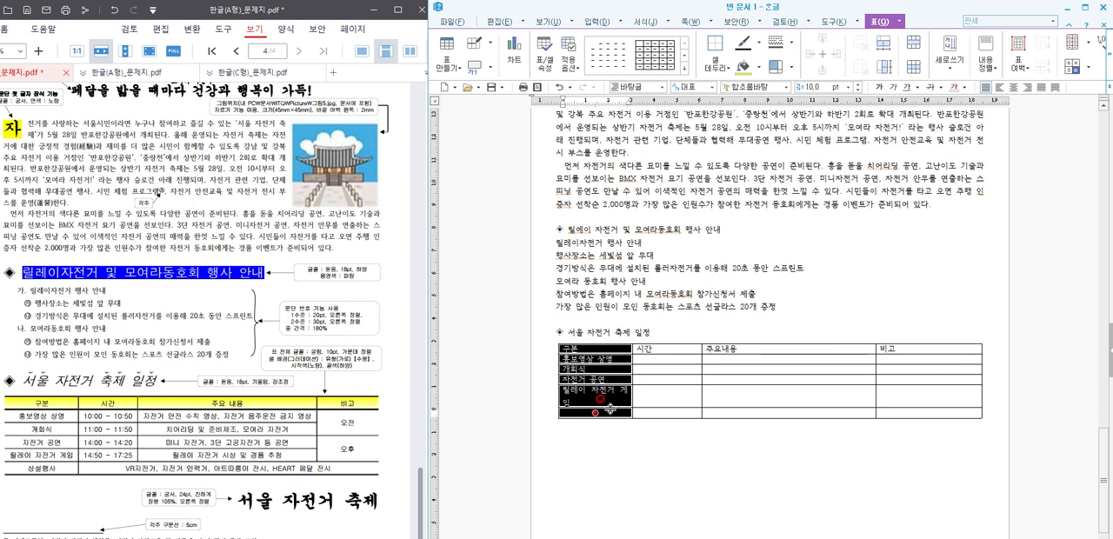
pyautogui.hotkey('alt', 'Right')
pyautogui.hotkey('alt', 'Right')
pyautogui.hotkey('alt', 'Right')
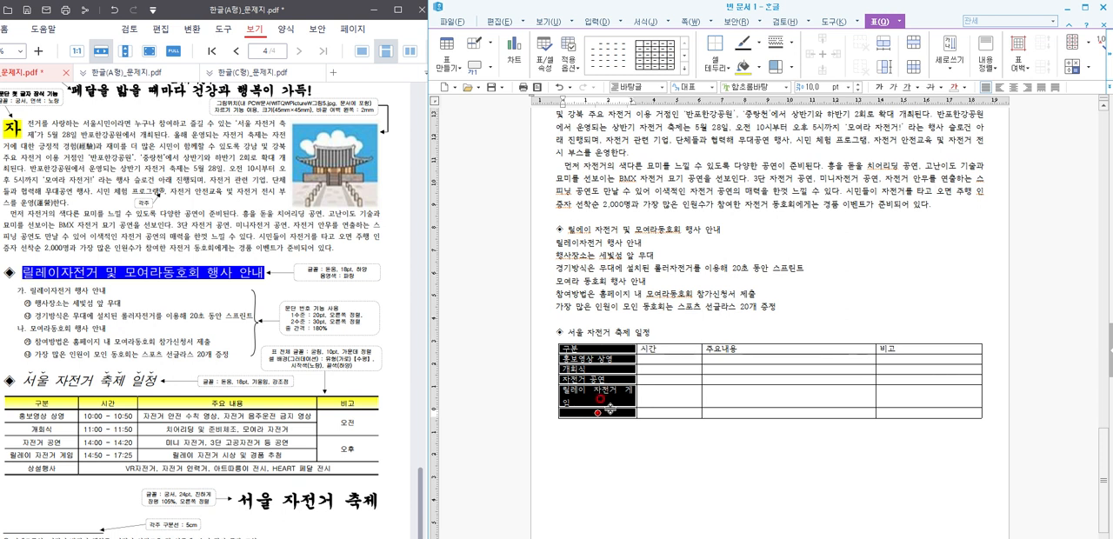
pyautogui.press('Right')
pyautogui.hotkey('alt', 'Right')
pyautogui.hotkey('alt', 'Right')
pyautogui.hotkey('alt', 'Right')
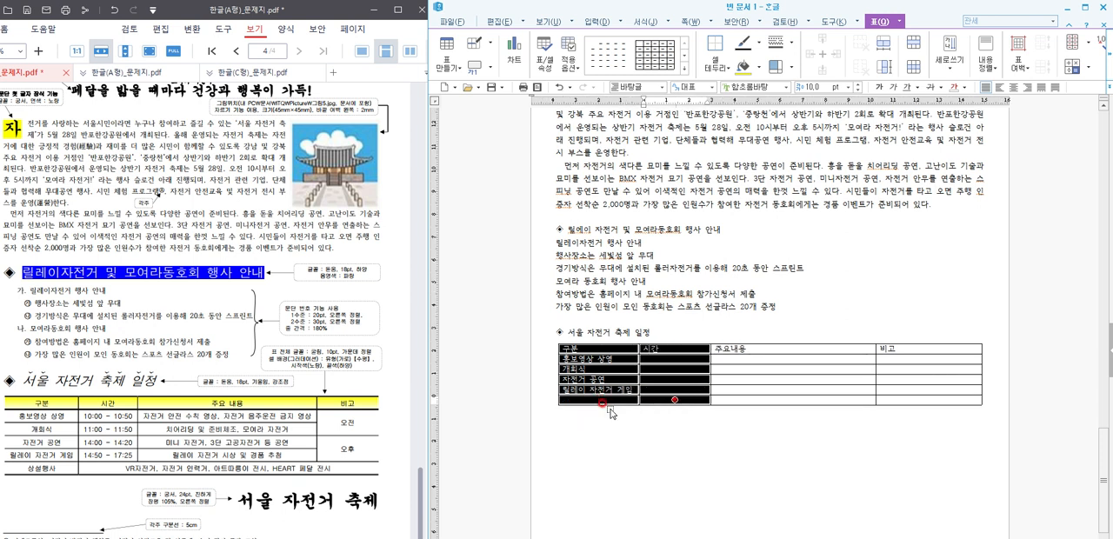
# Step: Enter 상설행사 in the last row of the 구분 column
pyautogui.click(594, 399)
pyautogui.write('상설행')
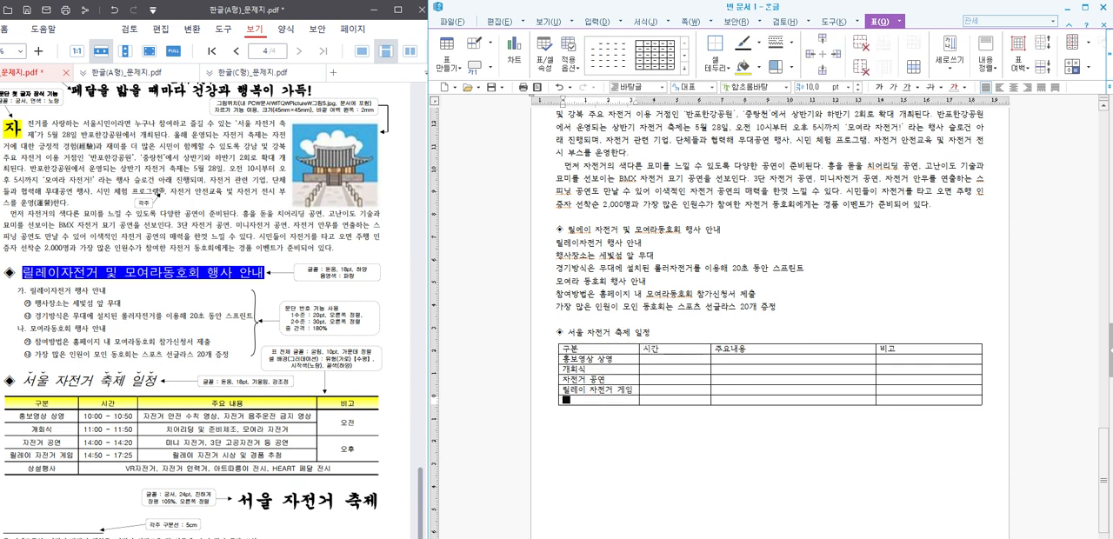
pyautogui.write('사')
# Step: Enter the times 10:00 - 10:50 for 홍보영상 상영 and 11:00 - 11:50 for 개회식
pyautogui.press('Right')
pyautogui.press('Up')
pyautogui.press('Up')
pyautogui.press('Up')
pyautogui.press('Up')
pyautogui.write('10:00')
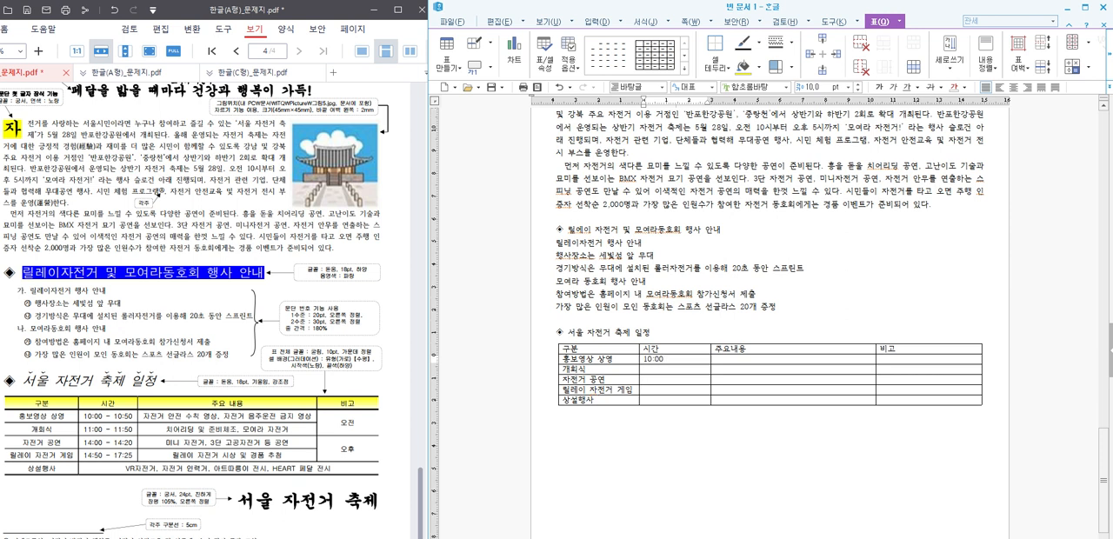
pyautogui.write(' - 10:50')
pyautogui.click(646, 369)
pyautogui.write('11:00 ')
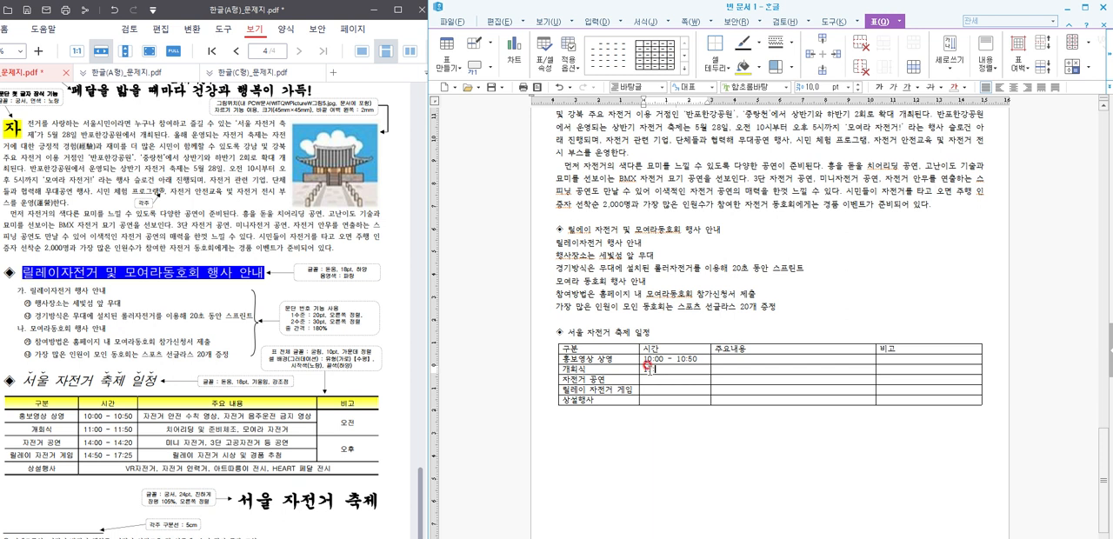
pyautogui.write('- 11:50')
# Step: Enter the times 14:00 - 14:20 for 자전거 공연 and 14:50 - 17:25 for 릴레이 자전거 게임
pyautogui.press('Down')
pyautogui.write('14:00')
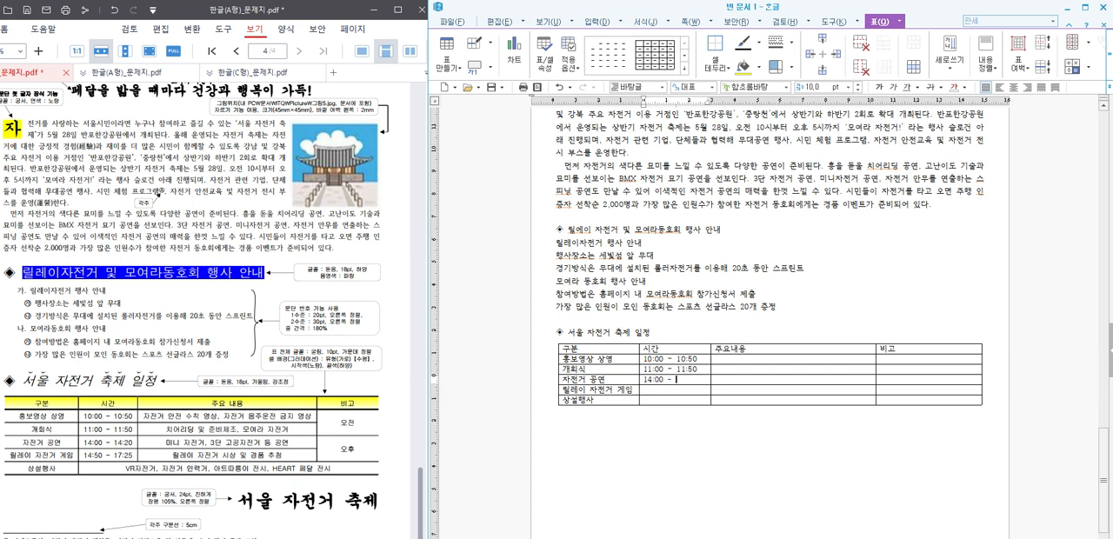
pyautogui.write(' - 14:20')
pyautogui.press('Down')
pyautogui.write('14:50 - 1')
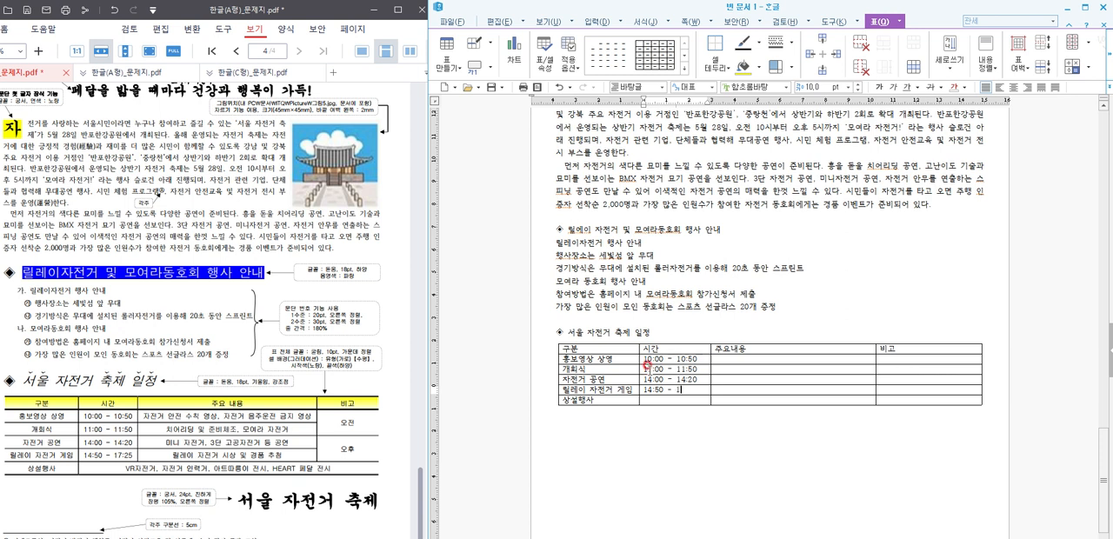
pyautogui.write('7:25')
# Step: Enter 자전거 안전 수칙 영상, 자전거 음주운전 금지 영상 as the 주요내용 of the 홍보영상 상영 row
pyautogui.press('Tab')
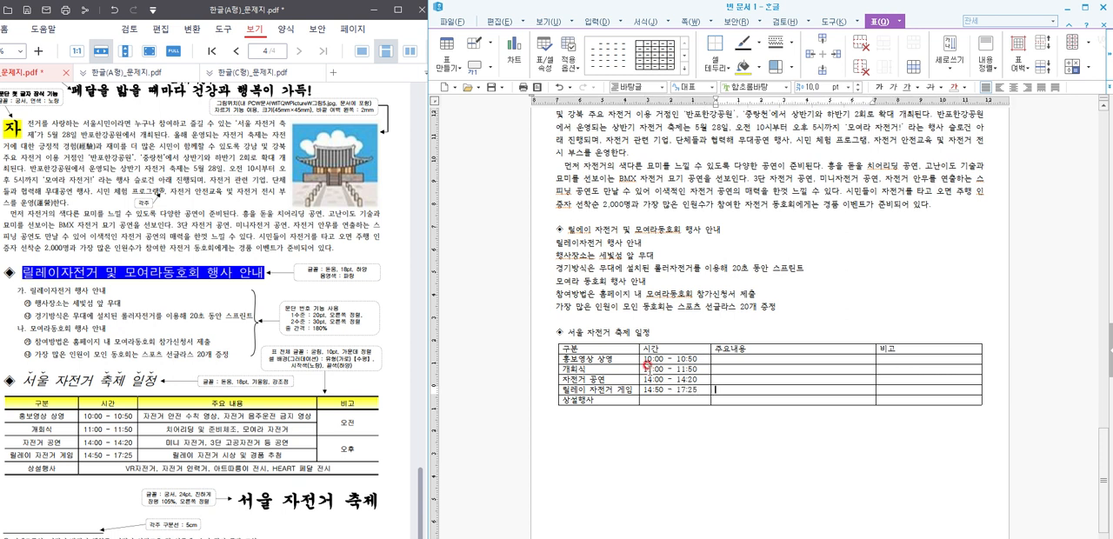
pyautogui.press('Up')
pyautogui.press('Up')
pyautogui.press('Up')
pyautogui.write('자전')
pyautogui.write('거 안전 수')
pyautogui.write('칙 영ㅅ')
pyautogui.write('ㅏ, 자전거 ')
pyautogui.write('ㅡㅁㅈ')
pyautogui.write('ㅜ')
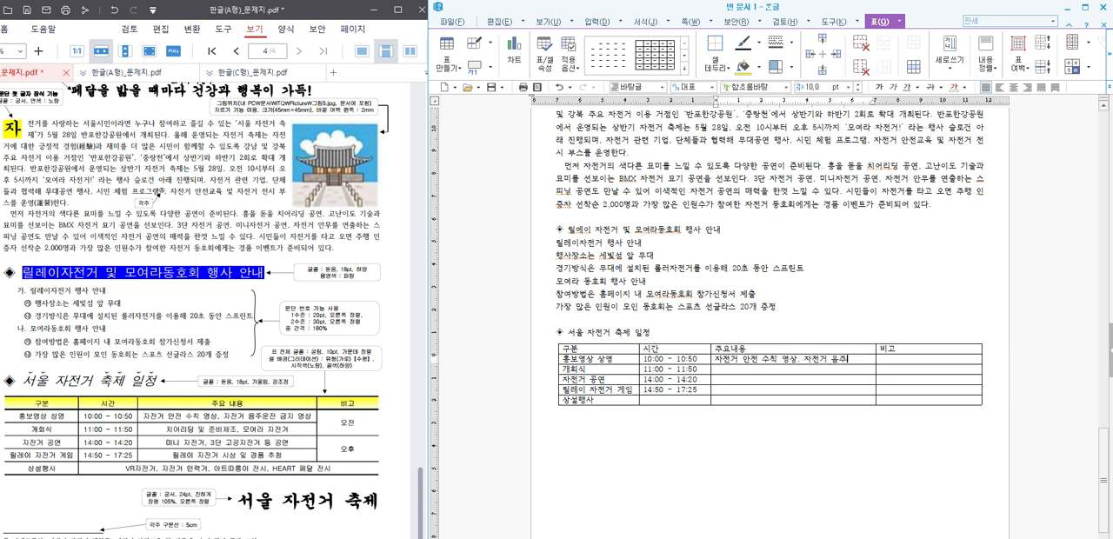
pyautogui.write('운전 금지 에')
pyautogui.press('BackSpace')
pyautogui.write('ㅕㅇ상')
# Step: Widen the 주요내용 column at the expense of 비고 so that its first entry fits on one line
pyautogui.click(776, 341)
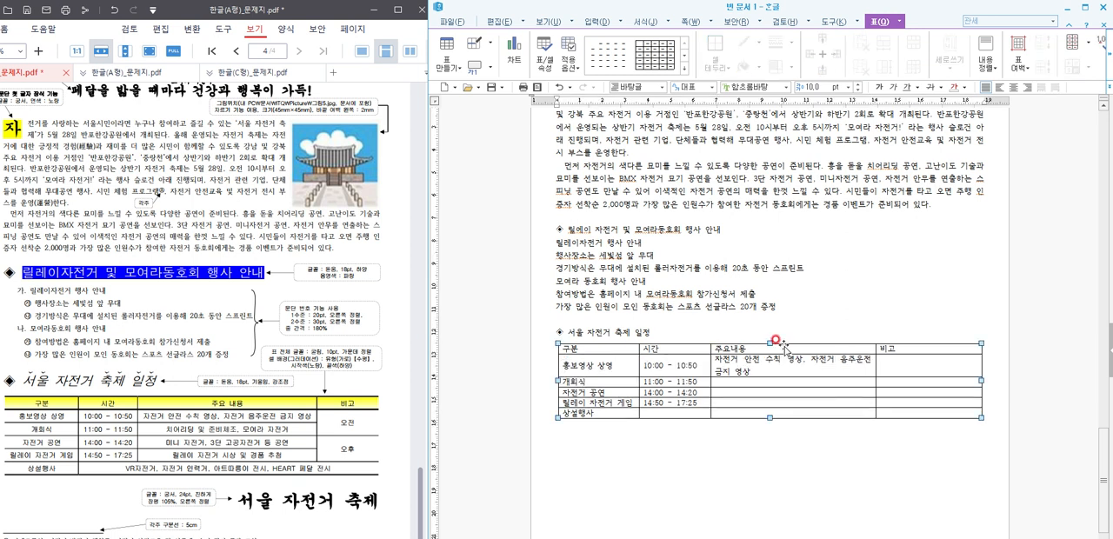
pyautogui.moveTo(781, 346); pyautogui.dragTo(793, 417)
pyautogui.hotkey('alt', 'Right')
pyautogui.hotkey('alt', 'Right')
pyautogui.hotkey('alt', 'Right')
pyautogui.hotkey('alt', 'Right')
pyautogui.hotkey('alt', 'Right')
pyautogui.hotkey('alt', 'Right')
pyautogui.hotkey('alt', 'Right')
pyautogui.hotkey('alt', 'Right')
pyautogui.hotkey('alt', 'Right')
pyautogui.hotkey('alt', 'Right')
pyautogui.hotkey('alt', 'Right')
pyautogui.hotkey('alt', 'Right')
pyautogui.hotkey('alt', 'Right')
pyautogui.hotkey('alt', 'Right')
pyautogui.hotkey('alt', 'Right')
pyautogui.hotkey('alt', 'Right')
pyautogui.hotkey('alt', 'Right')
pyautogui.hotkey('alt', 'Right')
pyautogui.hotkey('alt', 'Right')
pyautogui.hotkey('alt', 'Right')
pyautogui.hotkey('alt', 'Right')
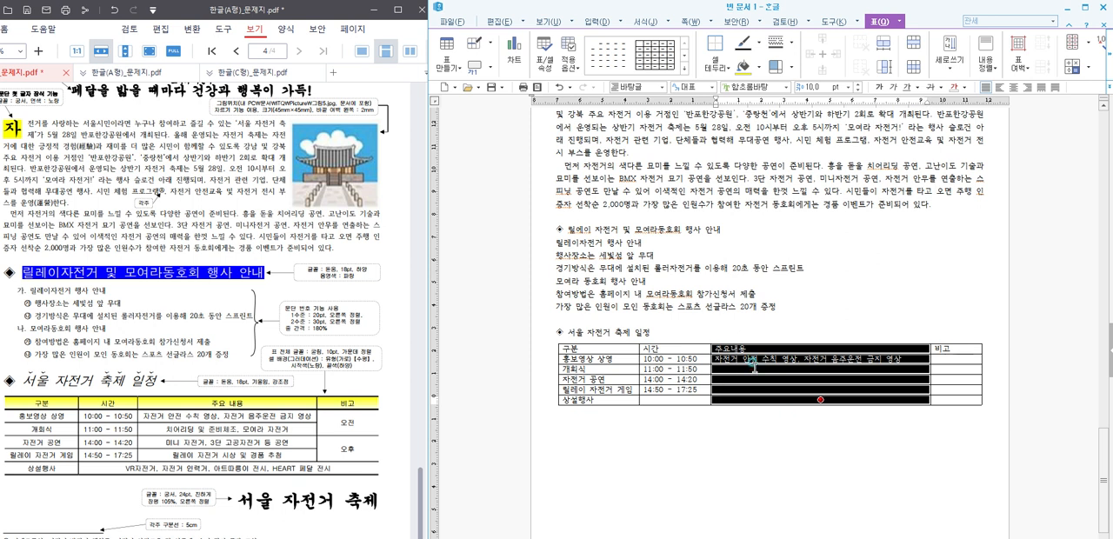
# Step: Enter 치어리딩 및 준비체조, 모여라 자전거 as the 주요내용 of the 개회식 row
pyautogui.click(755, 365)
pyautogui.write('치어리딩 및 준비체조, 모')
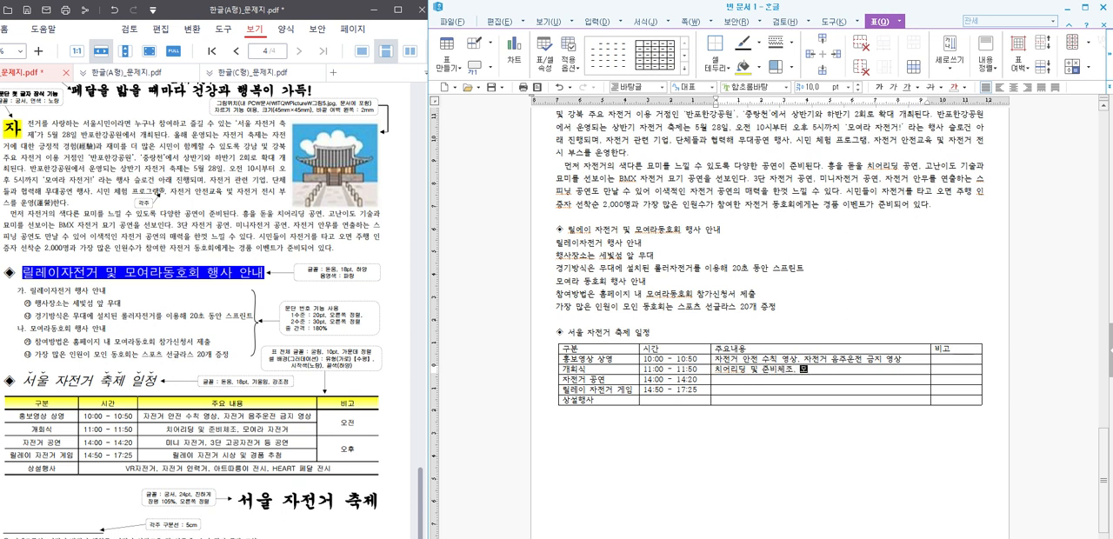
pyautogui.write('여라 자전거')
# Step: Enter 미니 자전거, 3단 고공자전거 등 공연 as the 주요내용 of the 자전거 공연 row
pyautogui.press('Down')
pyautogui.write('미니 자전거, 3인 고고')
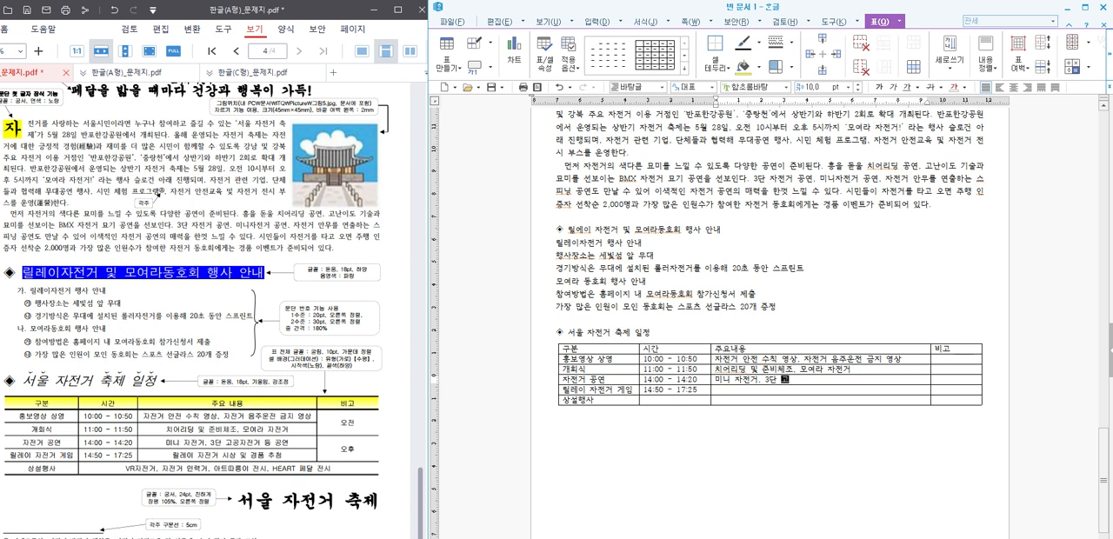
pyautogui.write('공자전거 등 공연')
# Step: Enter 릴레이 자전거 시상 및 경품 추첨 as the 주요내용 of the 릴레이 자전거 게임 row
pyautogui.press('Down')
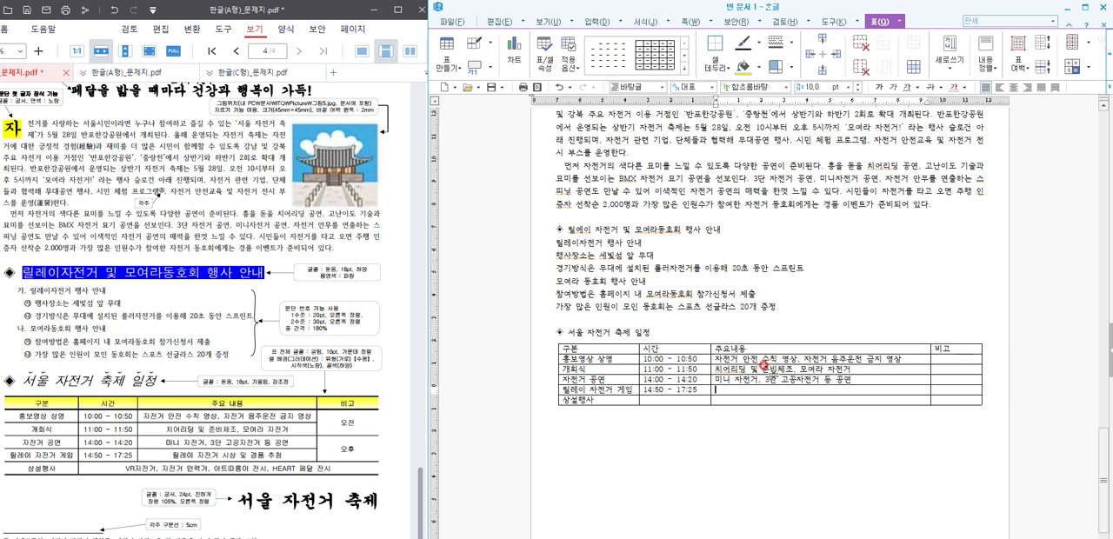
pyautogui.write('릴레이 자전거 시상 및 경품 추처')
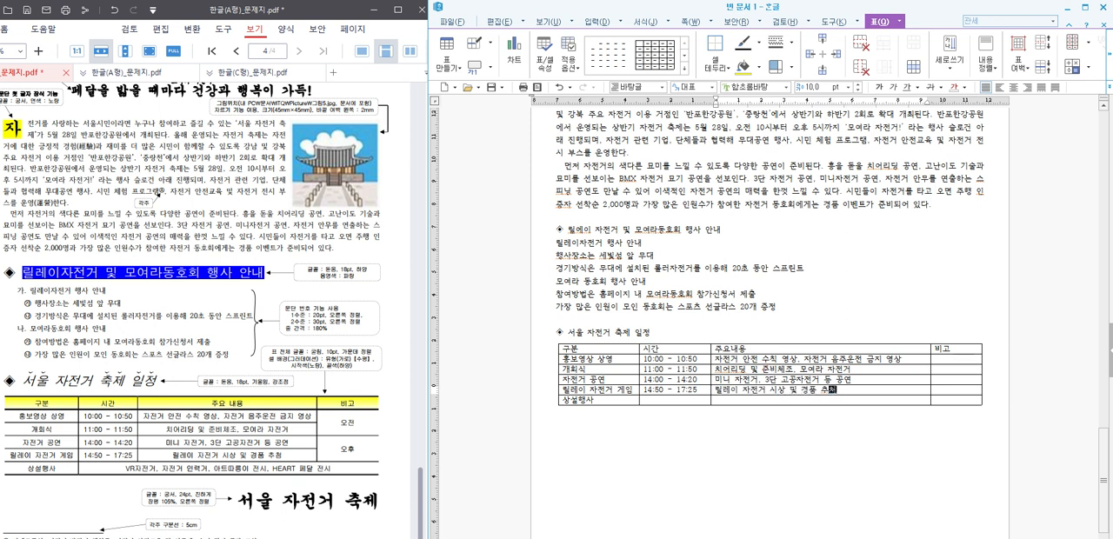
# Step: Enter VR자전거, 자전거 인력거, 아트따릉이 전시, HEART 페달 전시 in the 주요내용 cell of the 상설행사 row
pyautogui.press('Down')
pyautogui.write('VR자전거')
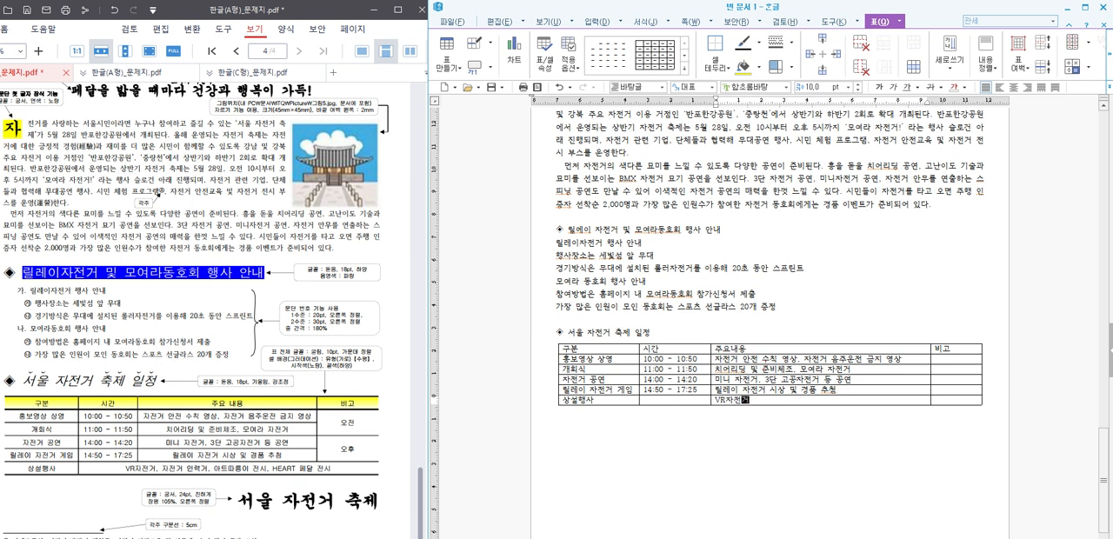
pyautogui.write(', 자전거 인')
pyautogui.write('력거')
pyautogui.write(', 아')
pyautogui.write('트따르')
pyautogui.write('이 전')
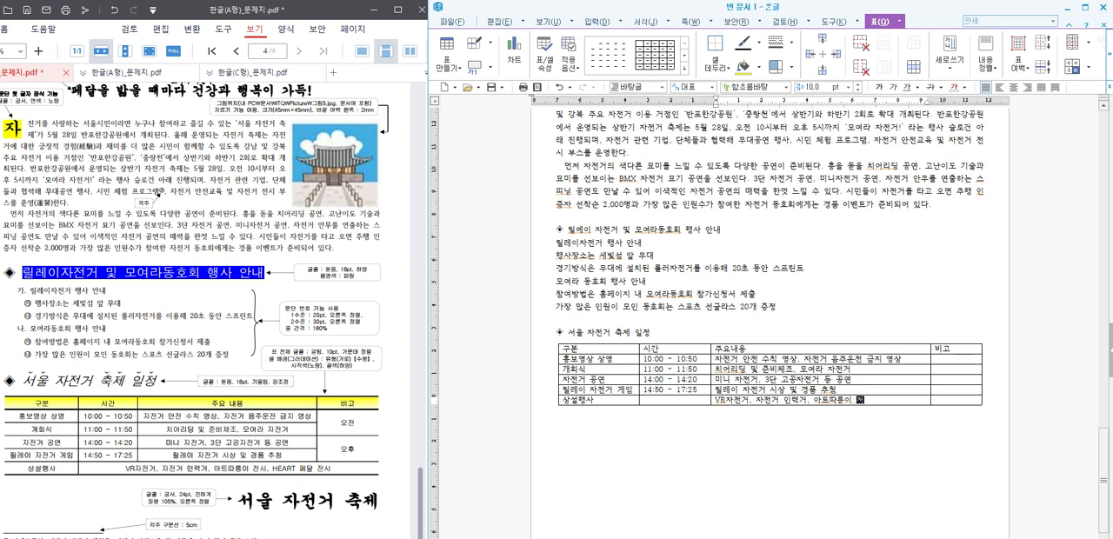
pyautogui.write('시,')
pyautogui.write('달 전시')
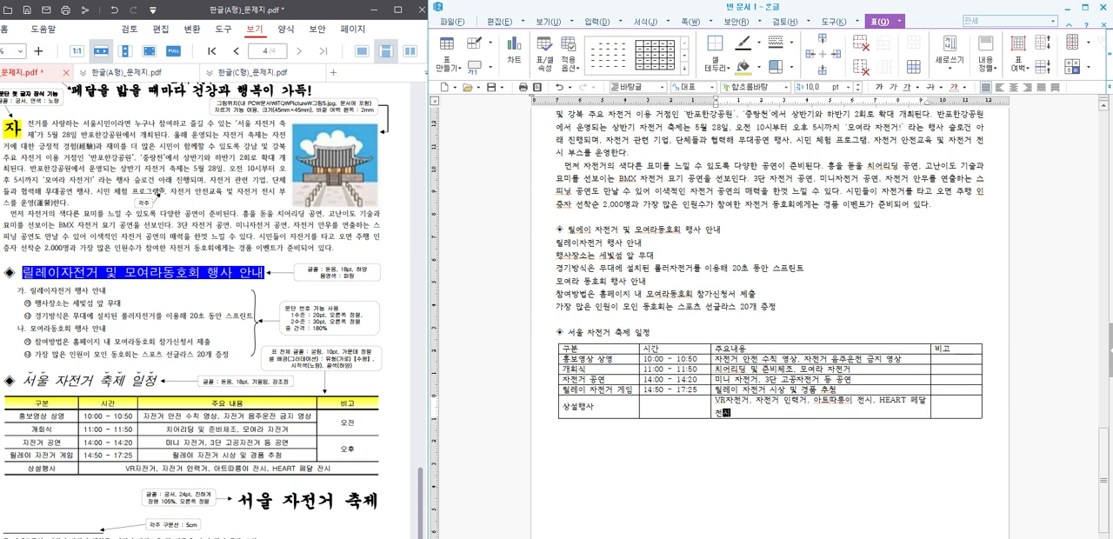
# Step: Merge the 시간 and 주요내용 cells of the 상설행사 row and increase the height of all table rows
pyautogui.moveTo(690, 405); pyautogui.dragTo(753, 407)
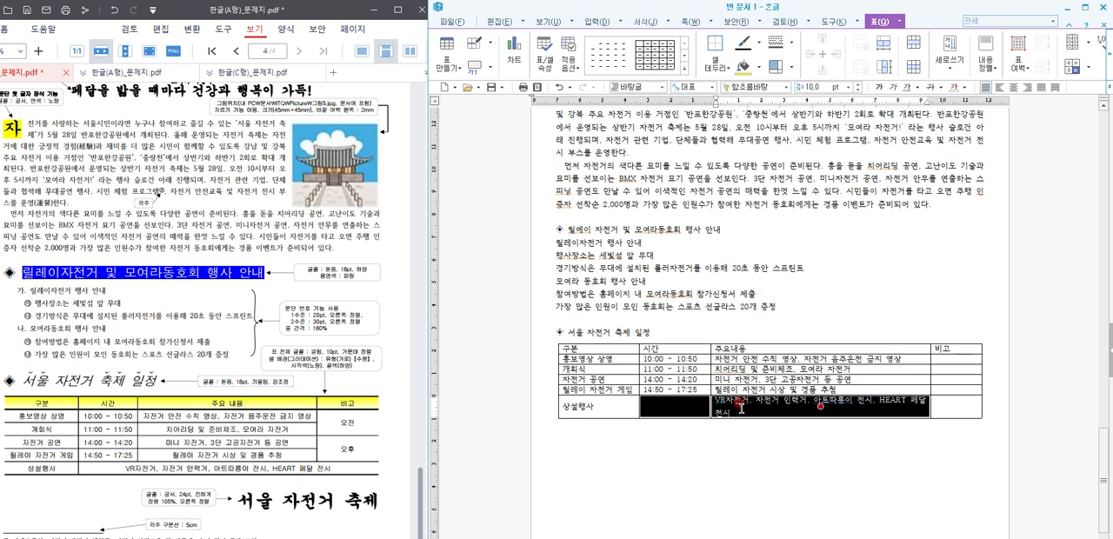
pyautogui.rightClick(740, 406)
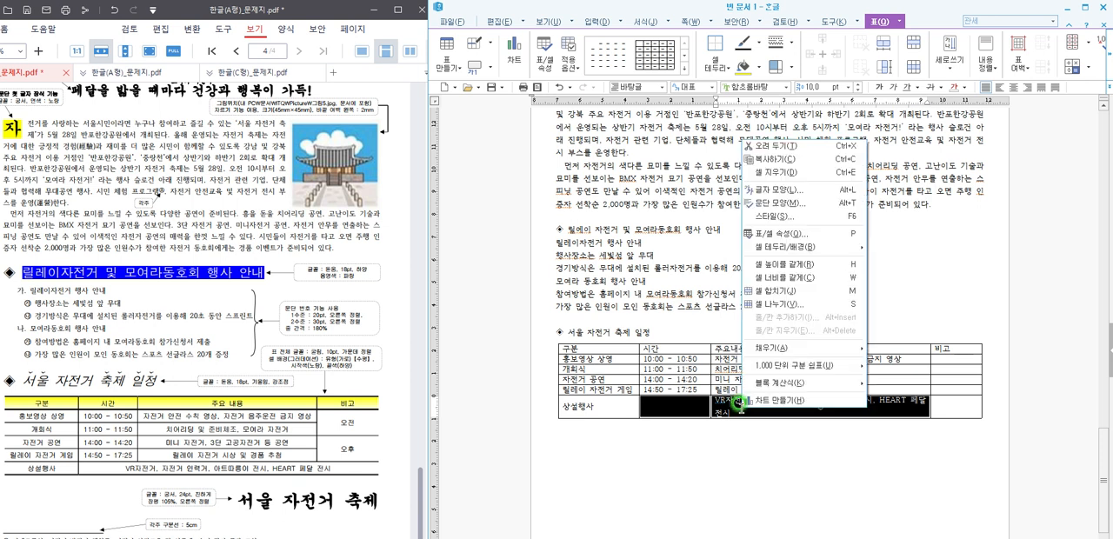
pyautogui.click(785, 292)
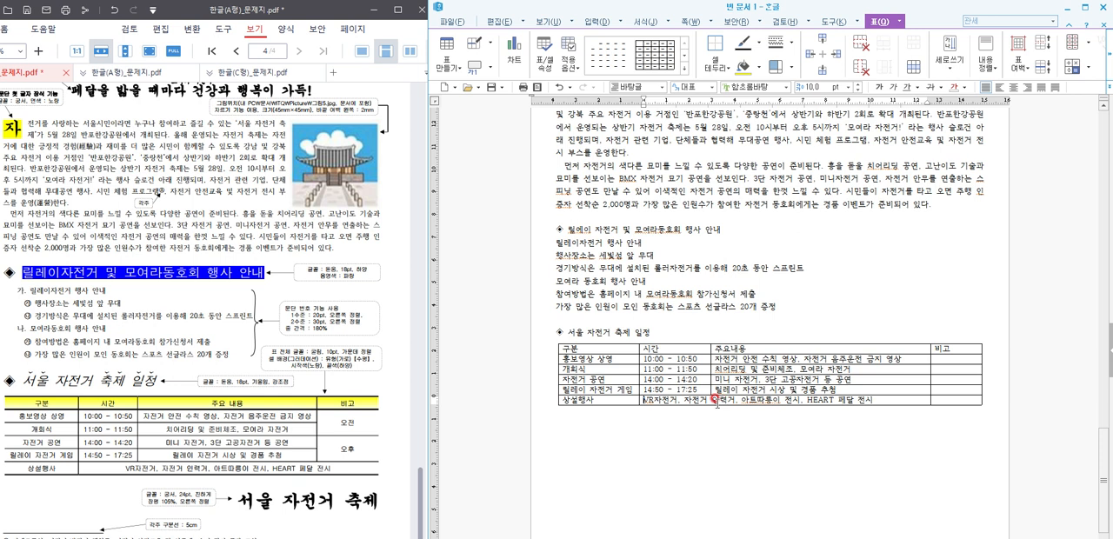
pyautogui.moveTo(615, 350); pyautogui.dragTo(881, 415)
# Step: Add the line 서울 자전거 축제 below the schedule table
pyautogui.click(804, 463)
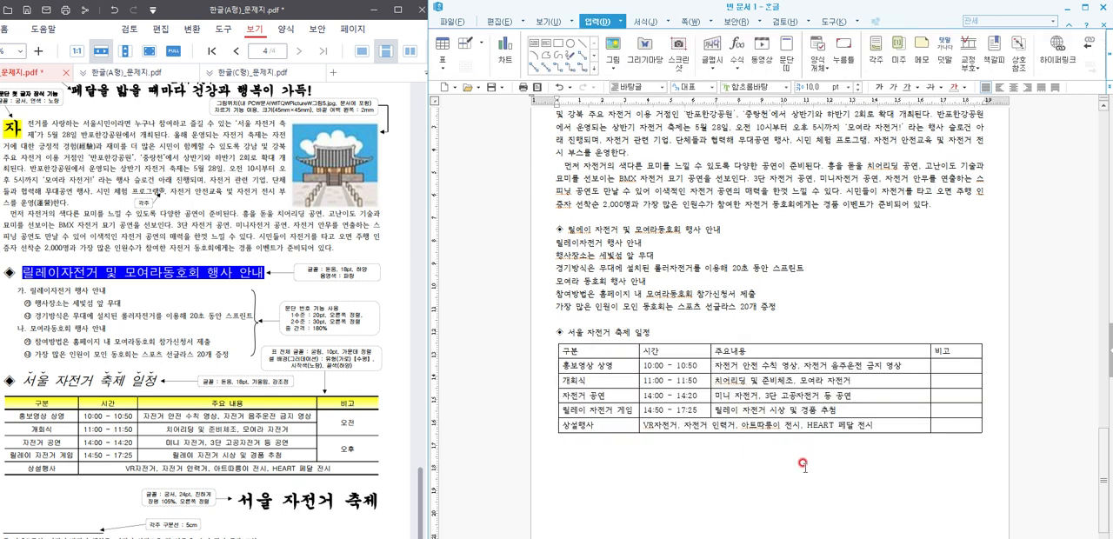
pyautogui.write('성울 잦')
pyautogui.write('전거 추')
pyautogui.write('제')
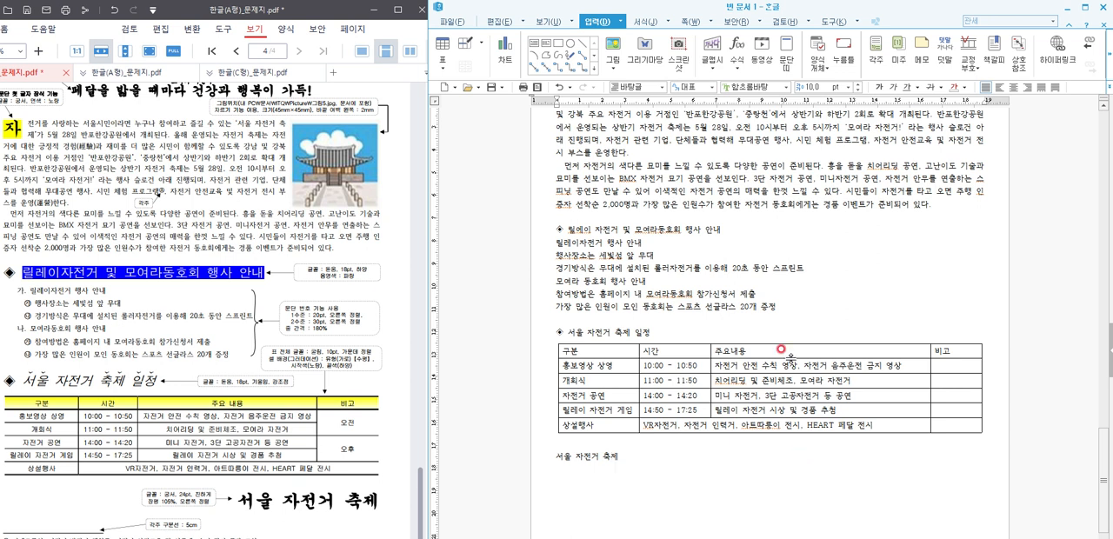
pyautogui.scroll(2, 765, 374)
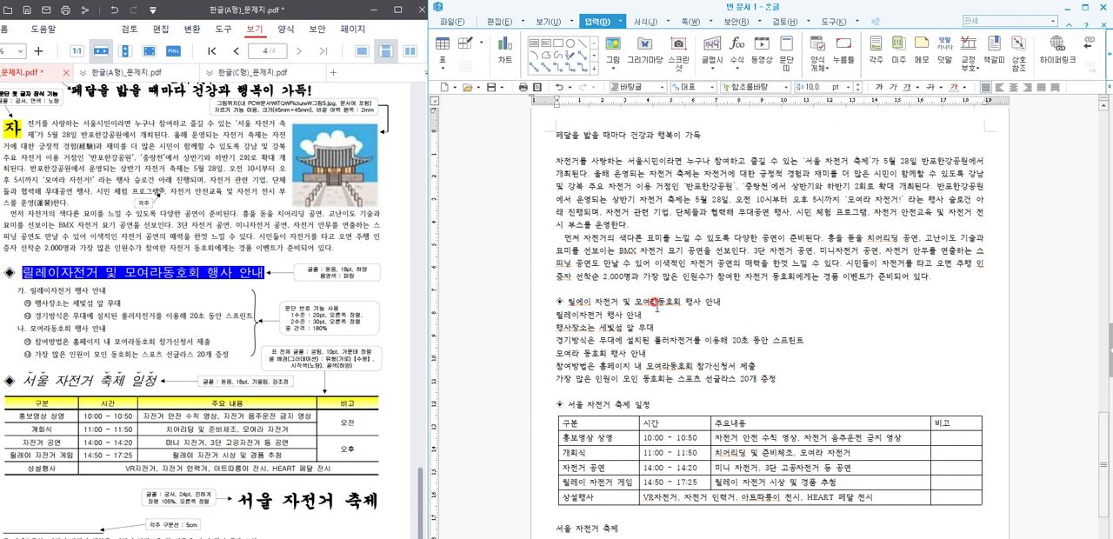
pyautogui.click(666, 315)
pyautogui.click(572, 327)
pyautogui.click(655, 334)
# Step: Format the title 페달을 밟을 때마다 건강과 행복이 가득 as 궁서, 18 pt, bold and centred
pyautogui.scroll(2, 713, 305)
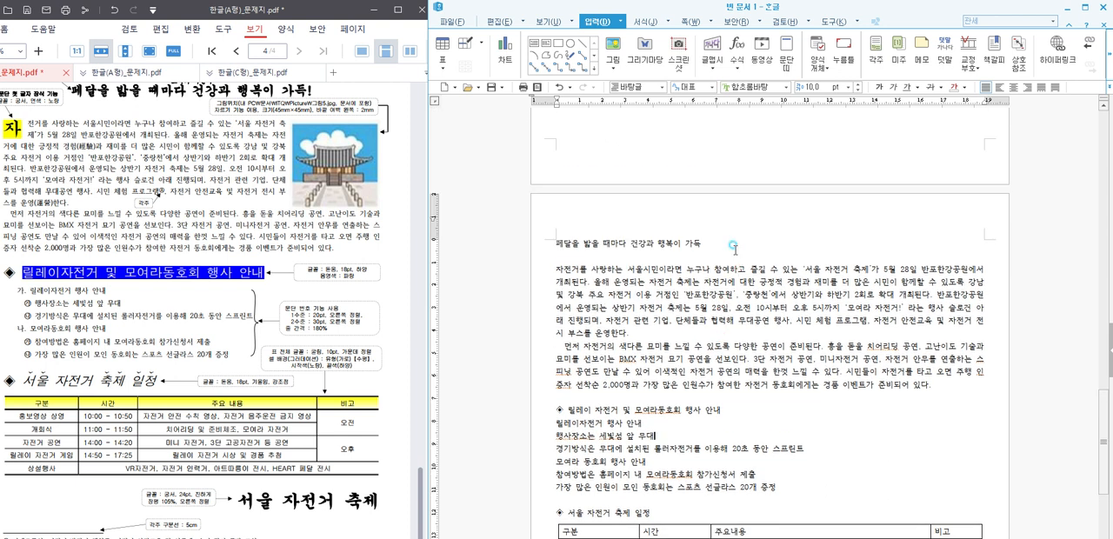
pyautogui.moveTo(733, 248); pyautogui.dragTo(532, 246)
pyautogui.click(740, 86)
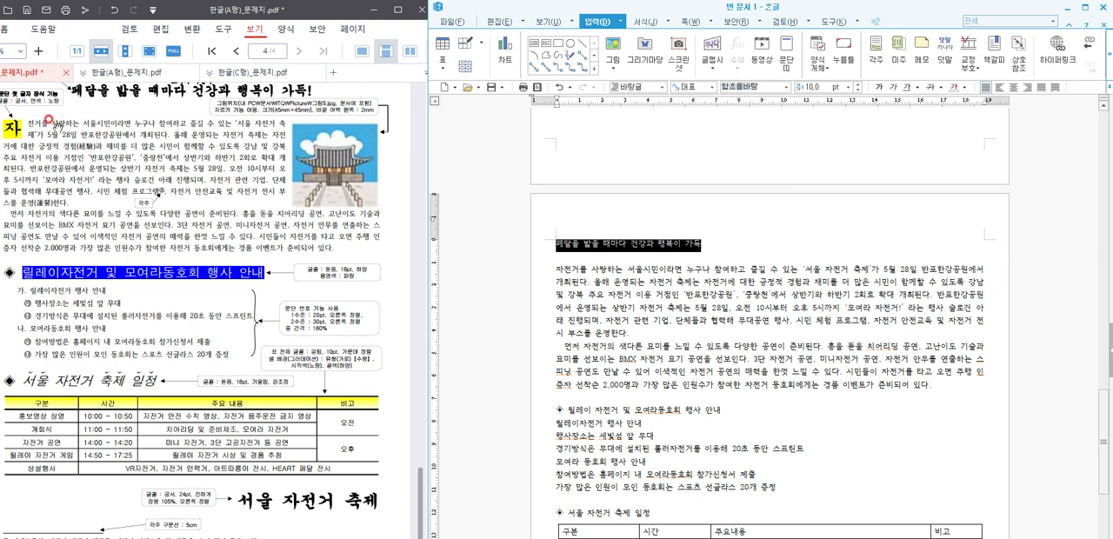
pyautogui.scroll(2, 52, 126)
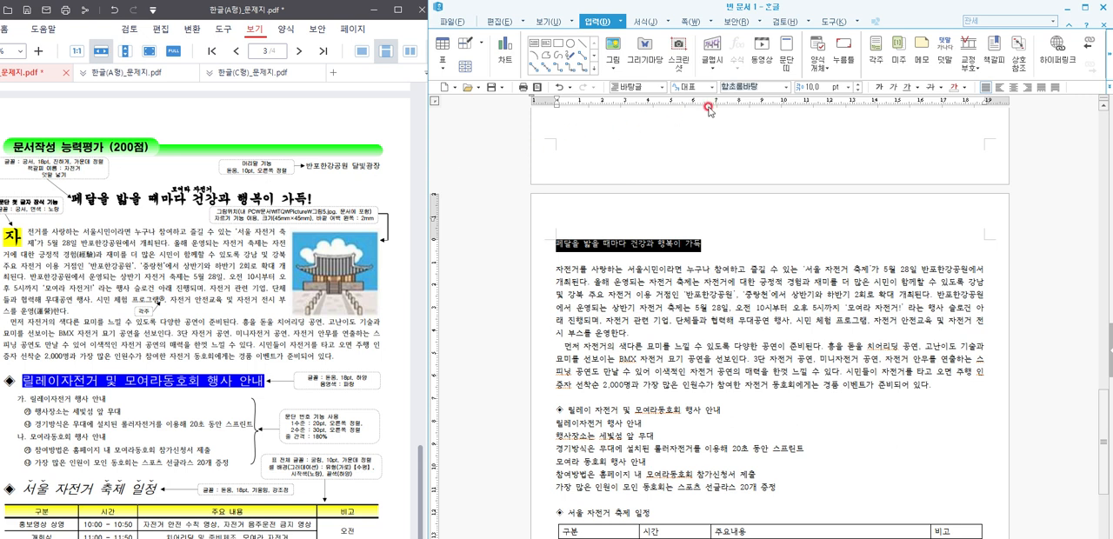
pyautogui.write('구ㅇ서')
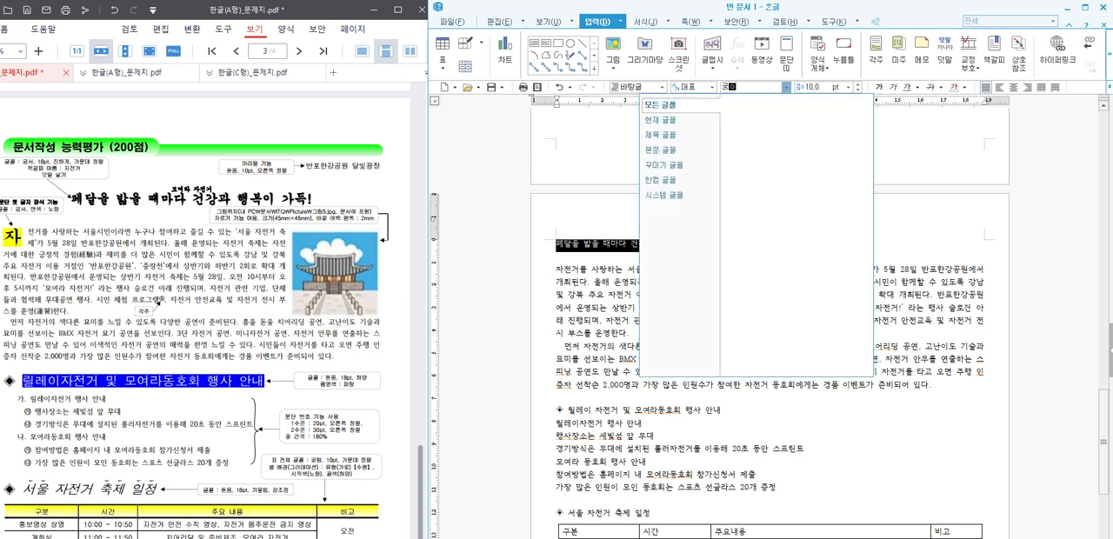
pyautogui.press('Return')
pyautogui.click(809, 86)
pyautogui.write('18')
pyautogui.press('Return')
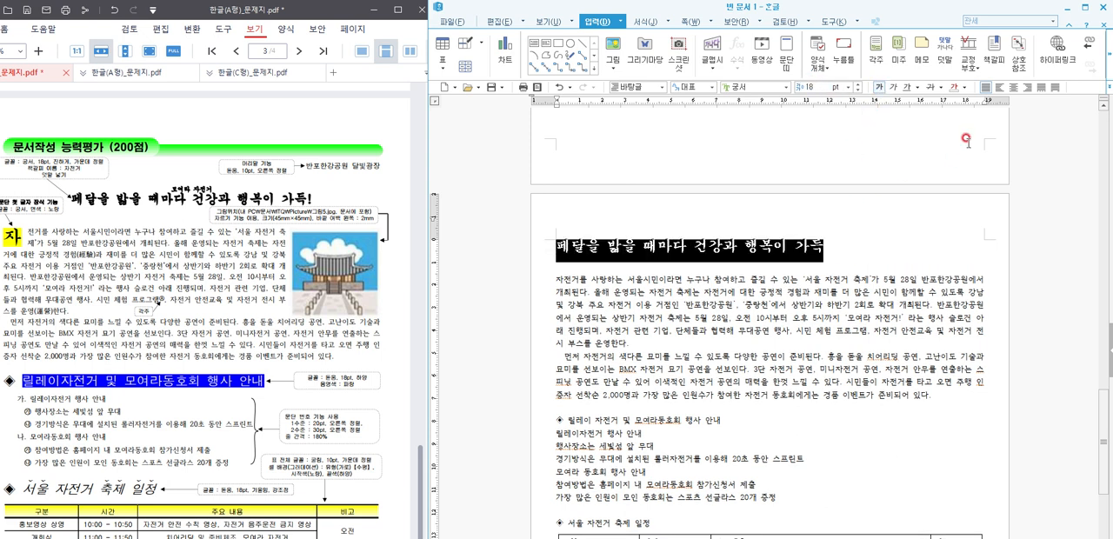
pyautogui.click(1013, 87)
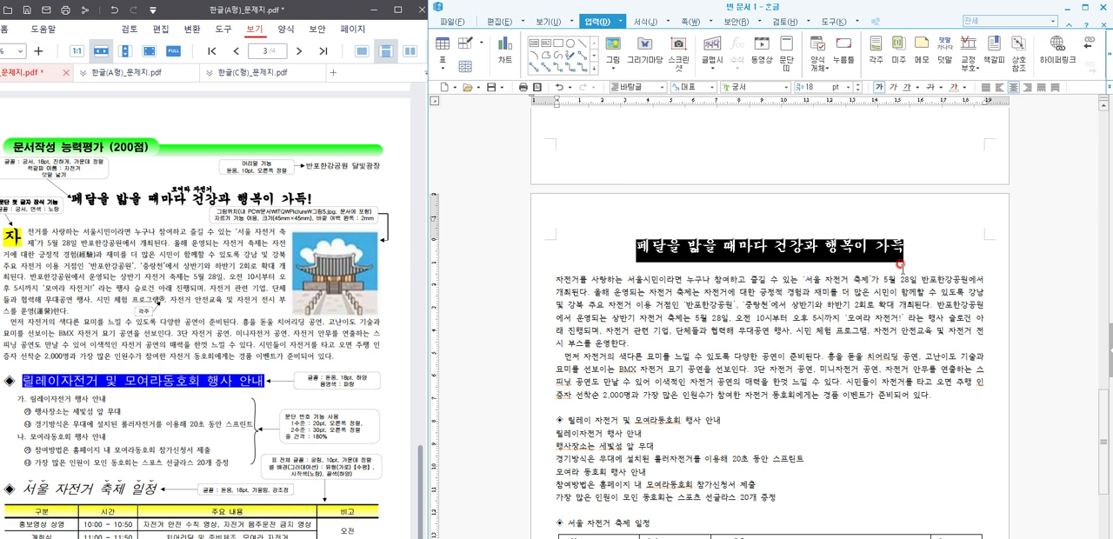
# Step: Add the ruby text (덧말) 모여라 자전거 above the title
pyautogui.click(945, 68)
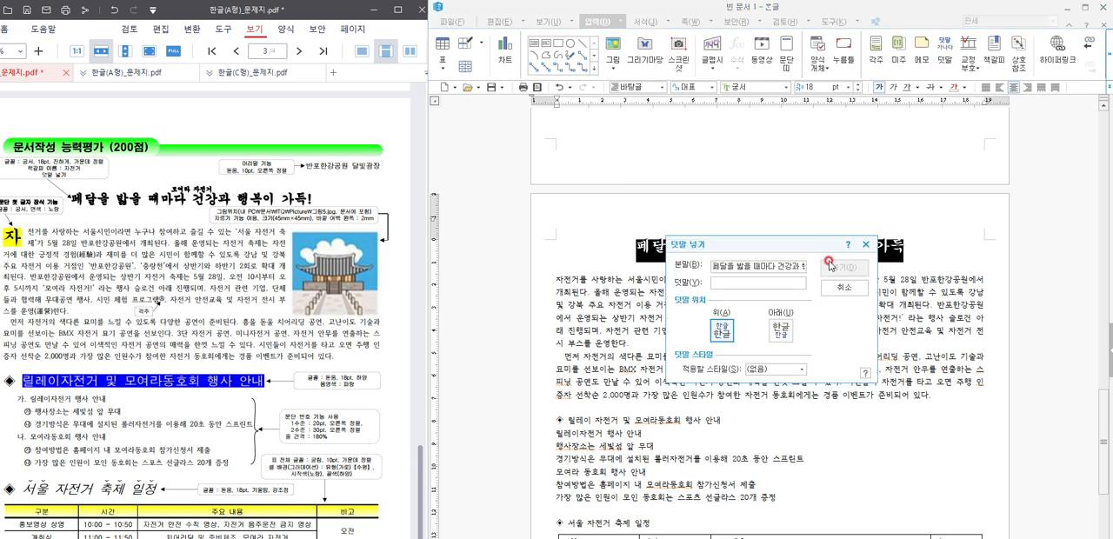
pyautogui.write('모여라 자전거')
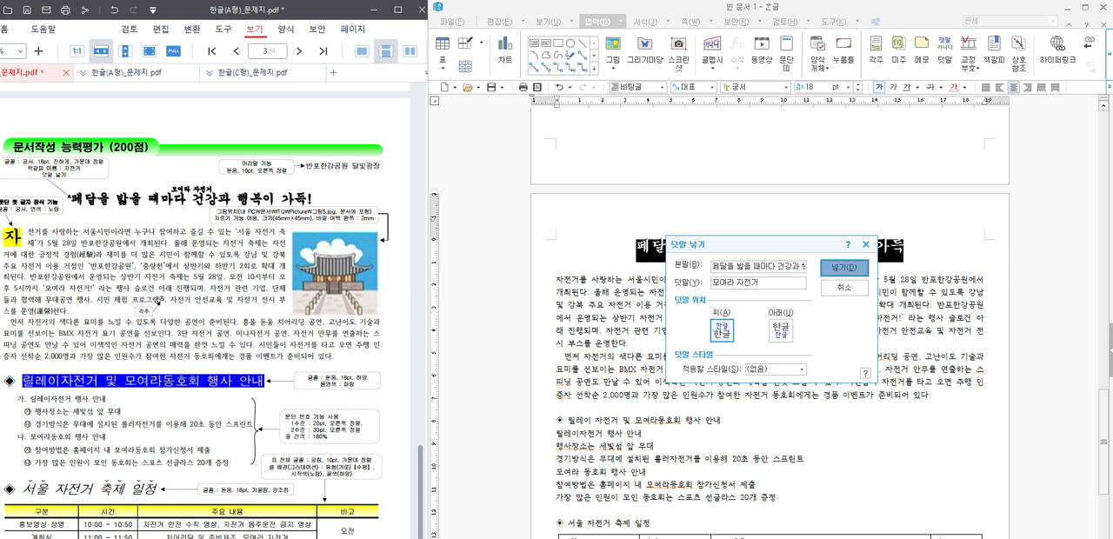
pyautogui.click(842, 268)
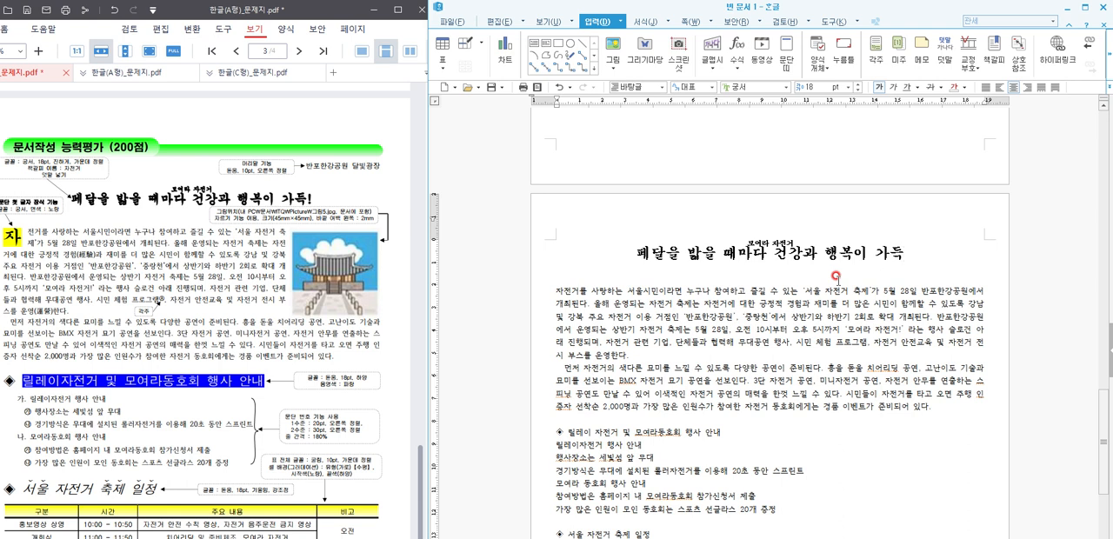
pyautogui.hotkey('ctrl', 'h')
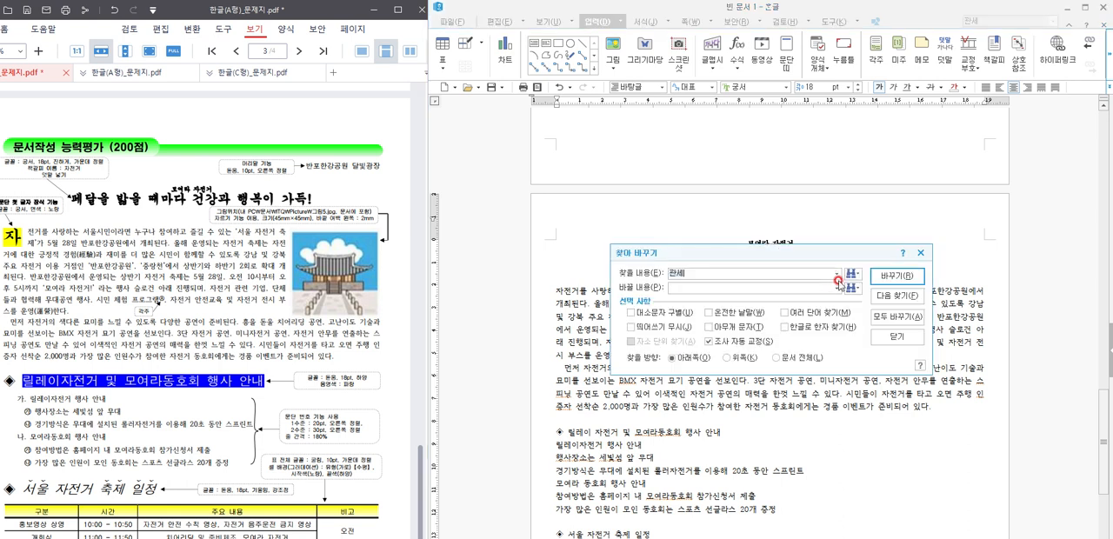
pyautogui.click(919, 252)
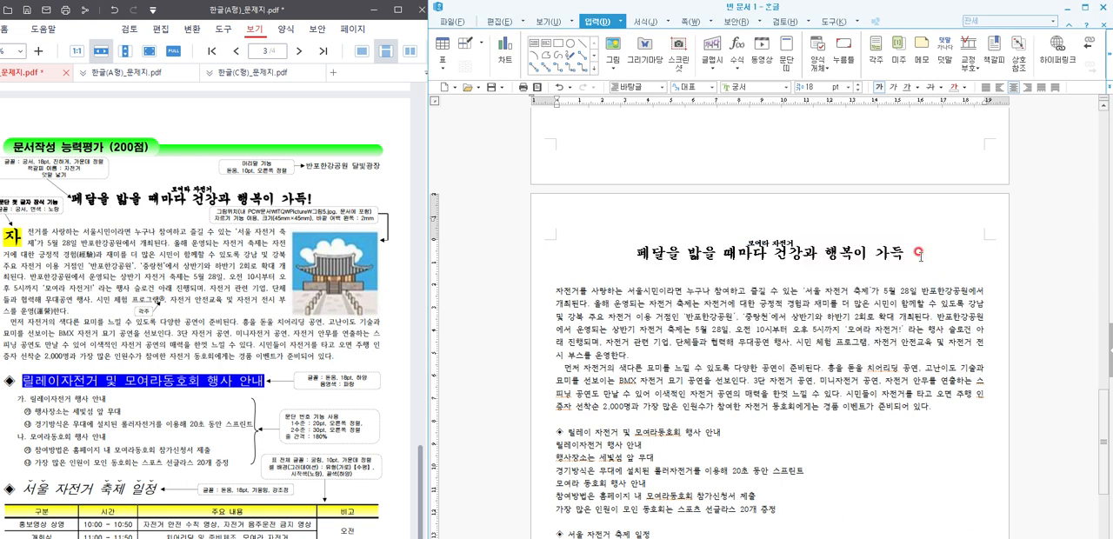
pyautogui.hotkey('alt', 'l')
pyautogui.press('Escape')
# Step: Create a header for both pages (양 쪽) containing 반포한강공원 달빛광장
pyautogui.hotkey('ctrl', 'n')
pyautogui.press('h')
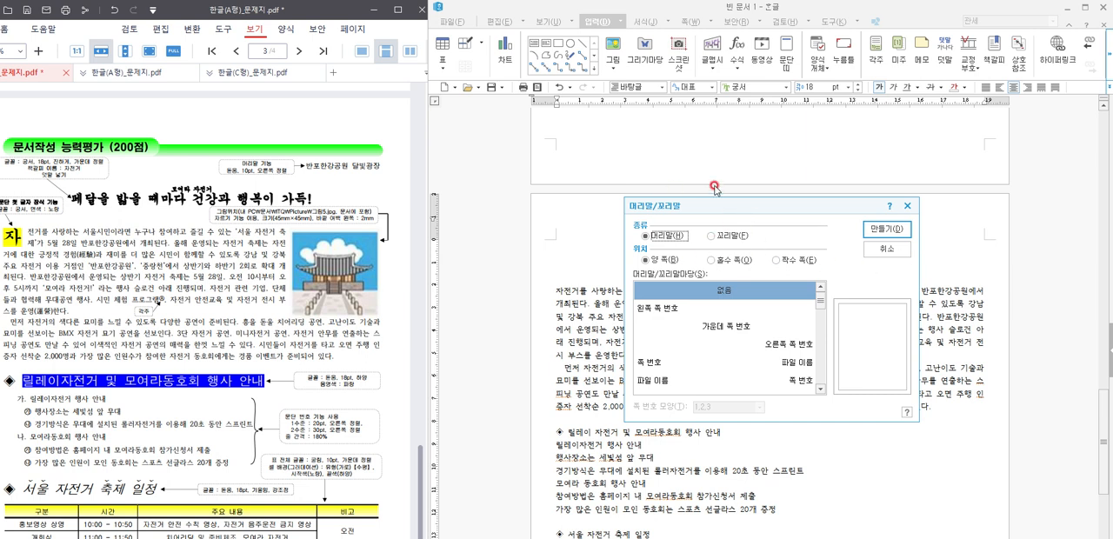
pyautogui.click(886, 229)
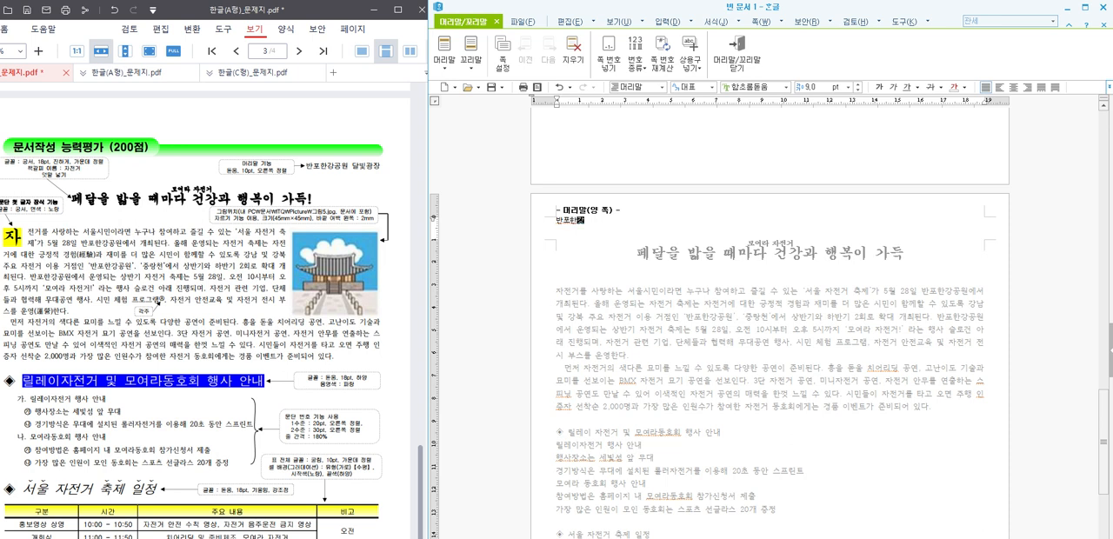
pyautogui.write('반포한강공원 달')
pyautogui.write('빛')
pyautogui.write(' 고')
pyautogui.press('BackSpace')
pyautogui.press('BackSpace')
pyautogui.press('BackSpace')
# Step: Format the header text as 돋움, 10 pt, right-aligned, and return to the document body
pyautogui.moveTo(633, 221); pyautogui.dragTo(526, 224)
pyautogui.click(754, 83)
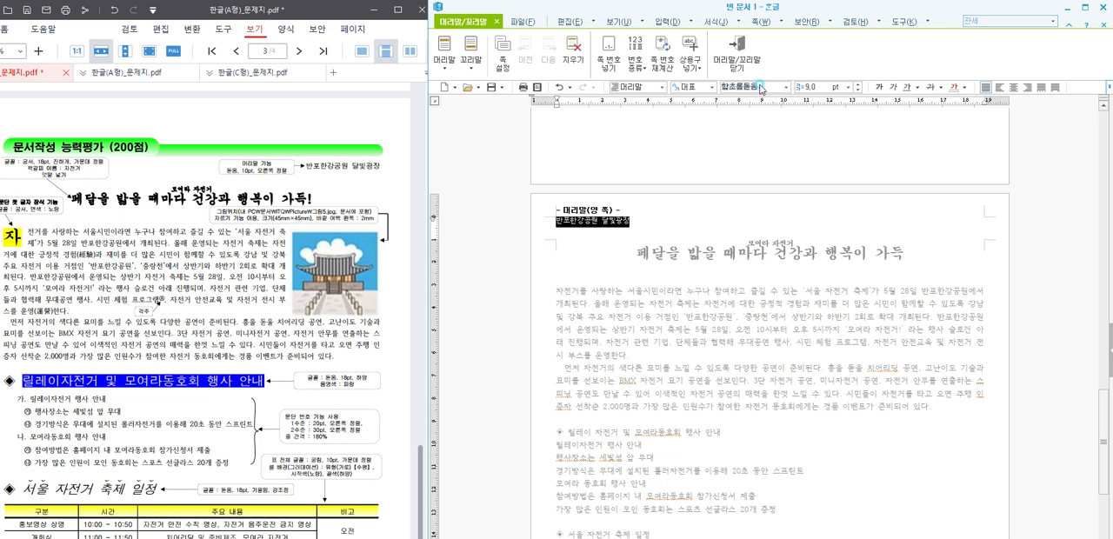
pyautogui.write('돋움')
pyautogui.press('Return')
pyautogui.write('10')
pyautogui.press('Return')
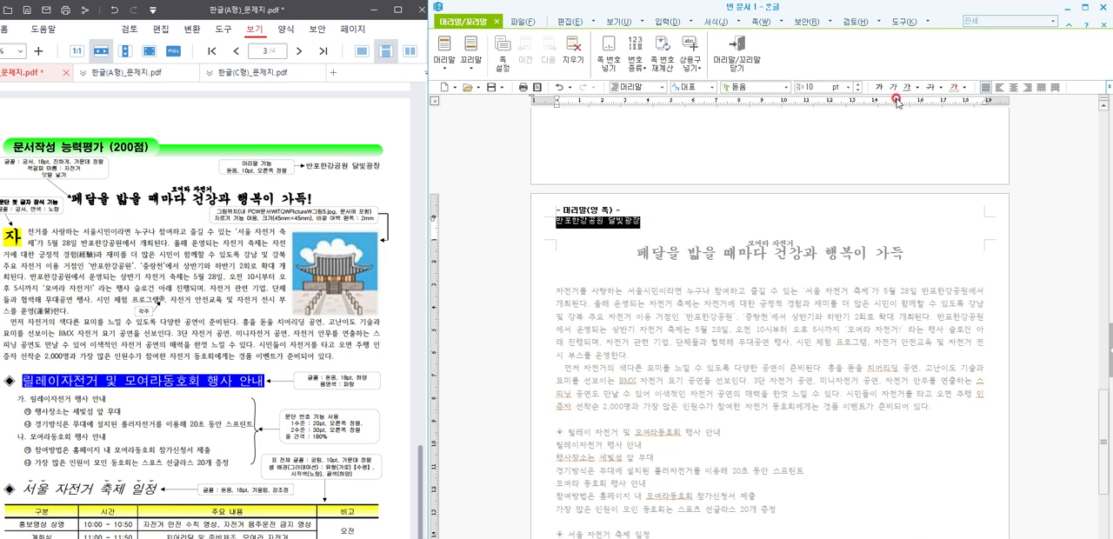
pyautogui.click(1028, 87)
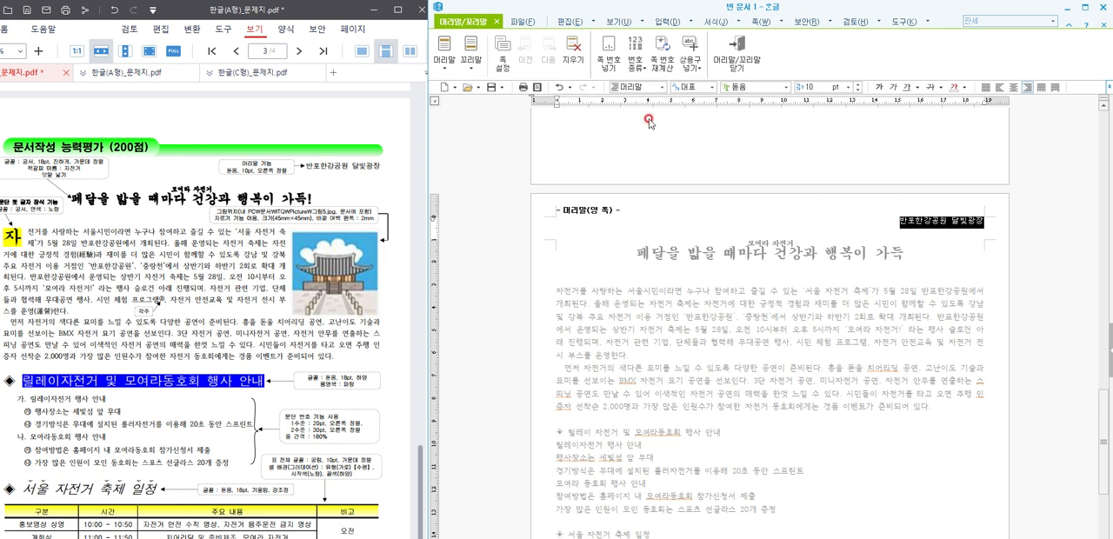
pyautogui.click(729, 55)
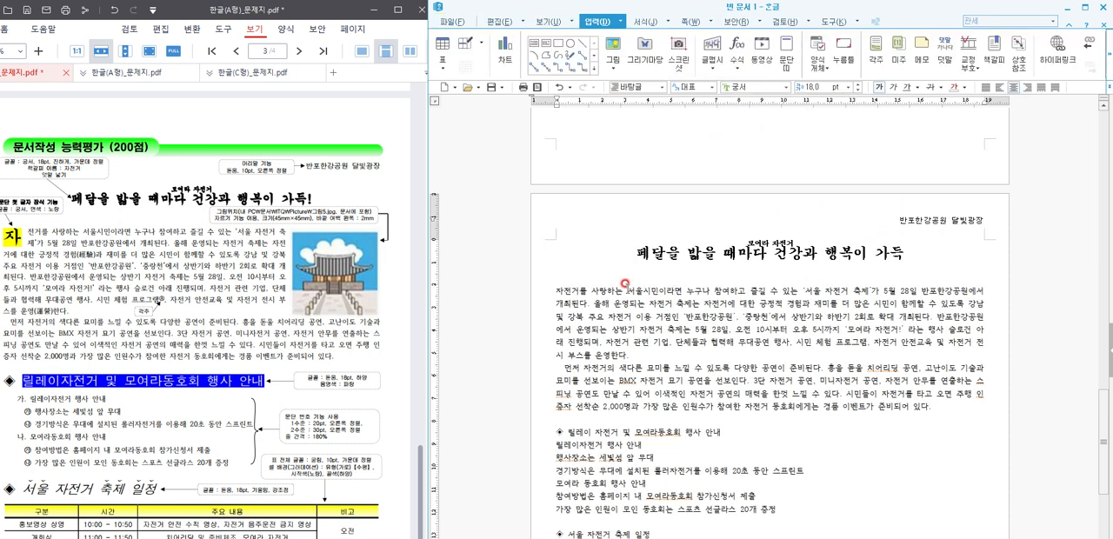
# Step: Apply a two-line drop cap to the first body paragraph with font 궁서 and yellow fill colour
pyautogui.click(557, 289)
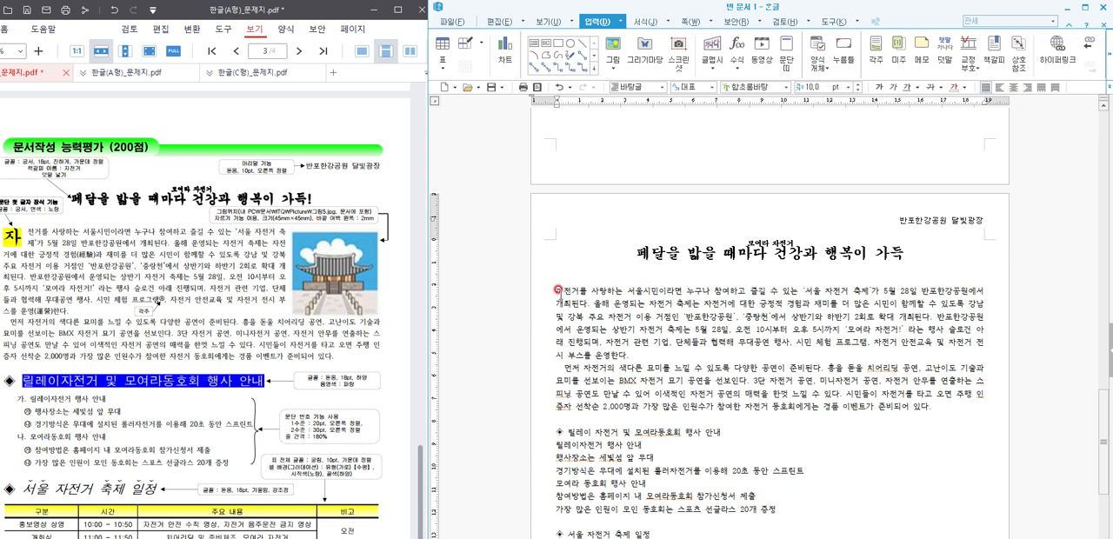
pyautogui.click(648, 22)
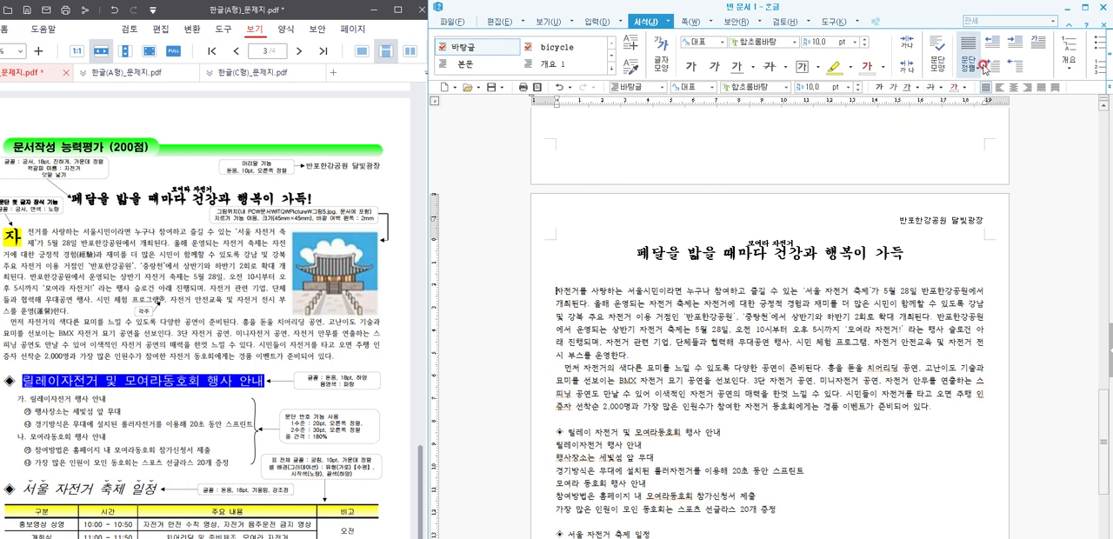
pyautogui.click(1035, 50)
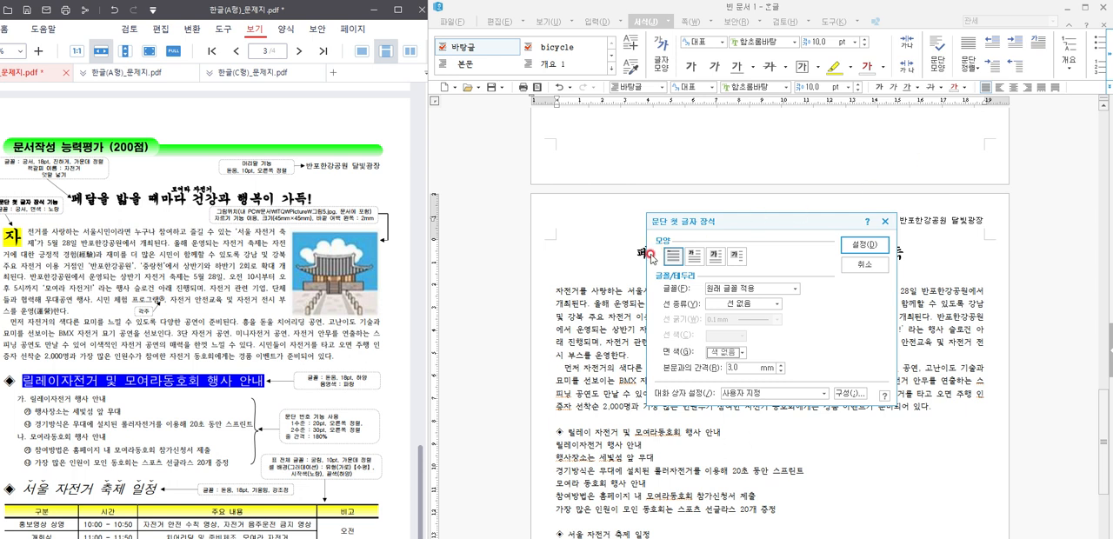
pyautogui.click(682, 253)
pyautogui.click(694, 254)
pyautogui.click(725, 303)
pyautogui.click(728, 290)
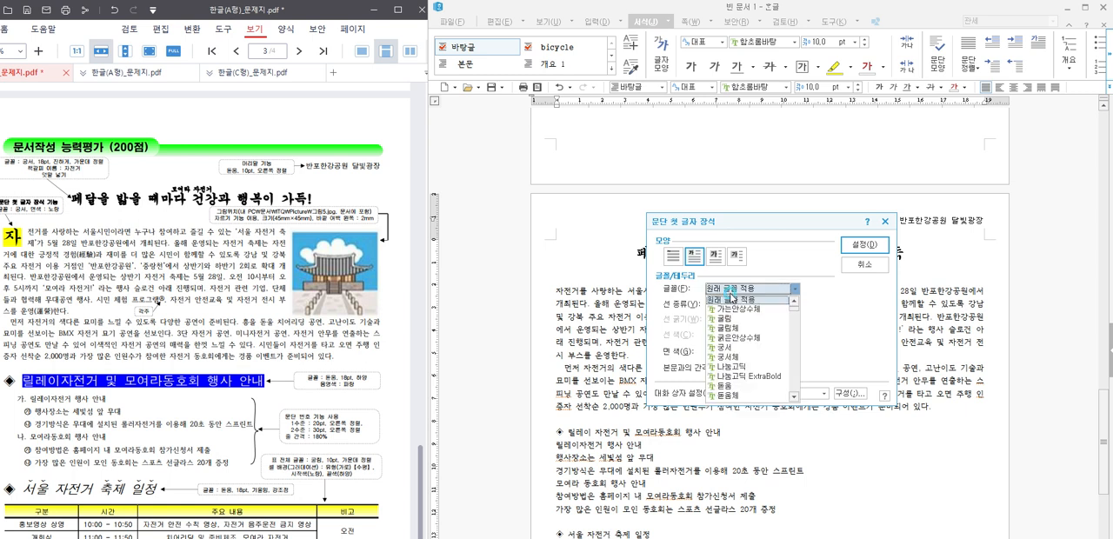
pyautogui.click(726, 347)
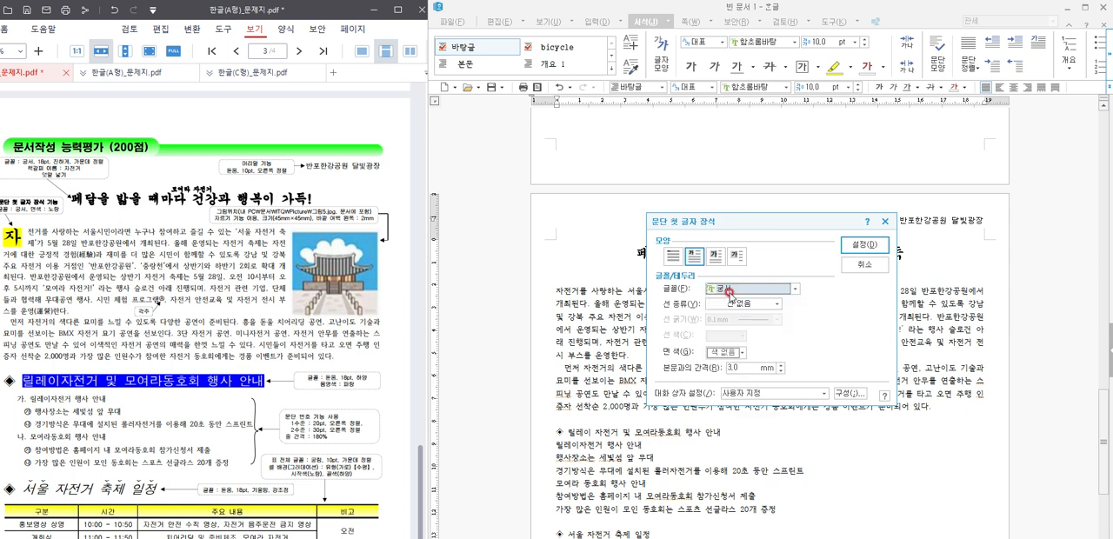
pyautogui.click(731, 351)
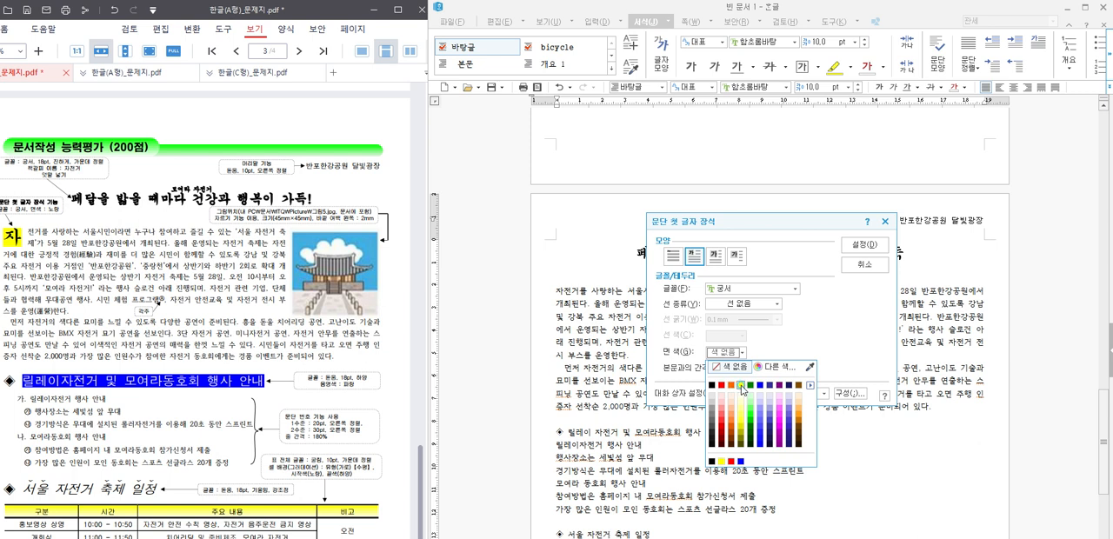
pyautogui.click(746, 382)
pyautogui.click(861, 244)
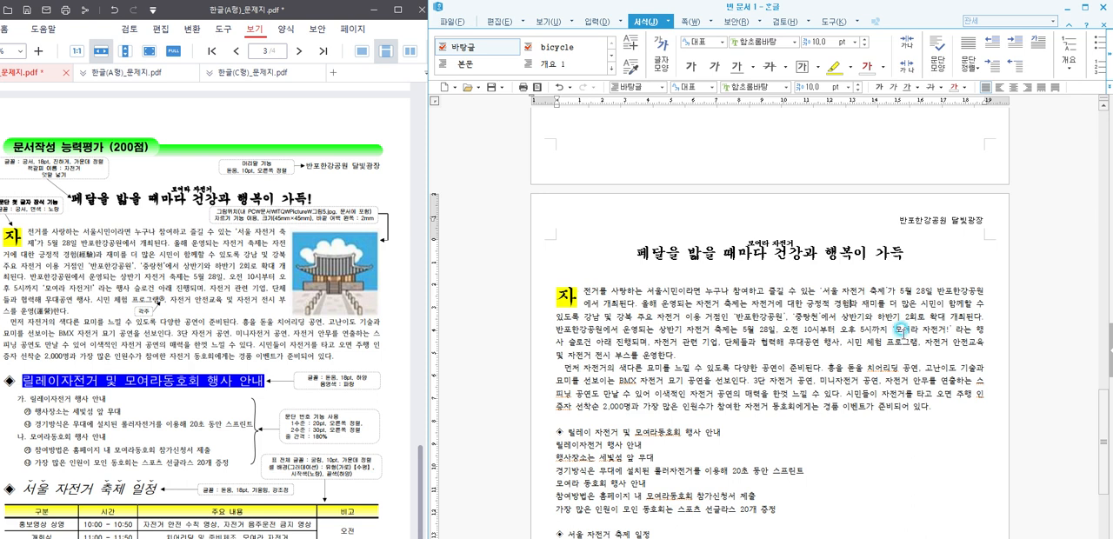
# Step: Convert 경험 in the first body paragraph to 경험(經驗) using the 한글(漢字) input format
pyautogui.click(842, 304)
pyautogui.press('F9')
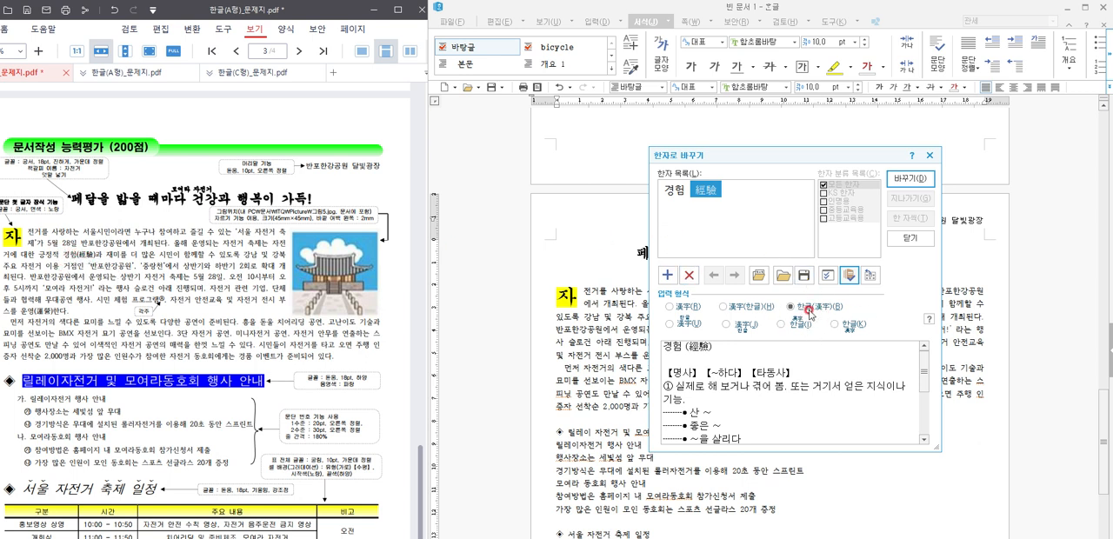
pyautogui.click(909, 178)
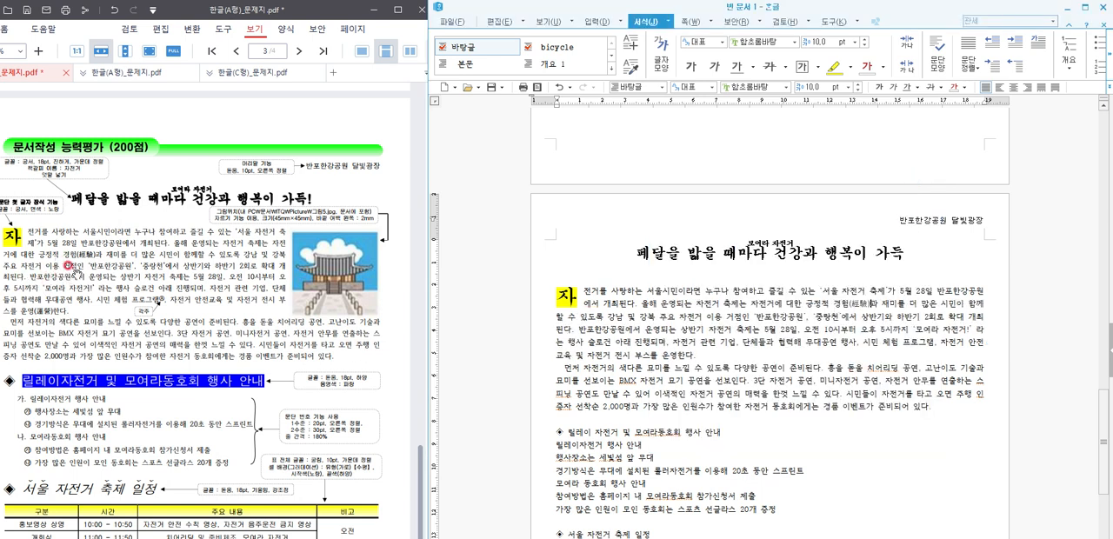
# Step: Convert 운영 at the end of the first body paragraph to 운영(運營) in the 한글(漢字) format
pyautogui.click(679, 353)
pyautogui.press('F9')
pyautogui.moveTo(715, 198)
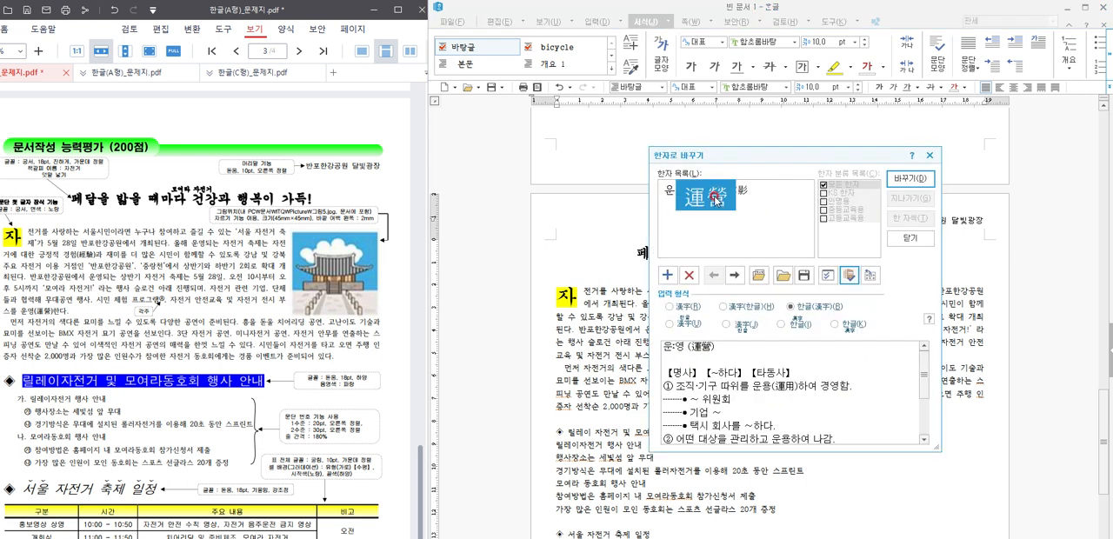
pyautogui.click(911, 178)
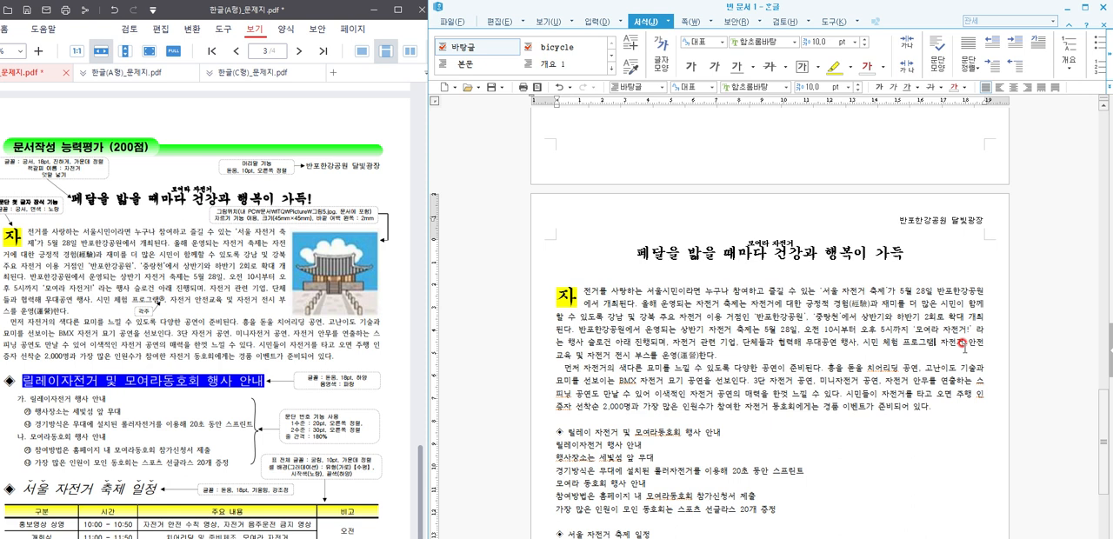
# Step: Insert a footnote after 프로그램 in the first body paragraph and begin its text with 삐에로
pyautogui.hotkey('ctrl', 'n')
pyautogui.press('n')
pyautogui.scroll(-1, 880, 412)
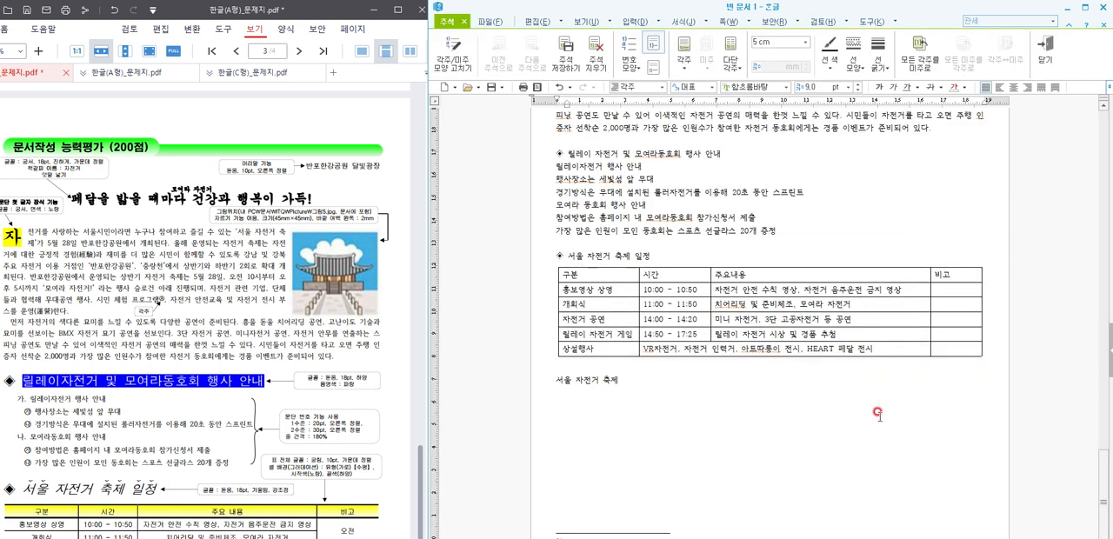
pyautogui.moveTo(715, 6); pyautogui.dragTo(714, 0)
pyautogui.click(580, 515)
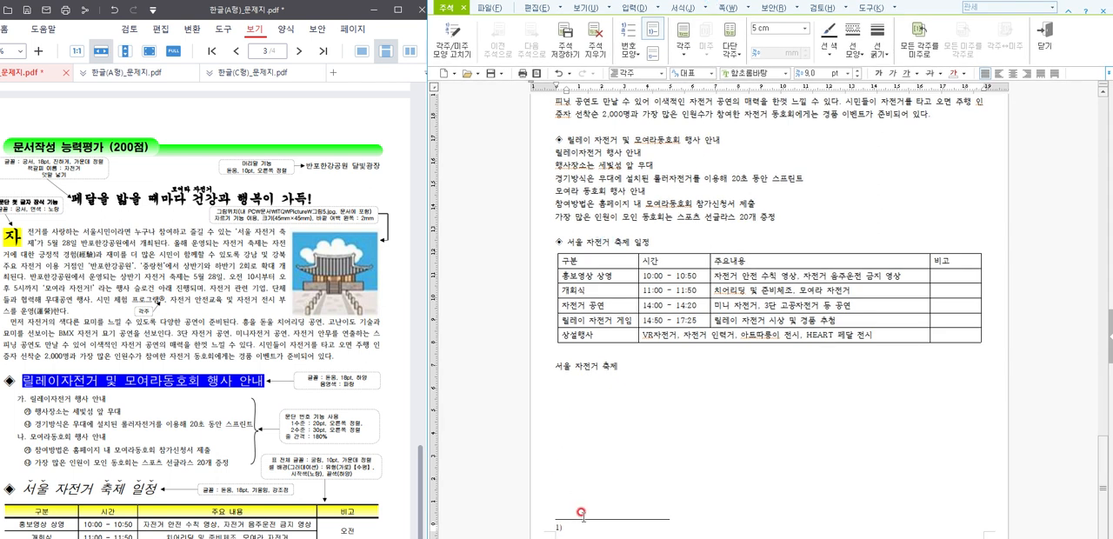
pyautogui.scroll(-3, 200, 373)
pyautogui.click(197, 371)
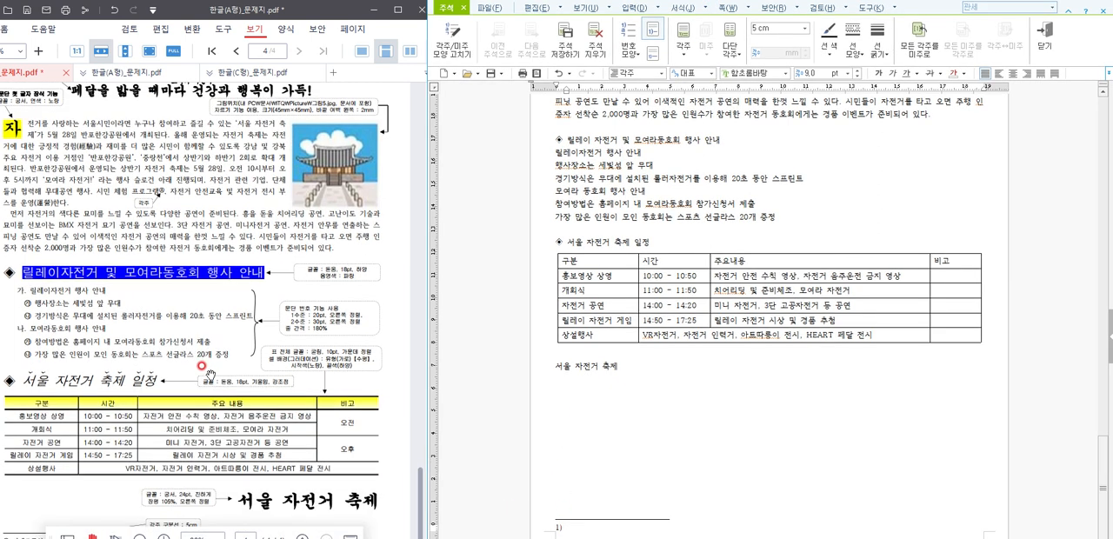
pyautogui.write('삐에로풍')
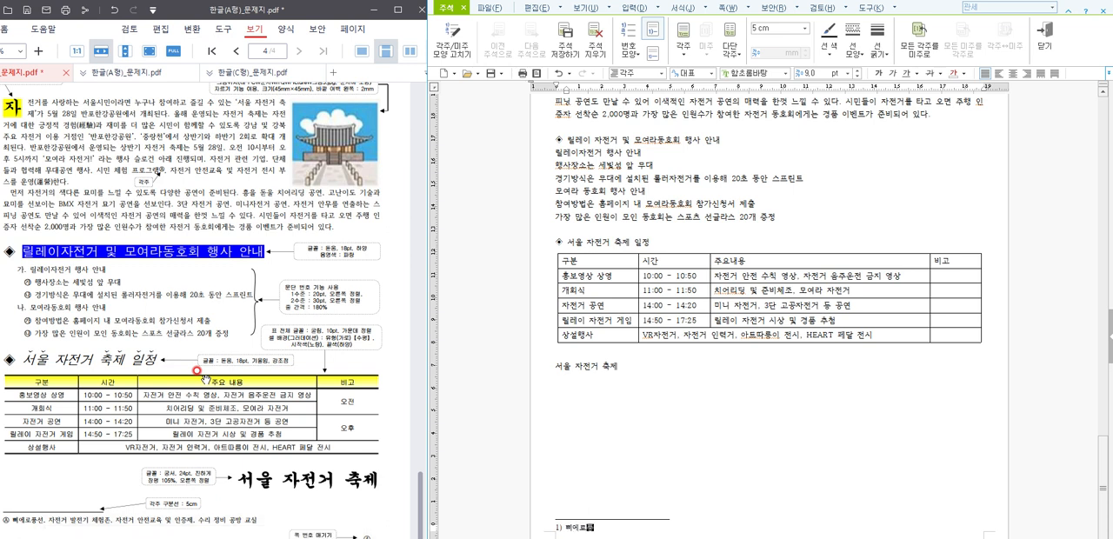
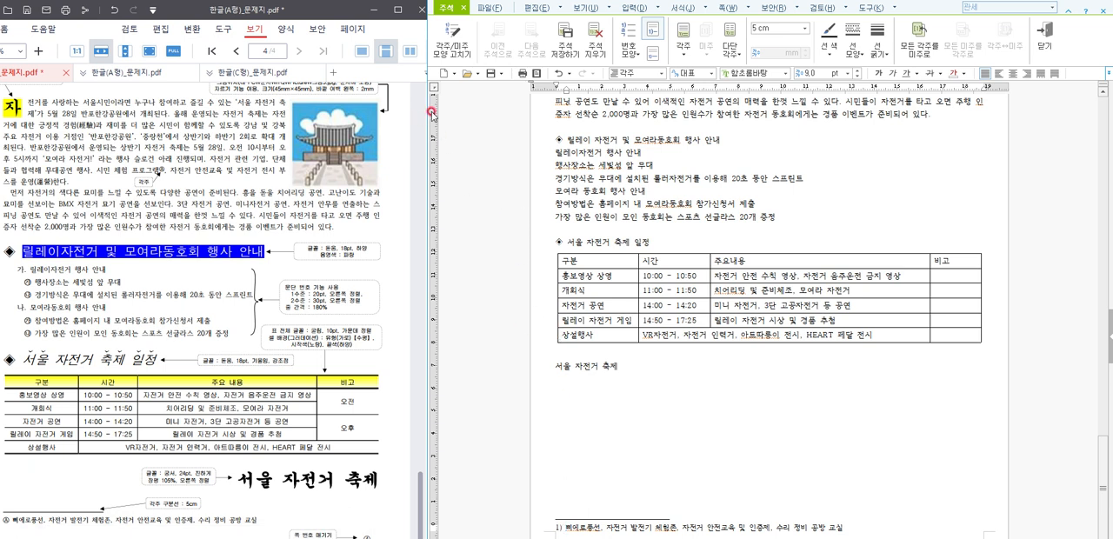
# Step: Change the footnote number format to Ⓐ,Ⓑ,Ⓒ and return from footnote editing to the body text
pyautogui.click(453, 44)
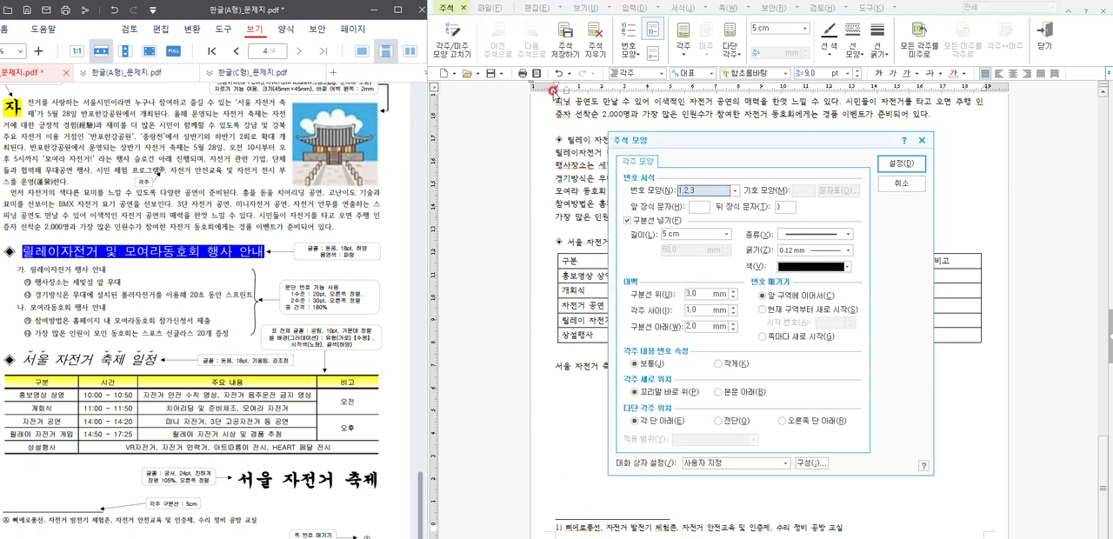
pyautogui.click(695, 198)
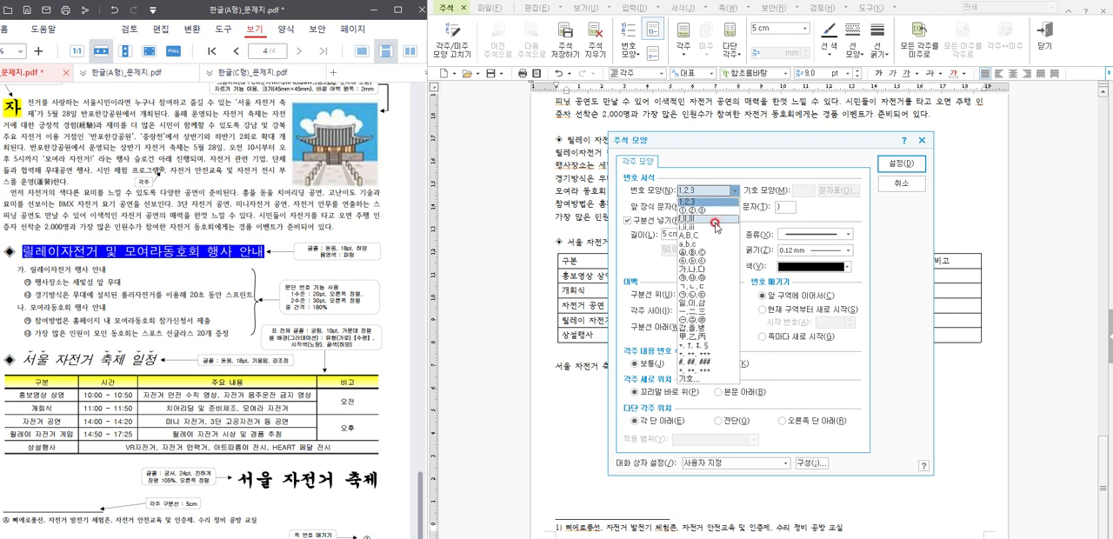
pyautogui.click(709, 253)
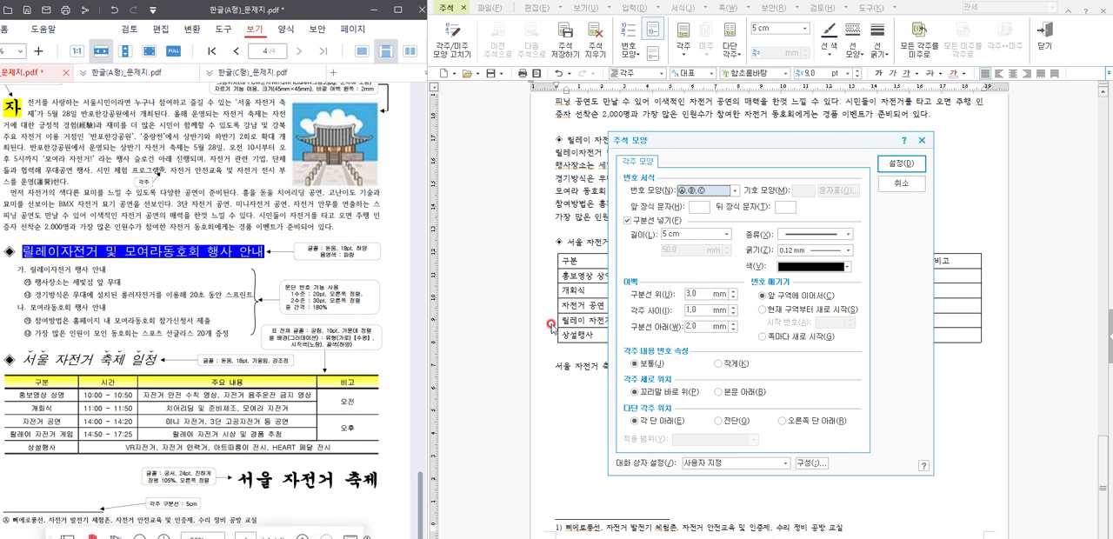
pyautogui.click(896, 163)
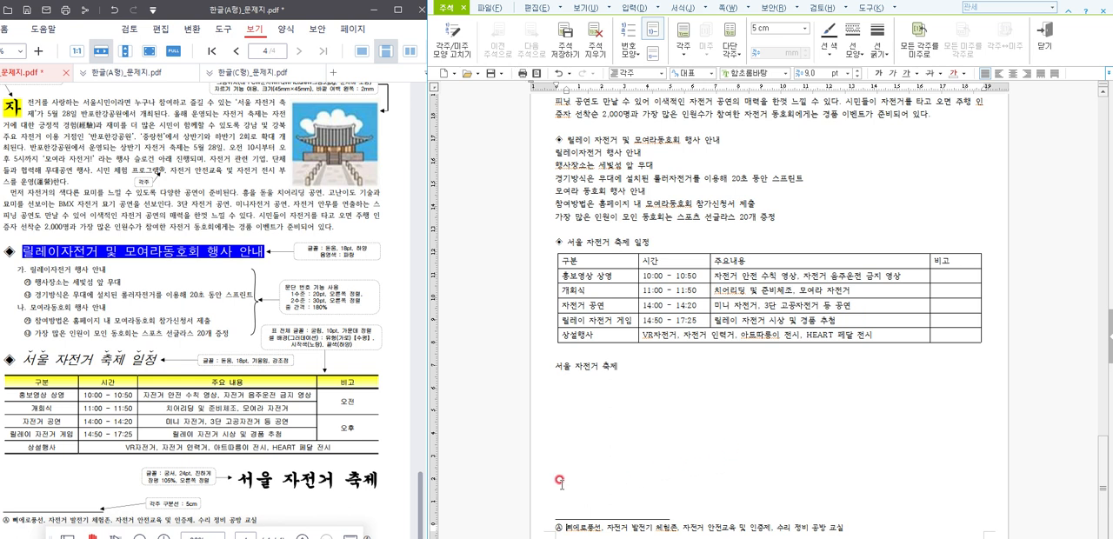
pyautogui.scroll(3, 875, 233)
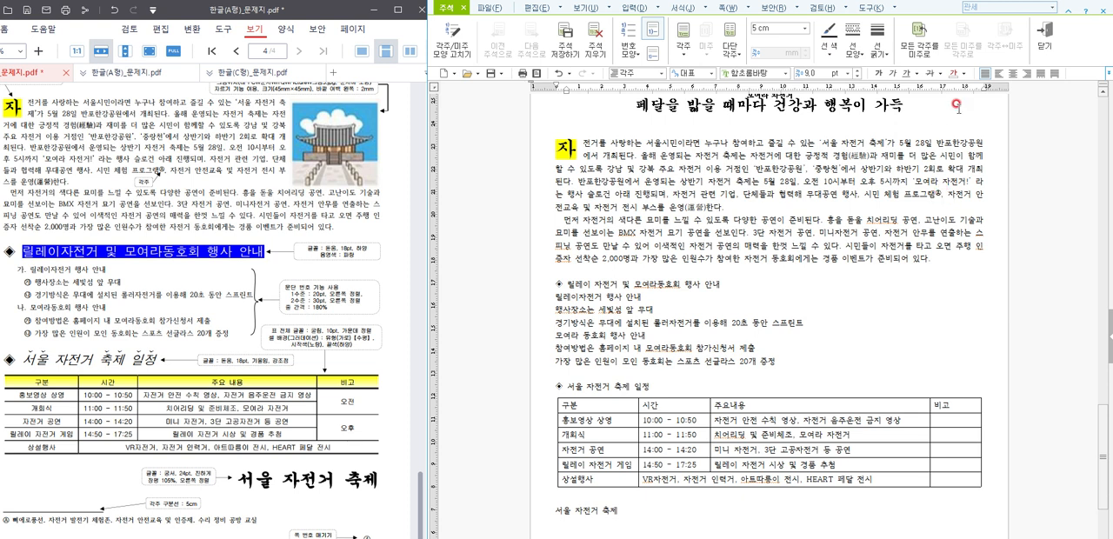
pyautogui.click(1041, 55)
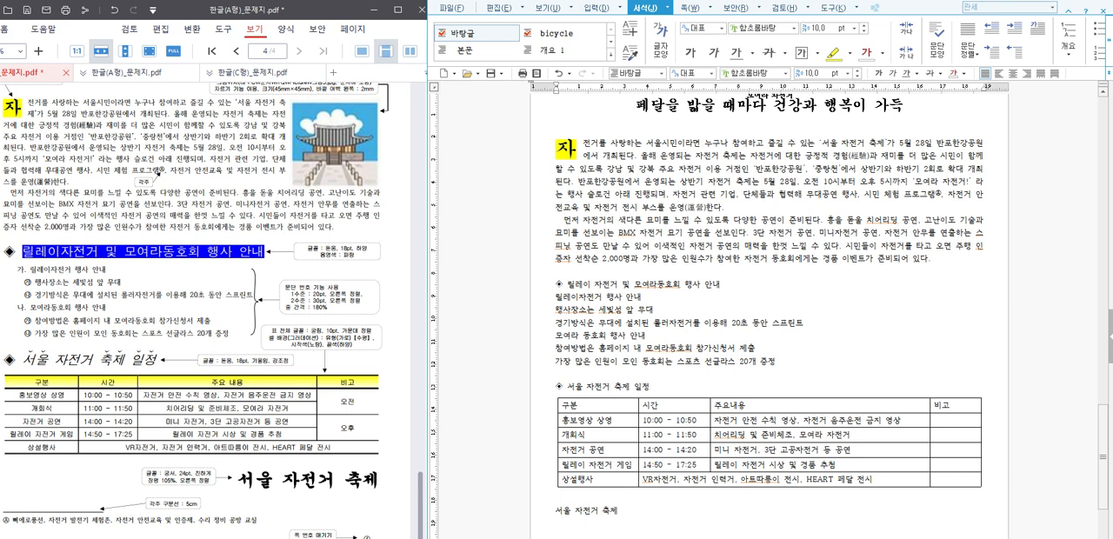
# Step: Insert the picture 그림5 beside the 릴레이 자전거 list and crop it to the palace gate image, about 19 × 17 mm
pyautogui.moveTo(764, 0); pyautogui.dragTo(767, 8)
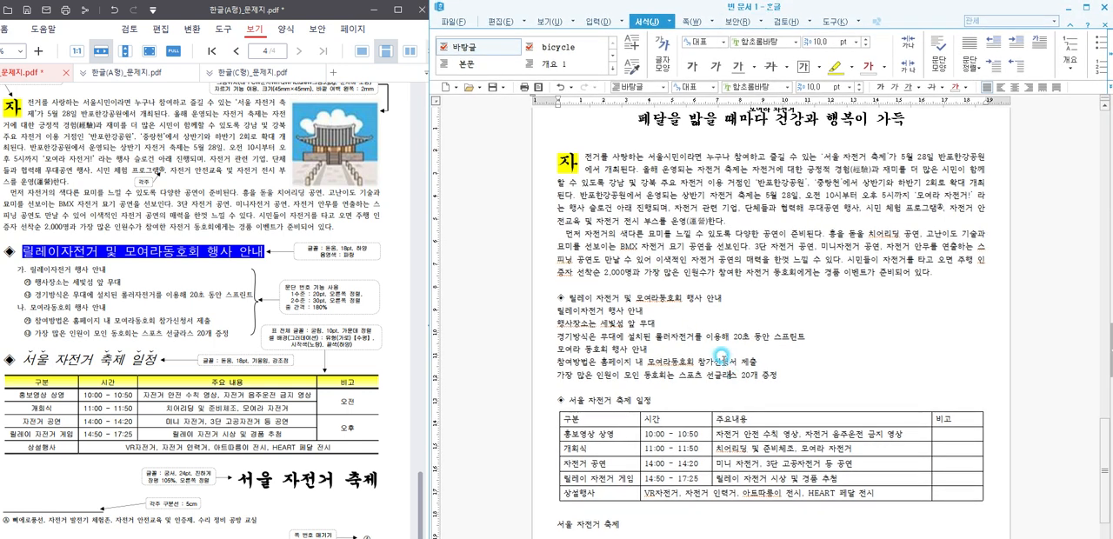
pyautogui.scroll(-1, 785, 297)
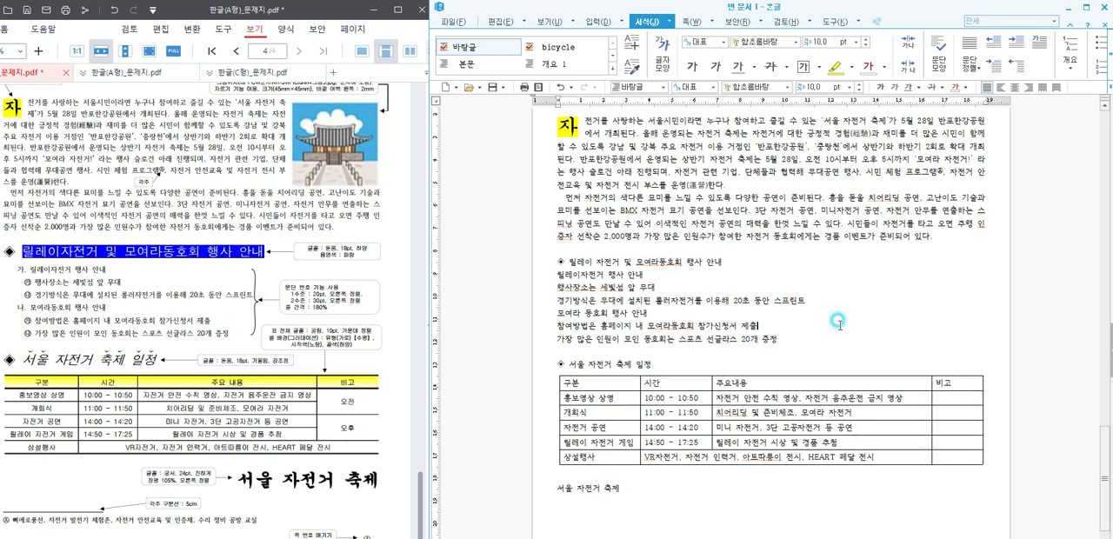
pyautogui.scroll(1, 837, 323)
pyautogui.click(838, 339)
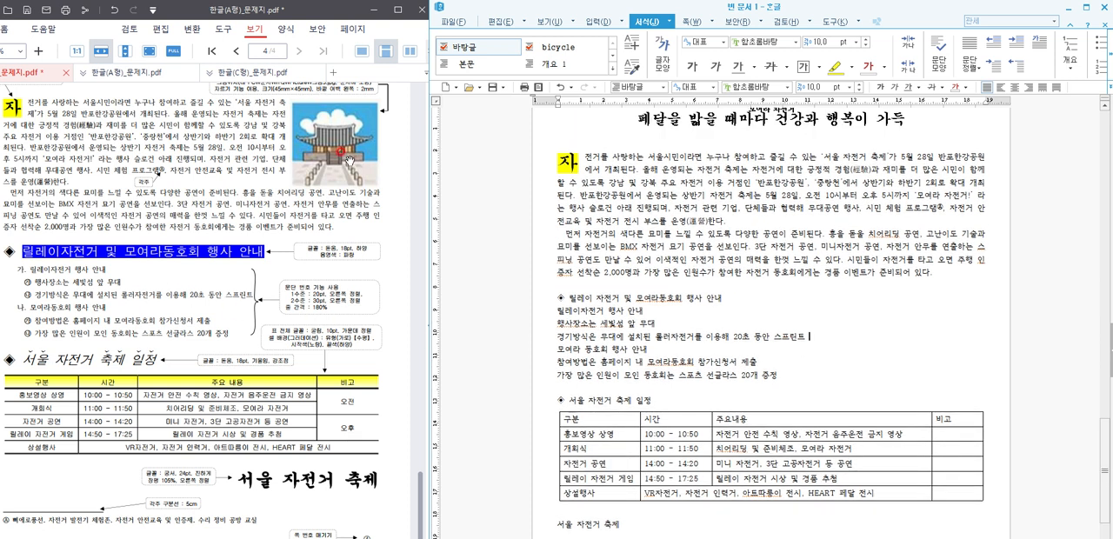
pyautogui.click(590, 19)
pyautogui.click(614, 50)
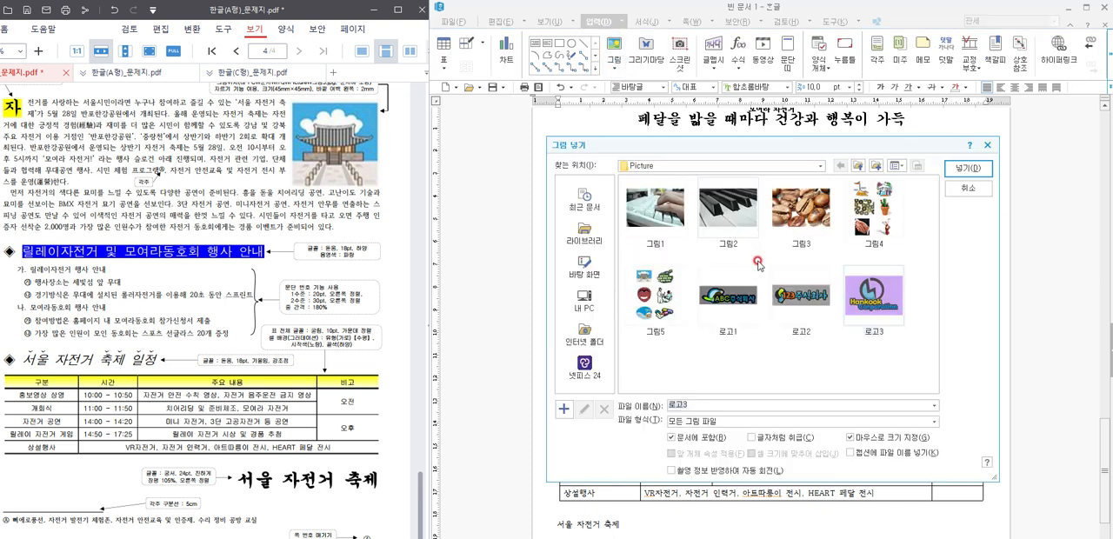
pyautogui.click(657, 296)
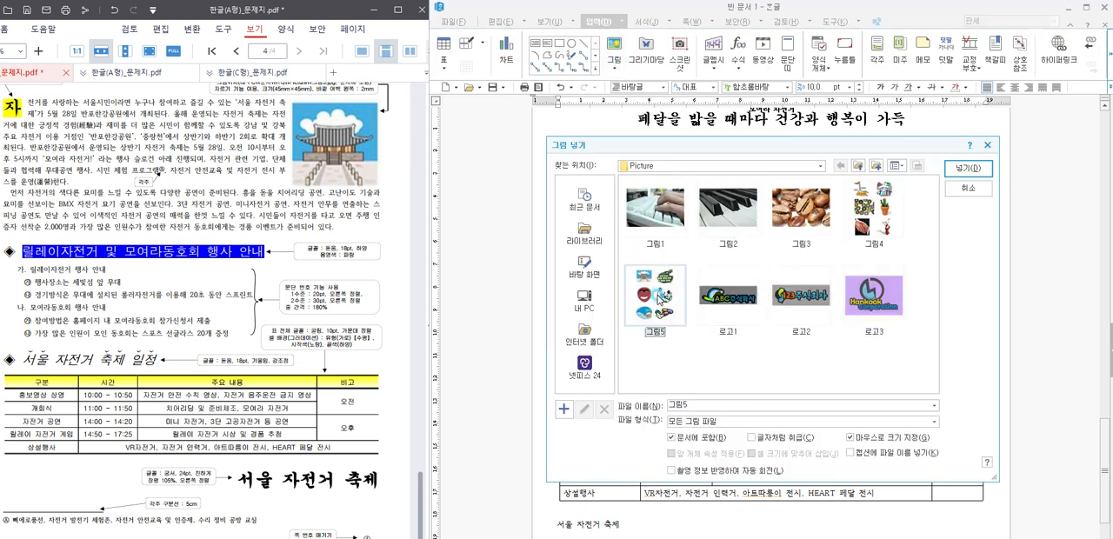
pyautogui.doubleClick(658, 296)
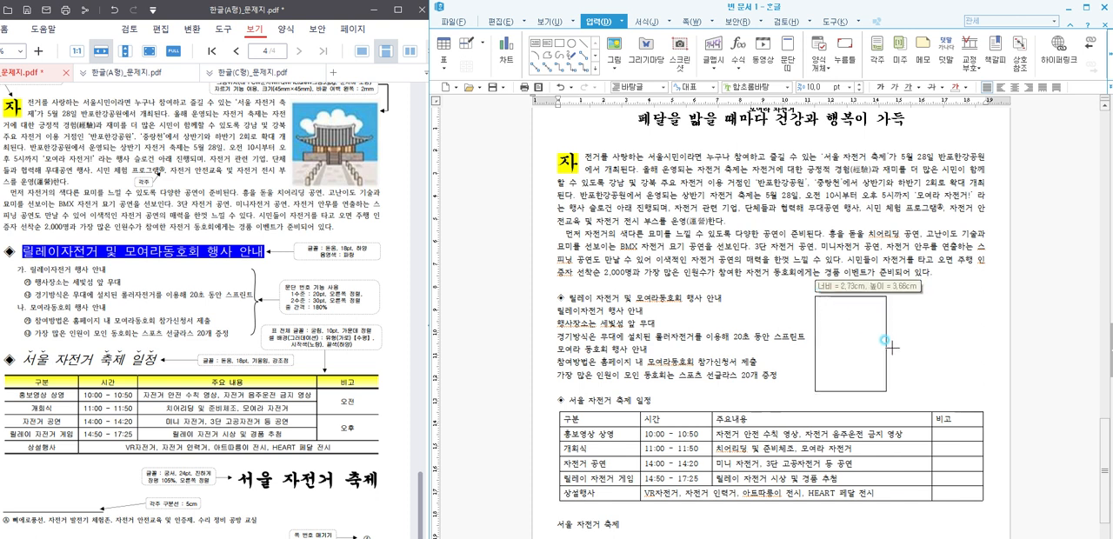
pyautogui.moveTo(904, 350); pyautogui.dragTo(904, 354)
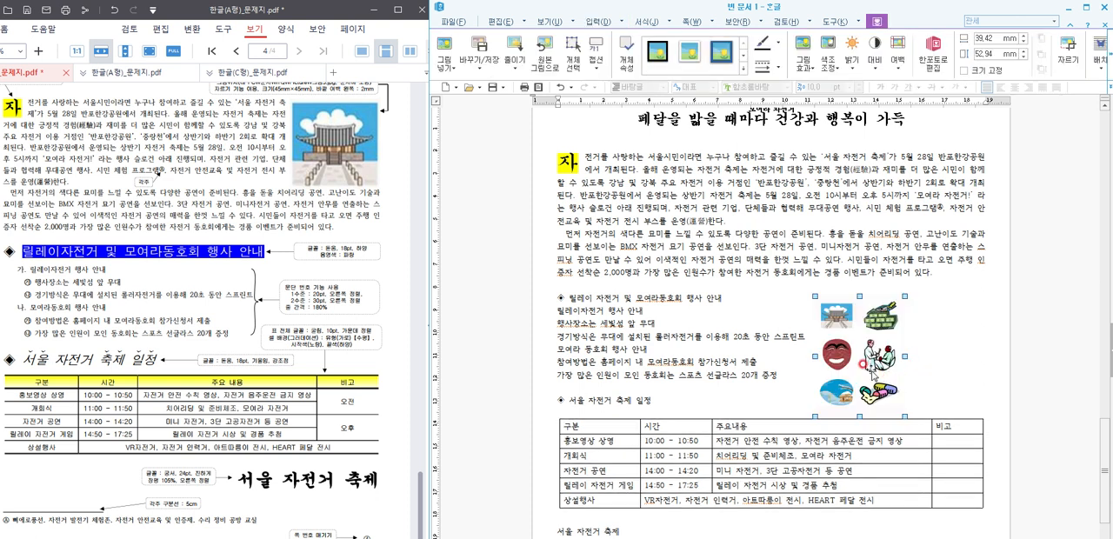
pyautogui.click(1067, 50)
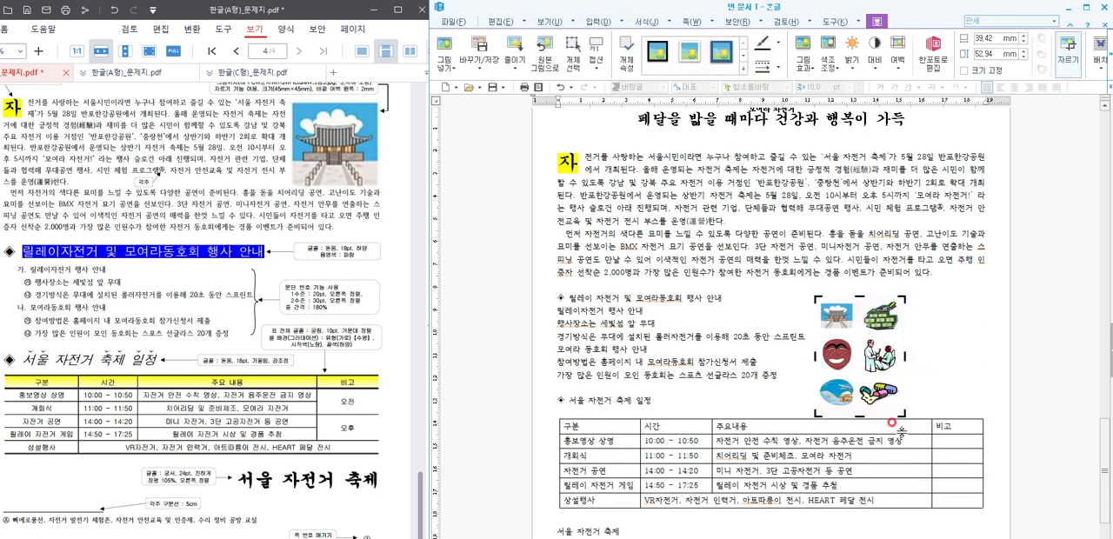
pyautogui.moveTo(897, 408); pyautogui.dragTo(858, 335)
# Step: Set the cropped picture to a fixed size of 45 × 45 mm with a 2 mm left outer margin
pyautogui.doubleClick(842, 326)
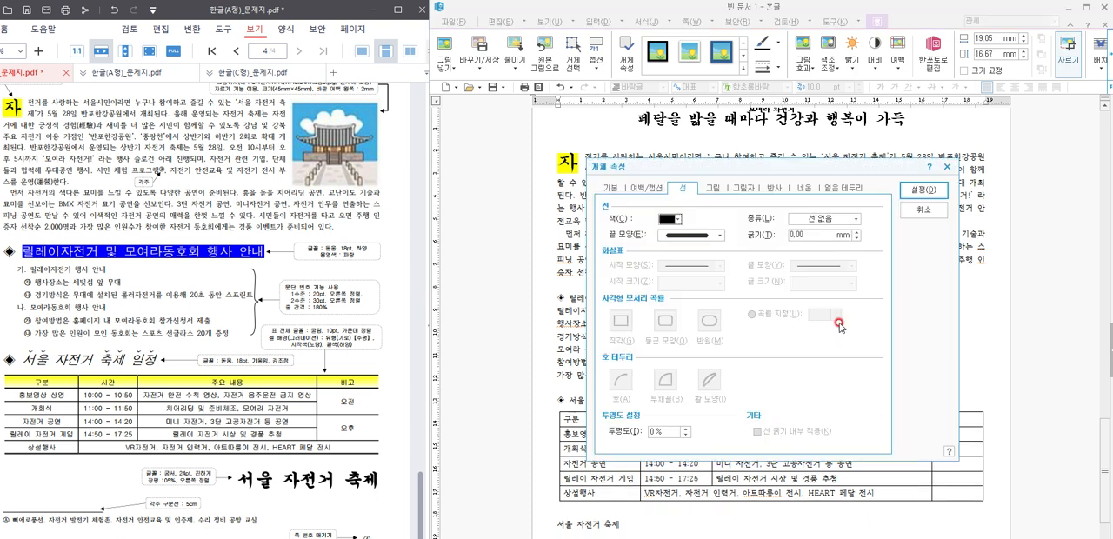
pyautogui.click(608, 191)
pyautogui.scroll(2, 228, 159)
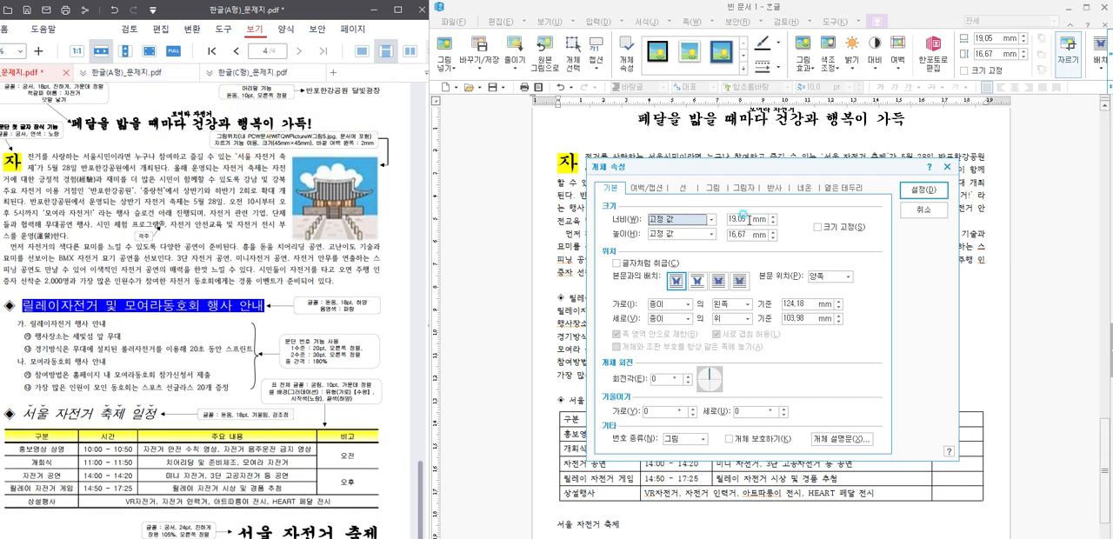
pyautogui.click(689, 216)
pyautogui.click(696, 219)
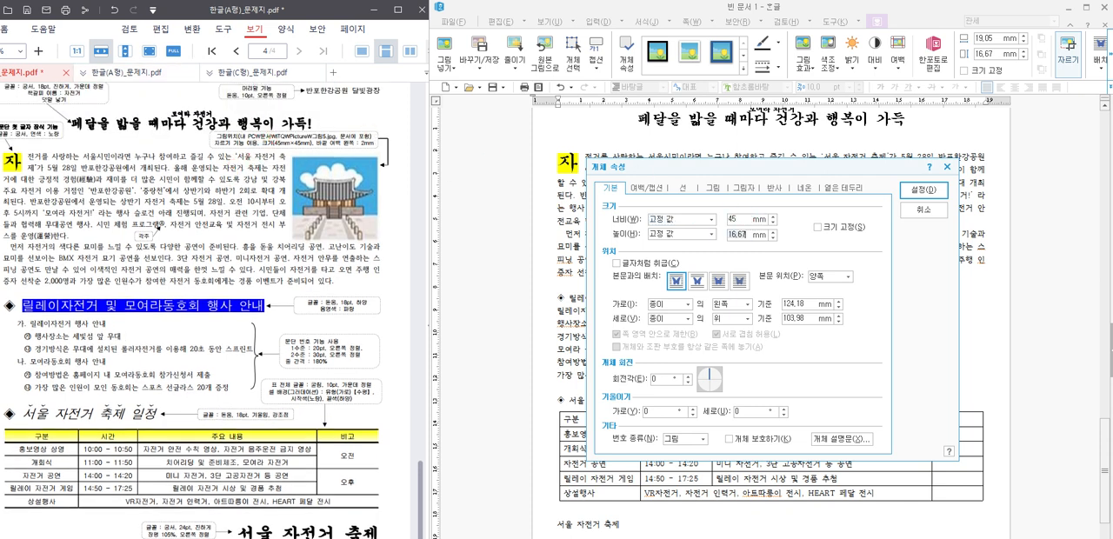
pyautogui.click(818, 227)
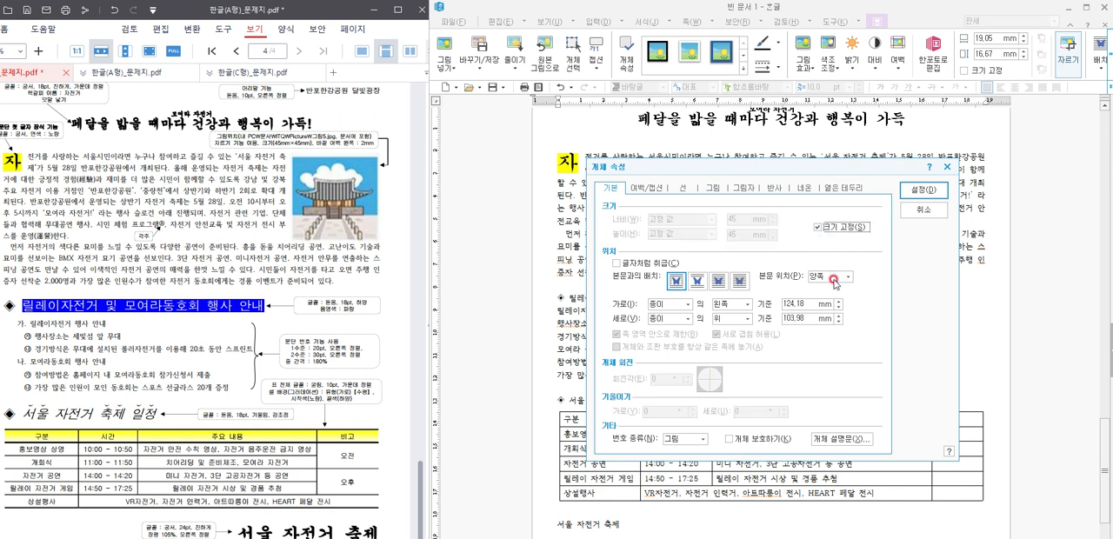
pyautogui.click(645, 189)
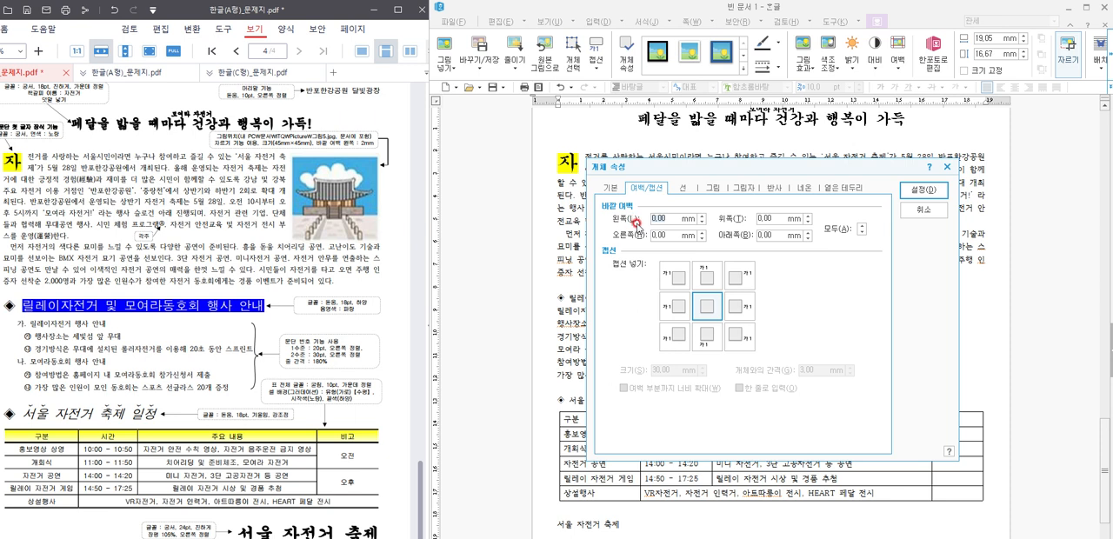
pyautogui.click(942, 197)
# Step: Move the palace gate picture to the right end of the first body paragraph so the text wraps beside it
pyautogui.moveTo(866, 328); pyautogui.dragTo(936, 210)
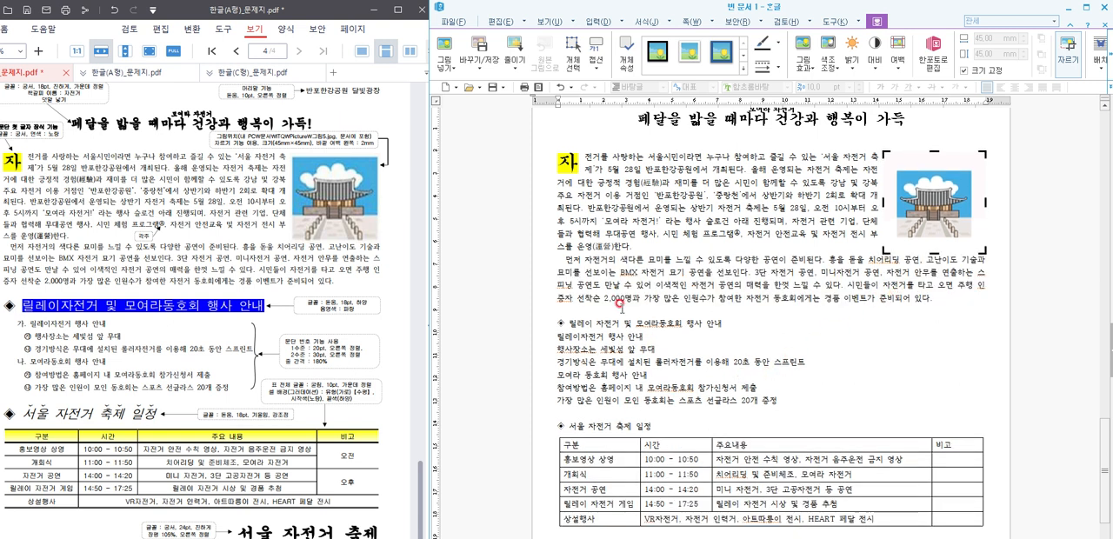
pyautogui.click(769, 306)
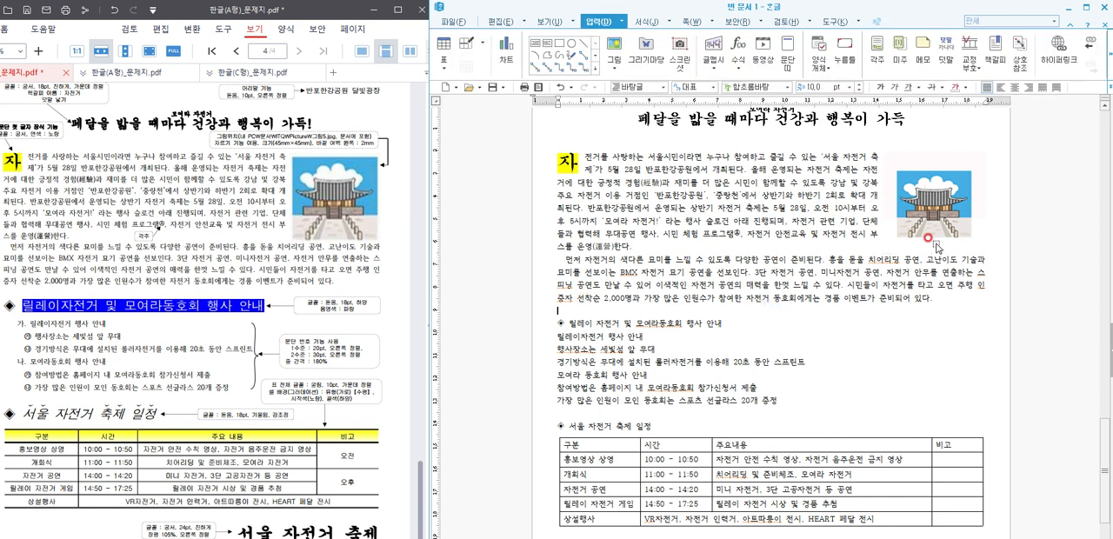
pyautogui.click(807, 365)
# Step: Format the 릴레이 자전거 및 모여라동호회 행사 안내 heading line in 돋움 18 pt and select its text without the ◈ symbol
pyautogui.scroll(-2, 807, 370)
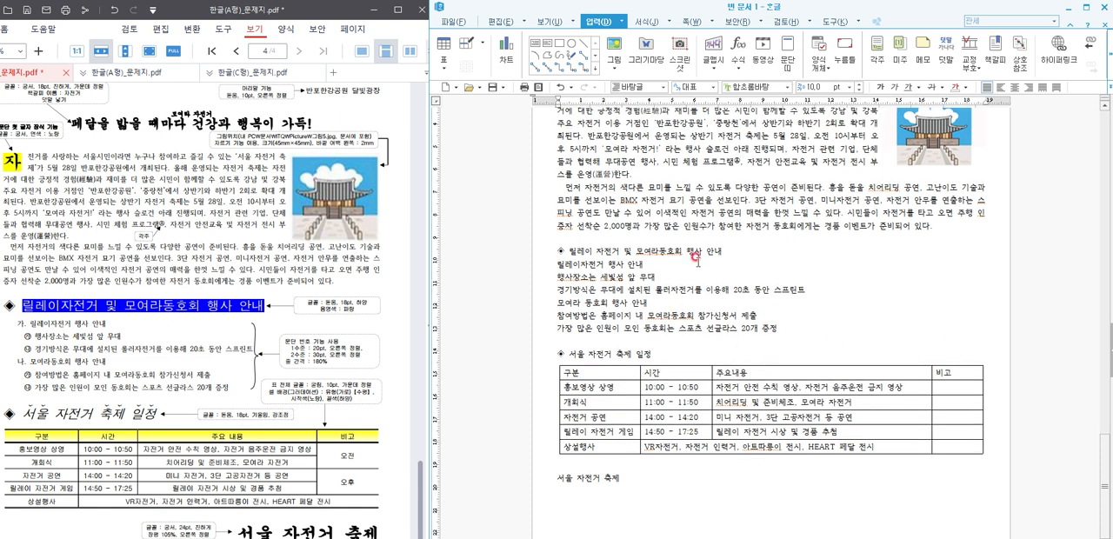
pyautogui.moveTo(735, 252); pyautogui.dragTo(530, 254)
pyautogui.click(749, 87)
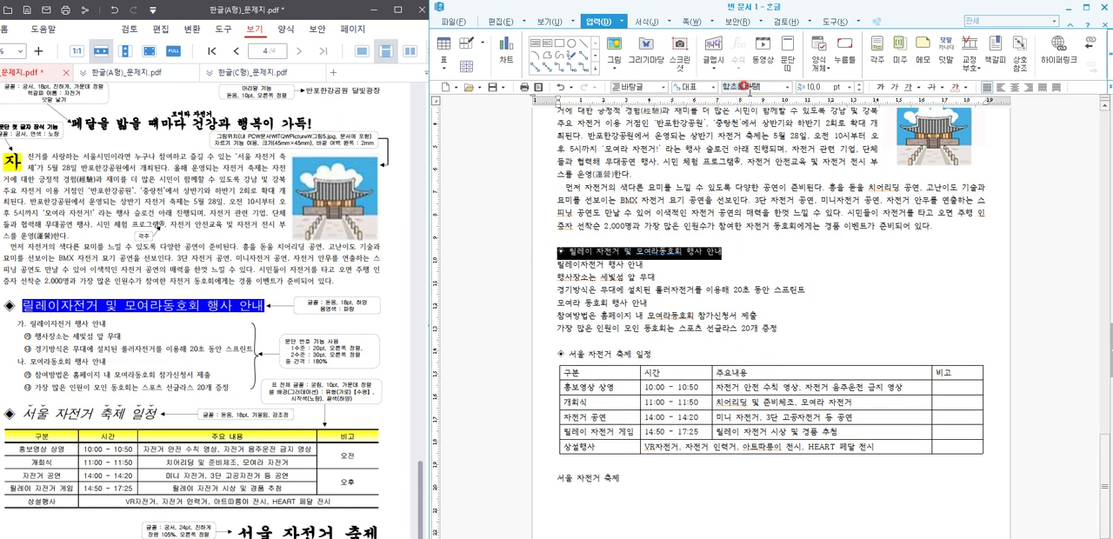
pyautogui.write('돋움')
pyautogui.press('Return')
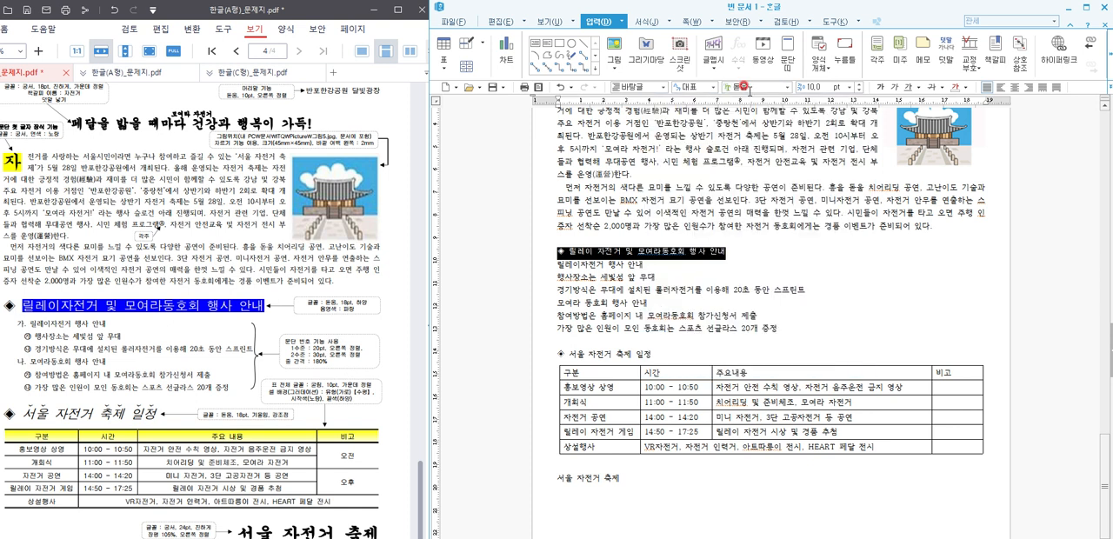
pyautogui.click(801, 87)
pyautogui.write('18')
pyautogui.press('Return')
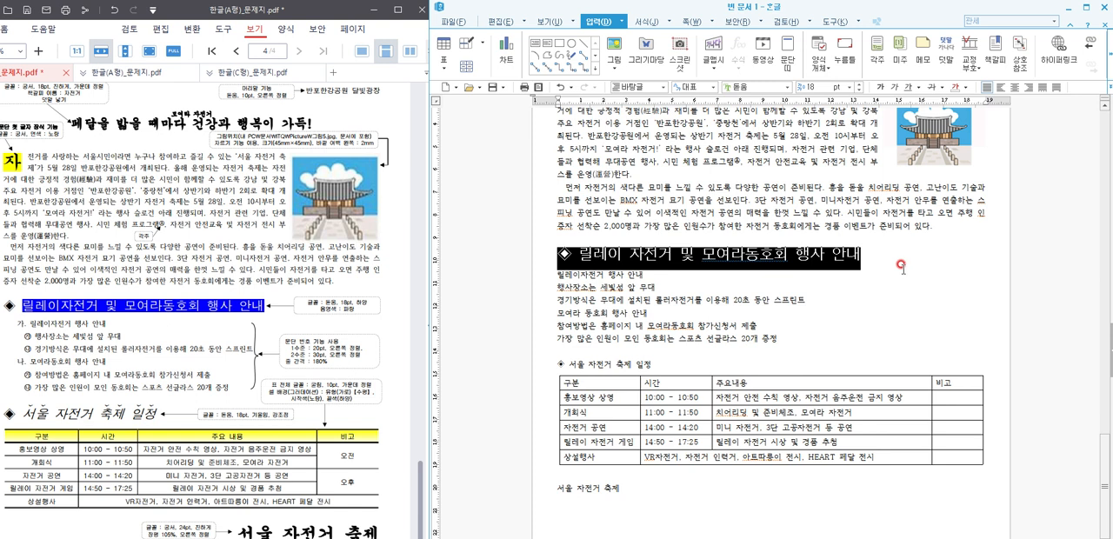
pyautogui.click(728, 302)
pyautogui.moveTo(862, 256); pyautogui.dragTo(585, 259)
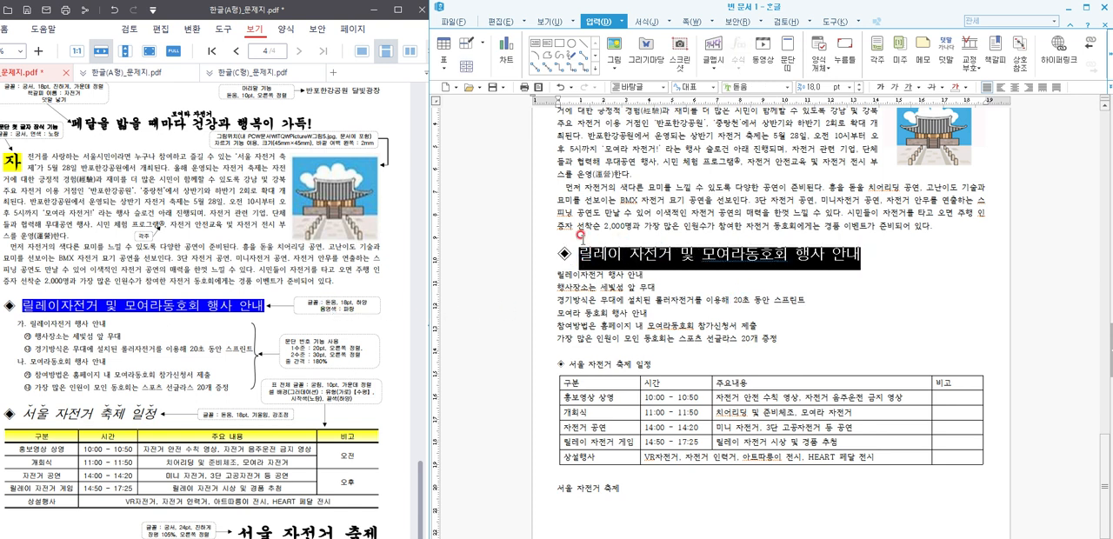
pyautogui.click(504, 21)
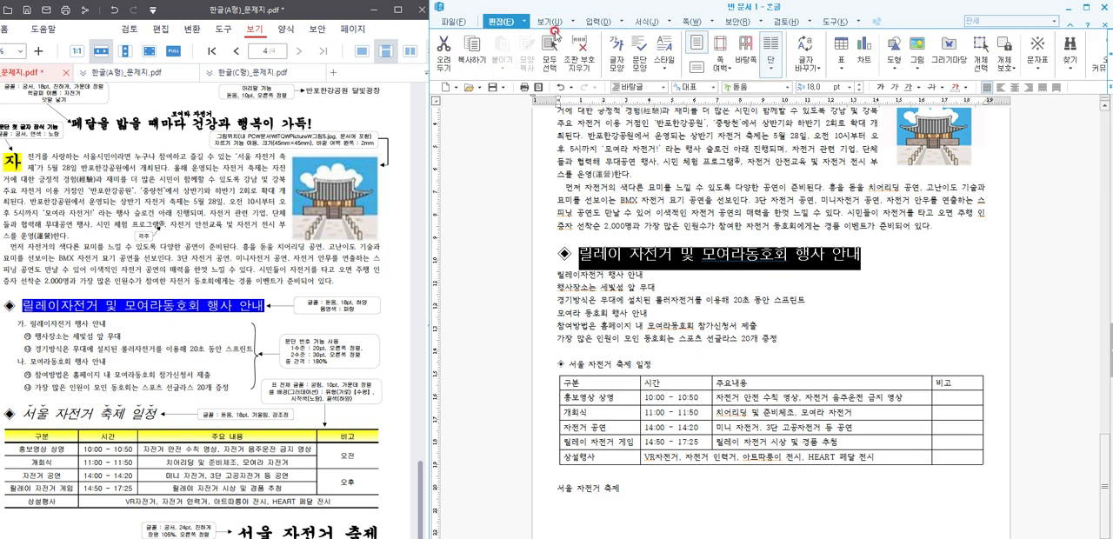
pyautogui.scroll(-2, 557, 21)
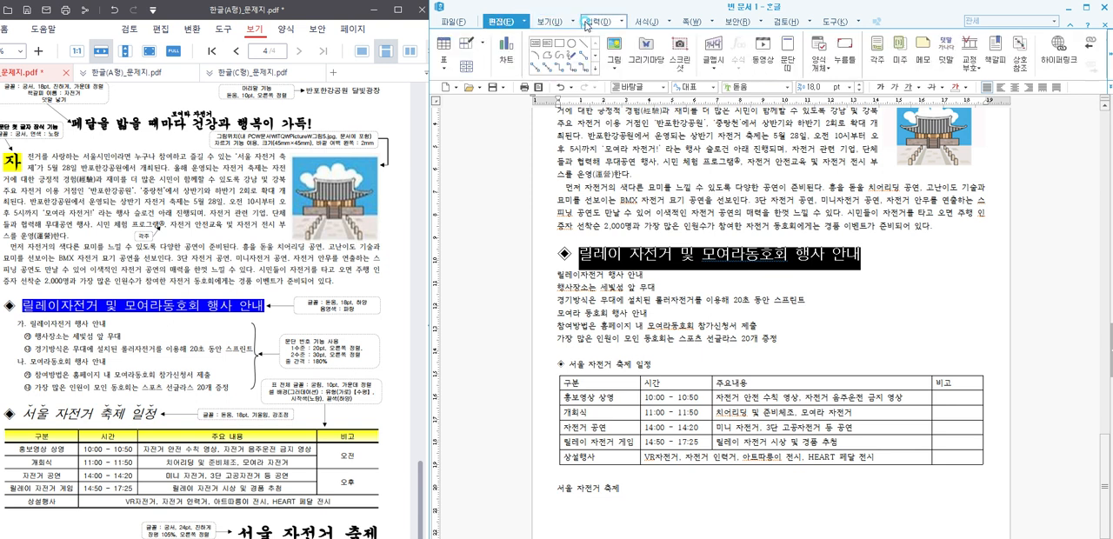
pyautogui.click(558, 22)
pyautogui.click(523, 21)
pyautogui.click(509, 23)
pyautogui.click(510, 24)
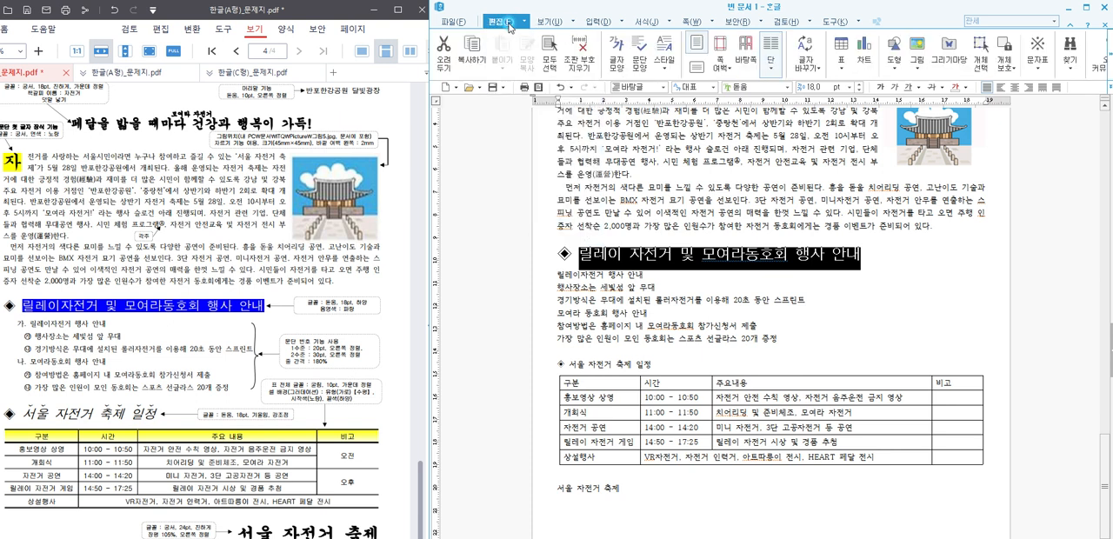
pyautogui.click(622, 67)
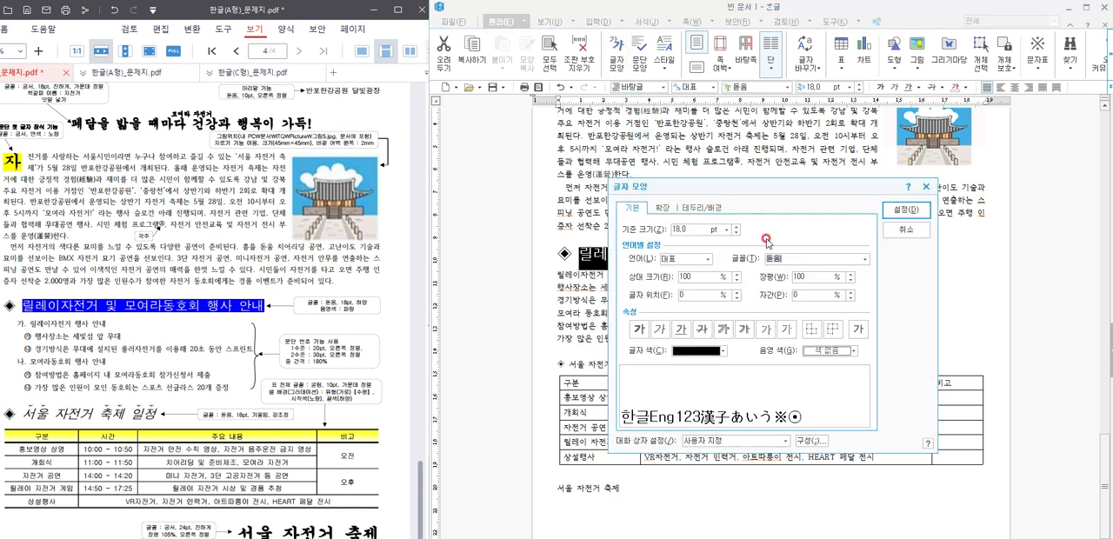
pyautogui.click(904, 209)
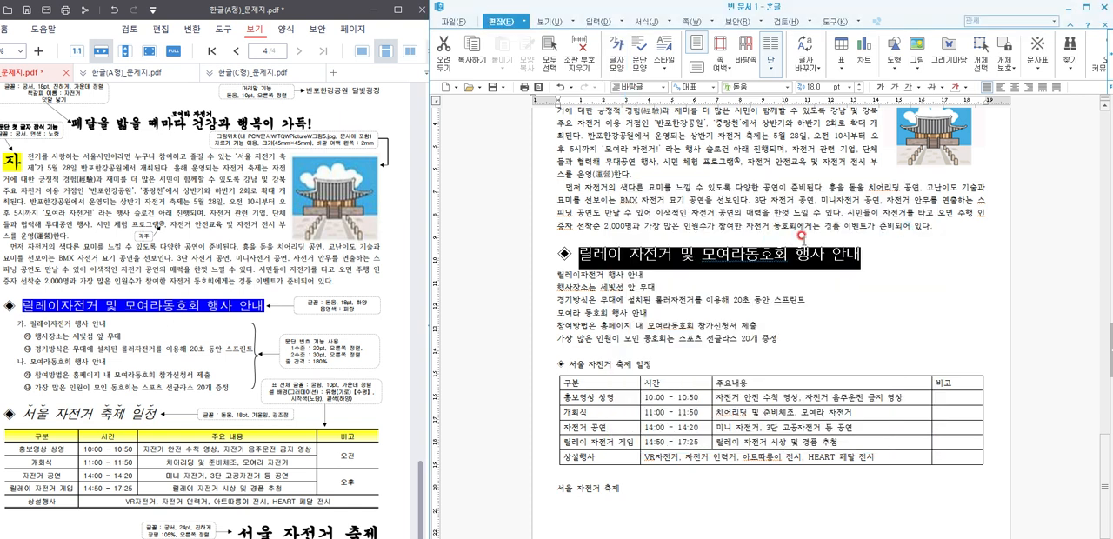
# Step: Give the selected 릴레이 자전거 및 모여라동호회 행사 안내 heading text a white font colour and blue shading
pyautogui.hotkey('alt', 'l')
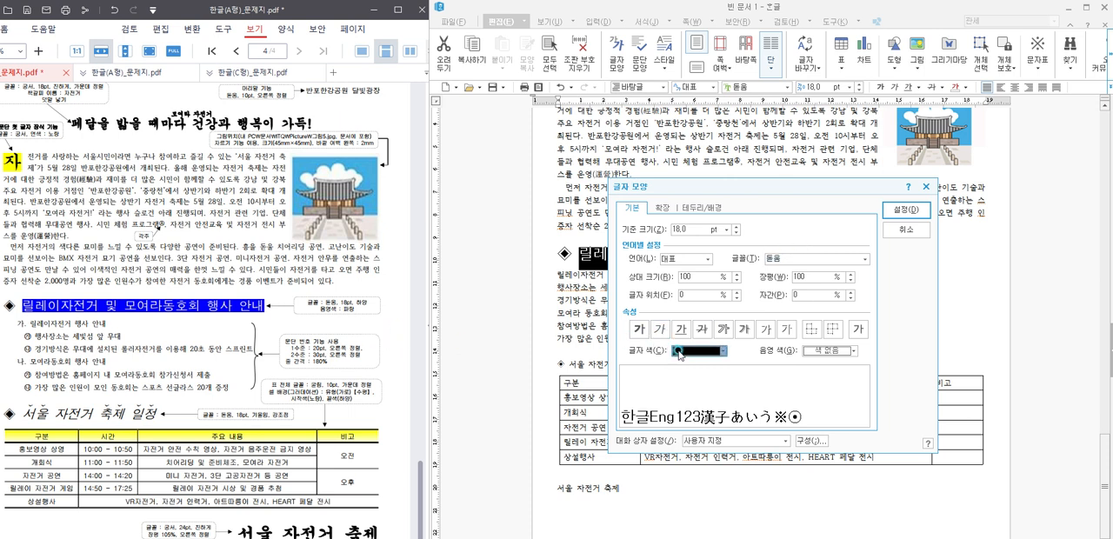
pyautogui.click(721, 350)
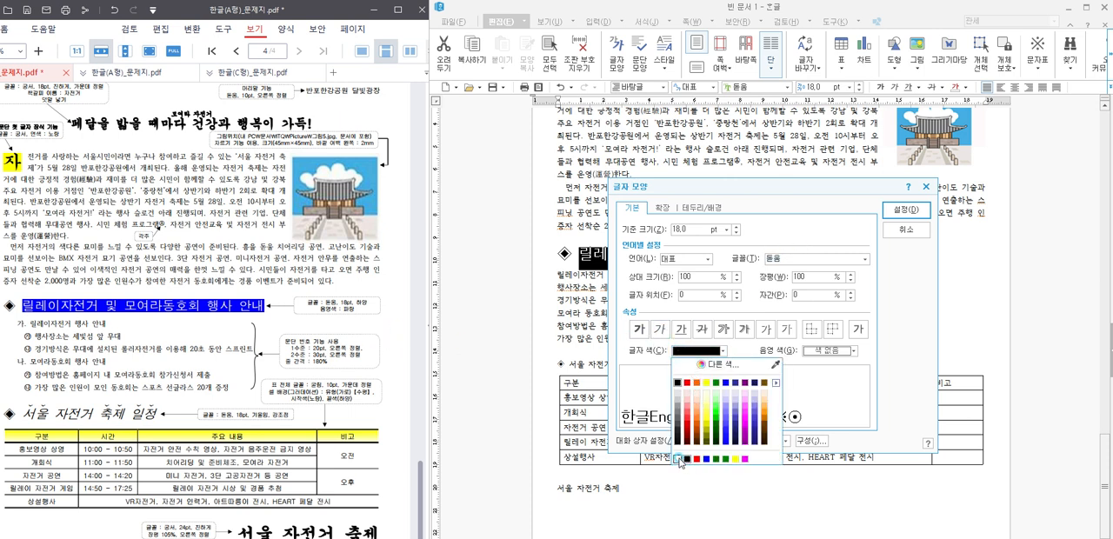
pyautogui.click(679, 461)
pyautogui.click(833, 350)
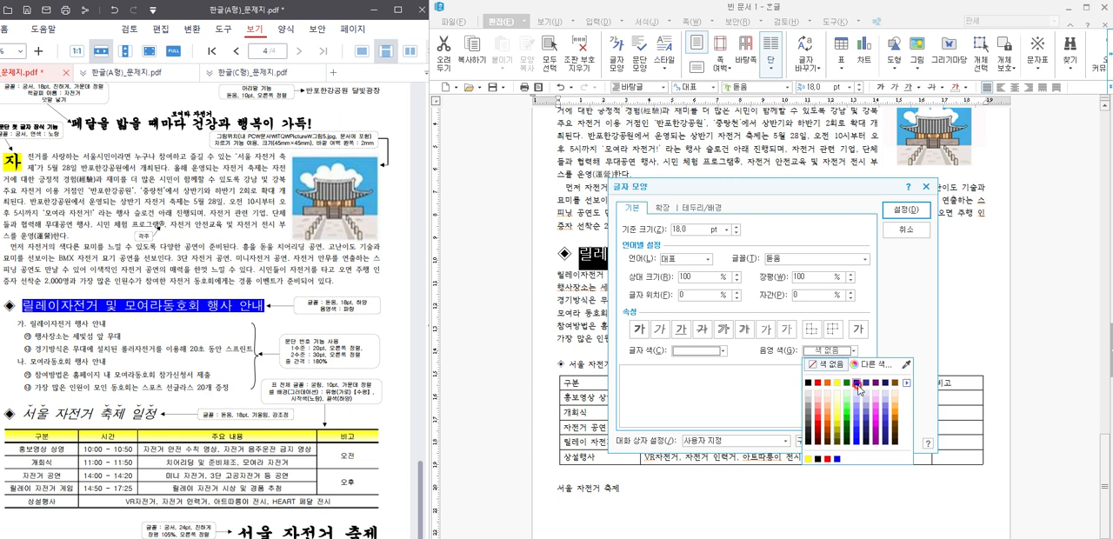
pyautogui.click(858, 383)
pyautogui.click(907, 210)
pyautogui.click(874, 287)
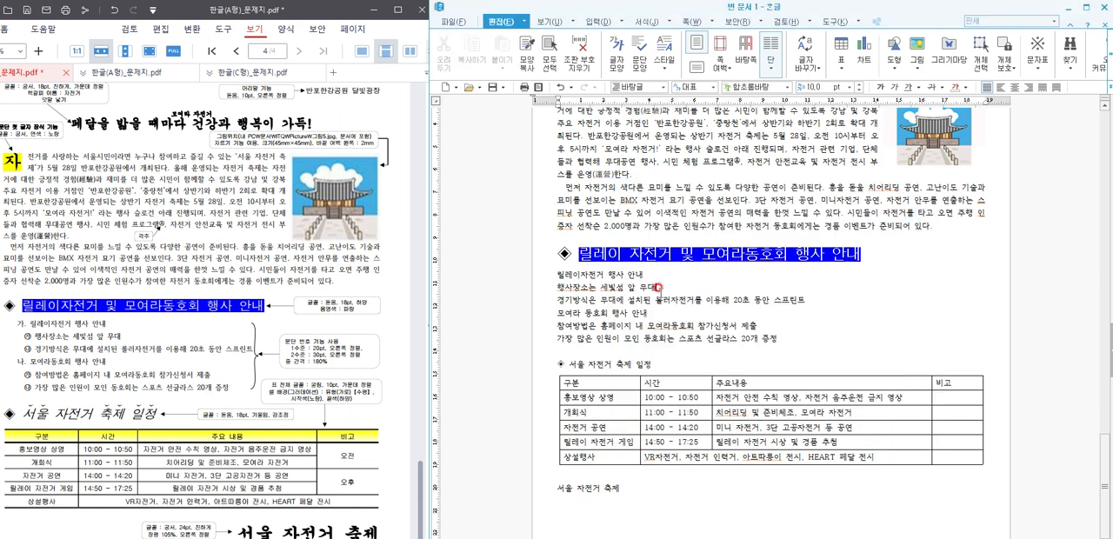
# Step: Start a custom paragraph numbering definition from the 1. / 가. / 1) / 가) preset for the six lines below the blue heading
pyautogui.moveTo(778, 339); pyautogui.dragTo(557, 275)
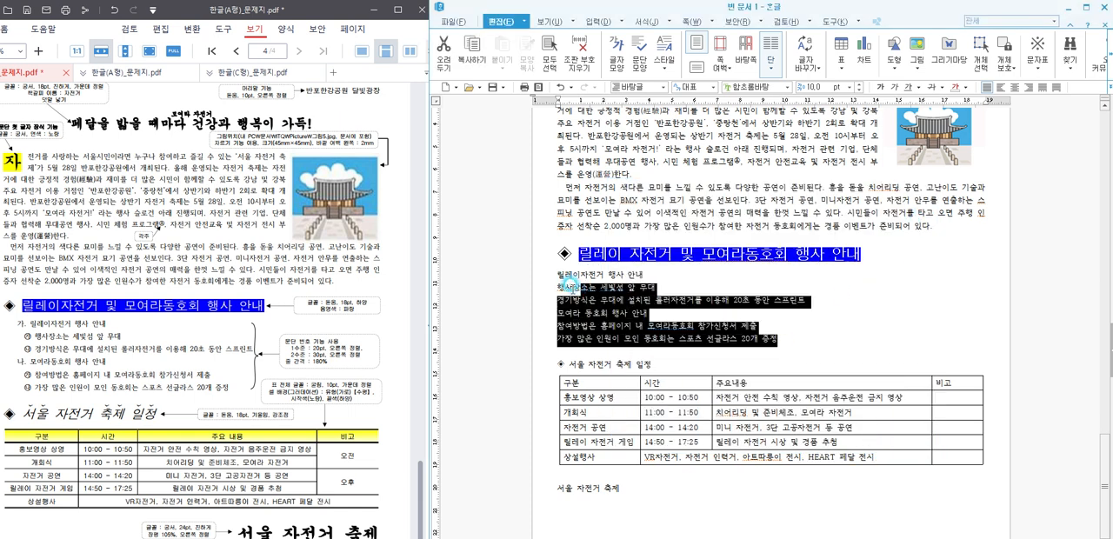
pyautogui.rightClick(607, 291)
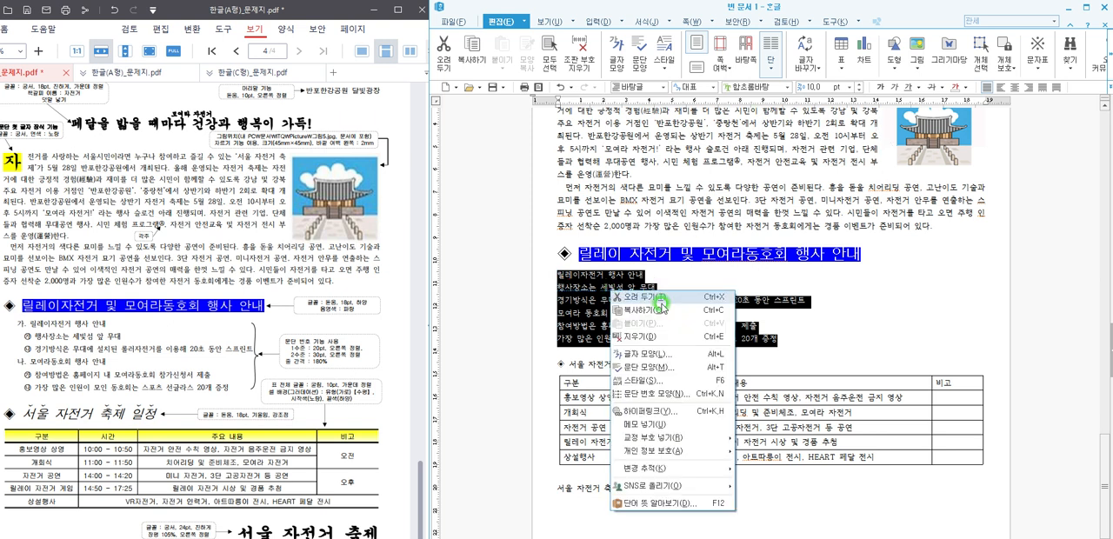
pyautogui.click(671, 396)
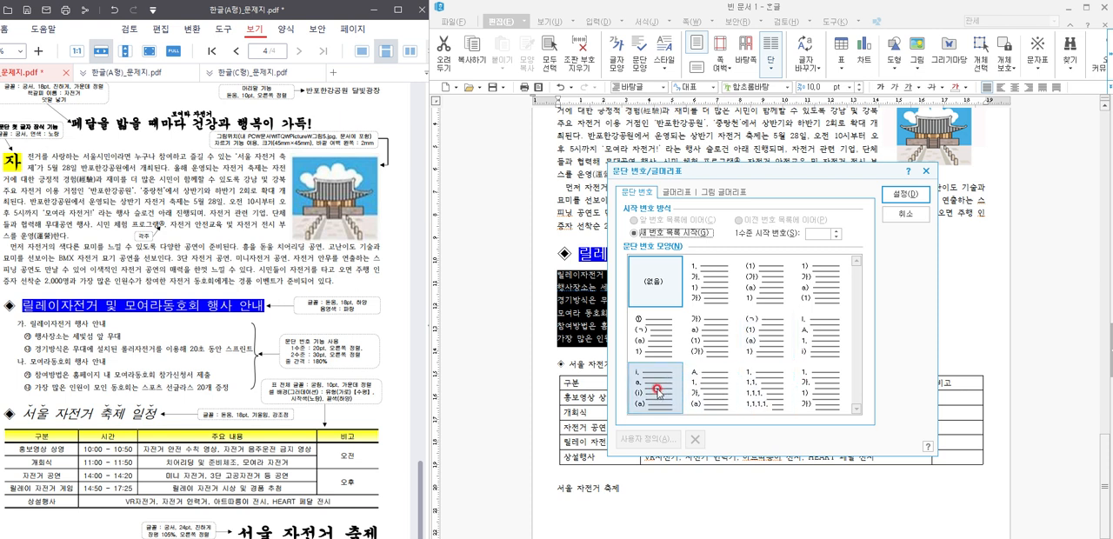
pyautogui.click(711, 296)
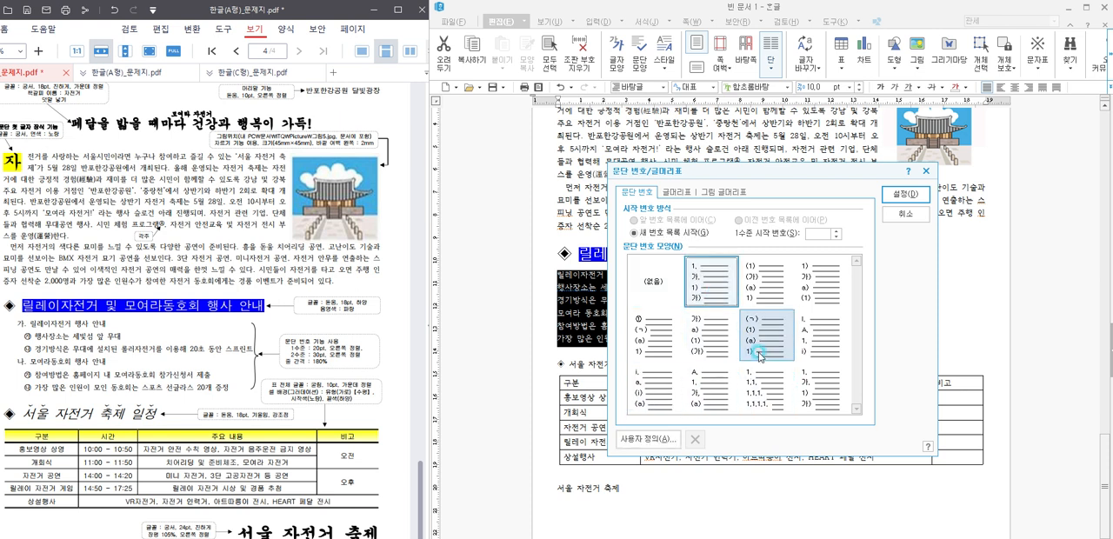
pyautogui.click(637, 442)
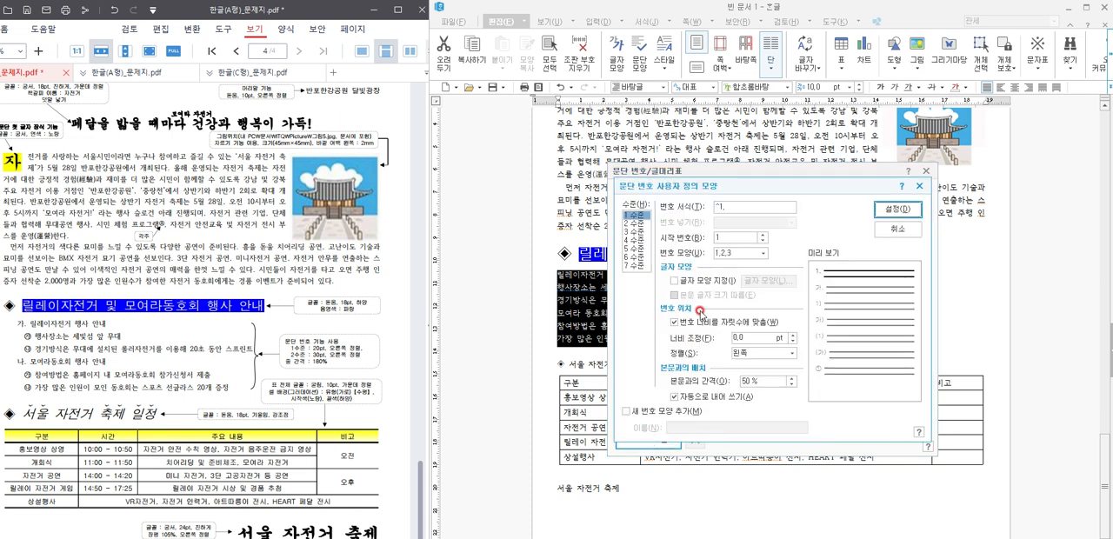
# Step: Define numbering level 1 with the 가,나,다 number style, a 20 pt width adjustment and 오른쪽 alignment
pyautogui.click(738, 254)
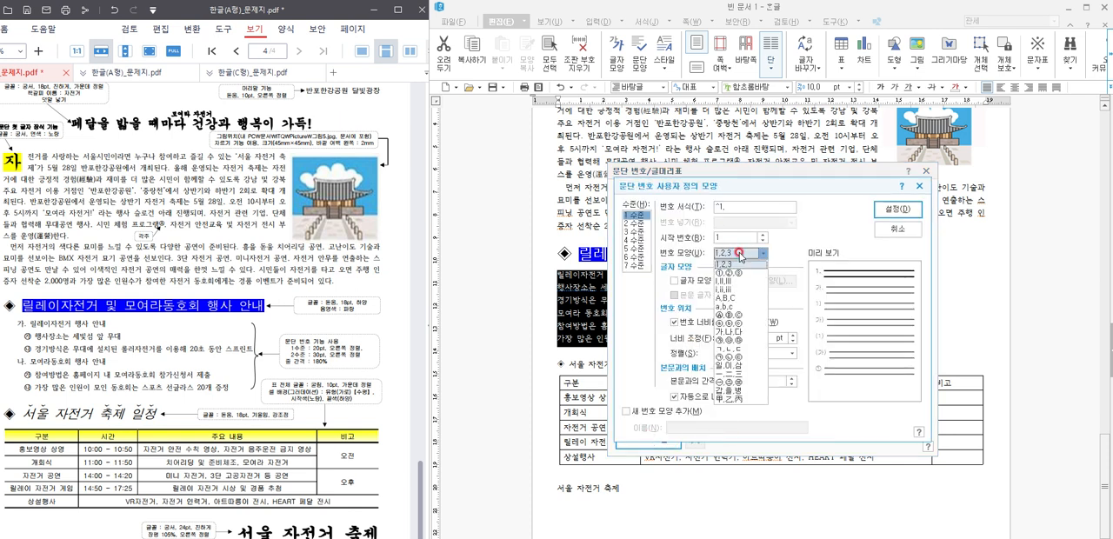
pyautogui.click(739, 331)
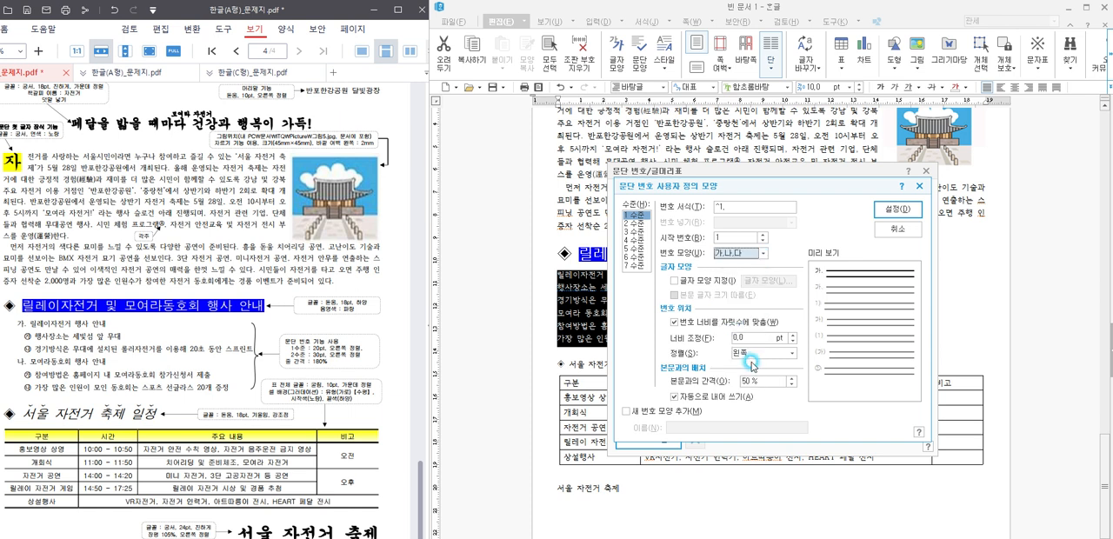
pyautogui.moveTo(751, 342); pyautogui.dragTo(690, 334)
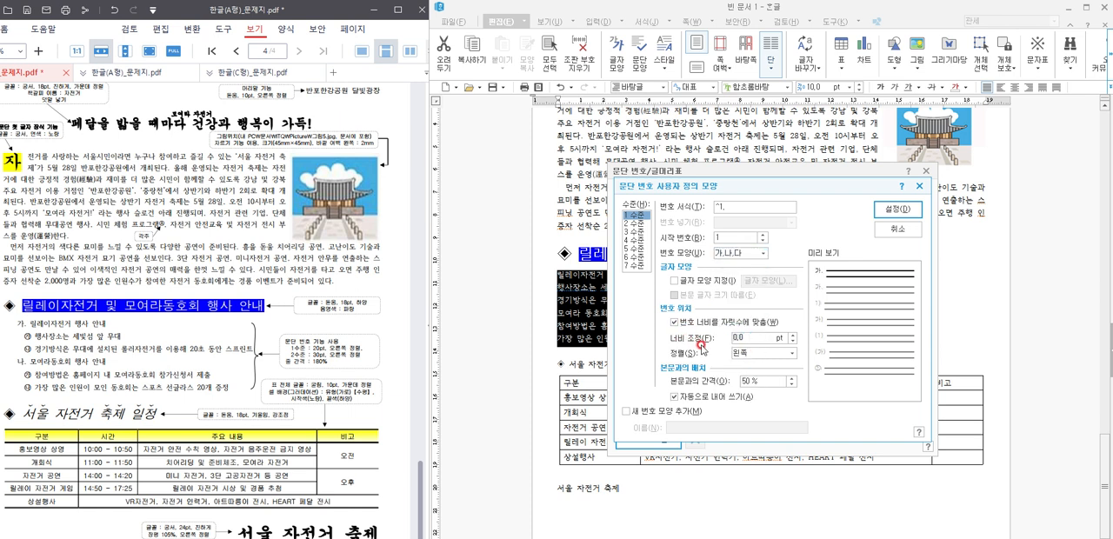
pyautogui.click(769, 353)
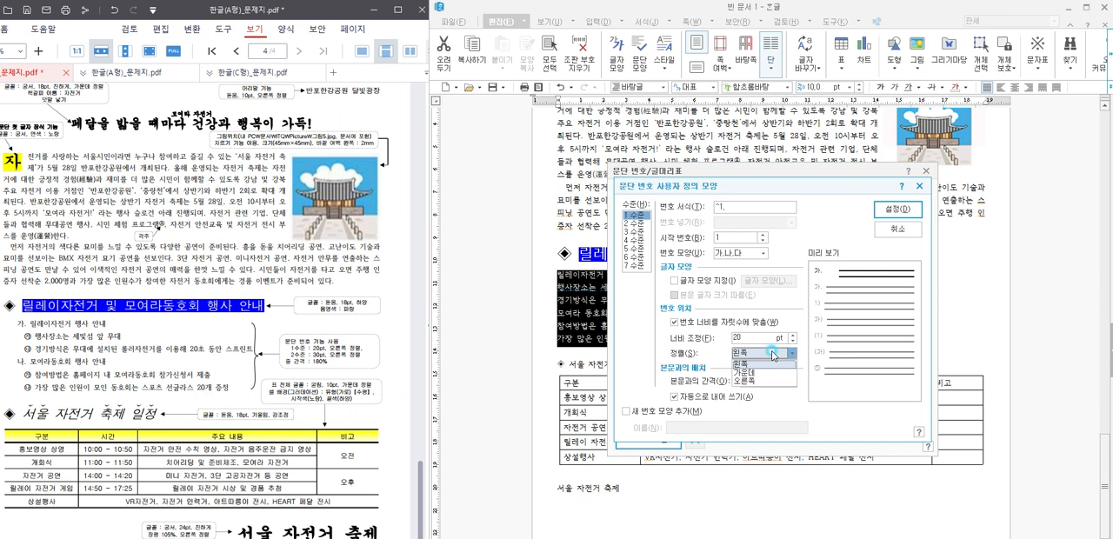
pyautogui.click(769, 391)
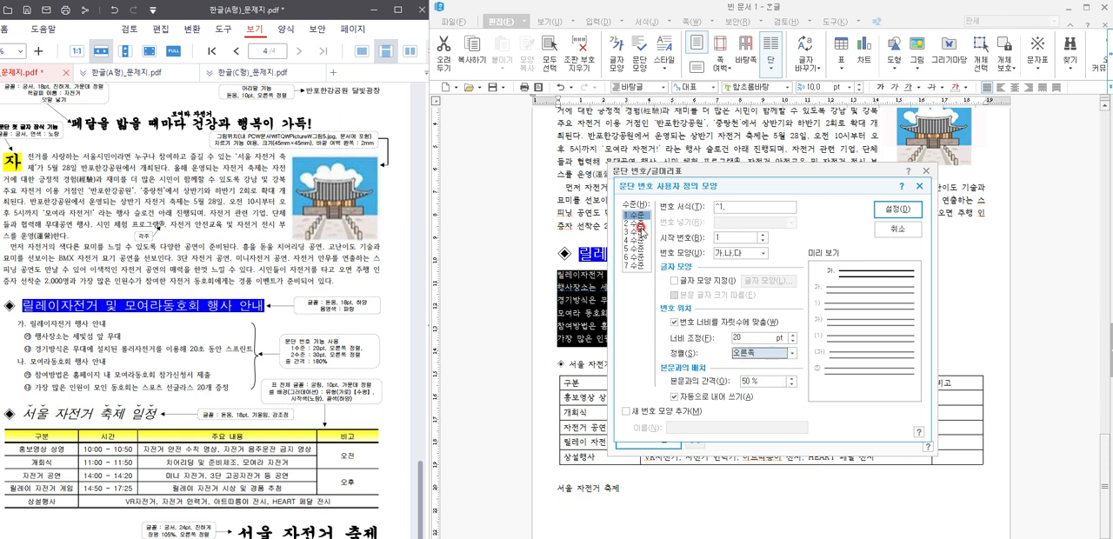
# Step: Define numbering level 2 as format ^2 without a period, style ㉮,㉯,㉰, width 30 pt, 오른쪽 alignment, and apply the numbering
pyautogui.click(639, 224)
pyautogui.click(740, 211)
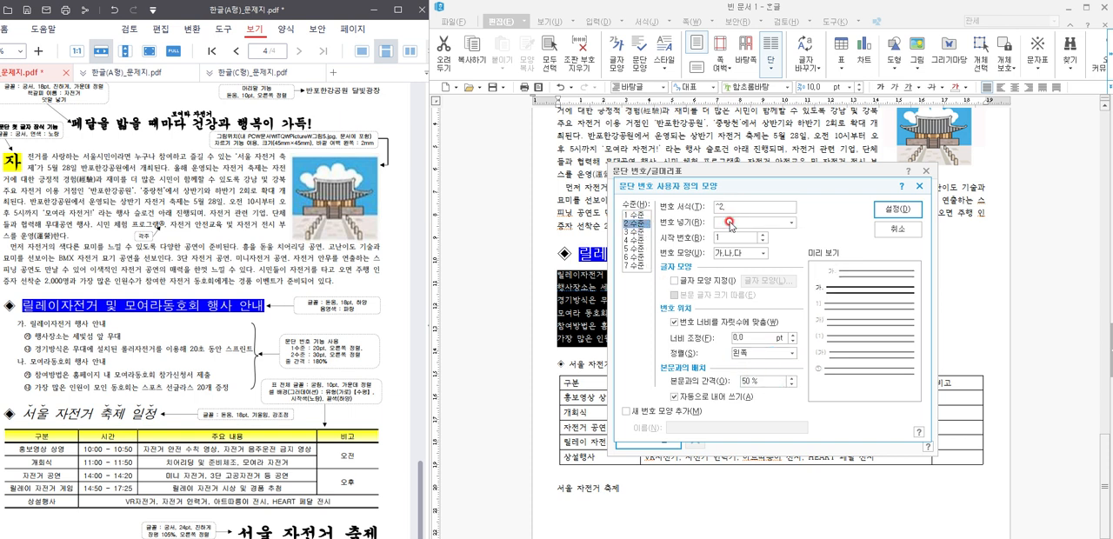
pyautogui.click(734, 253)
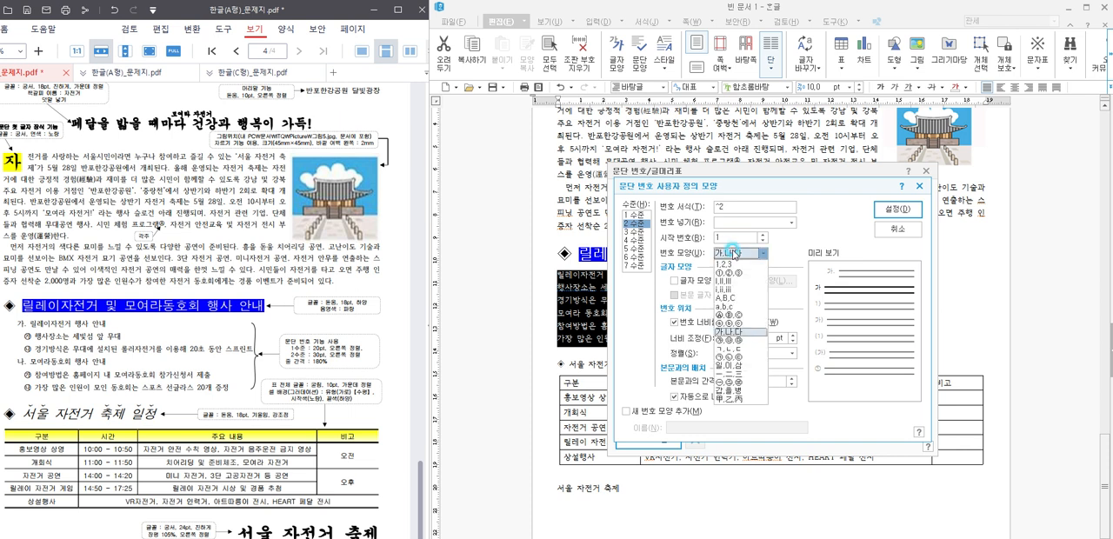
pyautogui.click(737, 340)
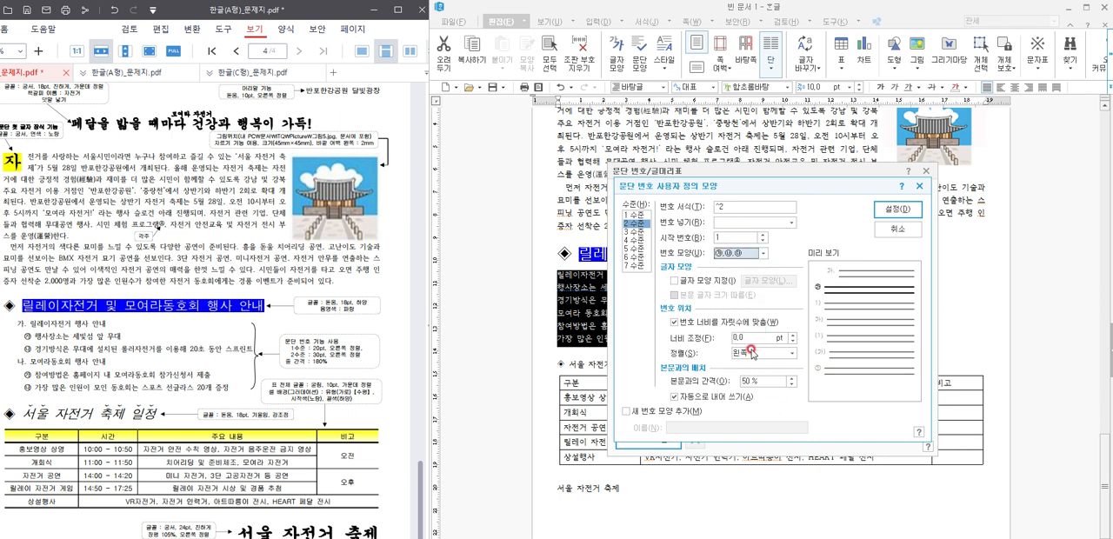
pyautogui.moveTo(751, 338); pyautogui.dragTo(727, 341)
pyautogui.write('30')
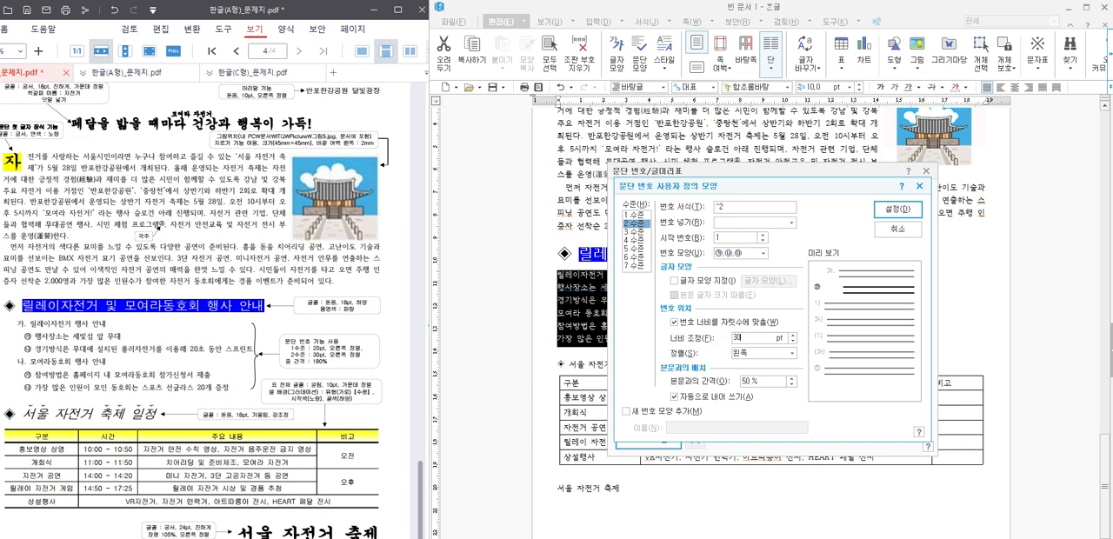
pyautogui.click(755, 353)
pyautogui.click(754, 381)
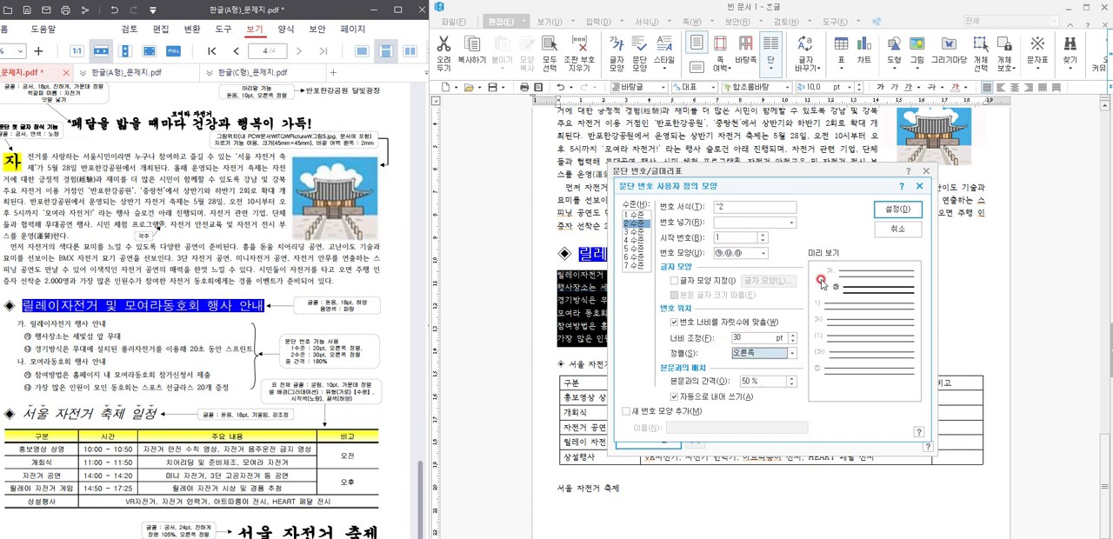
pyautogui.click(897, 210)
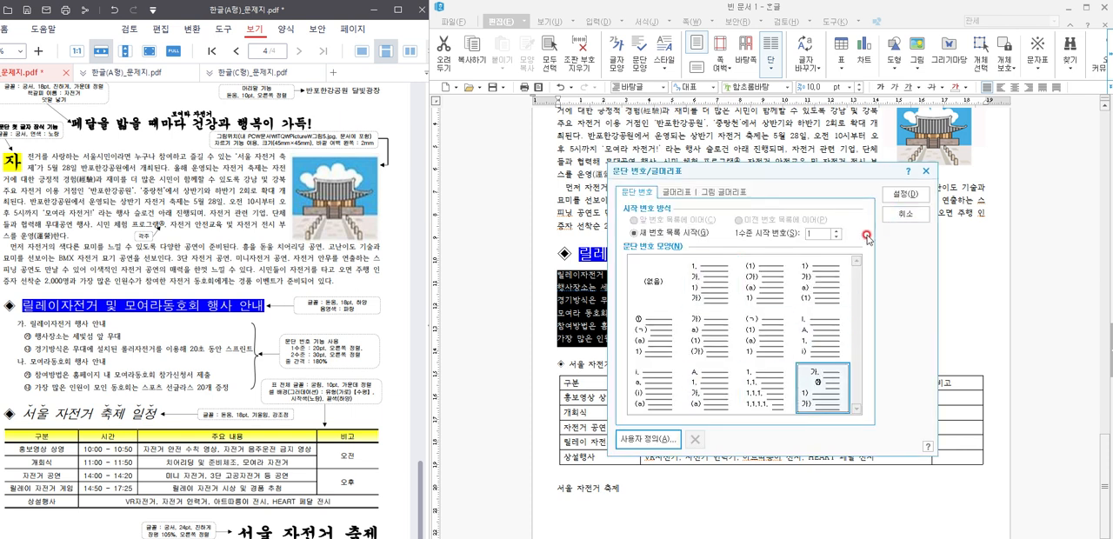
pyautogui.click(904, 193)
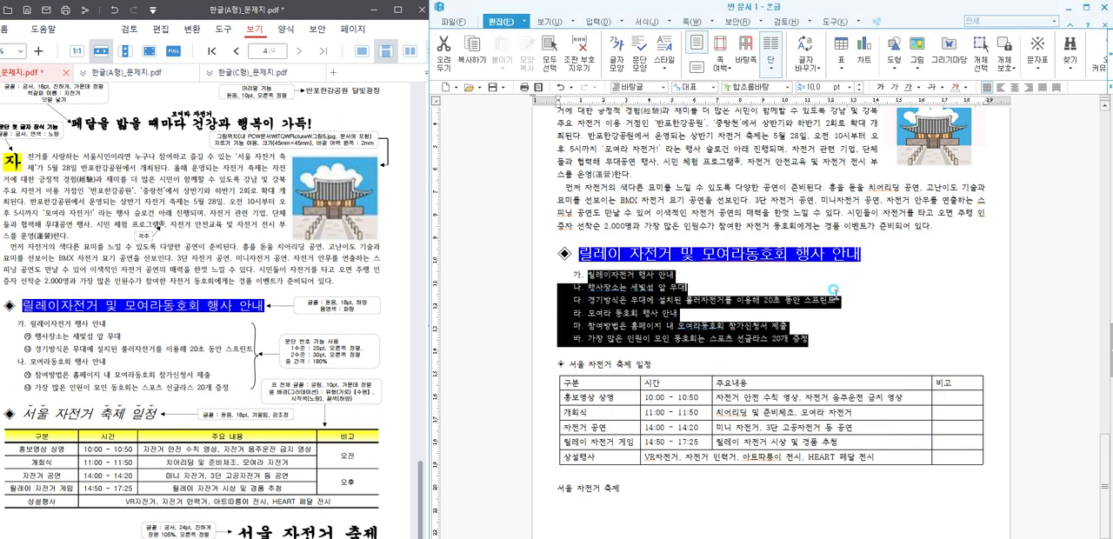
# Step: Demote the 행사장소 and 경기방식 lines to the second numbering level
pyautogui.click(700, 287)
pyautogui.moveTo(842, 300); pyautogui.dragTo(587, 287)
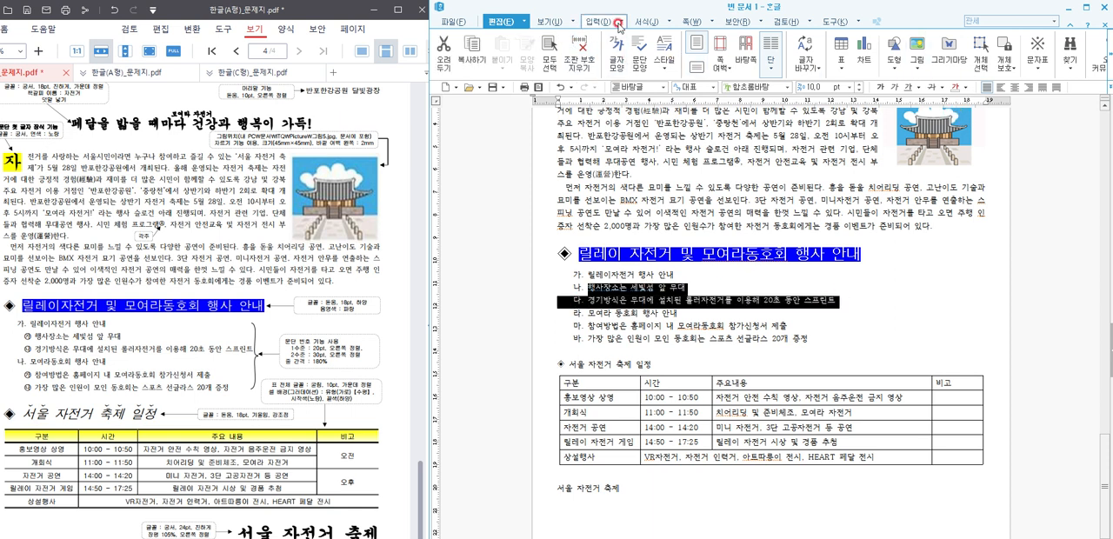
pyautogui.click(648, 21)
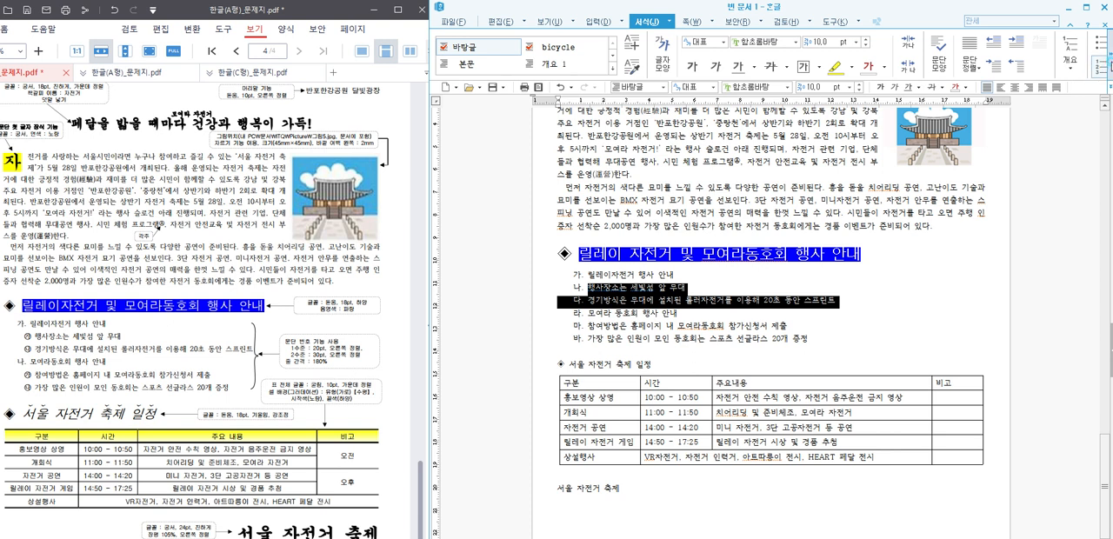
pyautogui.click(1106, 60)
pyautogui.click(1106, 63)
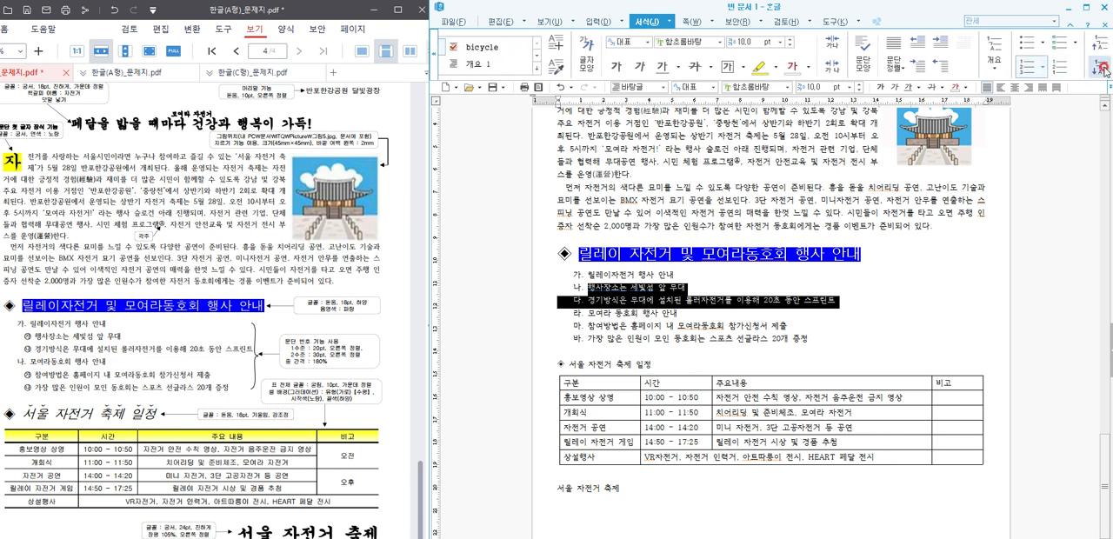
pyautogui.click(1102, 68)
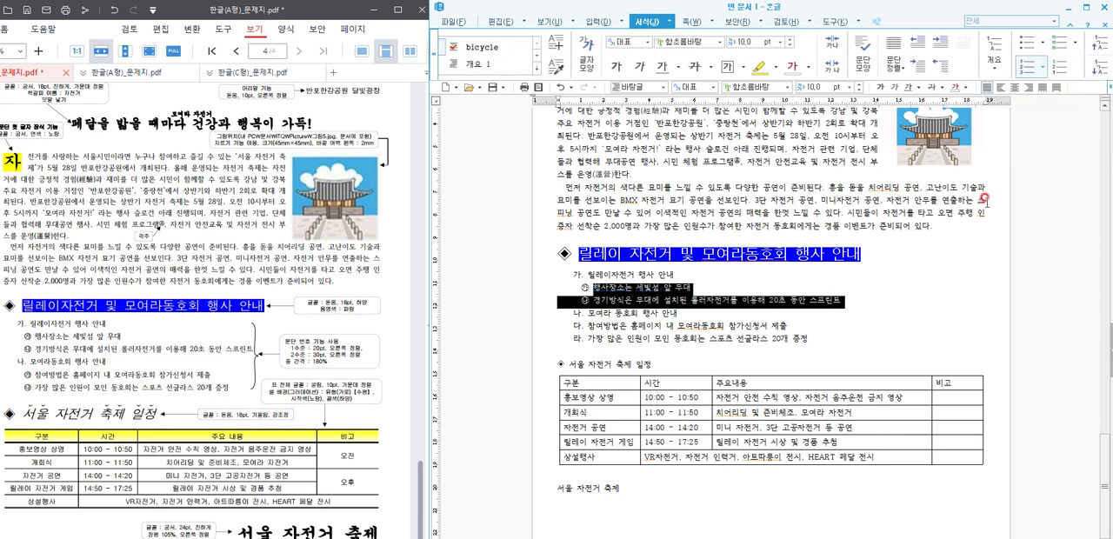
# Step: Demote the 참여방법 line and the 가장 많은 인원이 모인 동호회 line to the second numbering level
pyautogui.moveTo(846, 336); pyautogui.dragTo(587, 324)
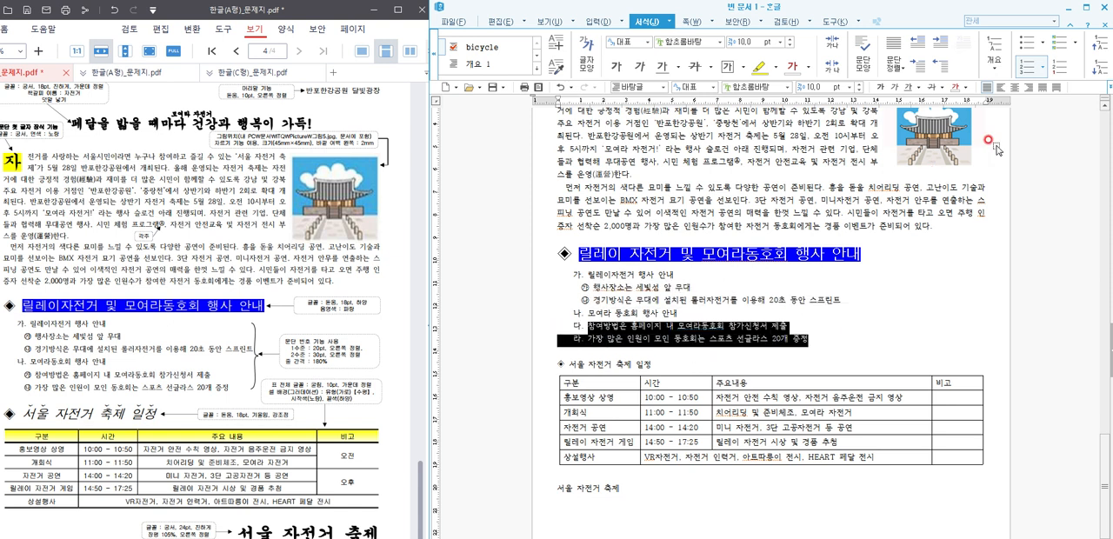
pyautogui.click(1097, 65)
pyautogui.click(820, 324)
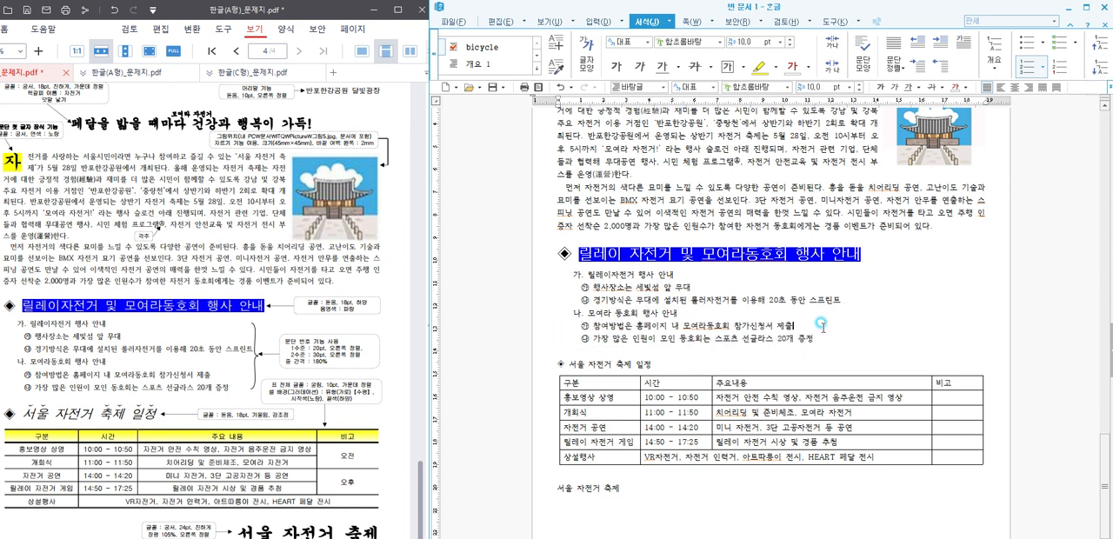
# Step: Set the line spacing of all six numbered list lines to 180 %
pyautogui.moveTo(816, 339); pyautogui.dragTo(574, 274)
pyautogui.click(1109, 87)
pyautogui.click(1100, 100)
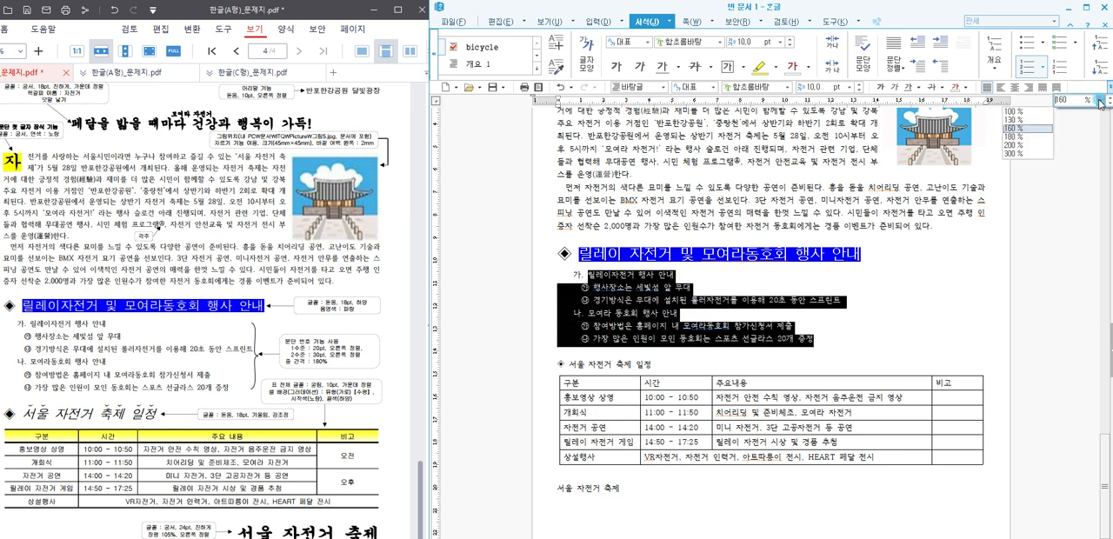
pyautogui.click(1015, 136)
pyautogui.click(889, 322)
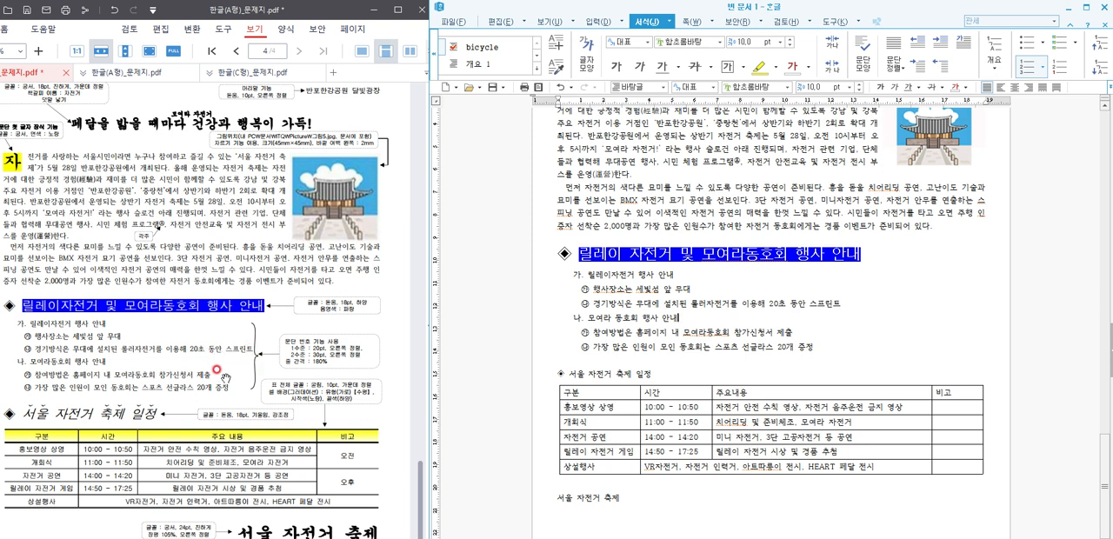
# Step: Format the ◈ 서울 자전거 축제 일정 heading line above the table in 돋움 18 pt
pyautogui.scroll(-1, 362, 358)
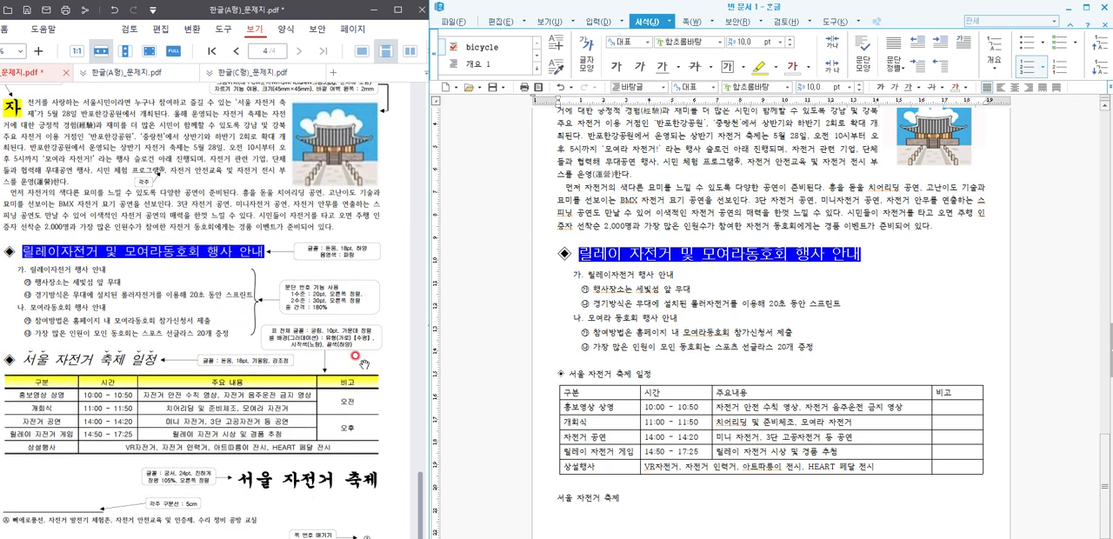
pyautogui.scroll(-2, 661, 429)
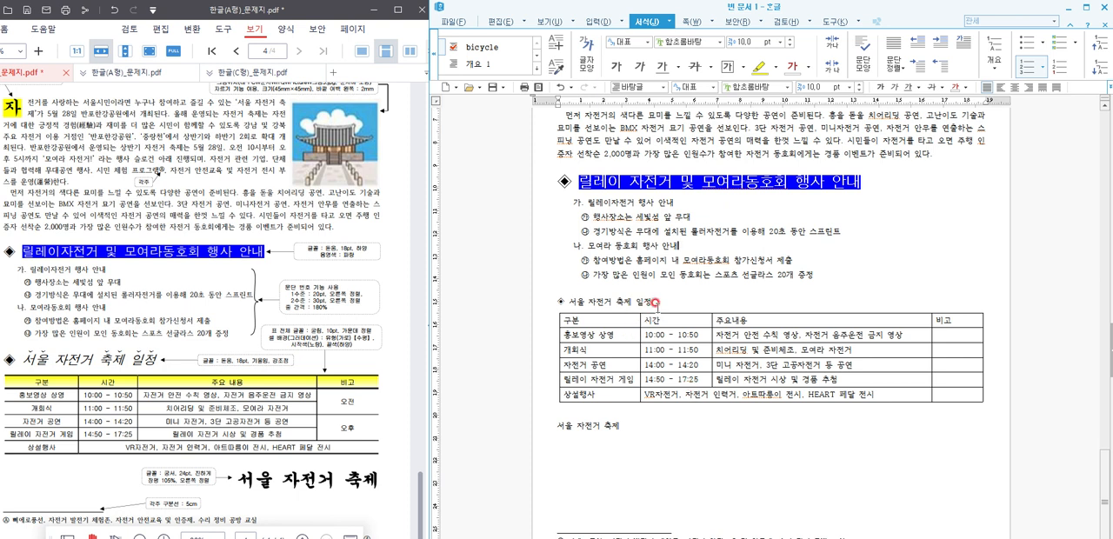
pyautogui.moveTo(655, 302); pyautogui.dragTo(470, 302)
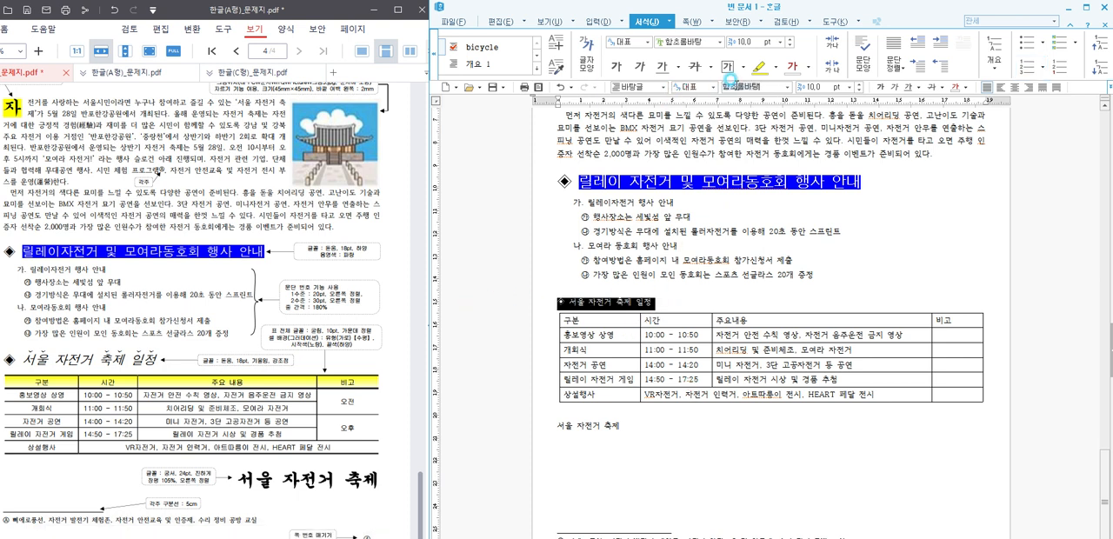
pyautogui.click(731, 85)
pyautogui.write('돋움')
pyautogui.press('Return')
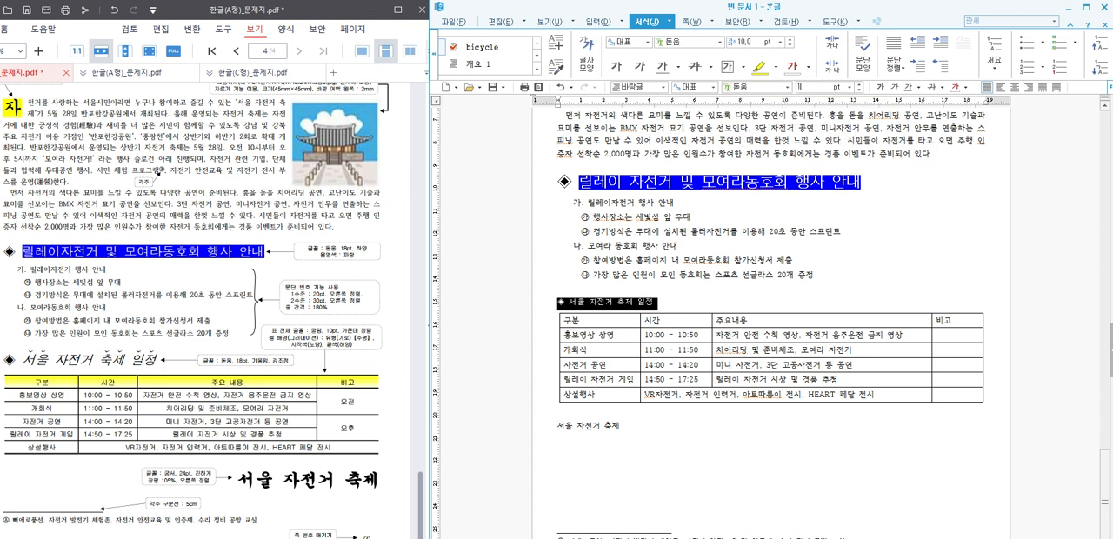
pyautogui.click(800, 87)
pyautogui.write('18')
pyautogui.press('Return')
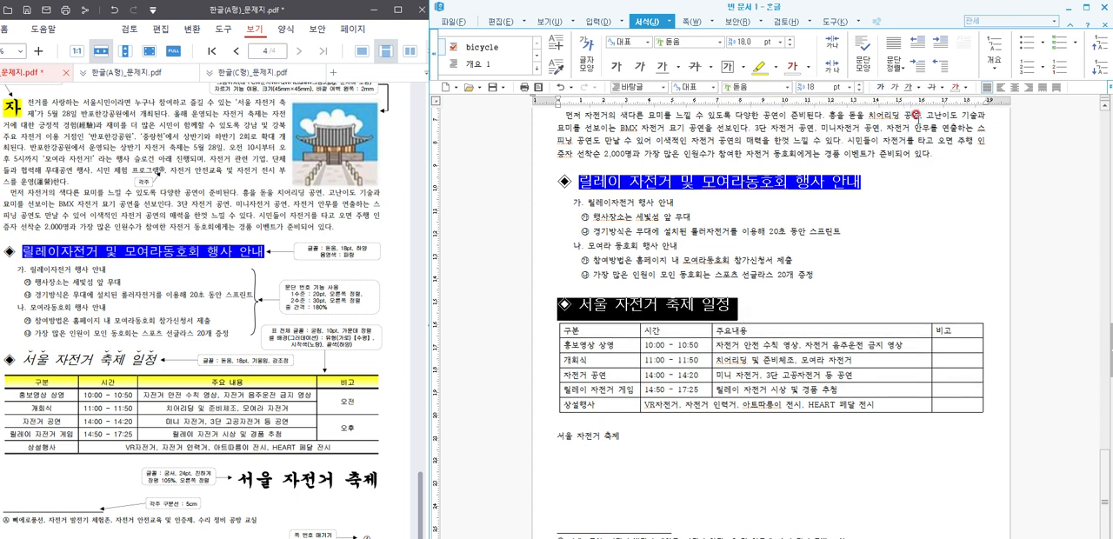
# Step: Italicize the 서울 자전거 축제 일정 heading text, leaving out the ◈ symbol
pyautogui.click(753, 299)
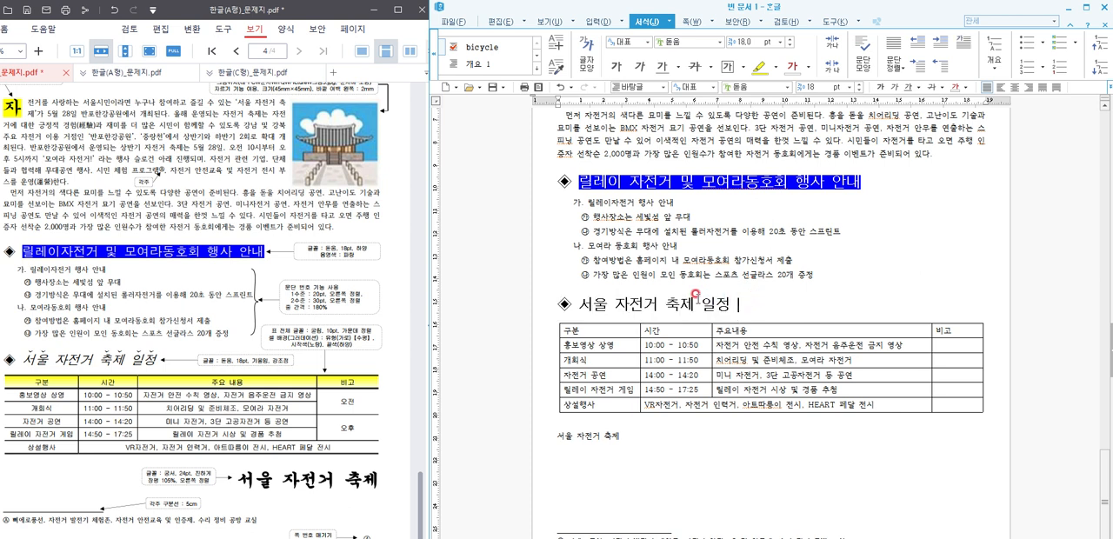
pyautogui.moveTo(574, 297); pyautogui.dragTo(755, 297)
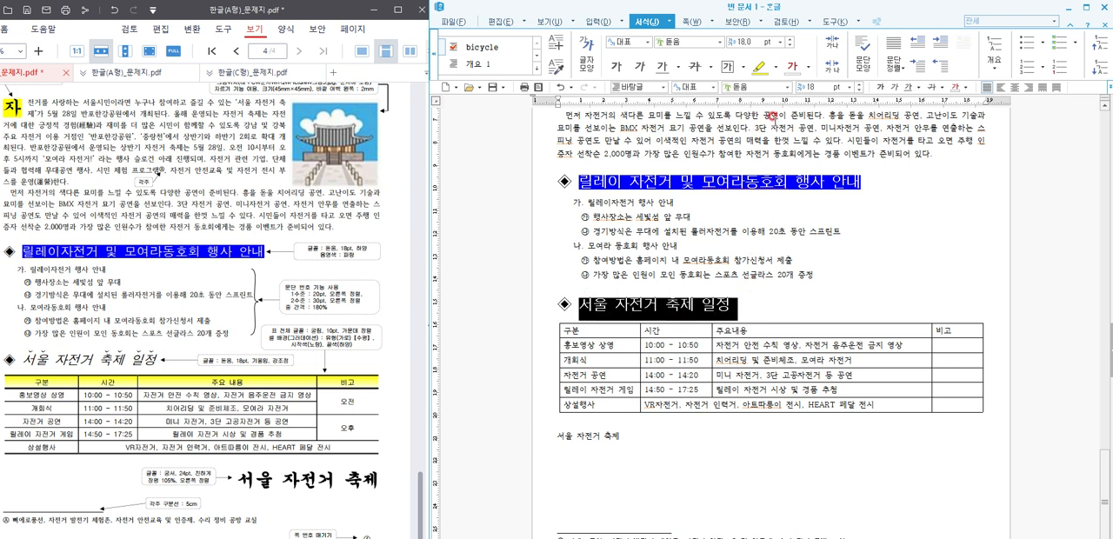
pyautogui.click(887, 92)
# Step: Put the ˇ emphasis mark over the word 서울 in the 서울 자전거 축제 일정 heading
pyautogui.moveTo(739, 304); pyautogui.dragTo(676, 308)
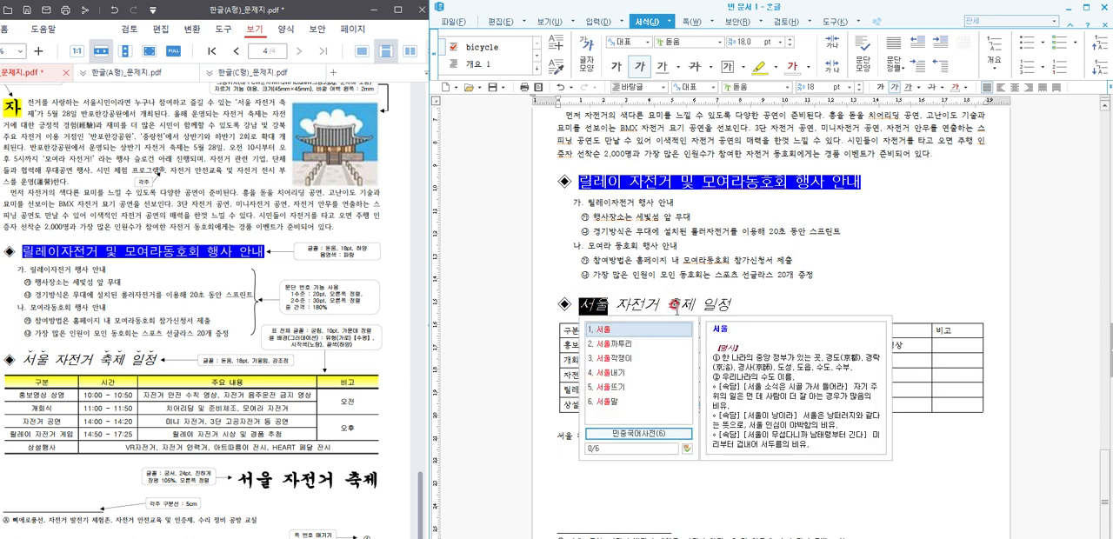
pyautogui.hotkey('alt', 'l')
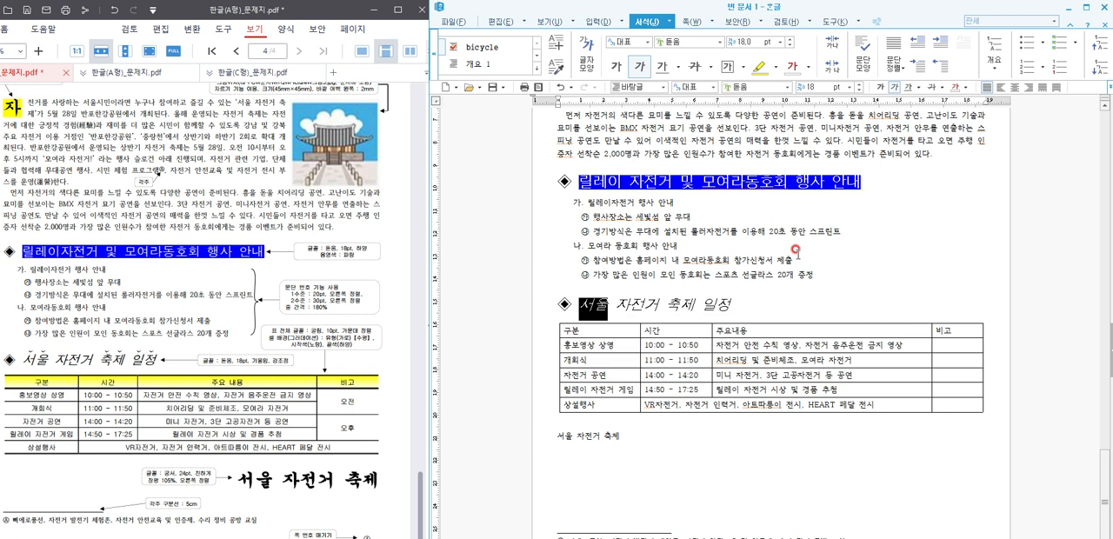
pyautogui.click(662, 208)
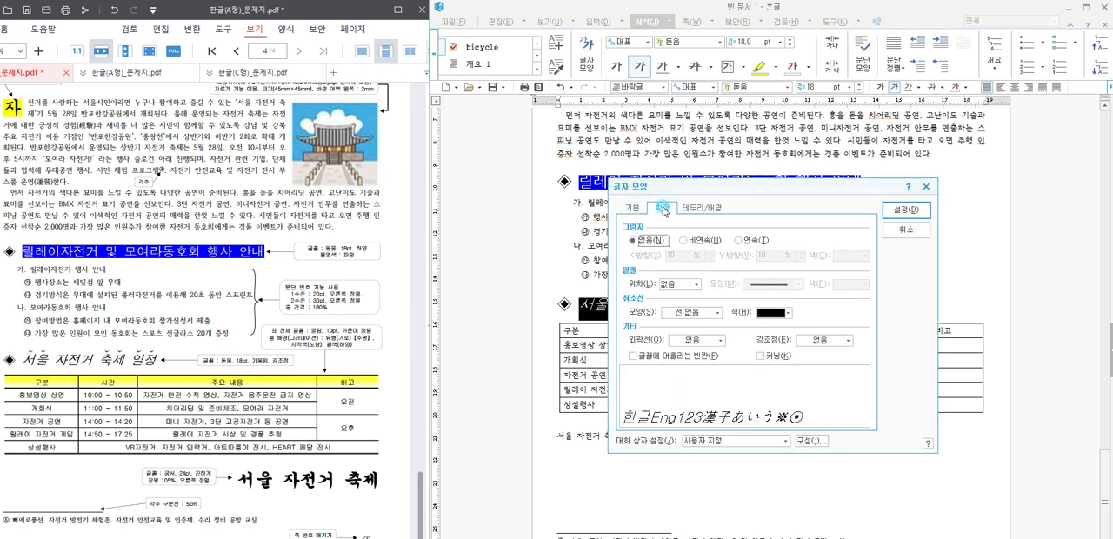
pyautogui.click(815, 341)
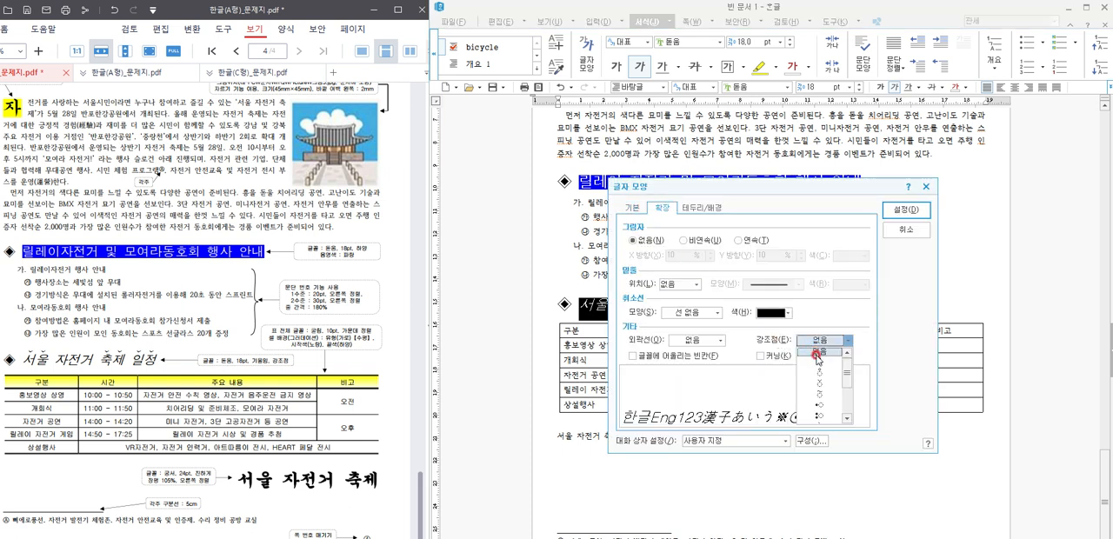
pyautogui.click(821, 380)
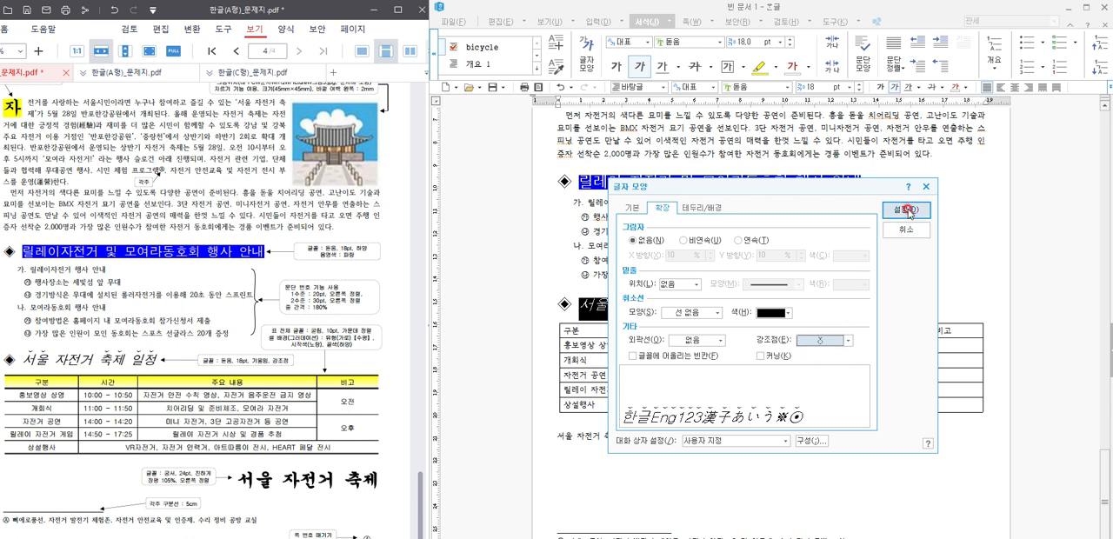
pyautogui.click(904, 209)
pyautogui.click(799, 285)
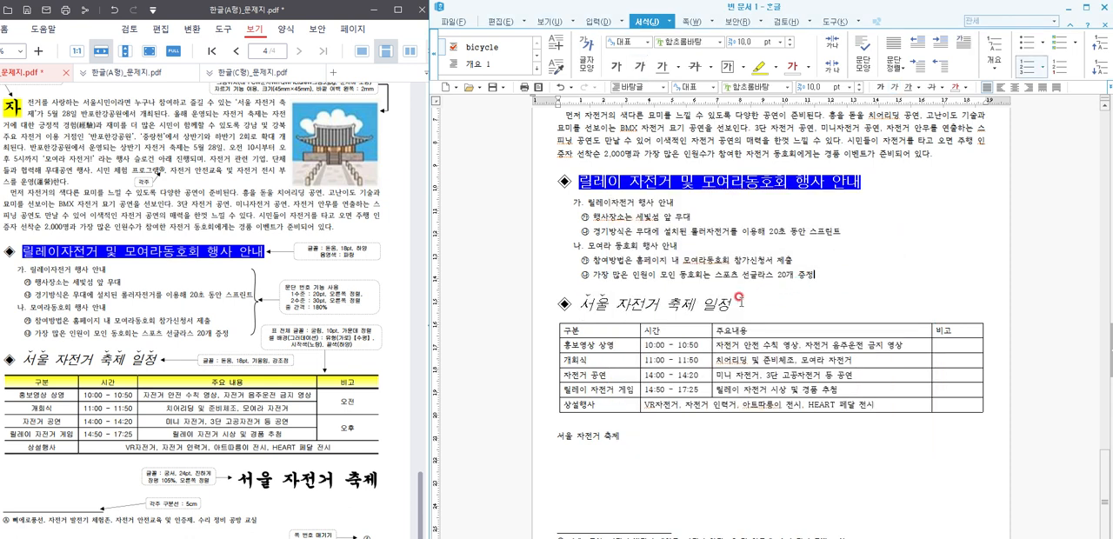
# Step: Put the same ˇ emphasis mark over the words 축제 일정 in the table heading
pyautogui.moveTo(665, 303); pyautogui.dragTo(744, 305)
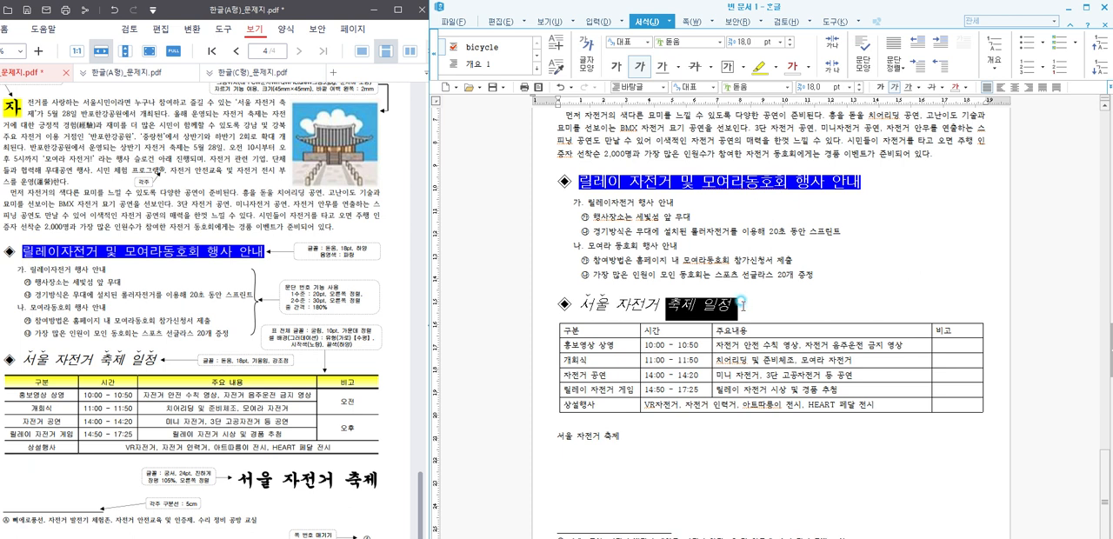
pyautogui.hotkey('alt', 'l')
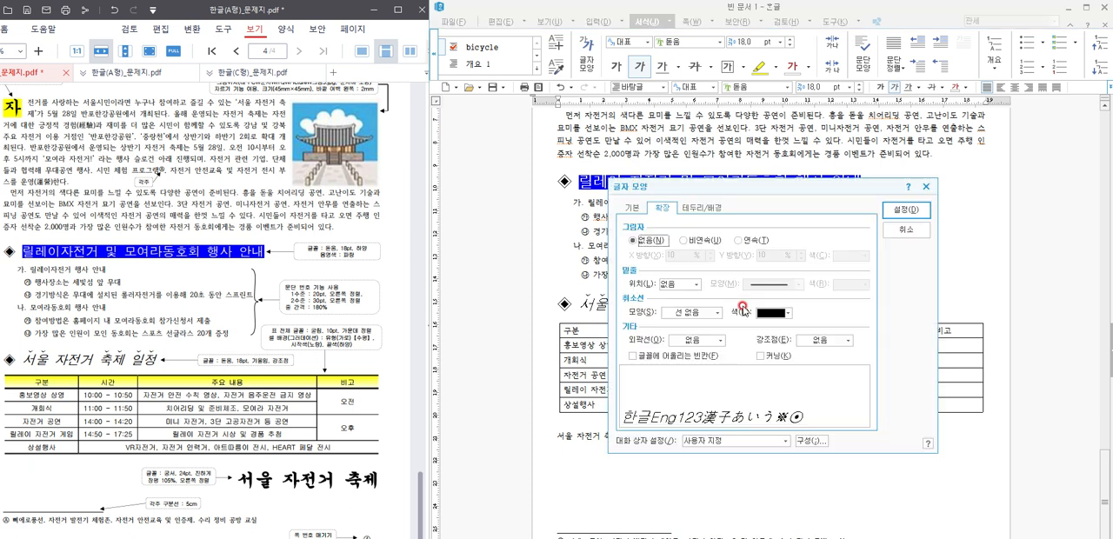
pyautogui.click(845, 340)
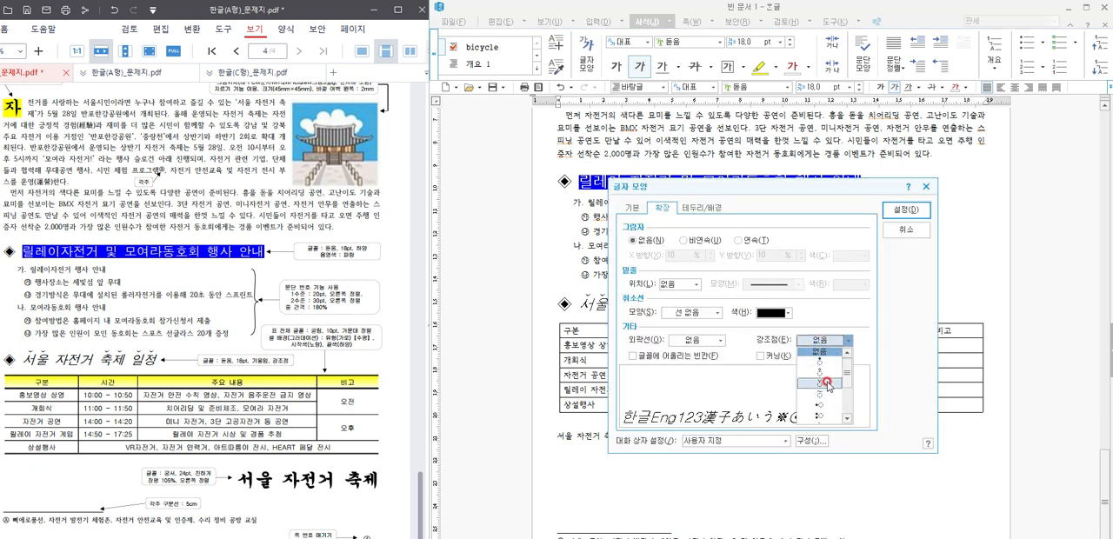
pyautogui.click(824, 370)
pyautogui.click(906, 209)
pyautogui.click(898, 281)
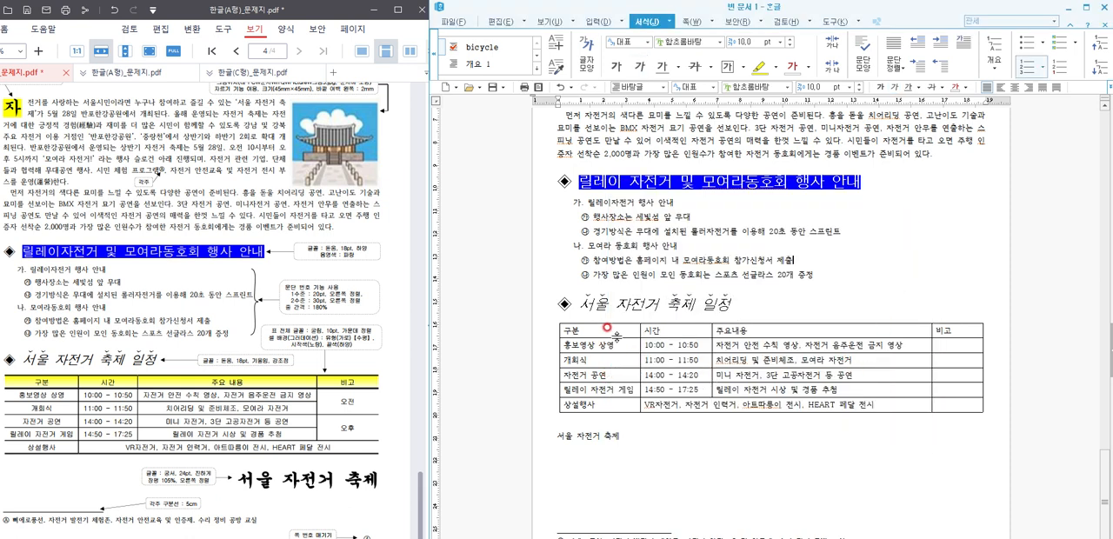
# Step: Set all cells of the schedule table to the 굴림 font with centred text, and increase the row heights slightly
pyautogui.moveTo(617, 332); pyautogui.dragTo(955, 405)
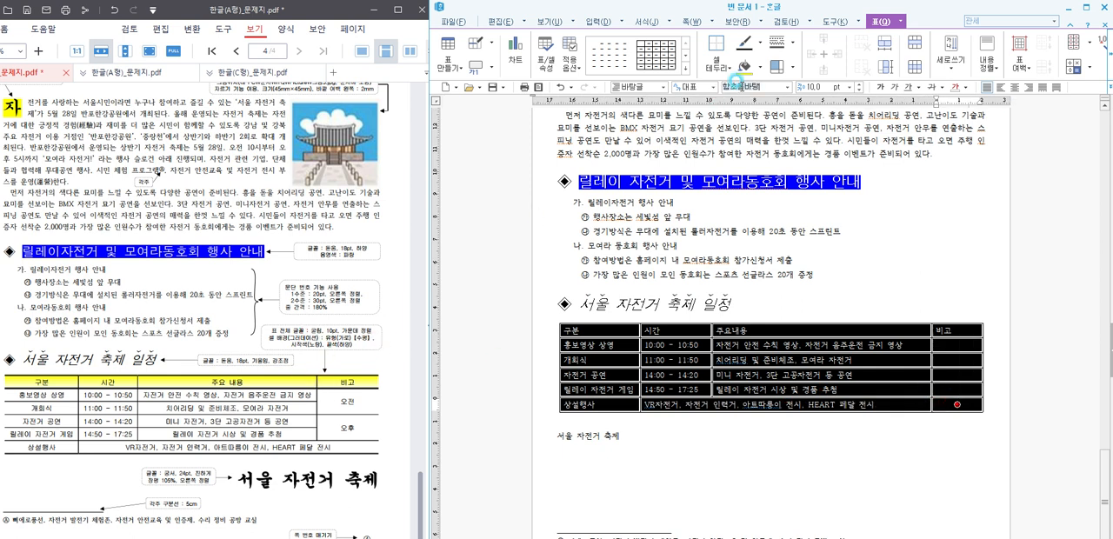
pyautogui.write('굴림')
pyautogui.press('Return')
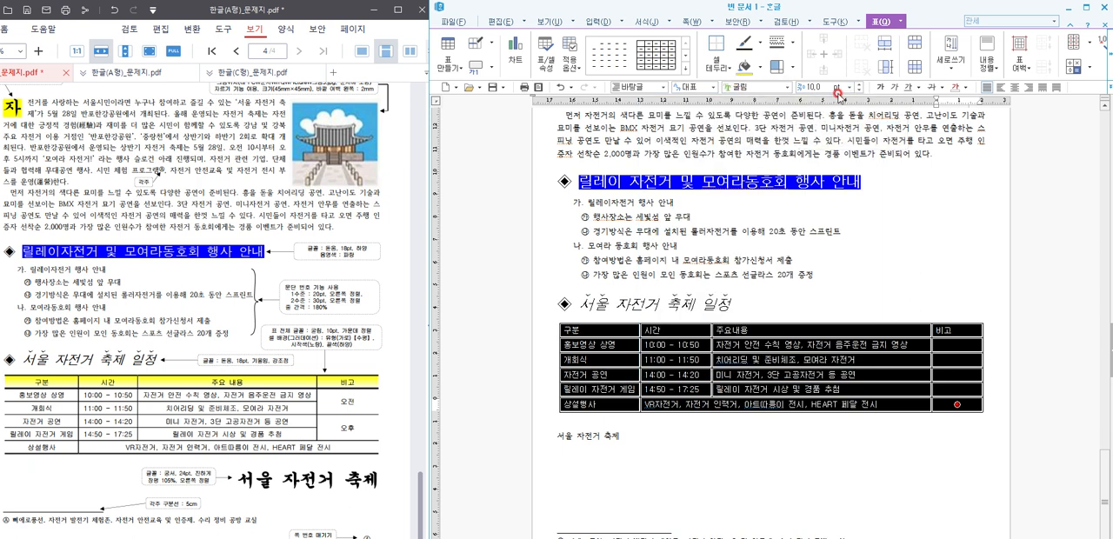
pyautogui.click(1015, 87)
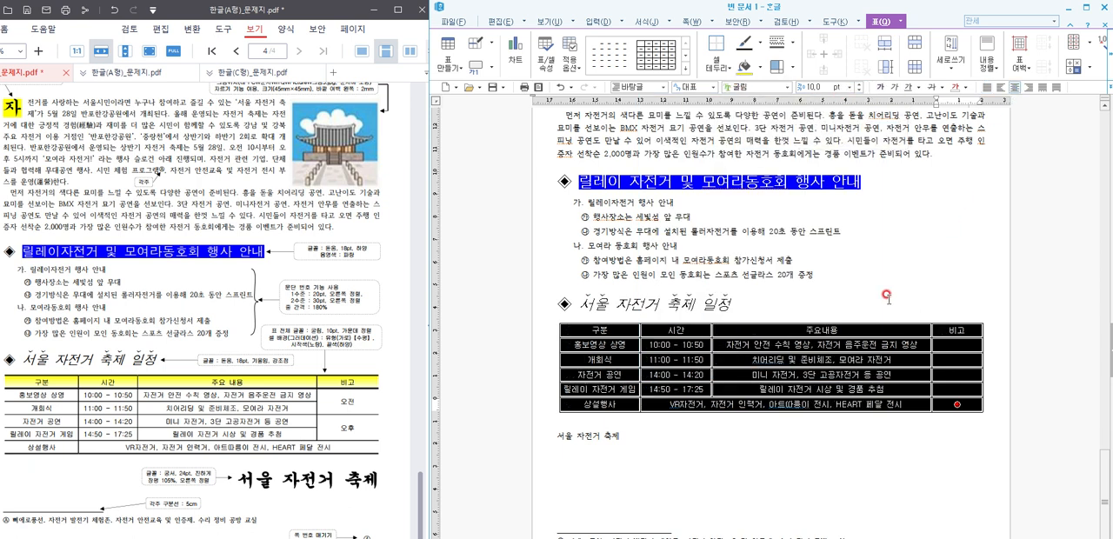
pyautogui.hotkey('ctrl', 'Down')
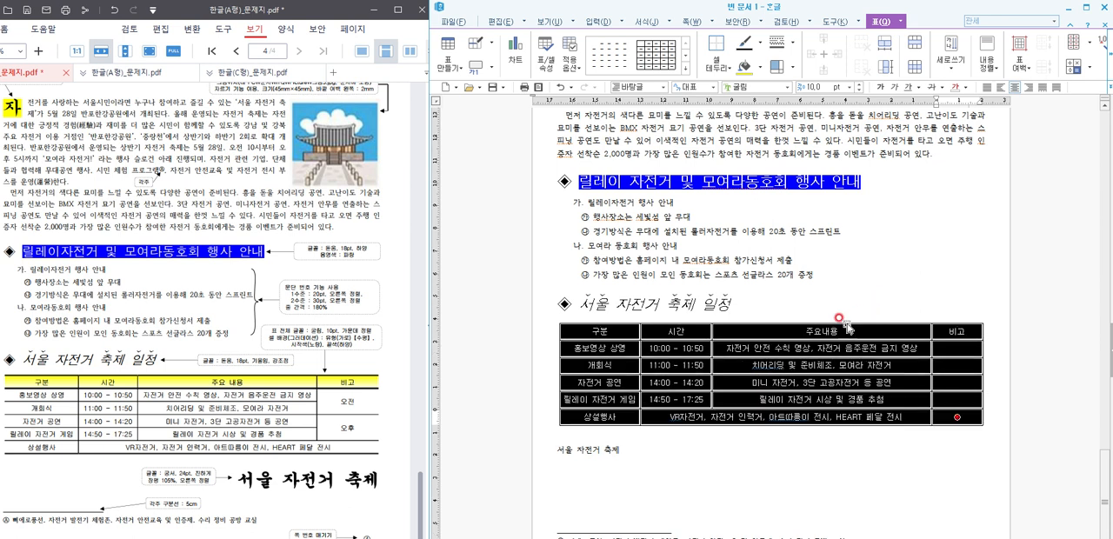
# Step: Remove the left and right outer borders of the whole schedule table
pyautogui.press('l')
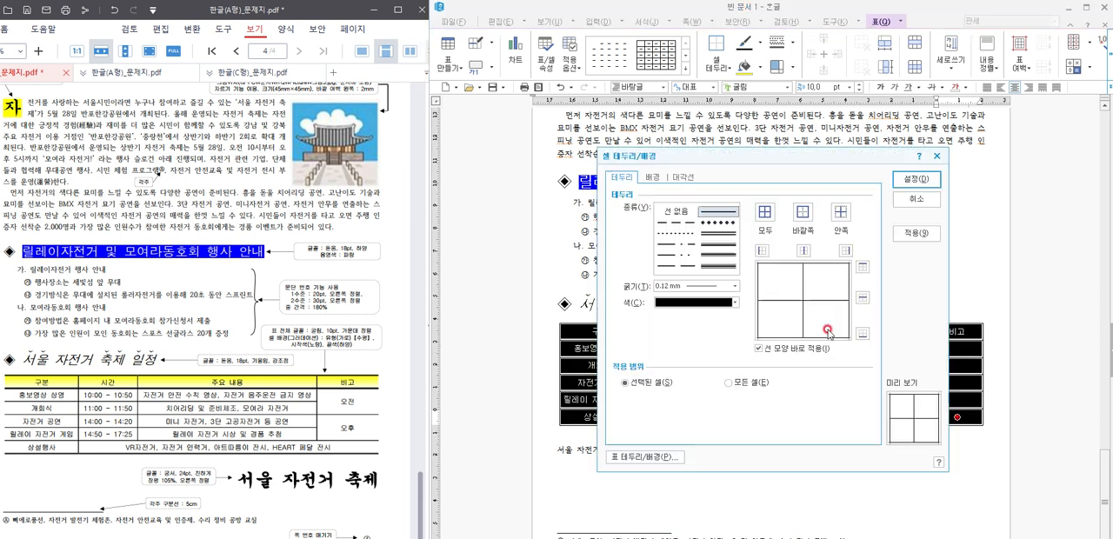
pyautogui.click(676, 212)
pyautogui.click(762, 250)
pyautogui.click(845, 250)
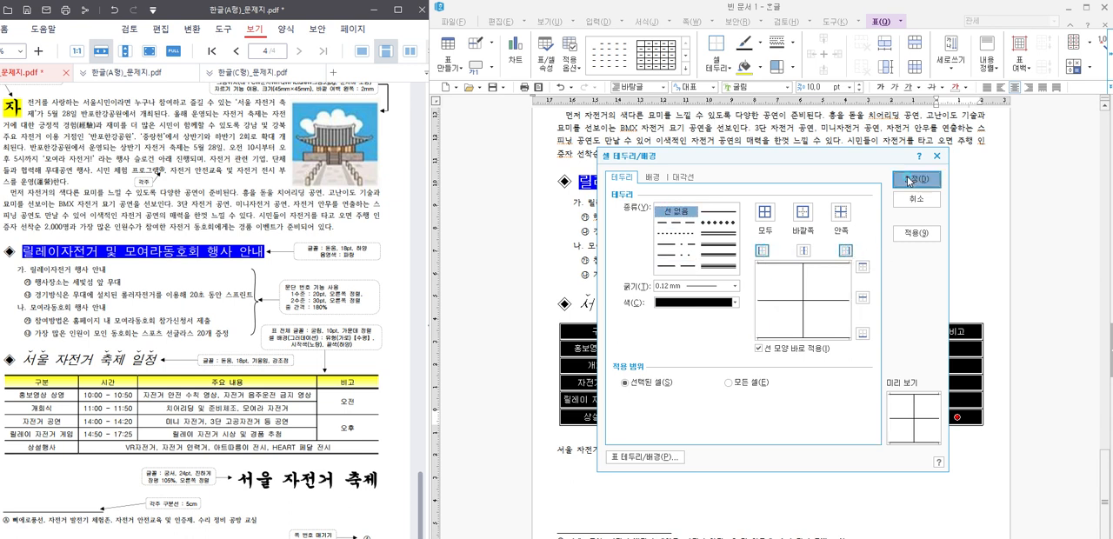
pyautogui.click(916, 178)
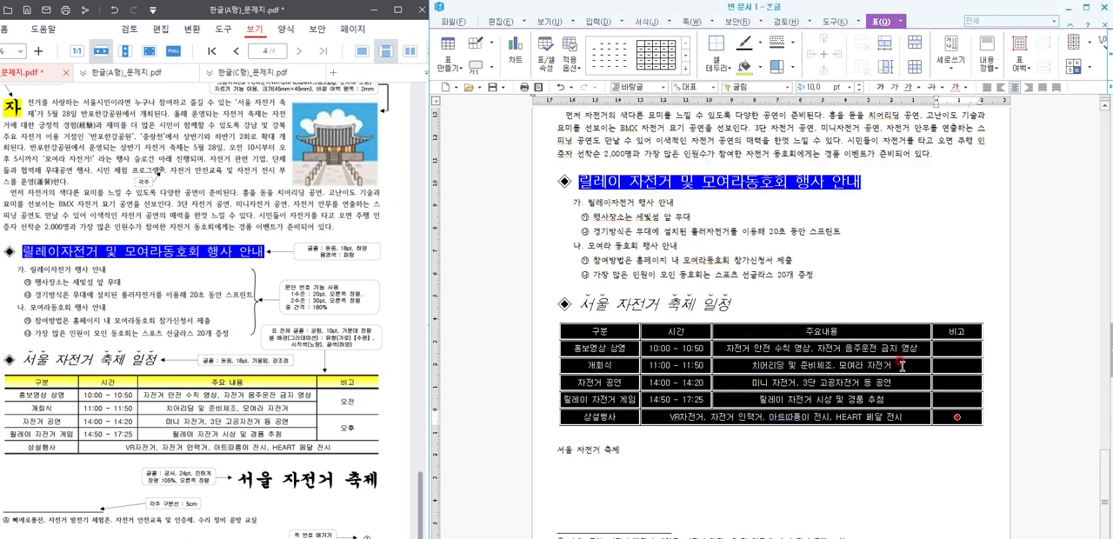
# Step: Apply a double line to the top and bottom outer borders of the schedule table
pyautogui.press('l')
pyautogui.click(717, 235)
pyautogui.click(862, 266)
pyautogui.click(862, 333)
pyautogui.click(916, 178)
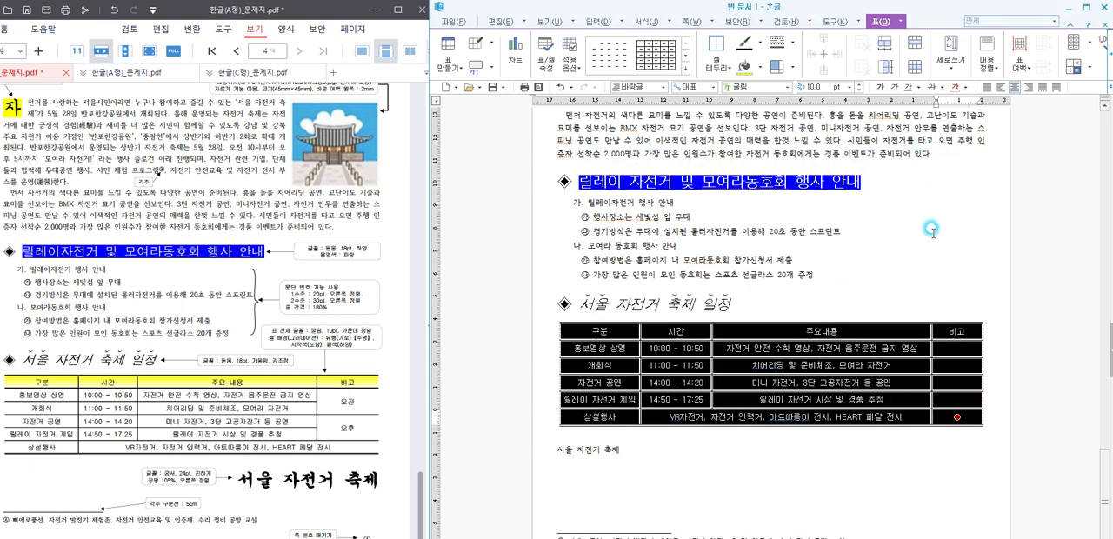
pyautogui.click(930, 228)
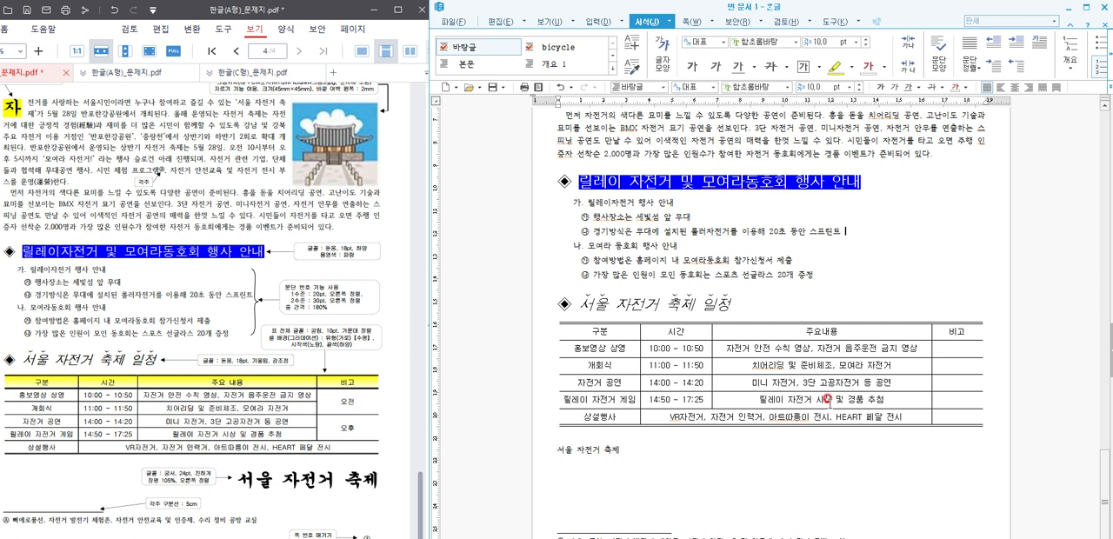
# Step: Set a 0.5 mm double line as the bottom border of the table's header row
pyautogui.moveTo(625, 330); pyautogui.dragTo(946, 331)
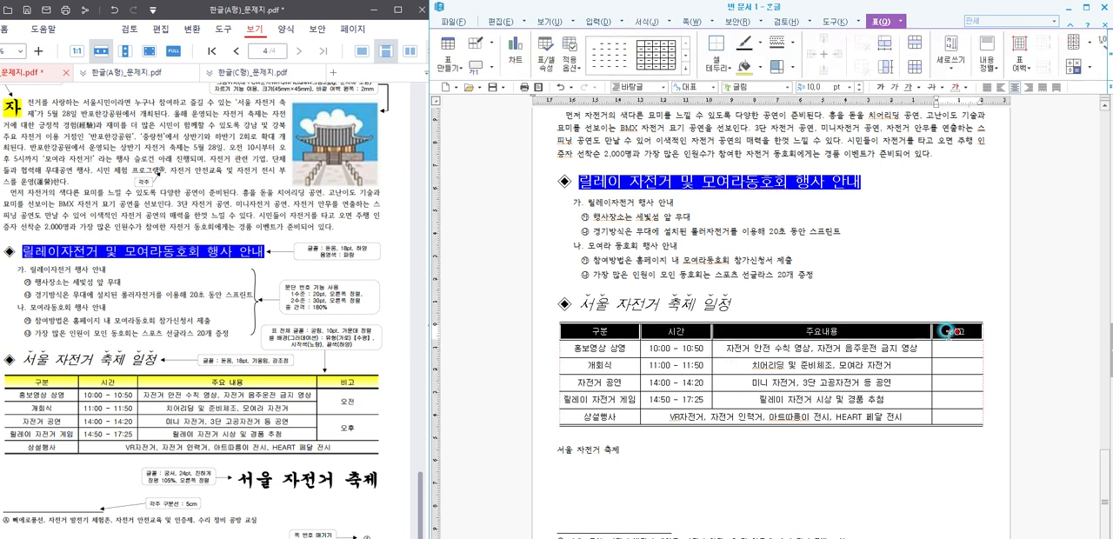
pyautogui.press('l')
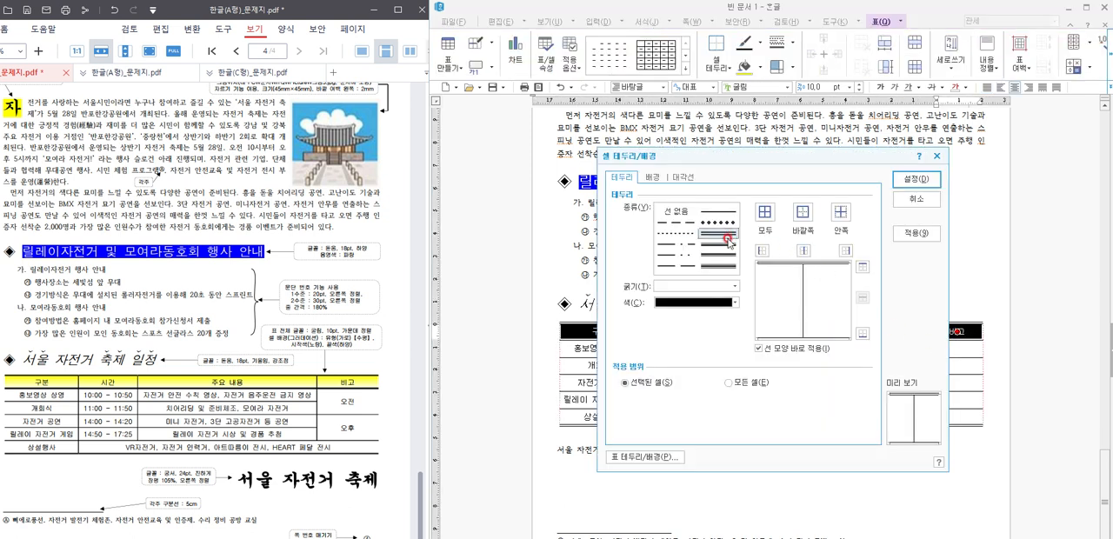
pyautogui.click(861, 335)
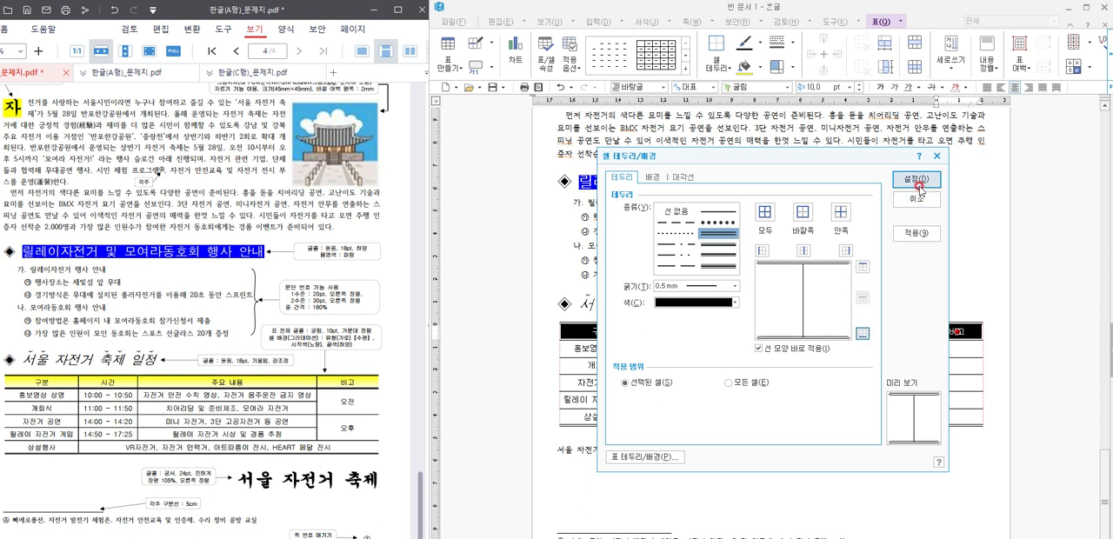
# Step: Fill the table's header row with a horizontal (수평) gradient from white to yellow
pyautogui.click(653, 179)
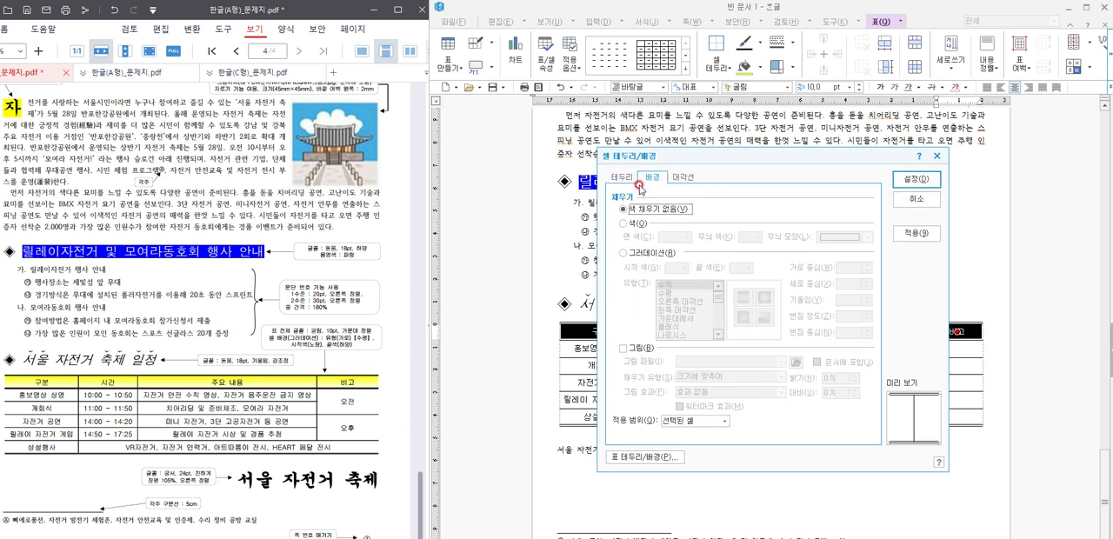
pyautogui.click(631, 260)
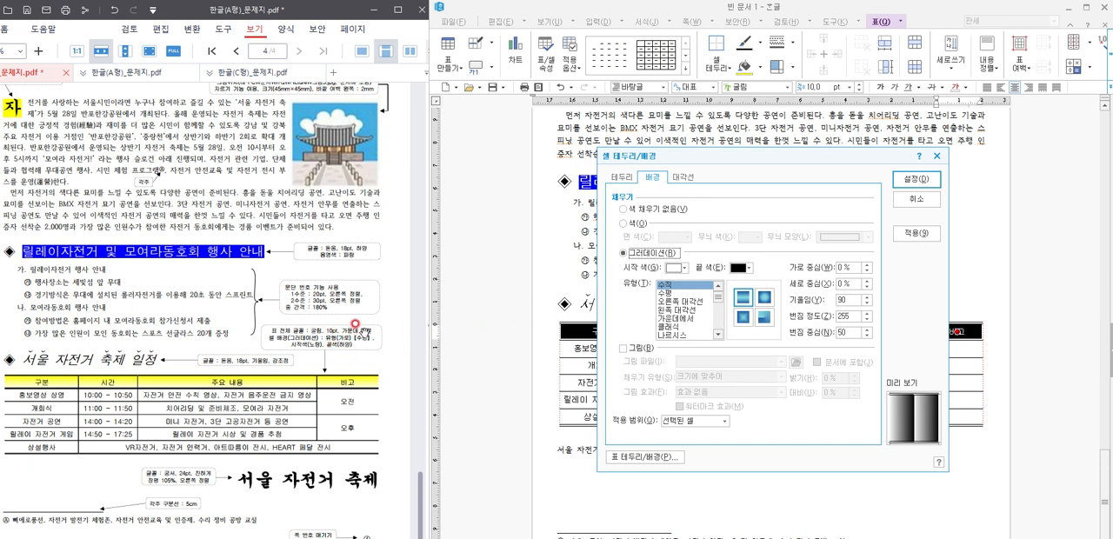
pyautogui.click(739, 269)
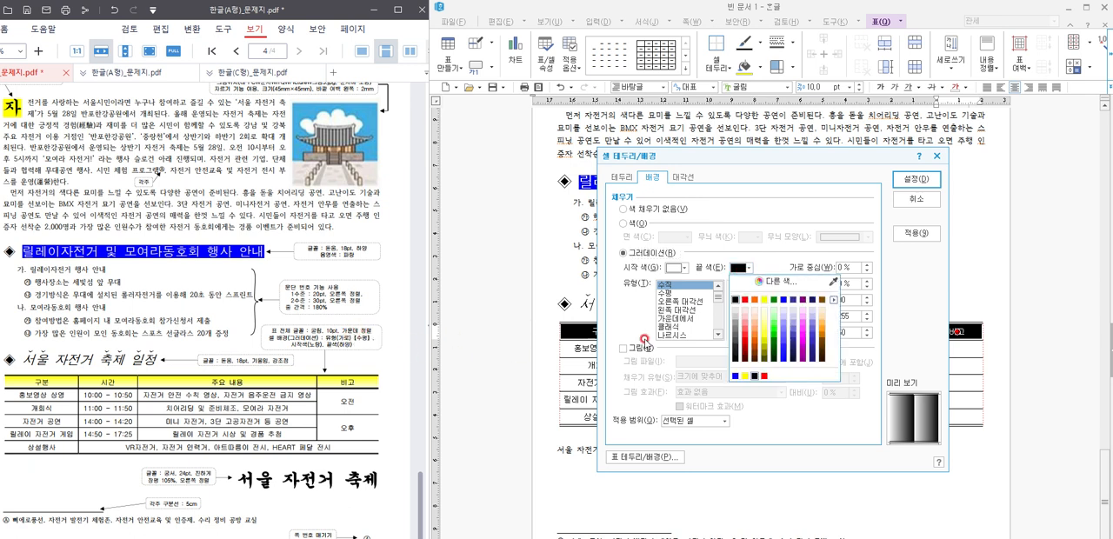
pyautogui.click(766, 299)
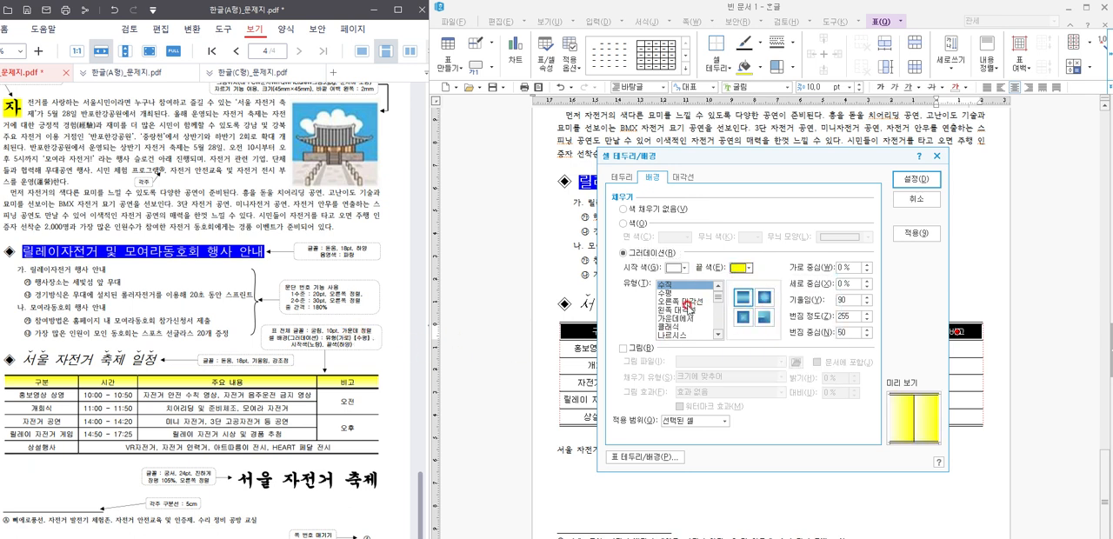
pyautogui.click(916, 179)
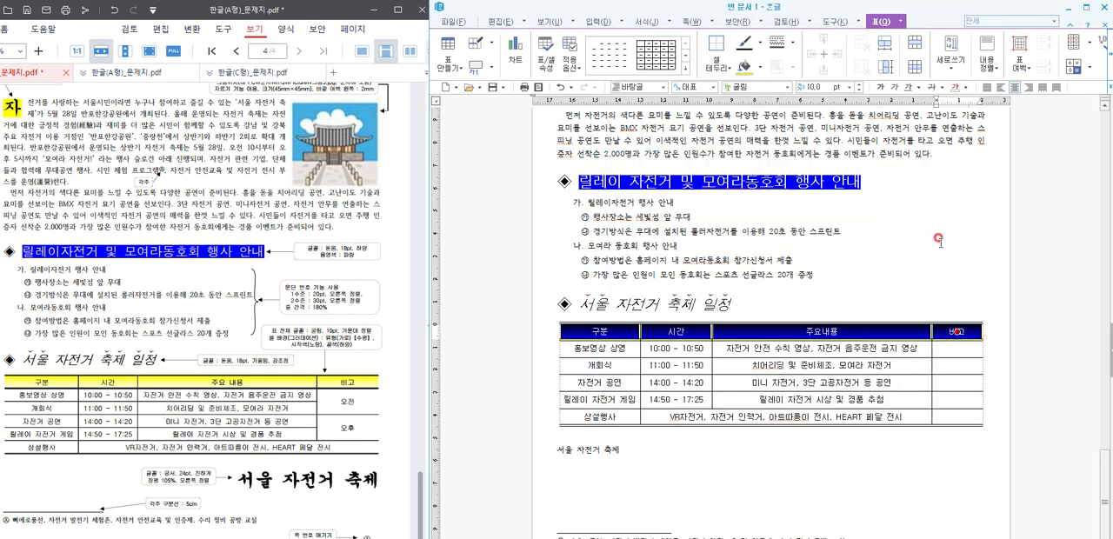
pyautogui.click(938, 238)
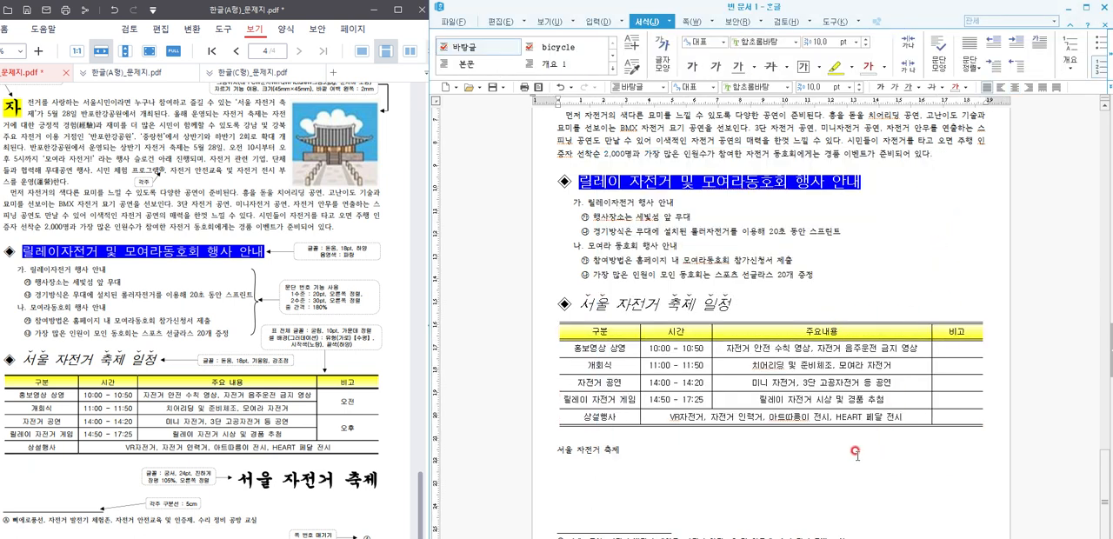
# Step: Enter 오전 and 오후 in the 비고 column, merging the first two body cells for 오전 and the following two for 오후
pyautogui.click(965, 352)
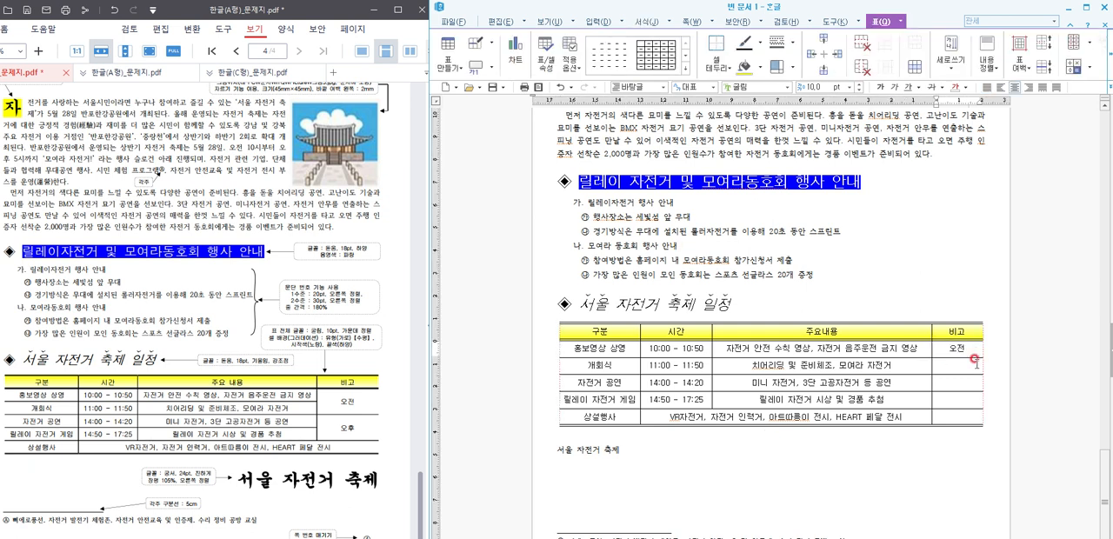
pyautogui.moveTo(962, 348); pyautogui.dragTo(956, 398)
pyautogui.press('m')
pyautogui.press('m')
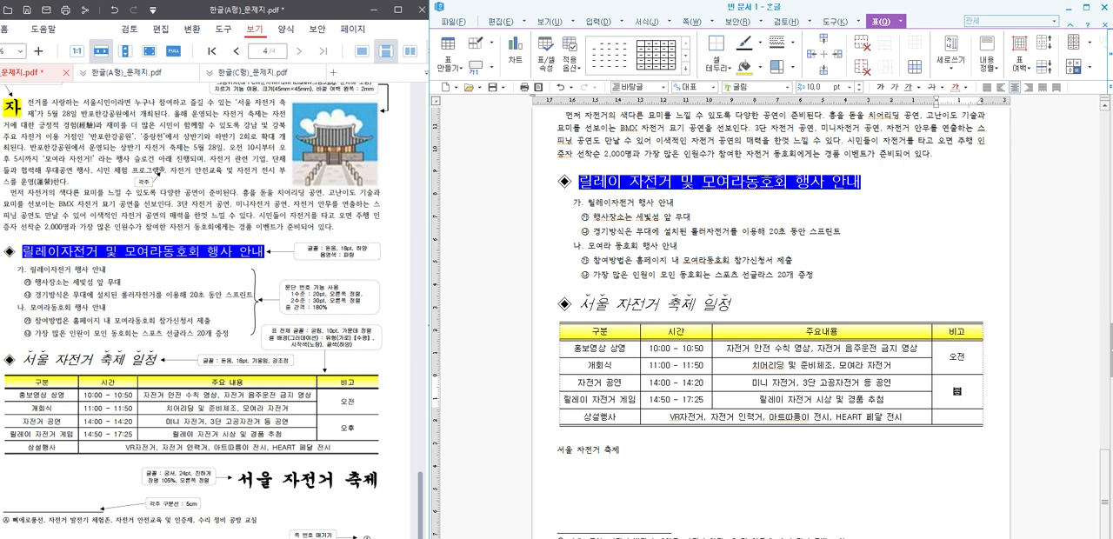
pyautogui.click(838, 439)
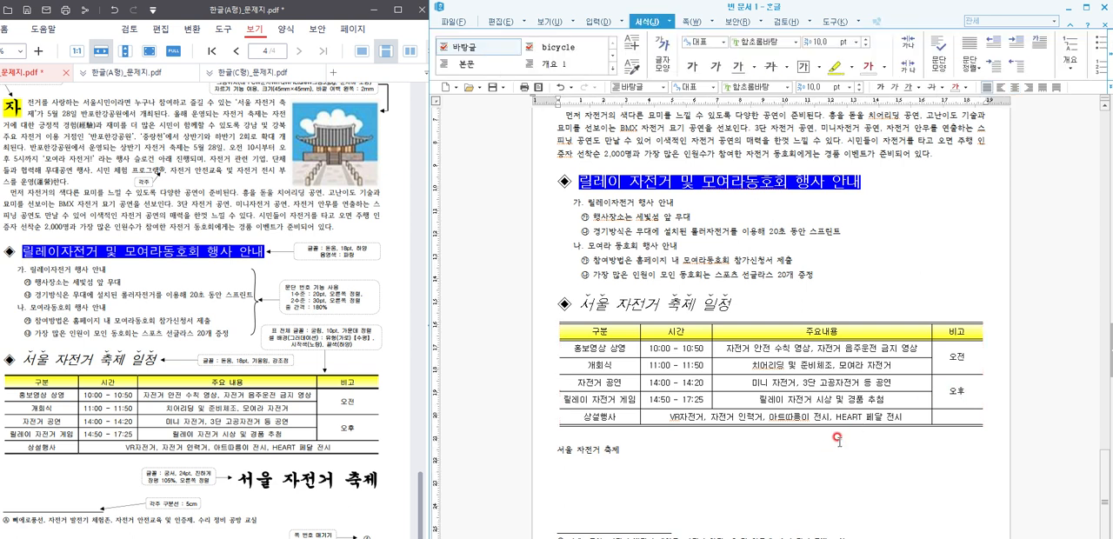
# Step: Format the closing line 서울 자전거 축제 as bold 24 pt 궁서 with 105% character width (장평), aligned right
pyautogui.moveTo(637, 459); pyautogui.dragTo(517, 457)
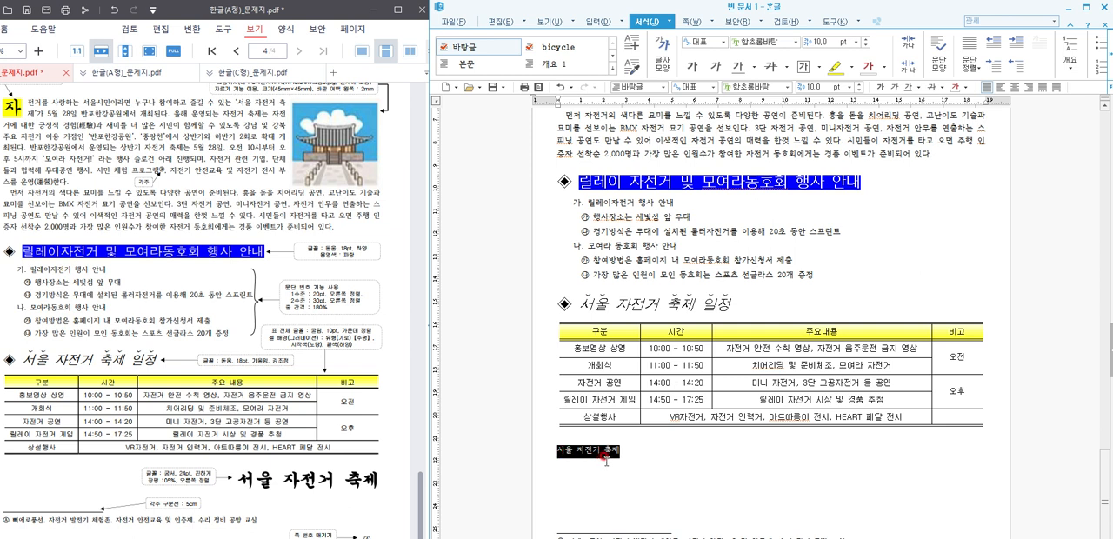
pyautogui.hotkey('alt', 'l')
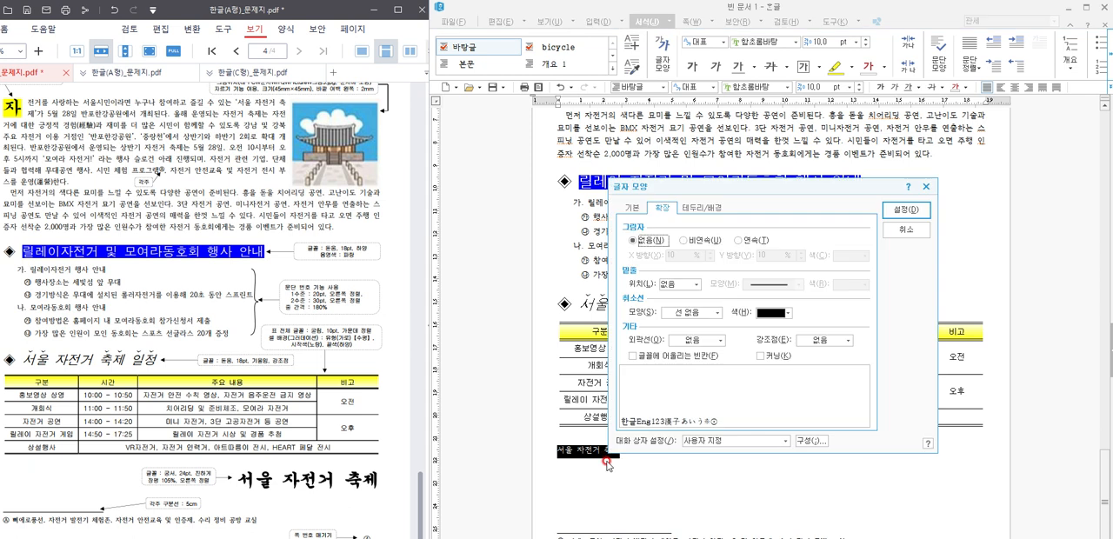
pyautogui.click(632, 207)
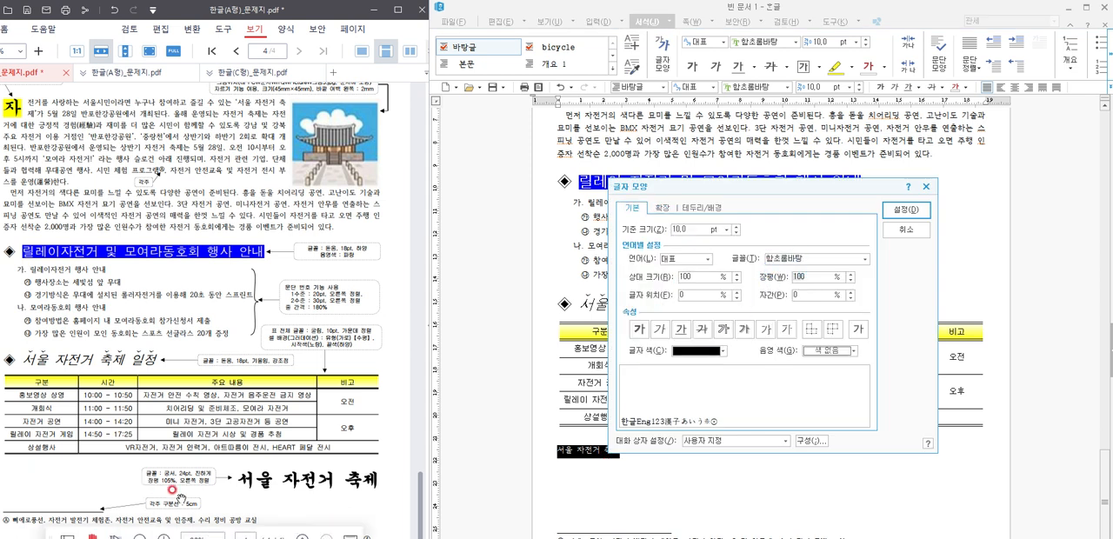
pyautogui.write('105')
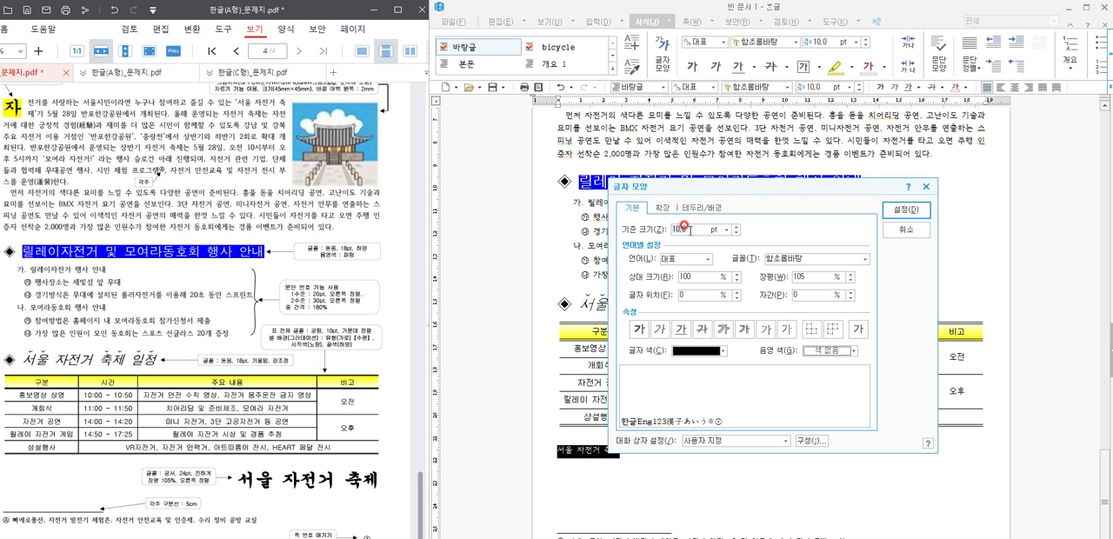
pyautogui.write('24')
pyautogui.click(780, 252)
pyautogui.write('궁서')
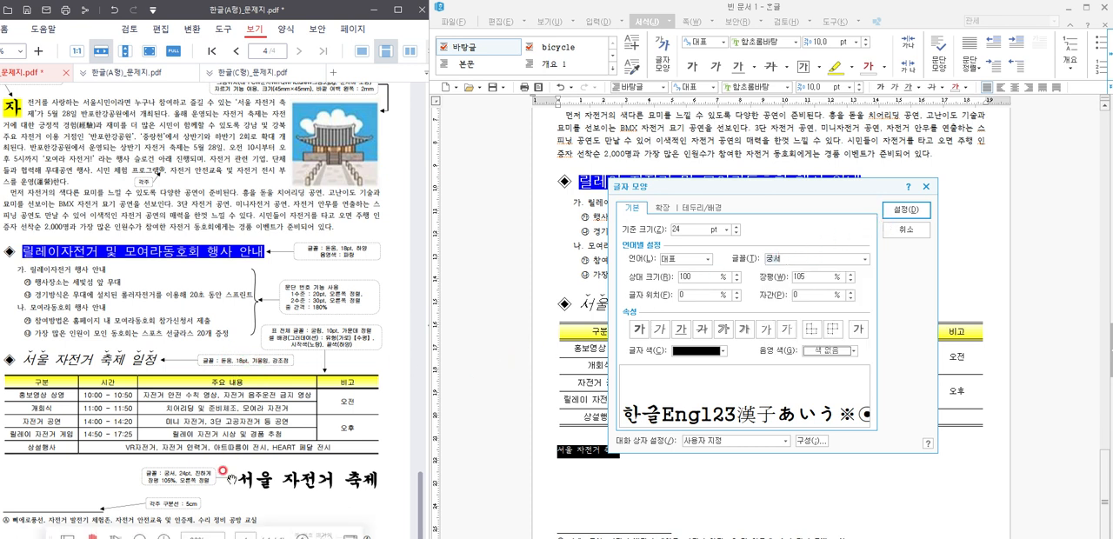
pyautogui.click(639, 329)
pyautogui.click(904, 211)
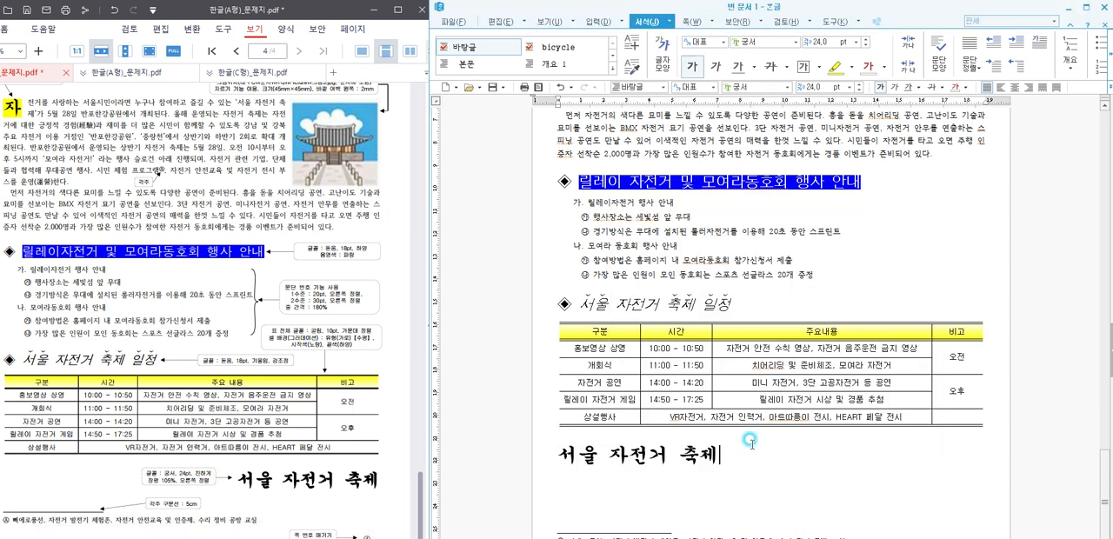
pyautogui.click(1029, 87)
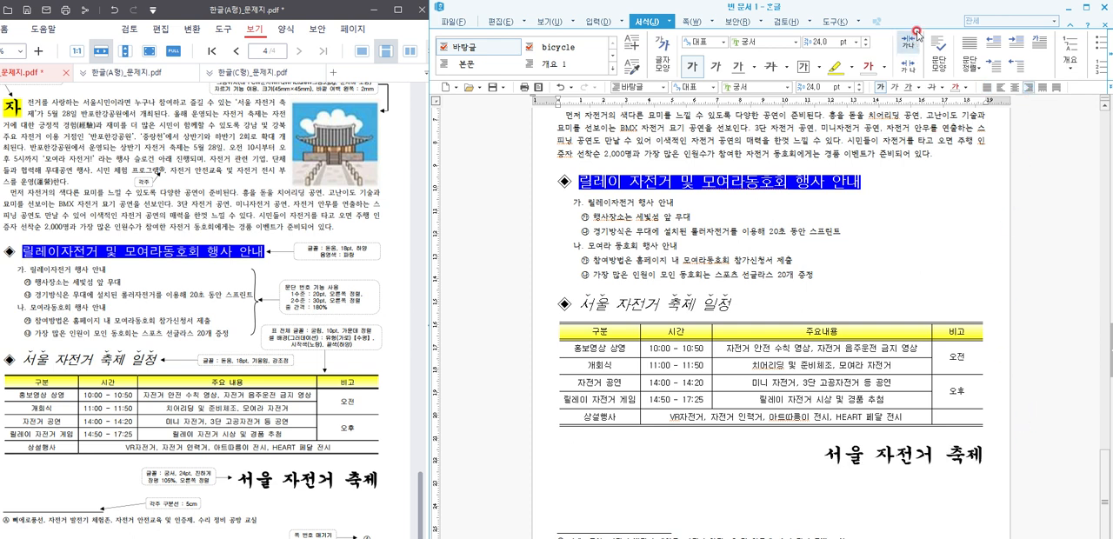
# Step: Insert a page number at the page's lower right corner in the circled ①,②,③ style, without dashes, starting at 4
pyautogui.moveTo(909, 7); pyautogui.dragTo(908, 0)
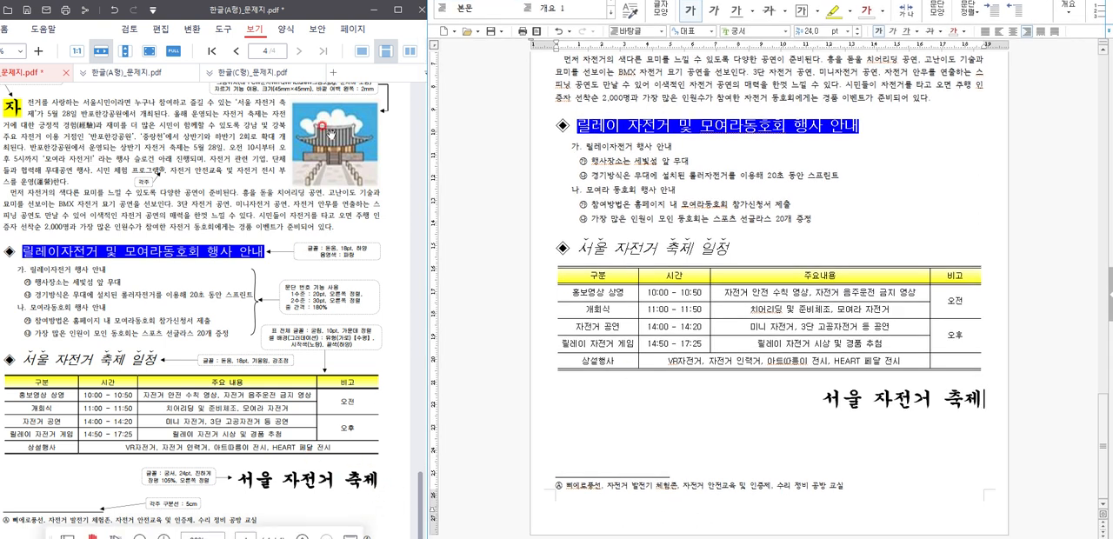
pyautogui.moveTo(326, 14); pyautogui.dragTo(326, 5)
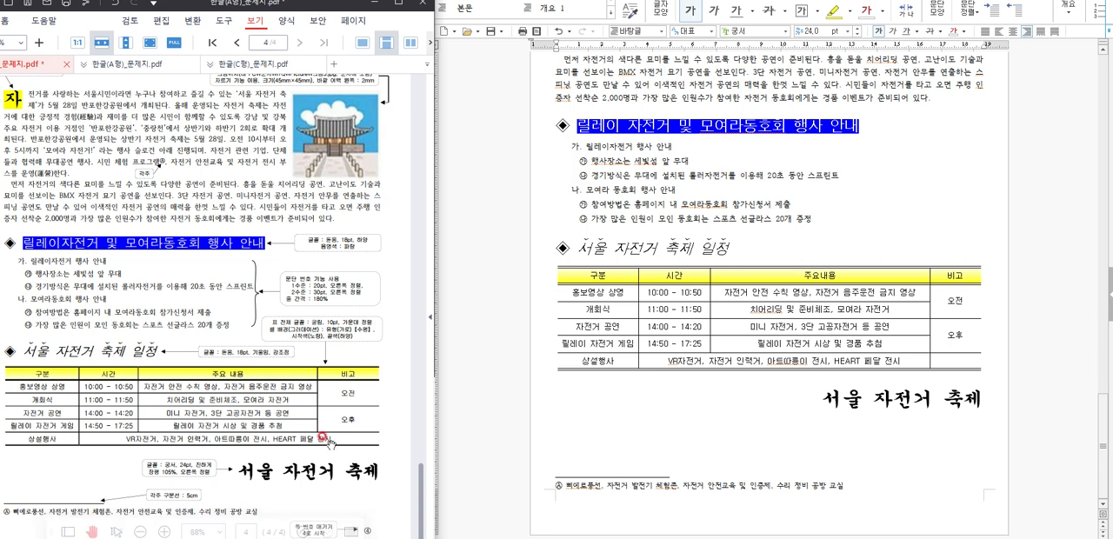
pyautogui.click(884, 195)
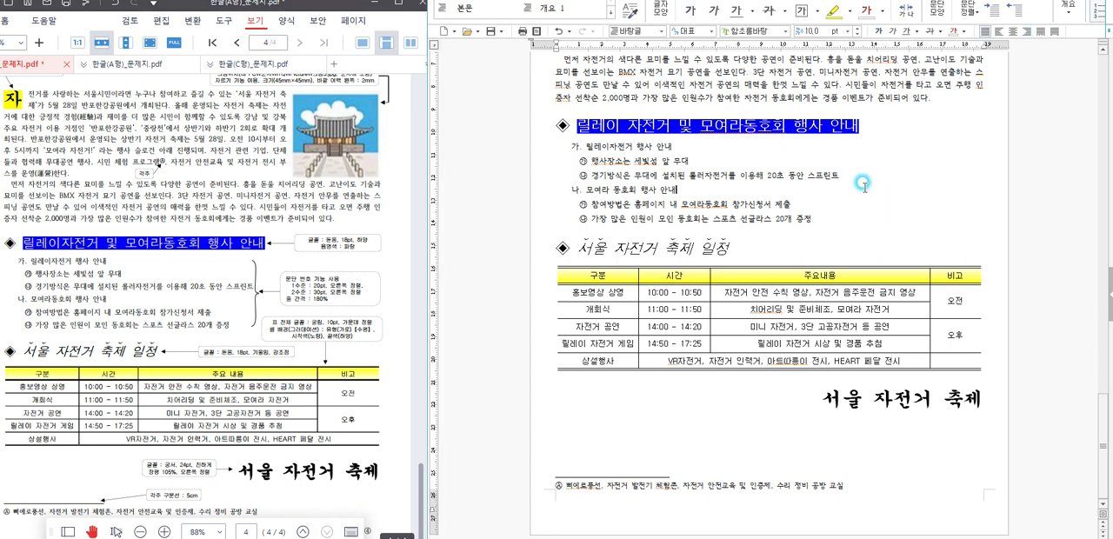
pyautogui.moveTo(875, 0); pyautogui.dragTo(879, 19)
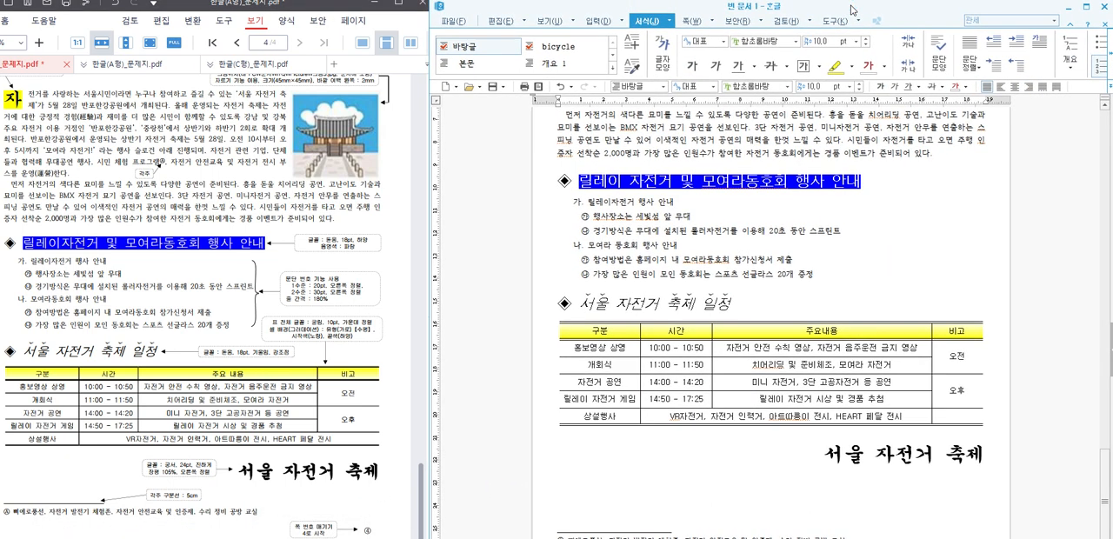
pyautogui.click(698, 19)
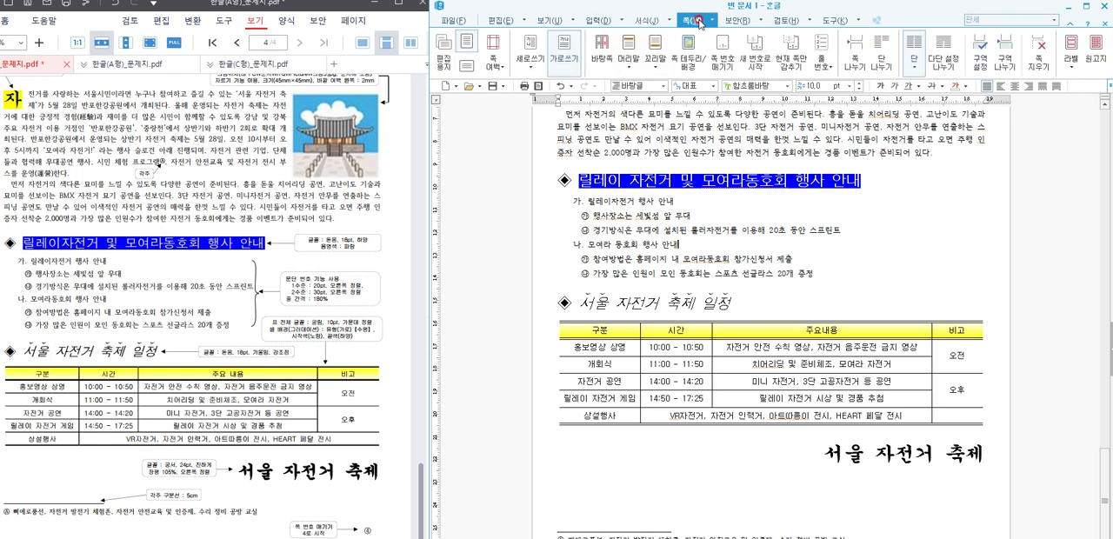
pyautogui.click(726, 63)
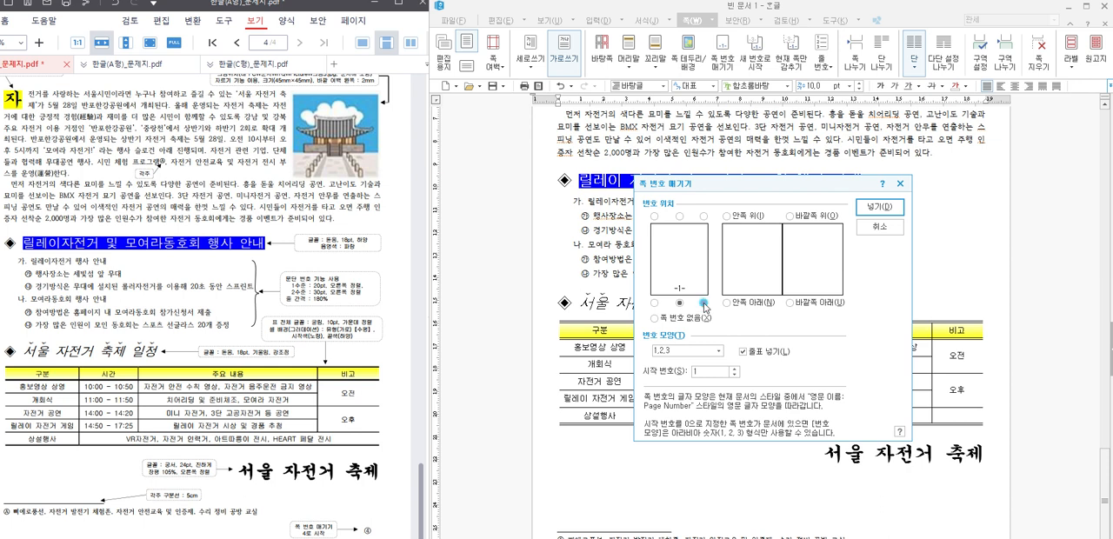
pyautogui.click(695, 351)
pyautogui.click(693, 371)
pyautogui.click(735, 369)
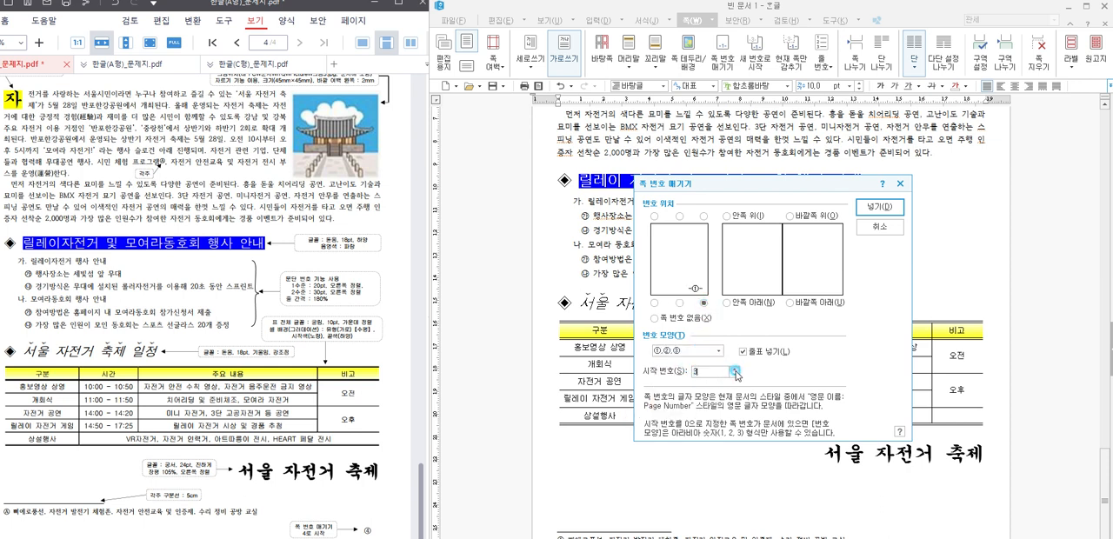
pyautogui.click(765, 352)
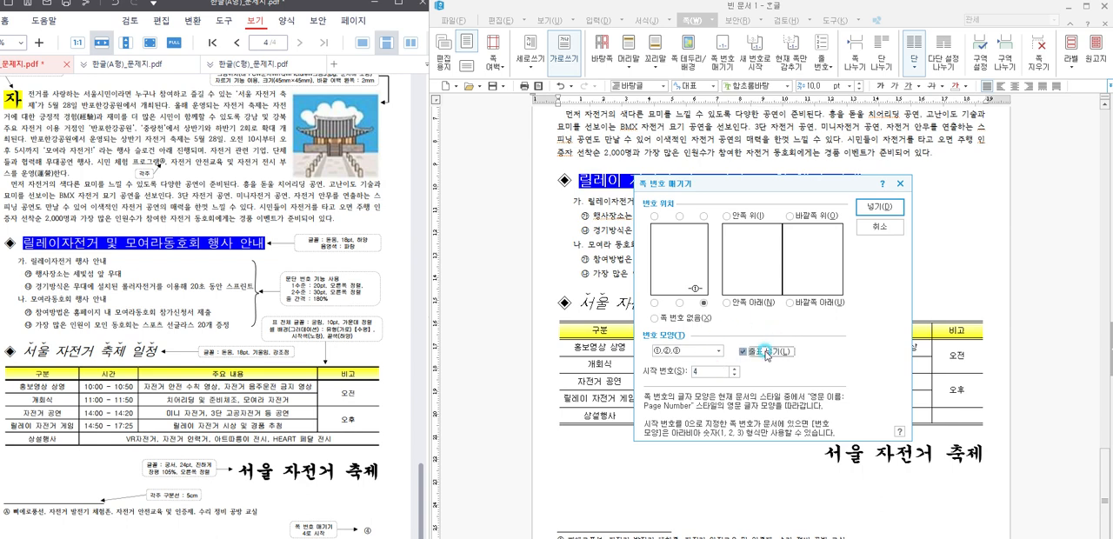
pyautogui.click(879, 209)
# Step: Review the answer document's pages, from the 문서작성 page back through the drawing, equations, table and chart, and compare them with the question PDF
pyautogui.scroll(3, 912, 217)
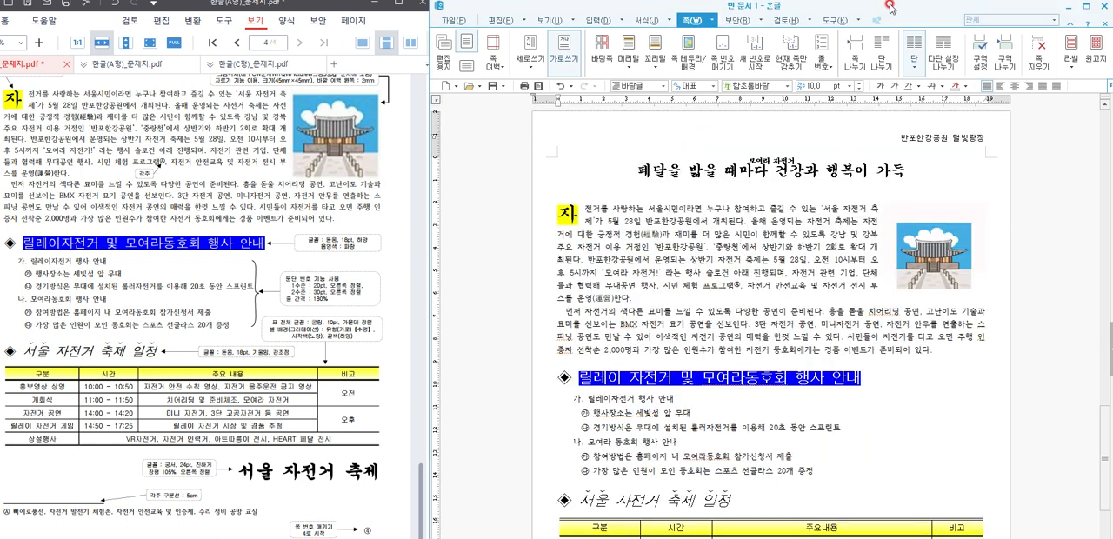
pyautogui.moveTo(891, 7); pyautogui.dragTo(886, 0)
pyautogui.scroll(-5, 867, 292)
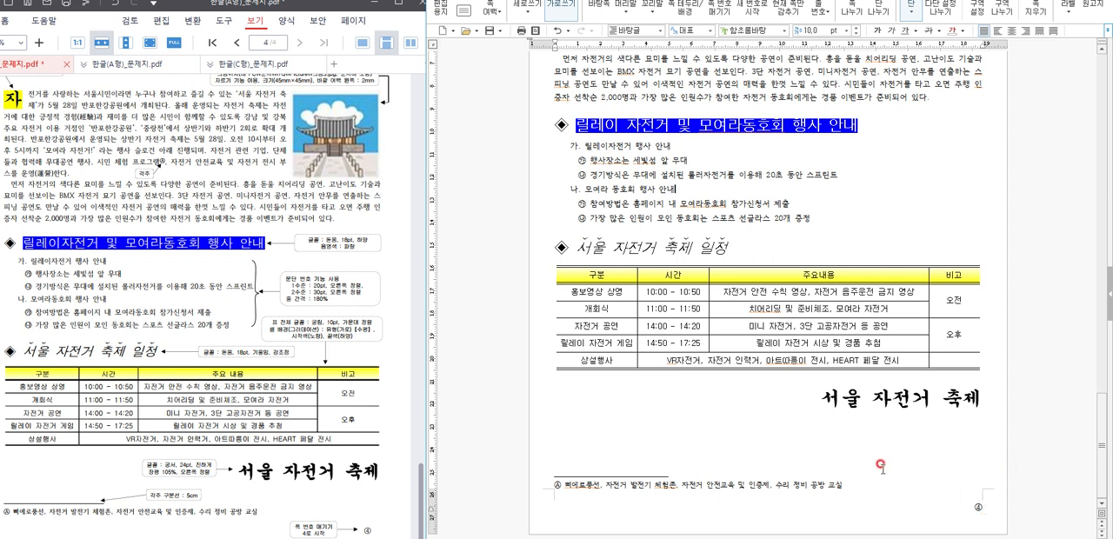
pyautogui.scroll(10, 814, 221)
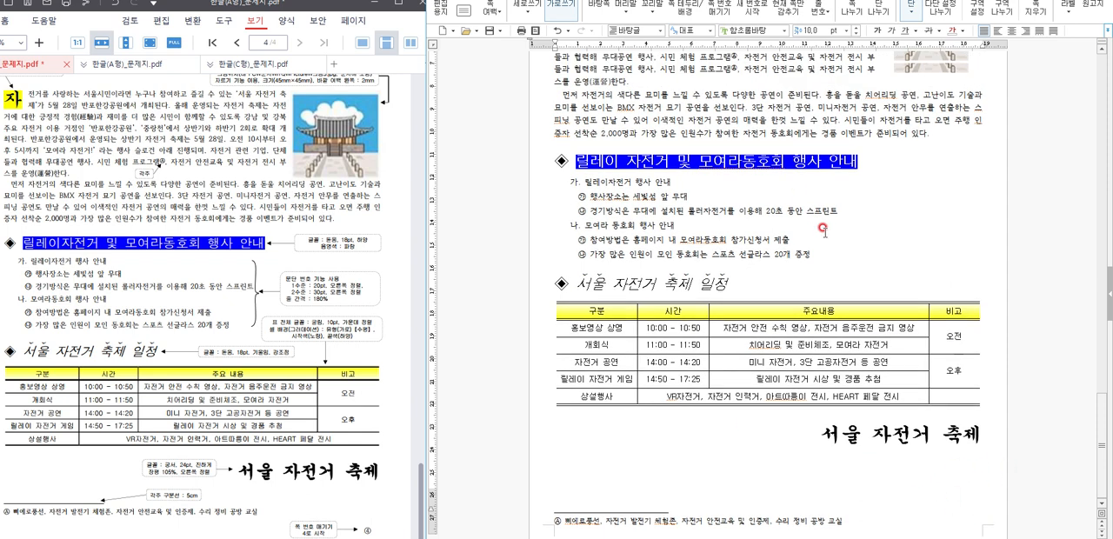
pyautogui.scroll(10, 839, 293)
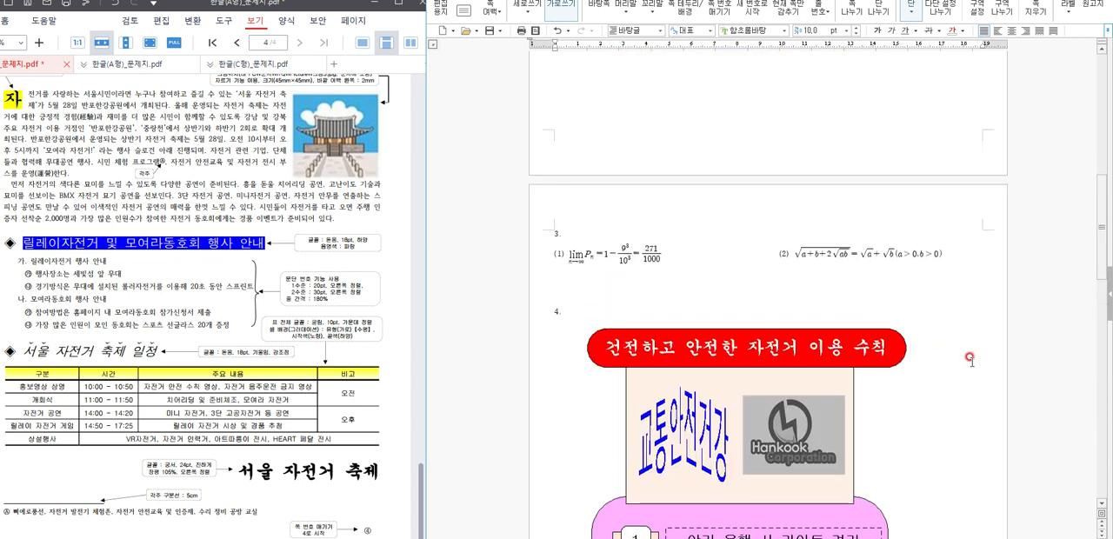
pyautogui.scroll(10, 970, 357)
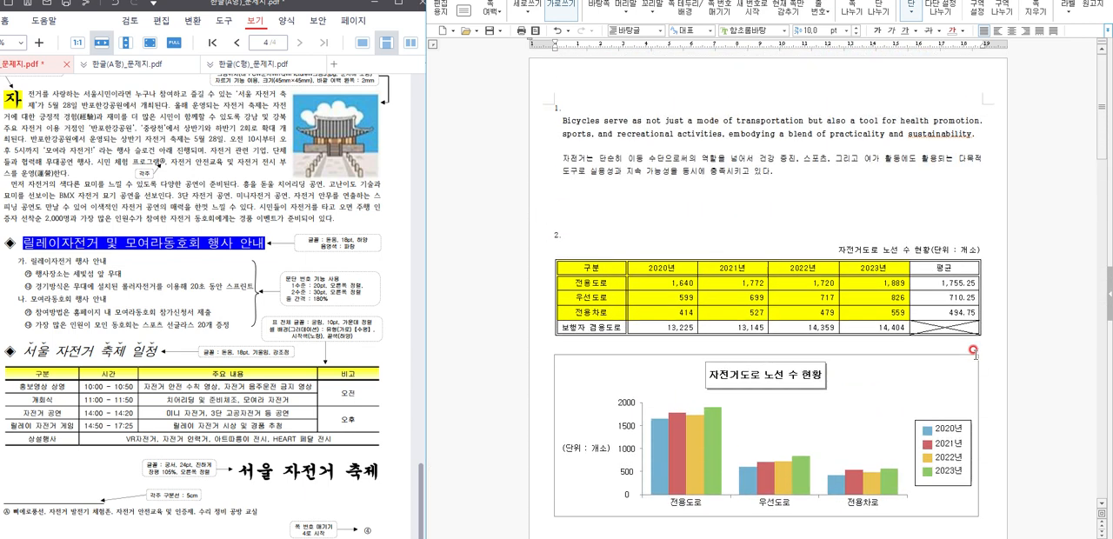
pyautogui.scroll(-10, 972, 345)
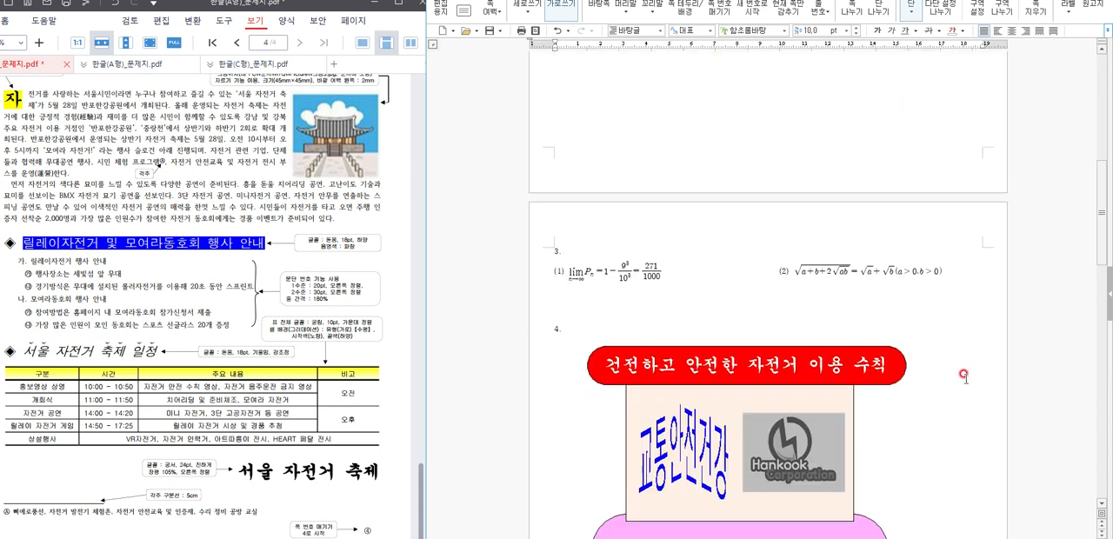
pyautogui.scroll(-8, 966, 372)
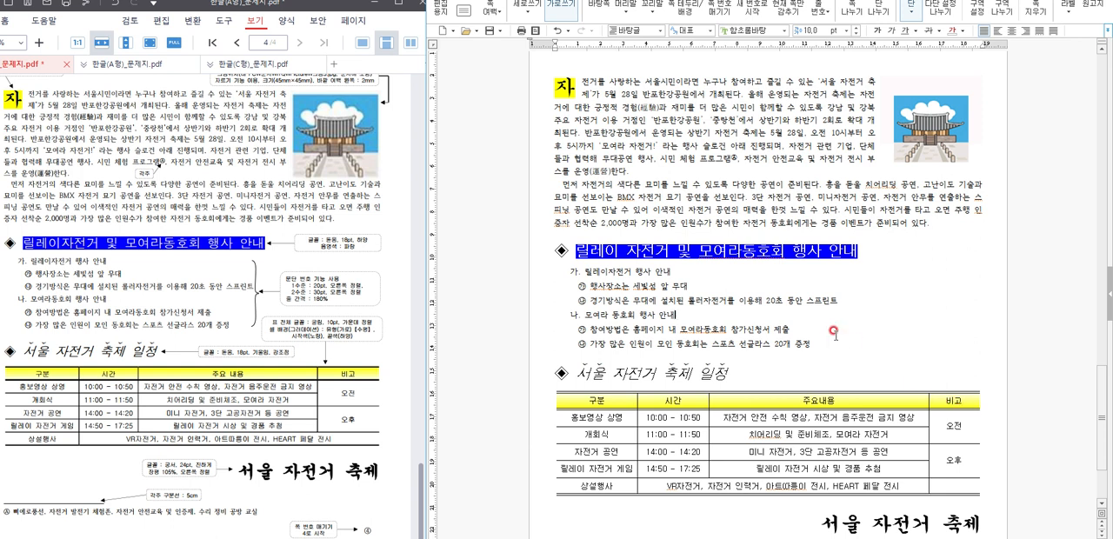
pyautogui.scroll(-2, 782, 370)
pyautogui.scroll(-1, 782, 369)
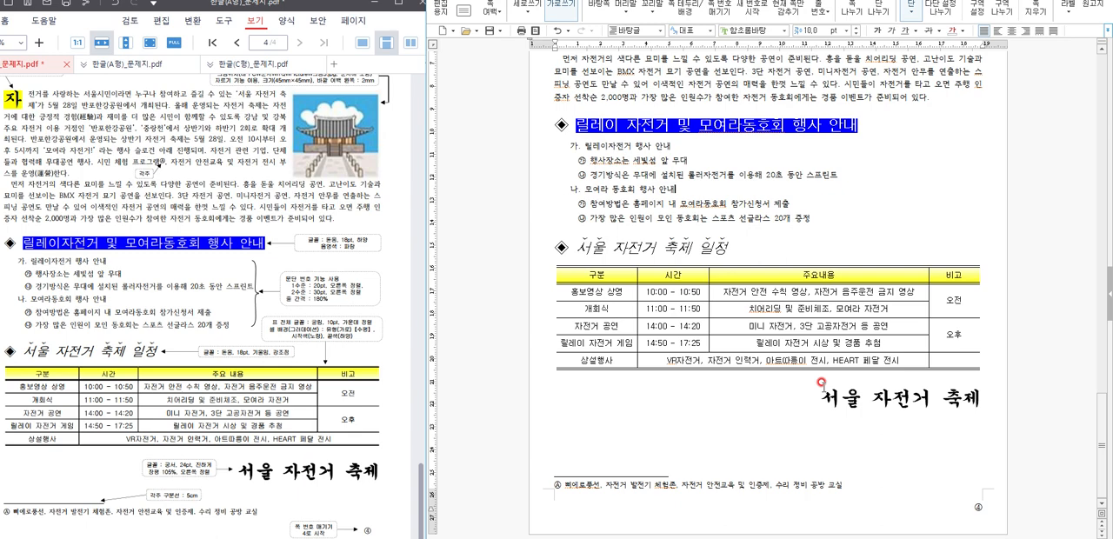
pyautogui.moveTo(861, 18); pyautogui.dragTo(871, 15)
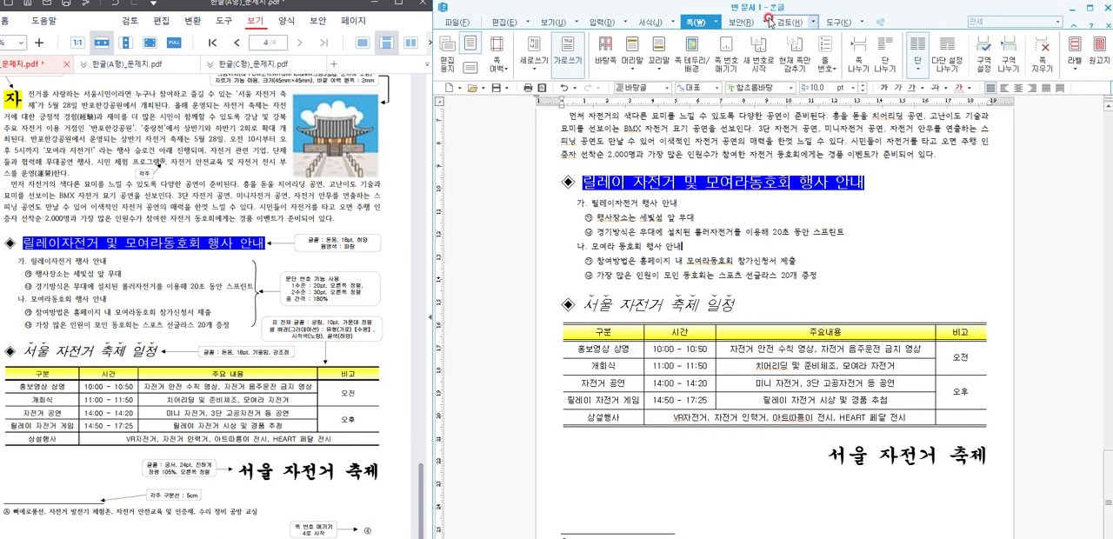
pyautogui.click(309, 4)
pyautogui.moveTo(309, 4); pyautogui.dragTo(309, 11)
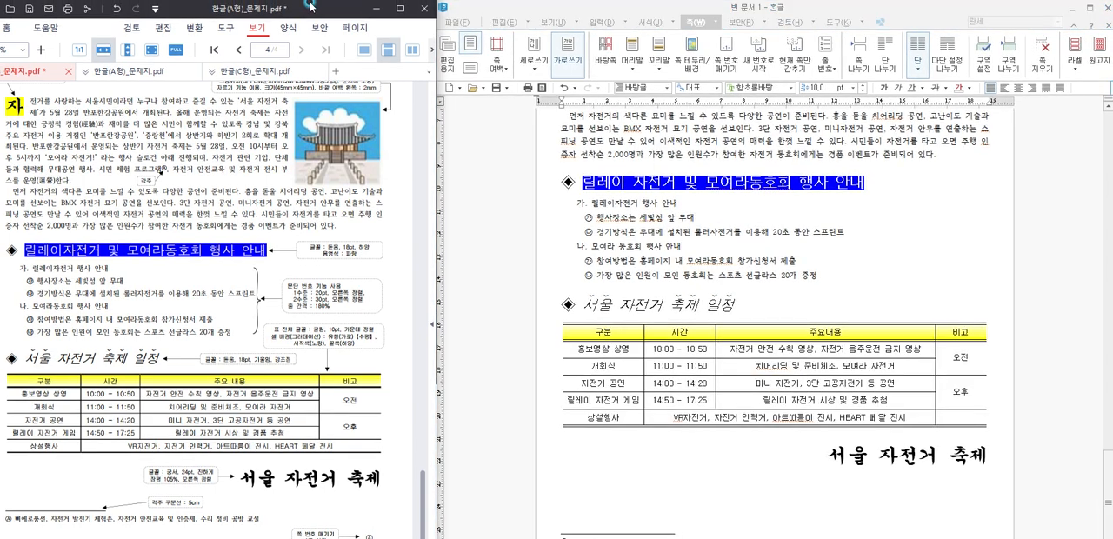
pyautogui.click(637, 218)
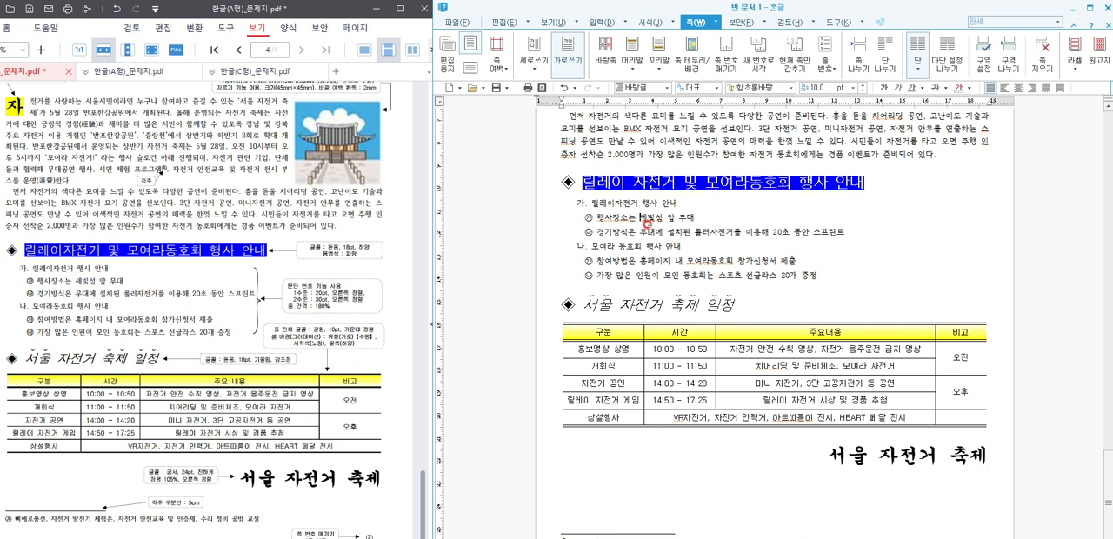